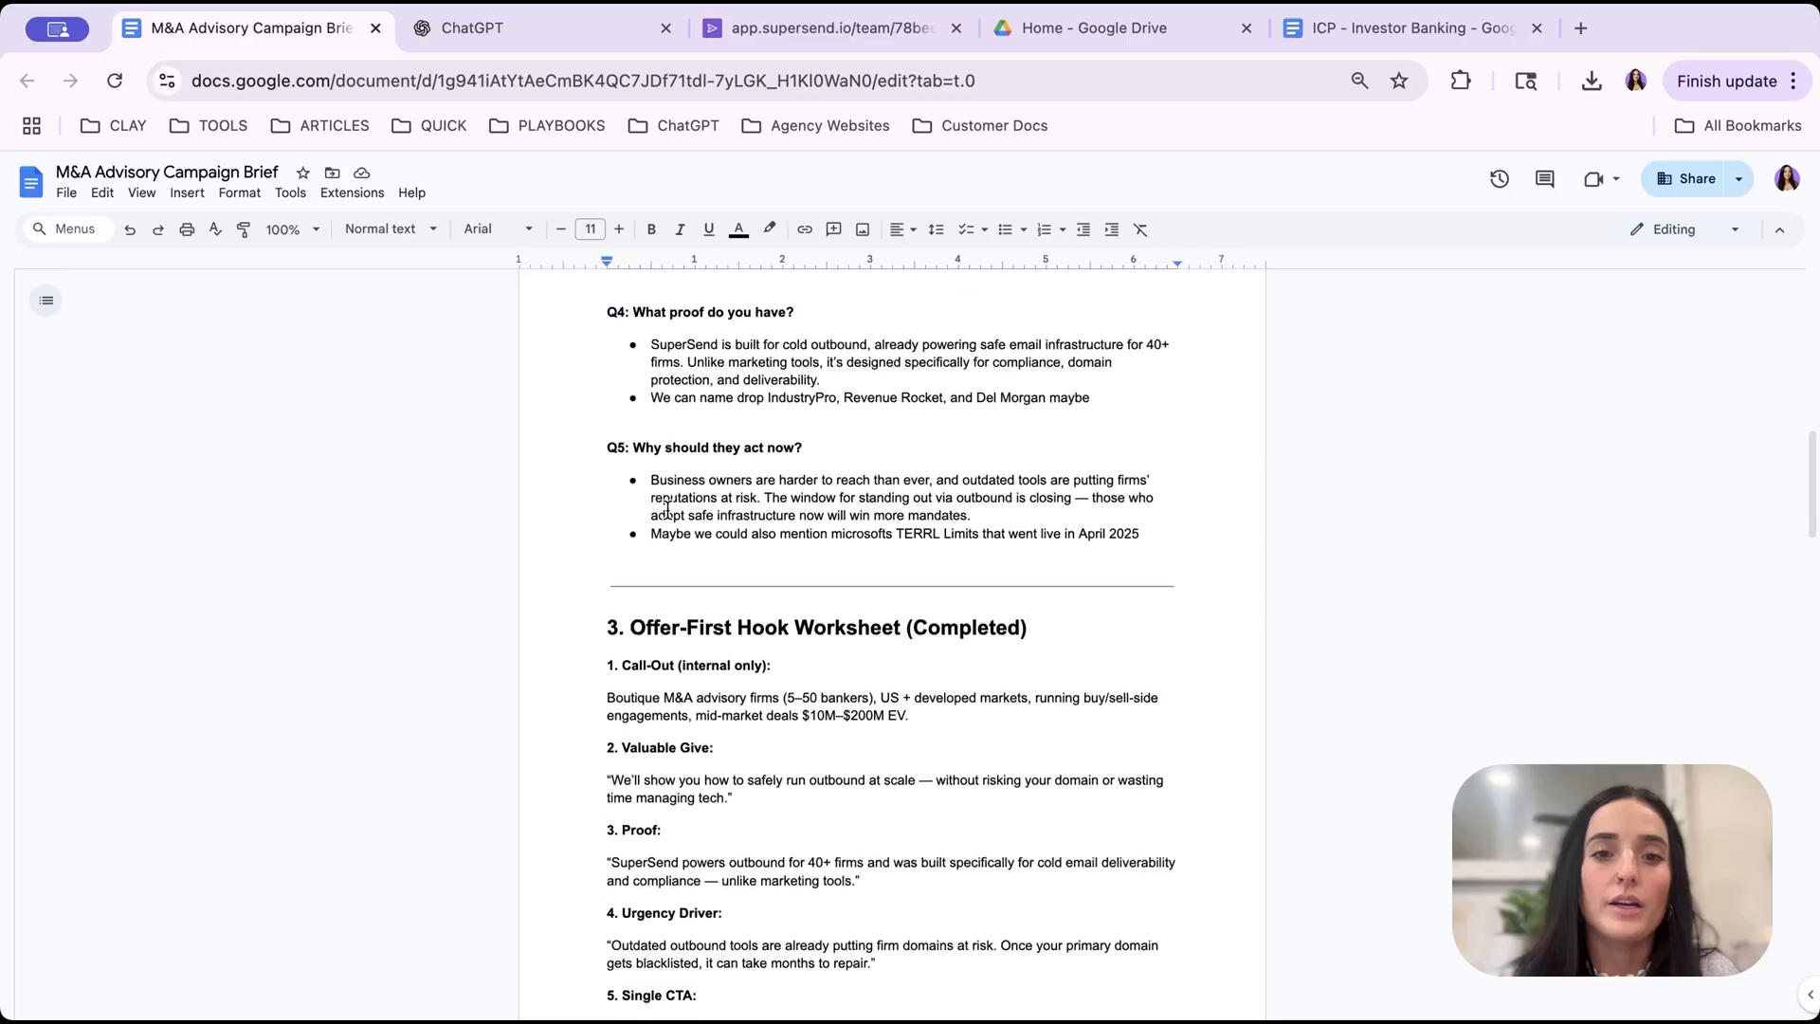
- Switch from the campaign brief to ChatGPT and submit the prepared M&A advisory campaign prompt with its two attached PDFs
{"action": "scroll", "coordinate": [668, 510], "scroll_direction": "down", "scroll_amount": 1}
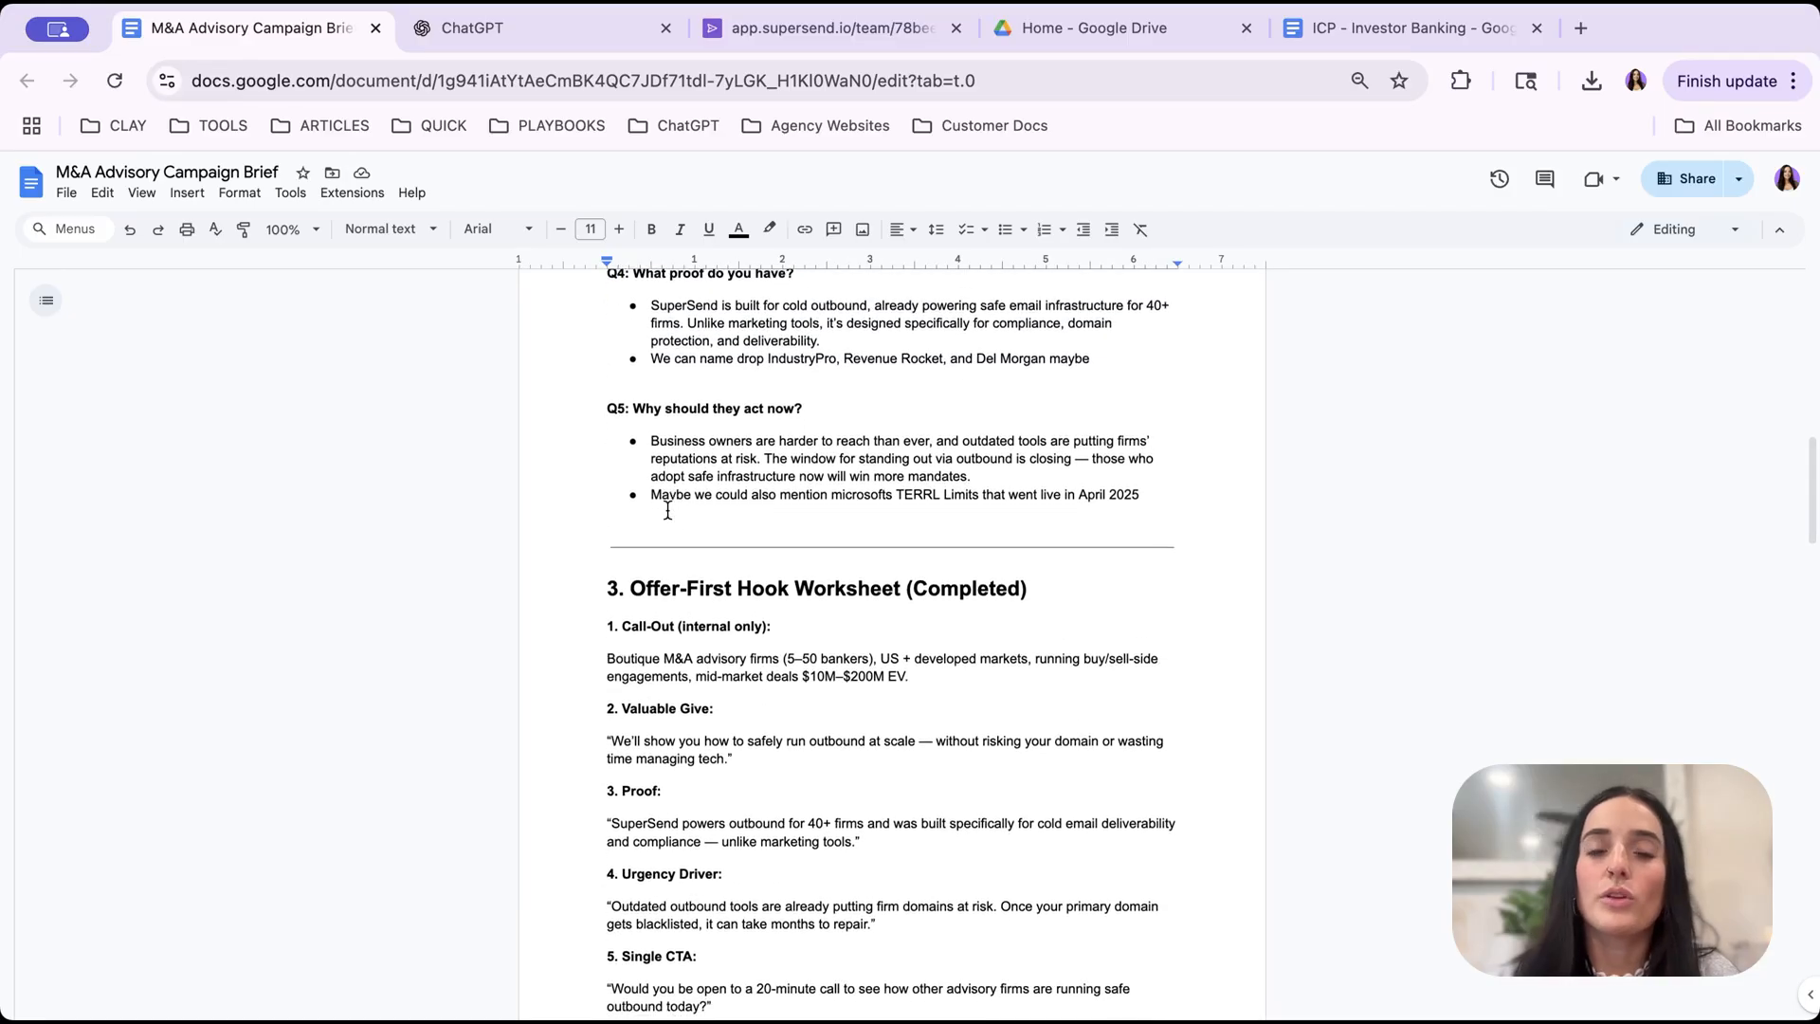
{"action": "key", "text": "ctrl+Tab"}
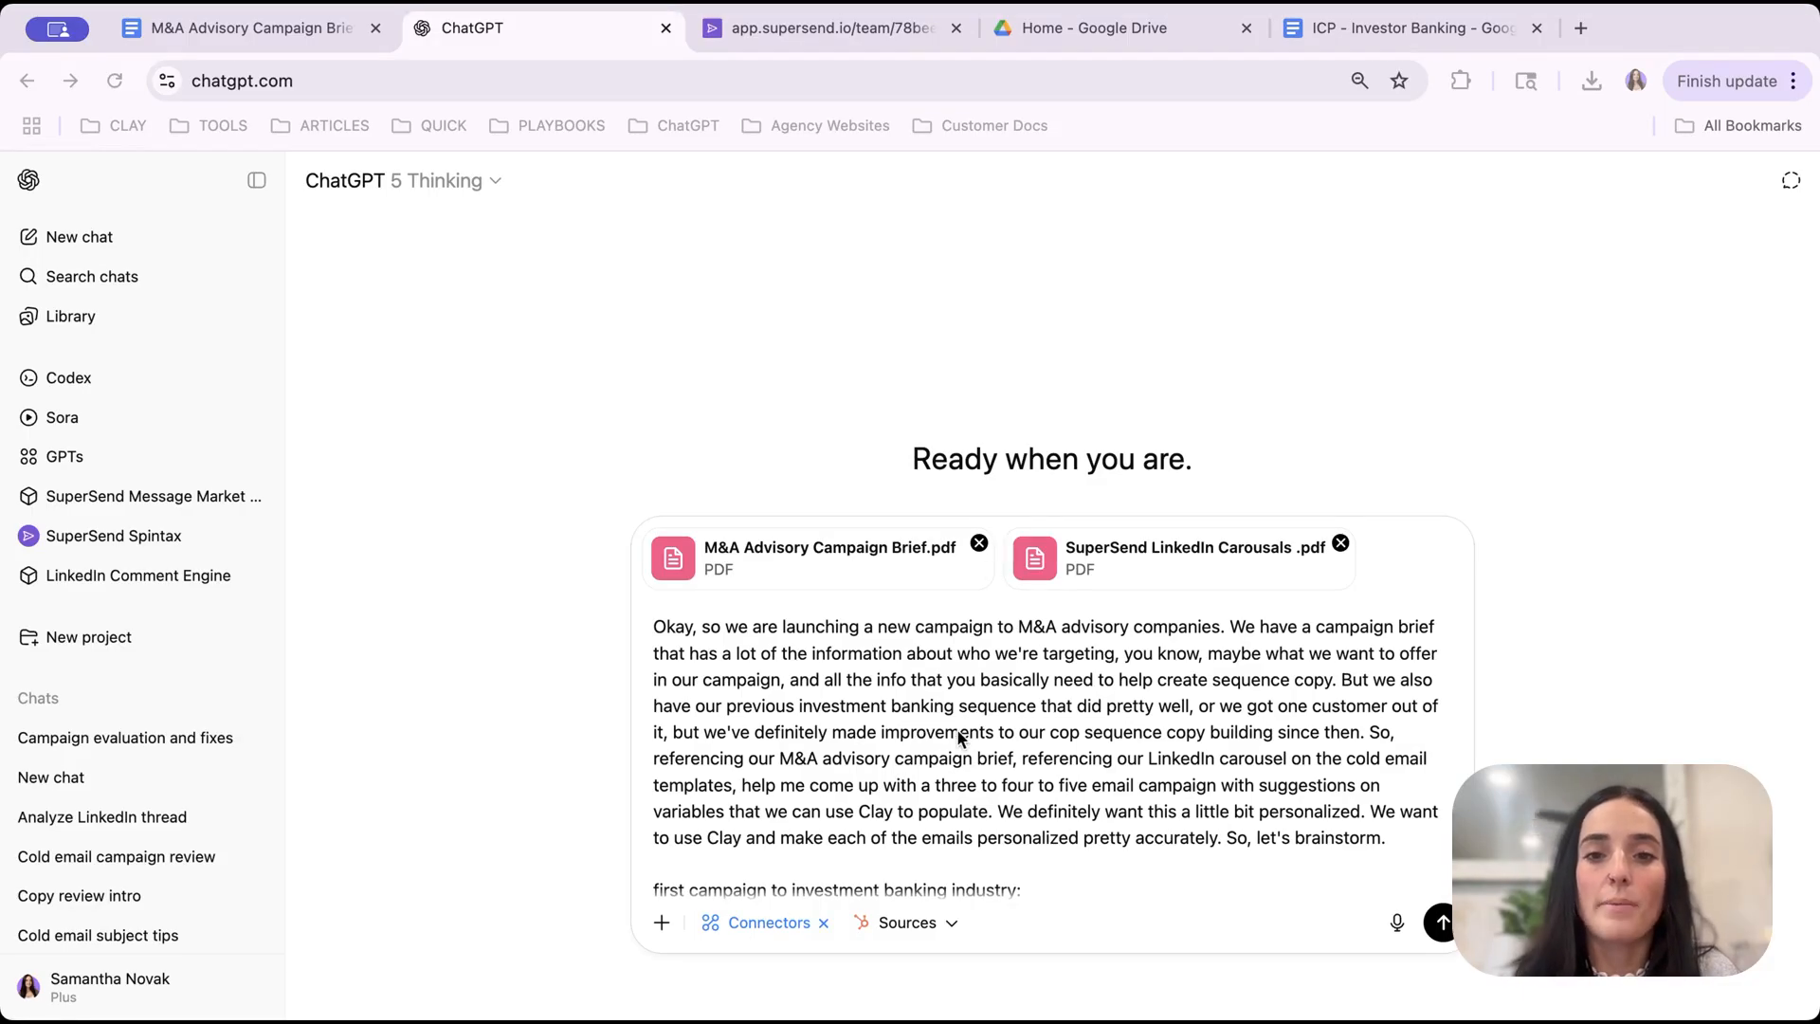
{"action": "scroll", "coordinate": [958, 728], "scroll_direction": "down", "scroll_amount": 5}
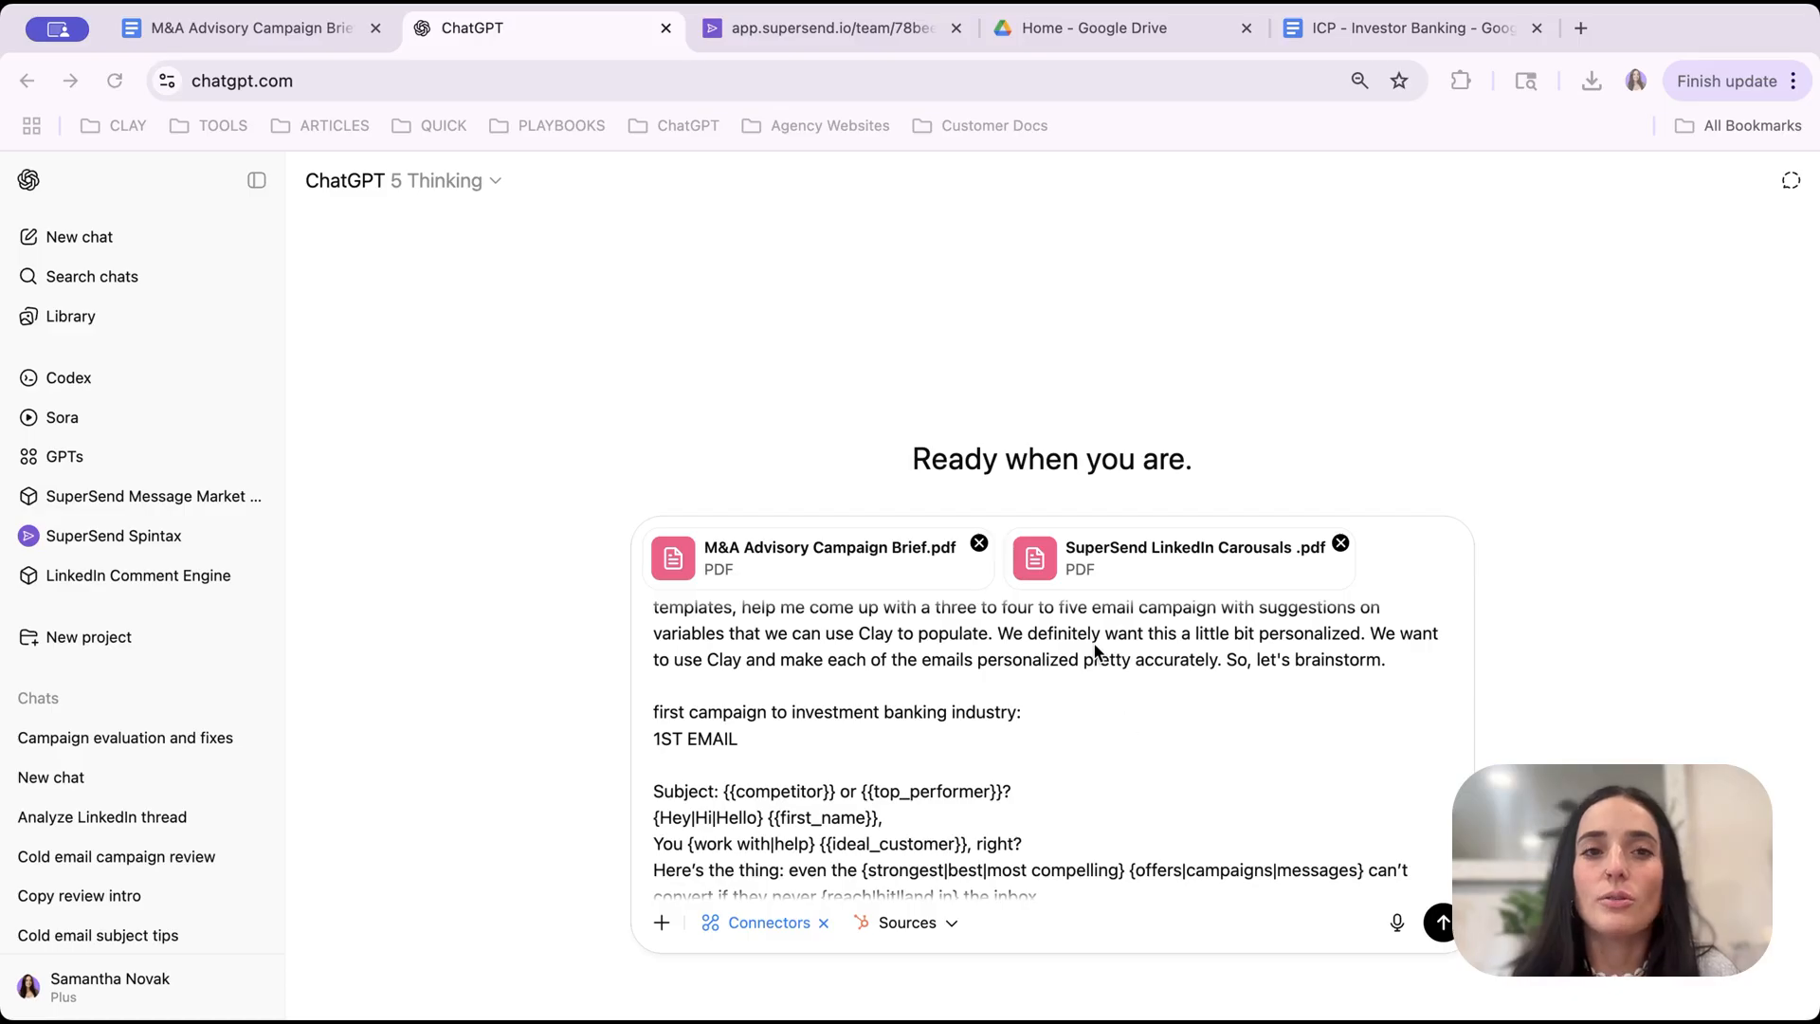
{"action": "left_click", "coordinate": [1443, 922]}
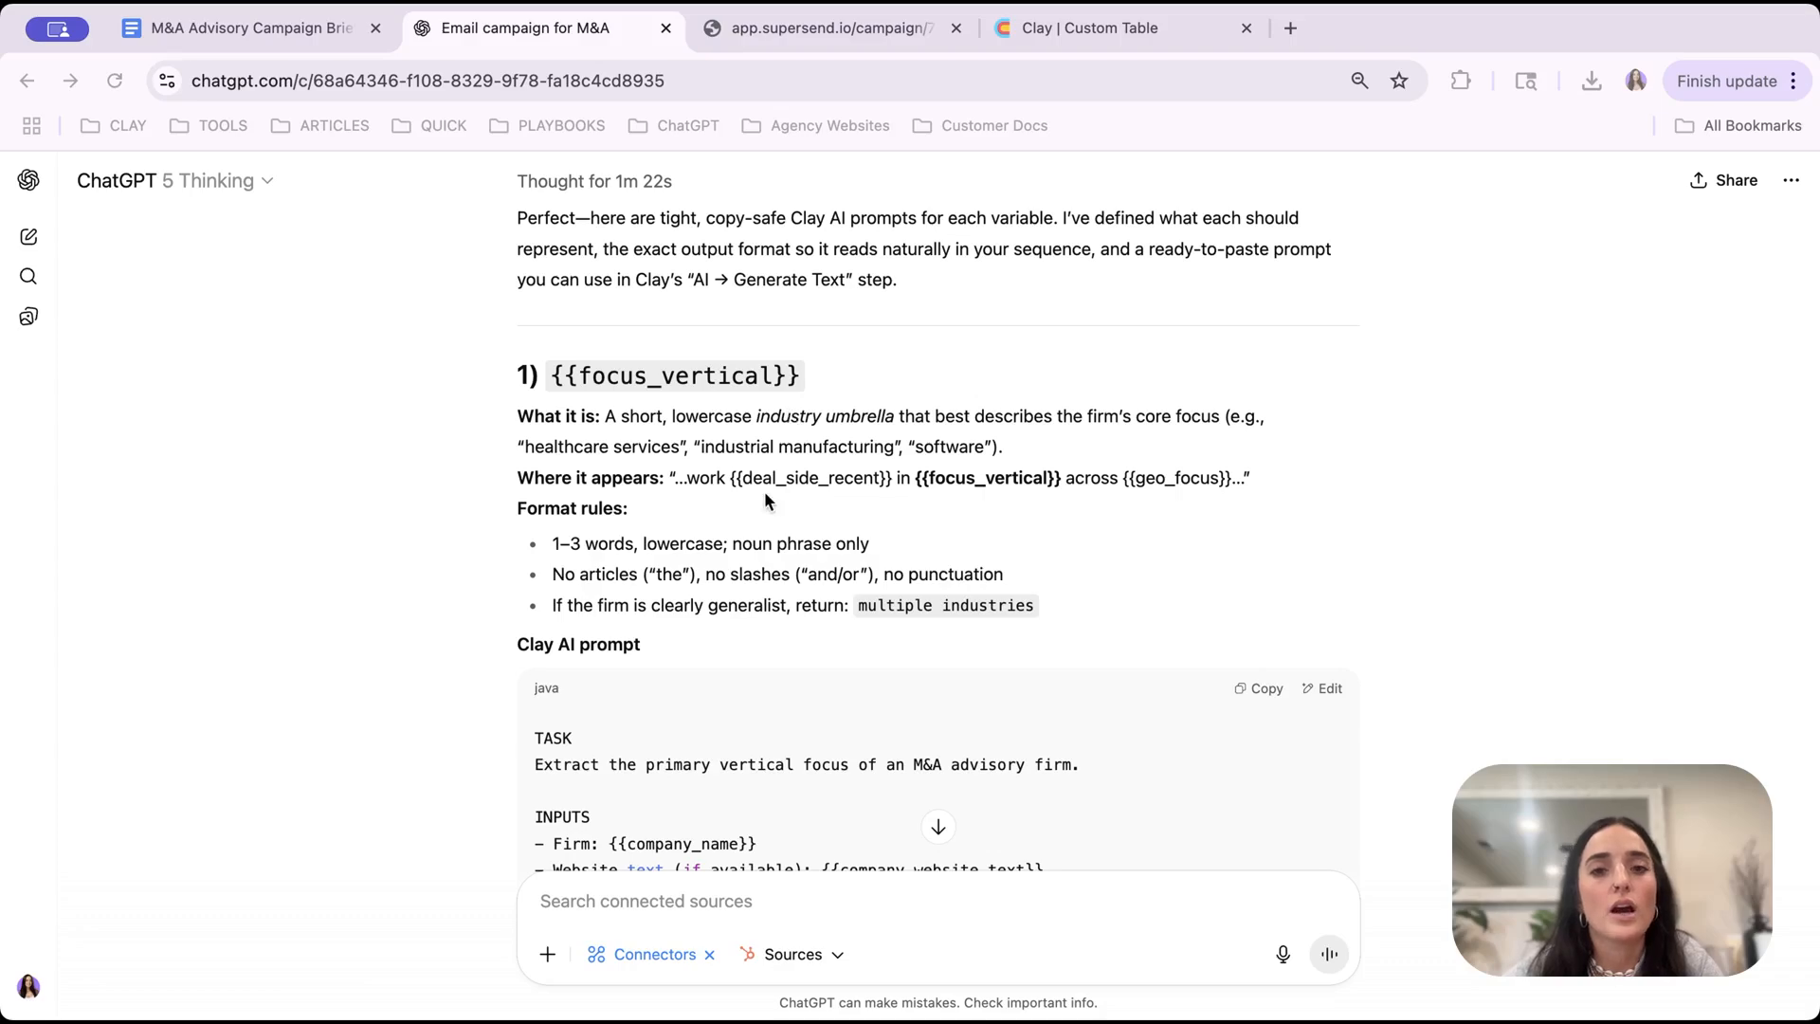
- Review the drafted email sequence, the suggested Clay fields, the SuperSend sequence and the Clay AI prompts for each variable
{"action": "scroll", "coordinate": [764, 491], "scroll_direction": "up", "scroll_amount": 20}
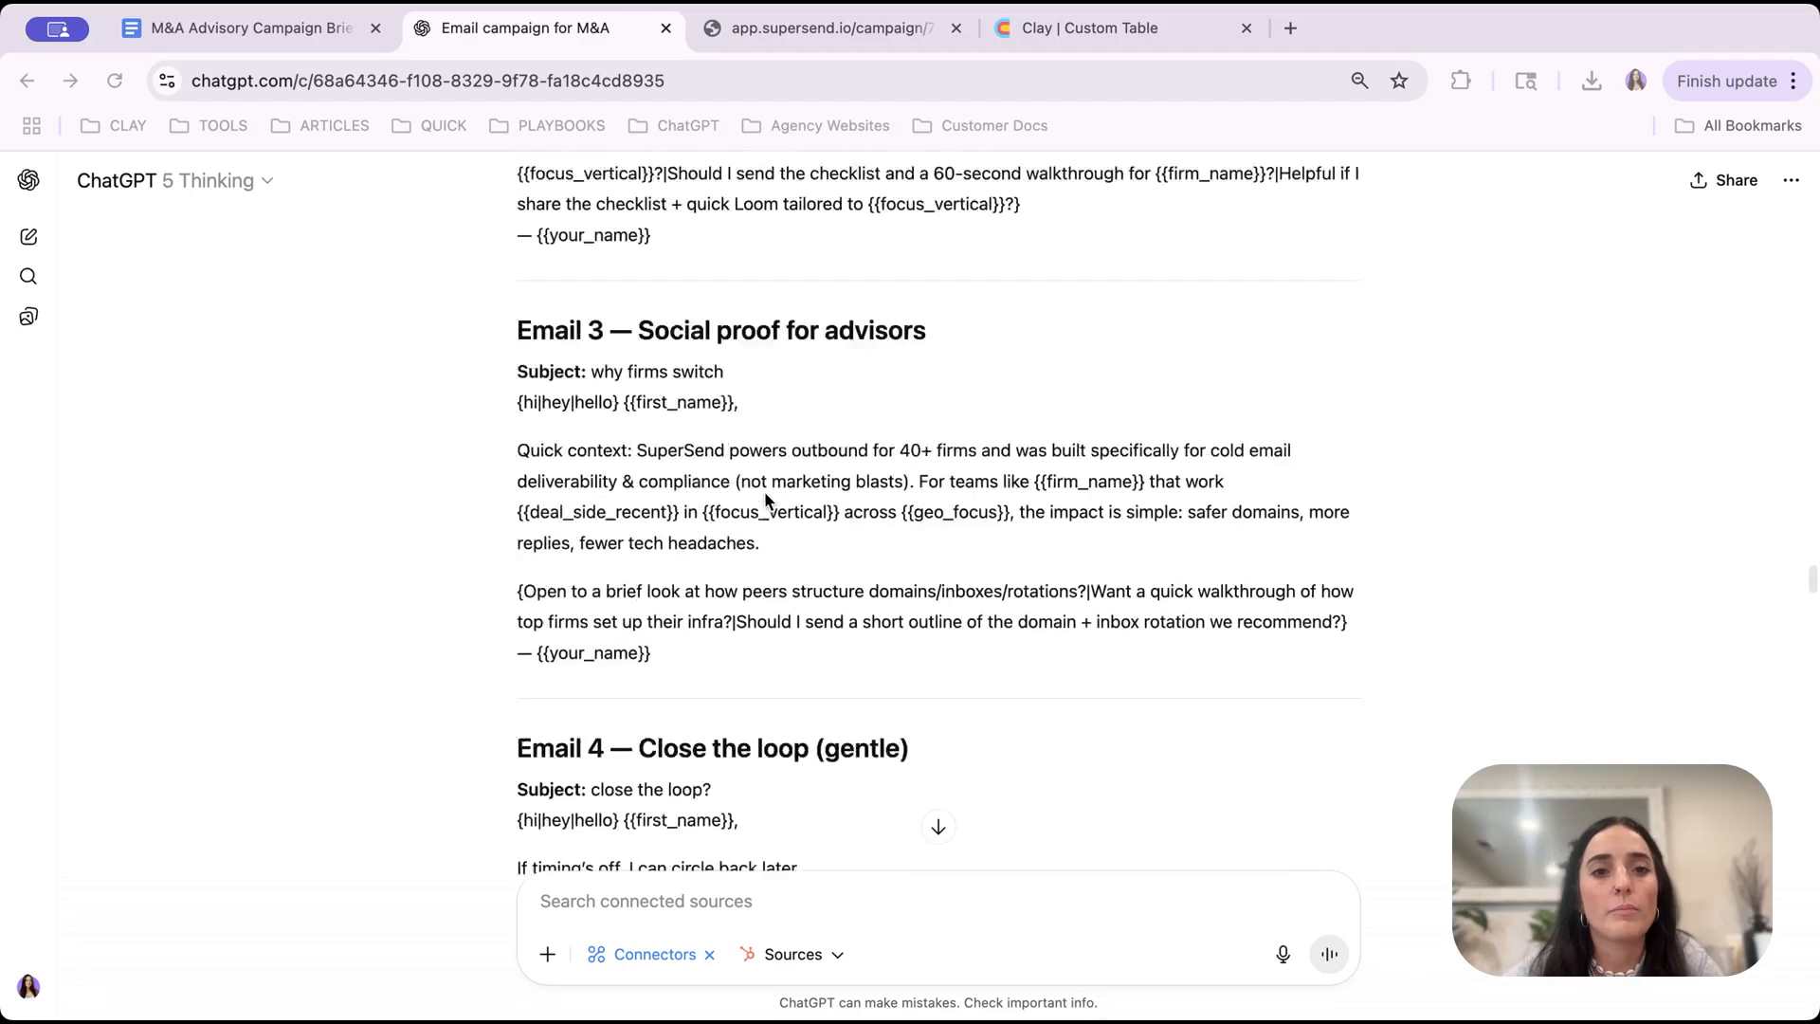
{"action": "scroll", "coordinate": [766, 514], "scroll_direction": "up", "scroll_amount": 20}
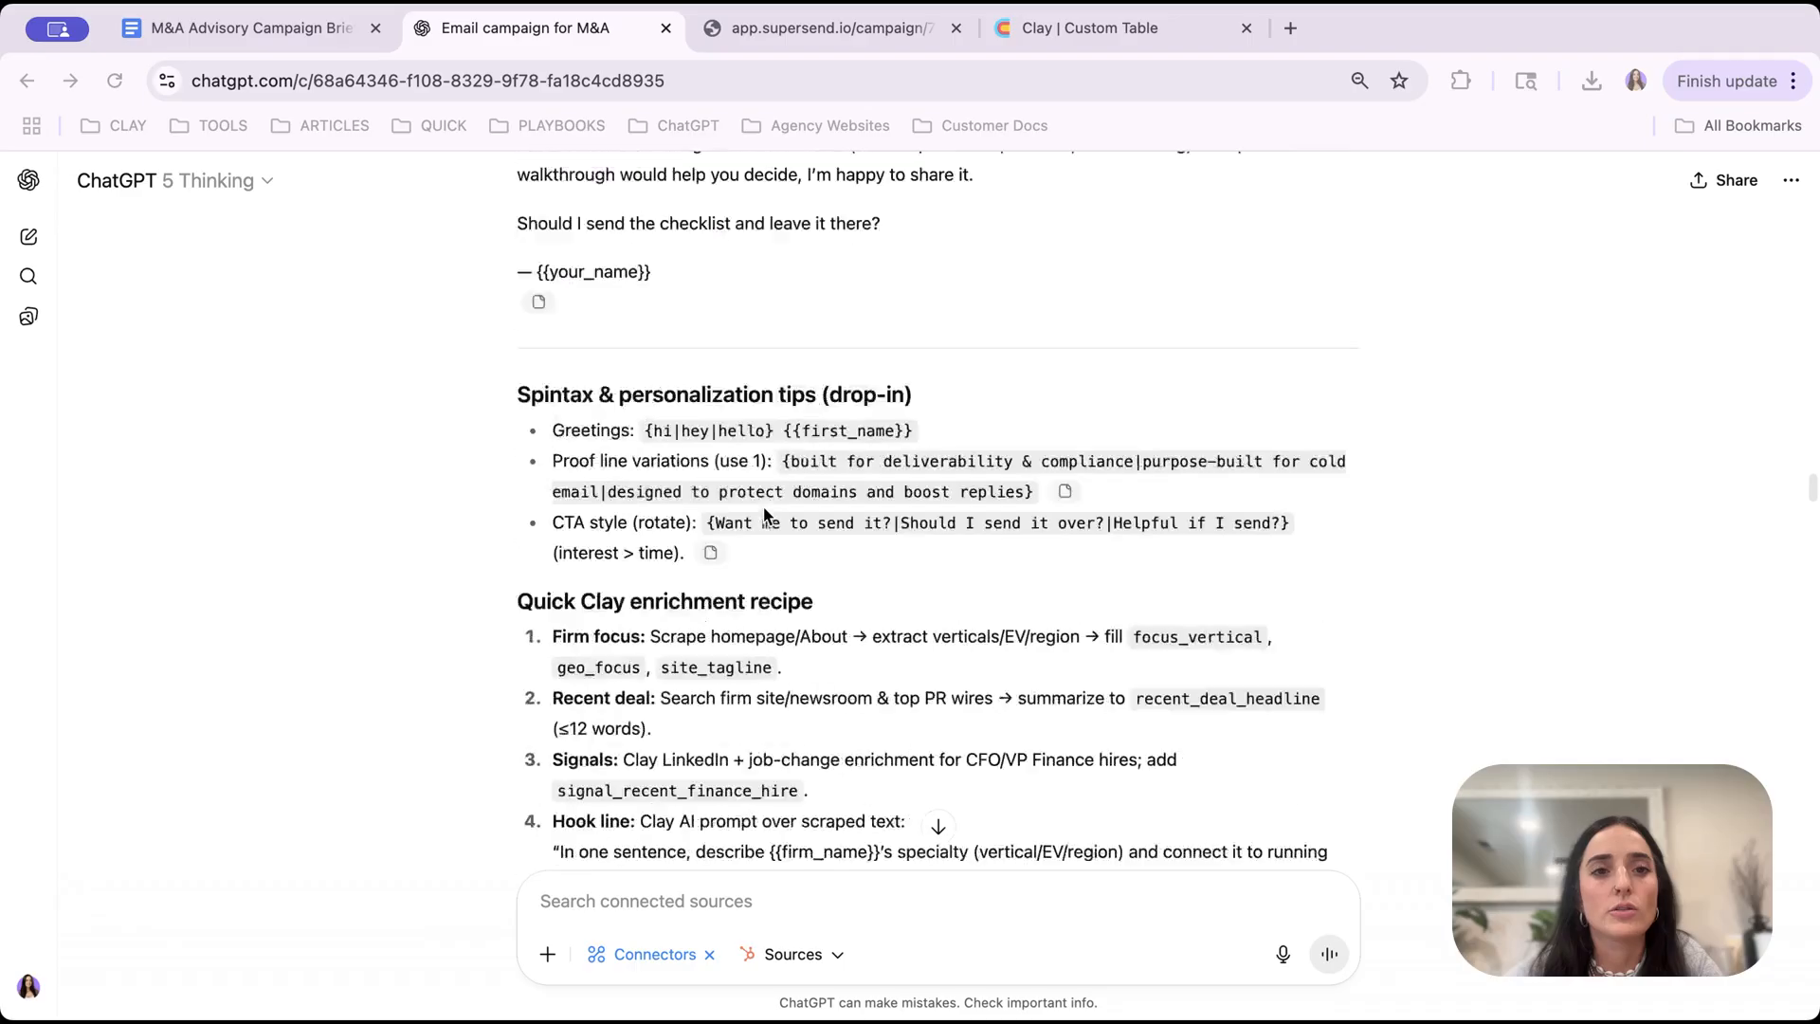
{"action": "scroll", "coordinate": [766, 519], "scroll_direction": "down", "scroll_amount": 2}
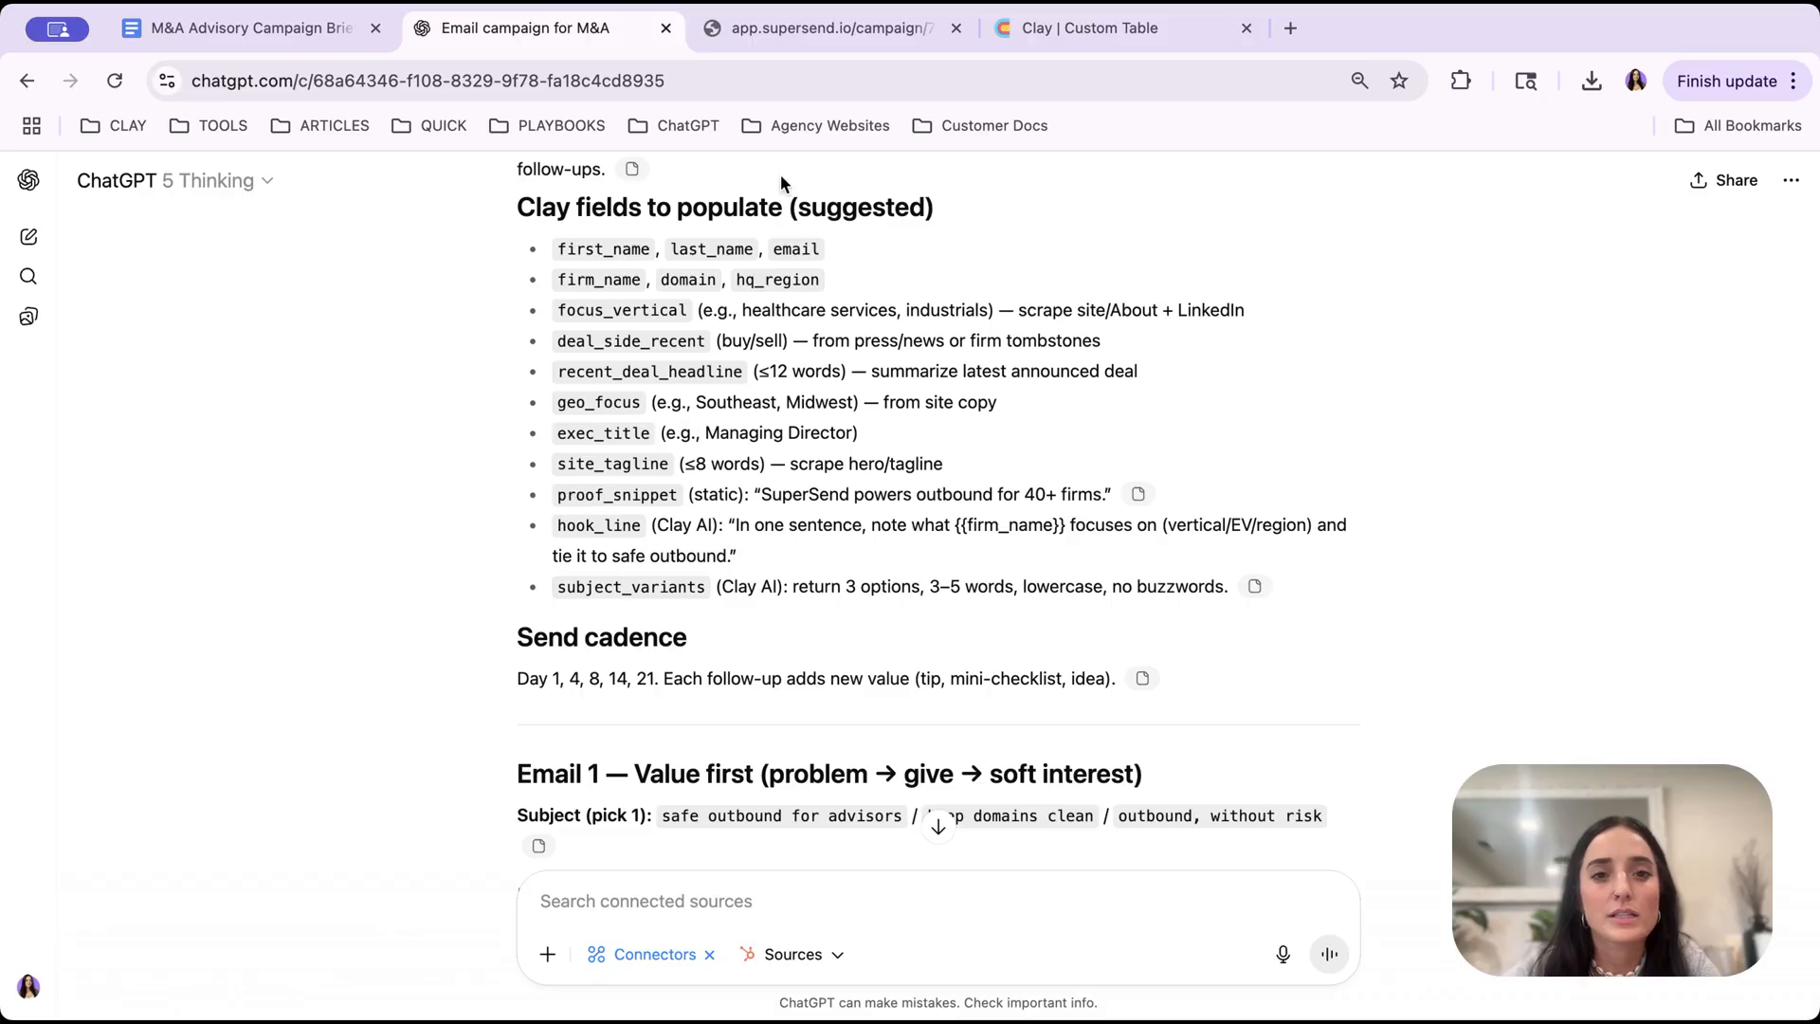
{"action": "left_click", "coordinate": [810, 36]}
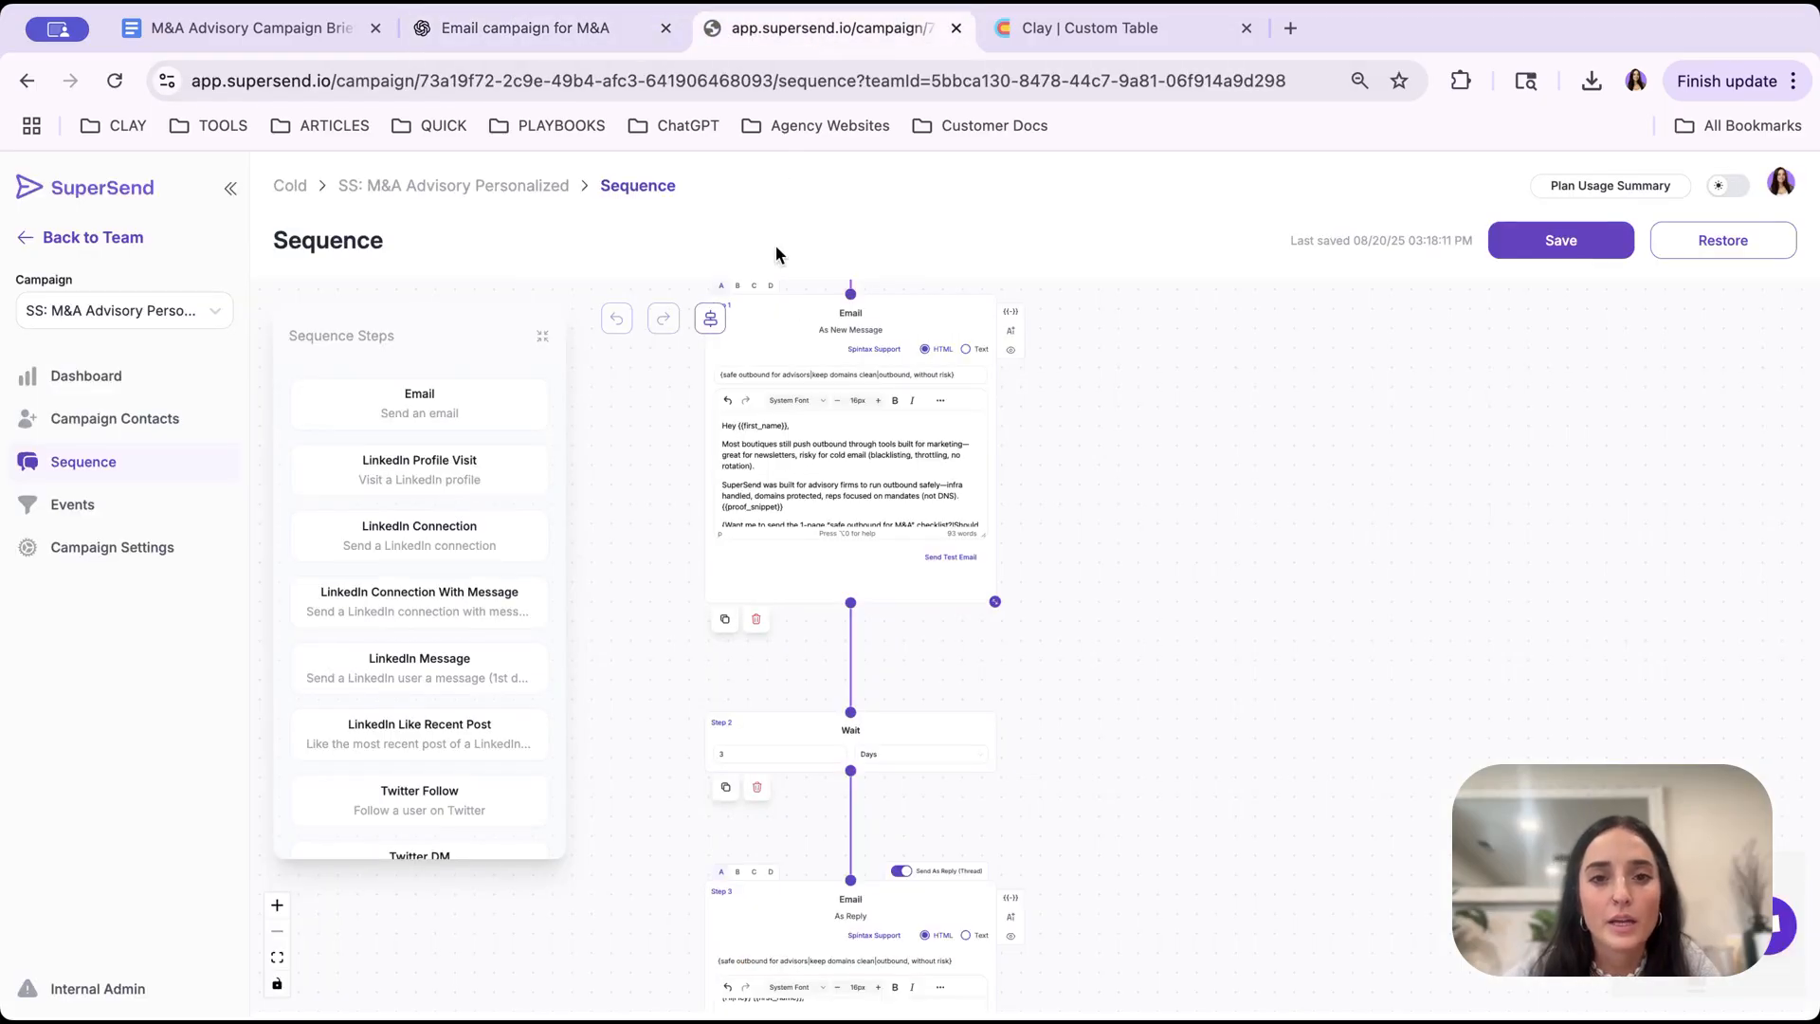
{"action": "left_click", "coordinate": [503, 32]}
{"action": "scroll", "coordinate": [844, 532], "scroll_direction": "down", "scroll_amount": 15}
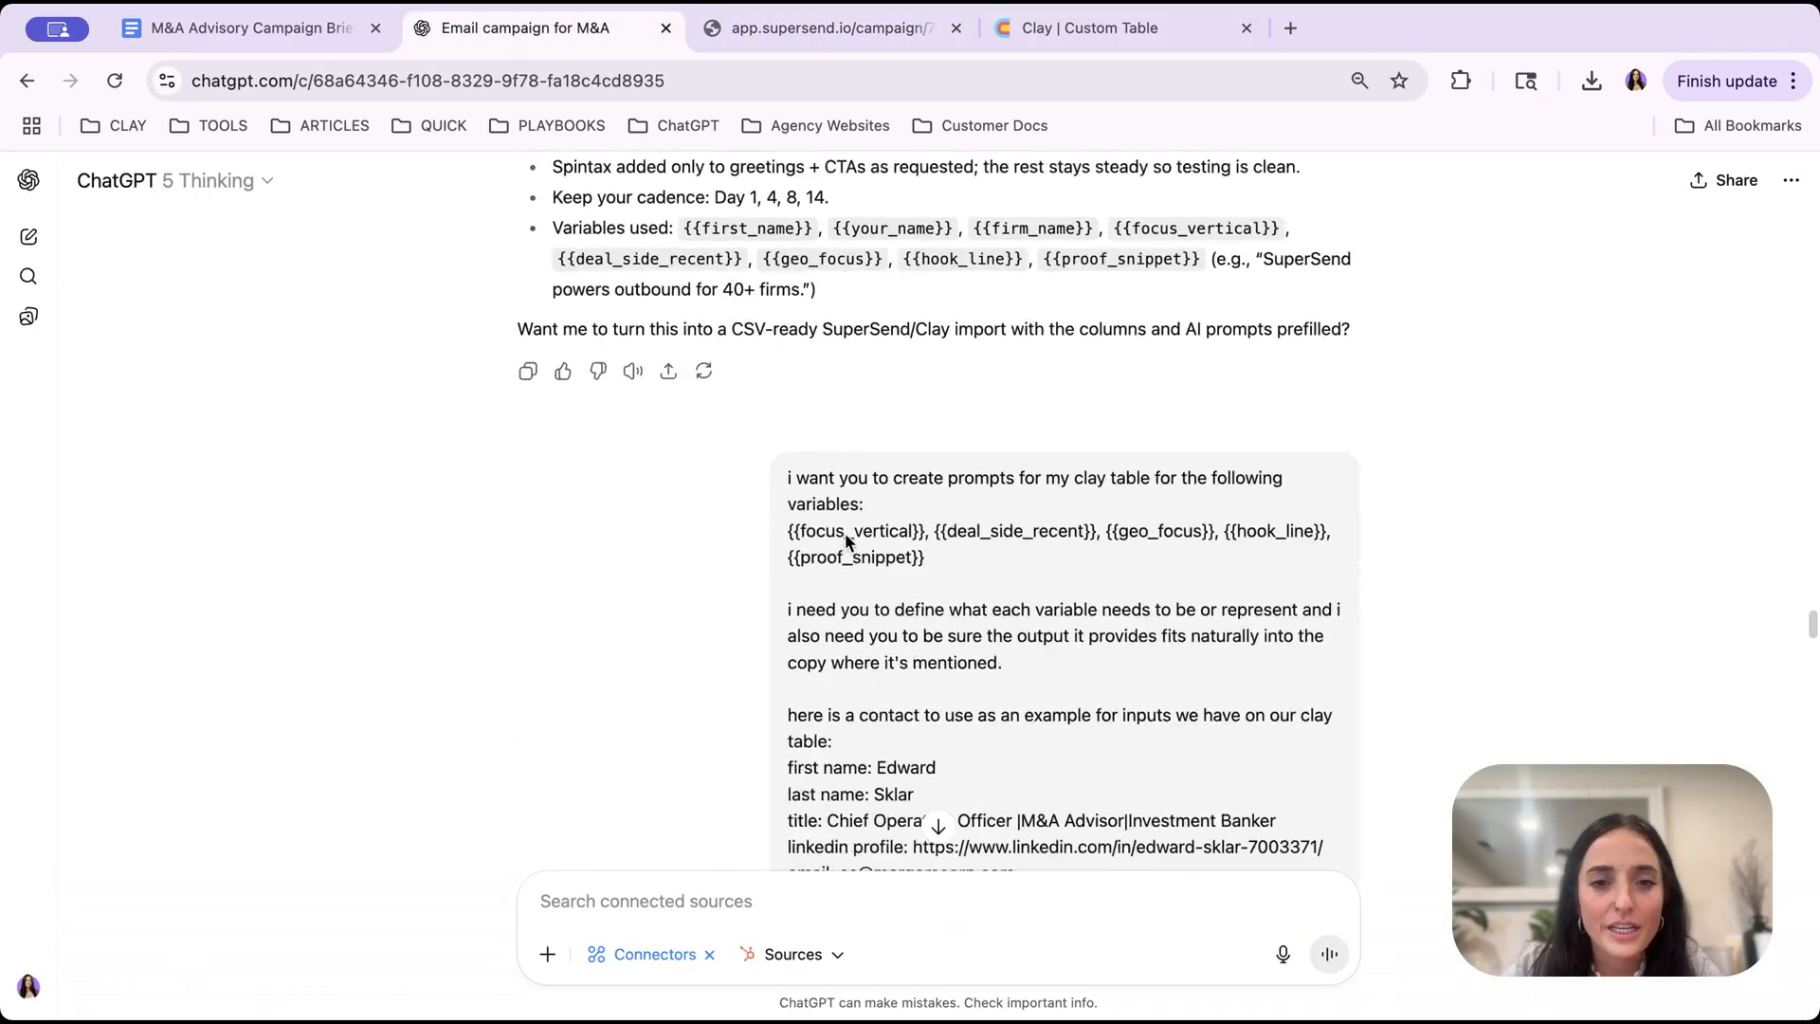
{"action": "scroll", "coordinate": [847, 540], "scroll_direction": "down", "scroll_amount": 20}
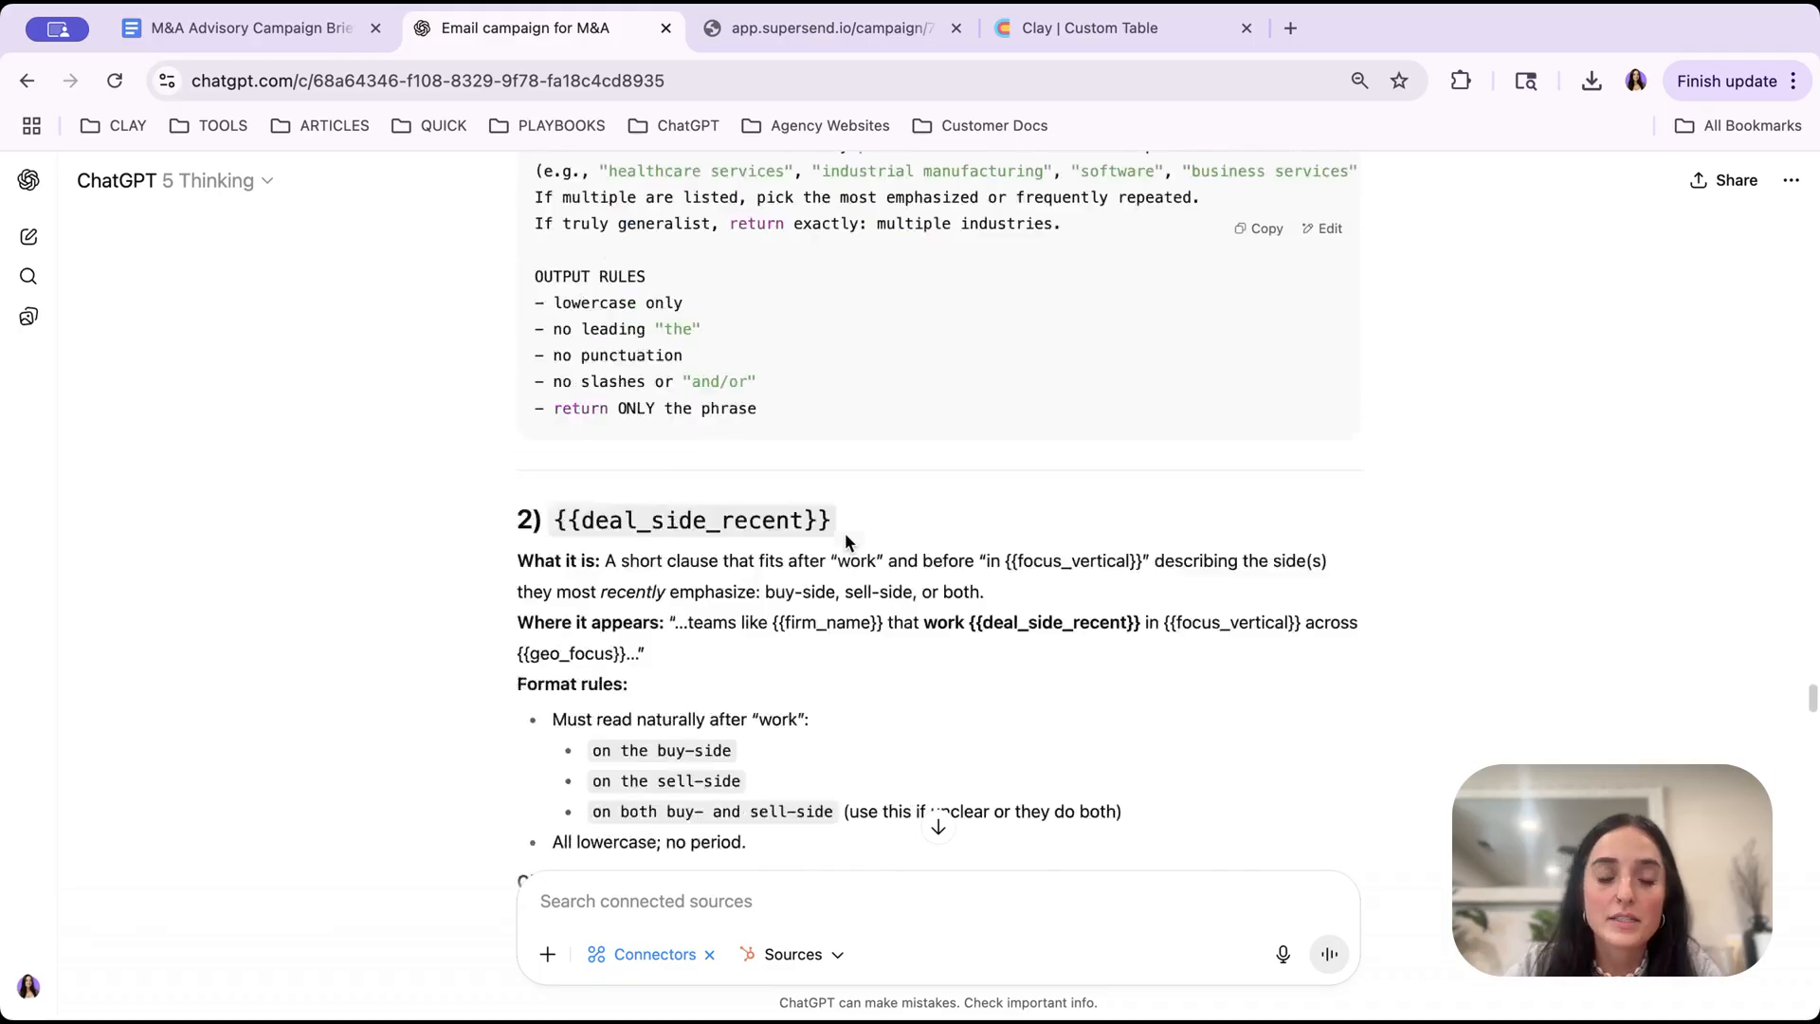
{"action": "scroll", "coordinate": [847, 540], "scroll_direction": "down", "scroll_amount": 15}
{"action": "left_click", "coordinate": [851, 524]}
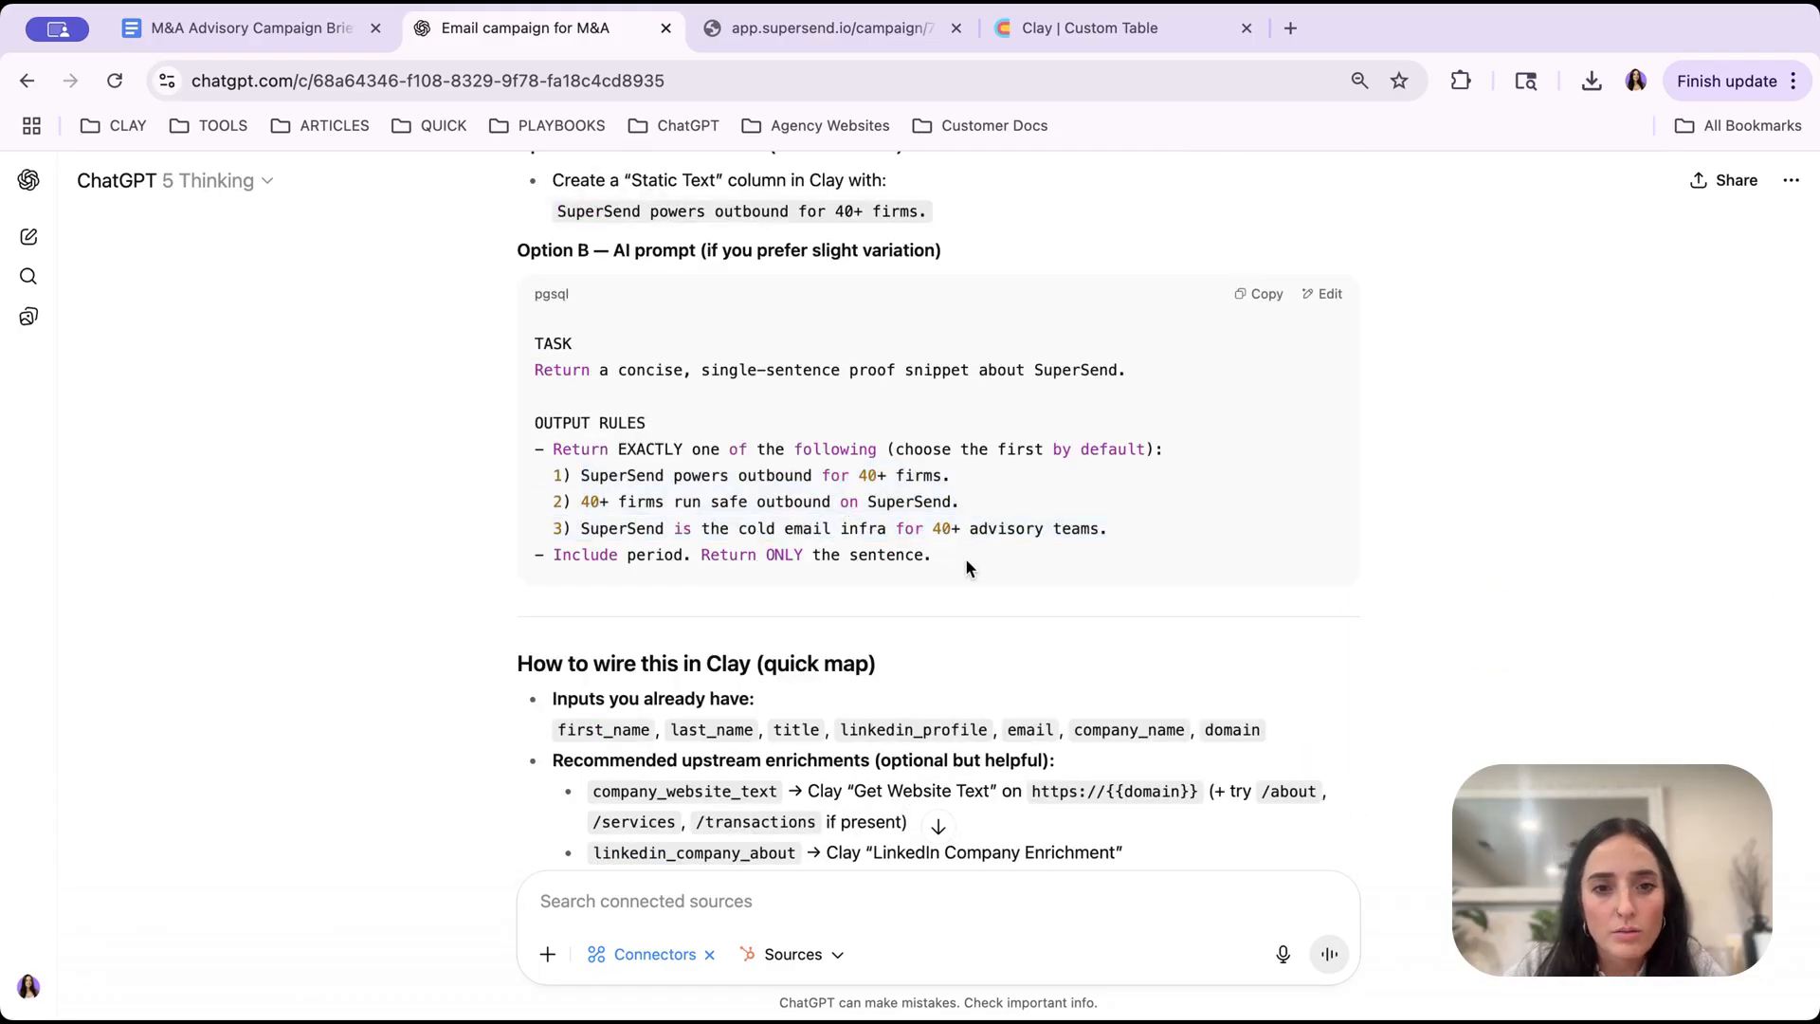
{"action": "scroll", "coordinate": [966, 564], "scroll_direction": "up", "scroll_amount": 3}
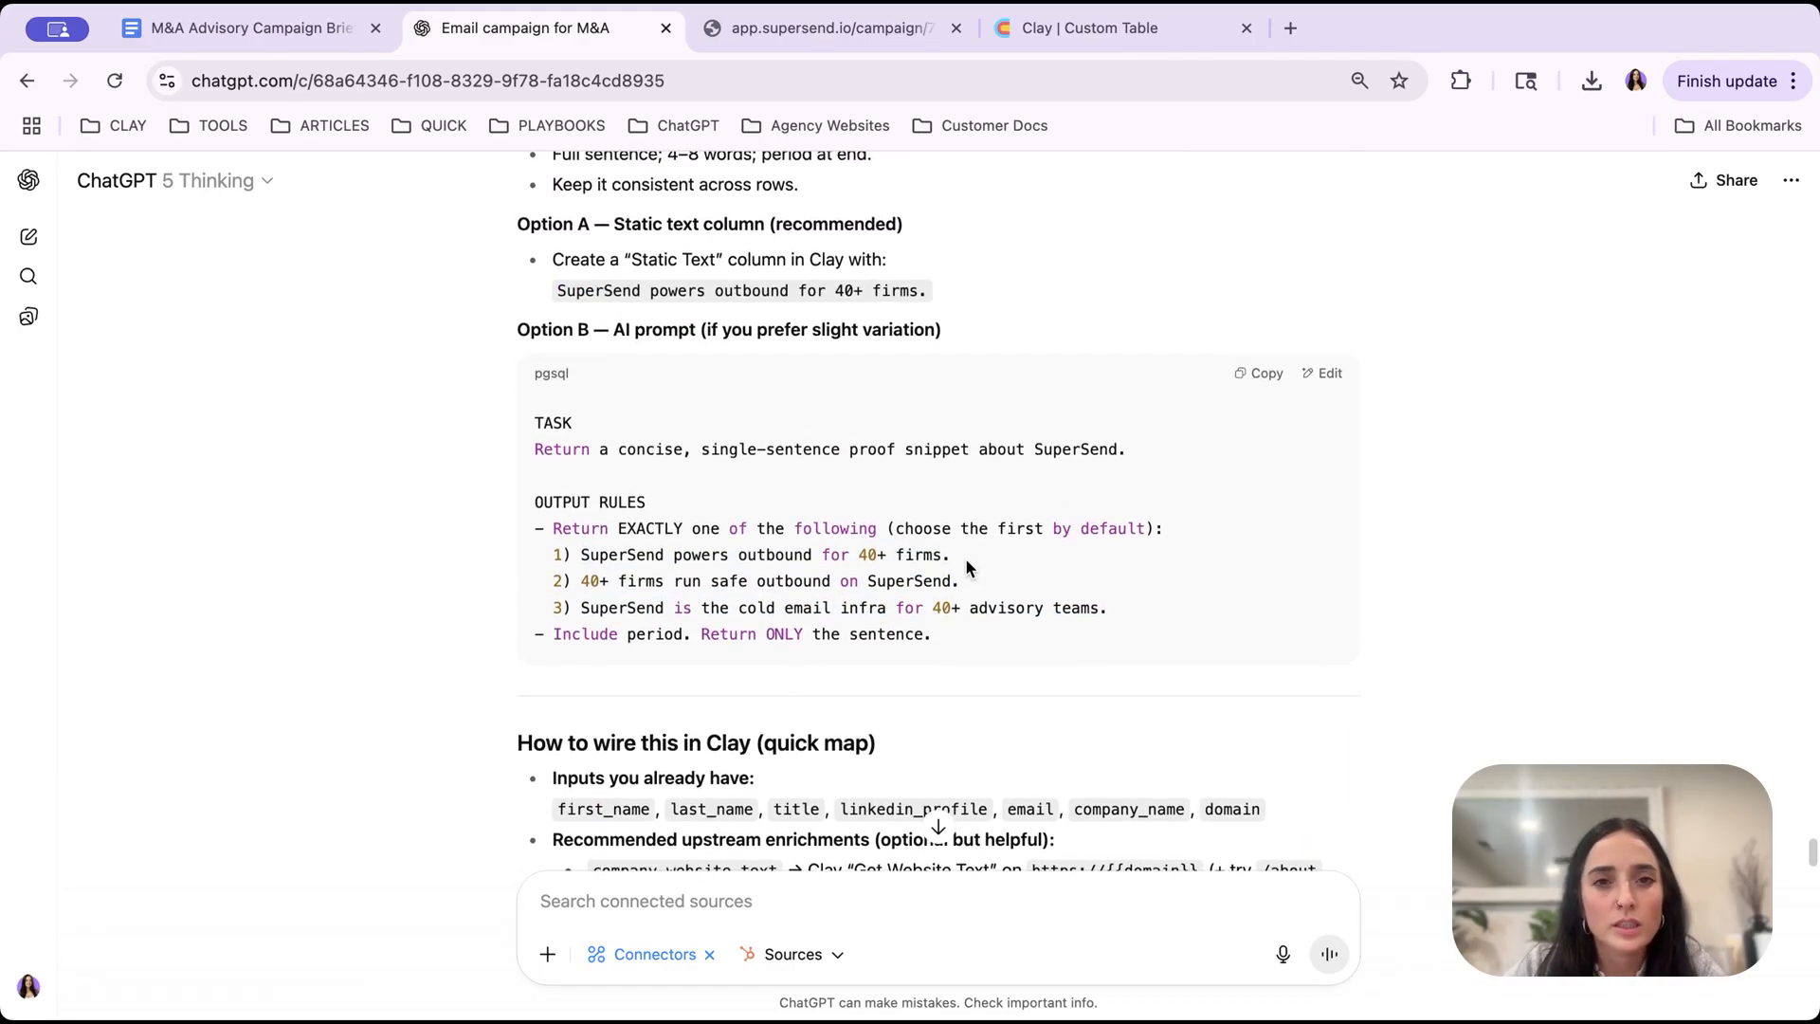
{"action": "scroll", "coordinate": [966, 567], "scroll_direction": "up", "scroll_amount": 10}
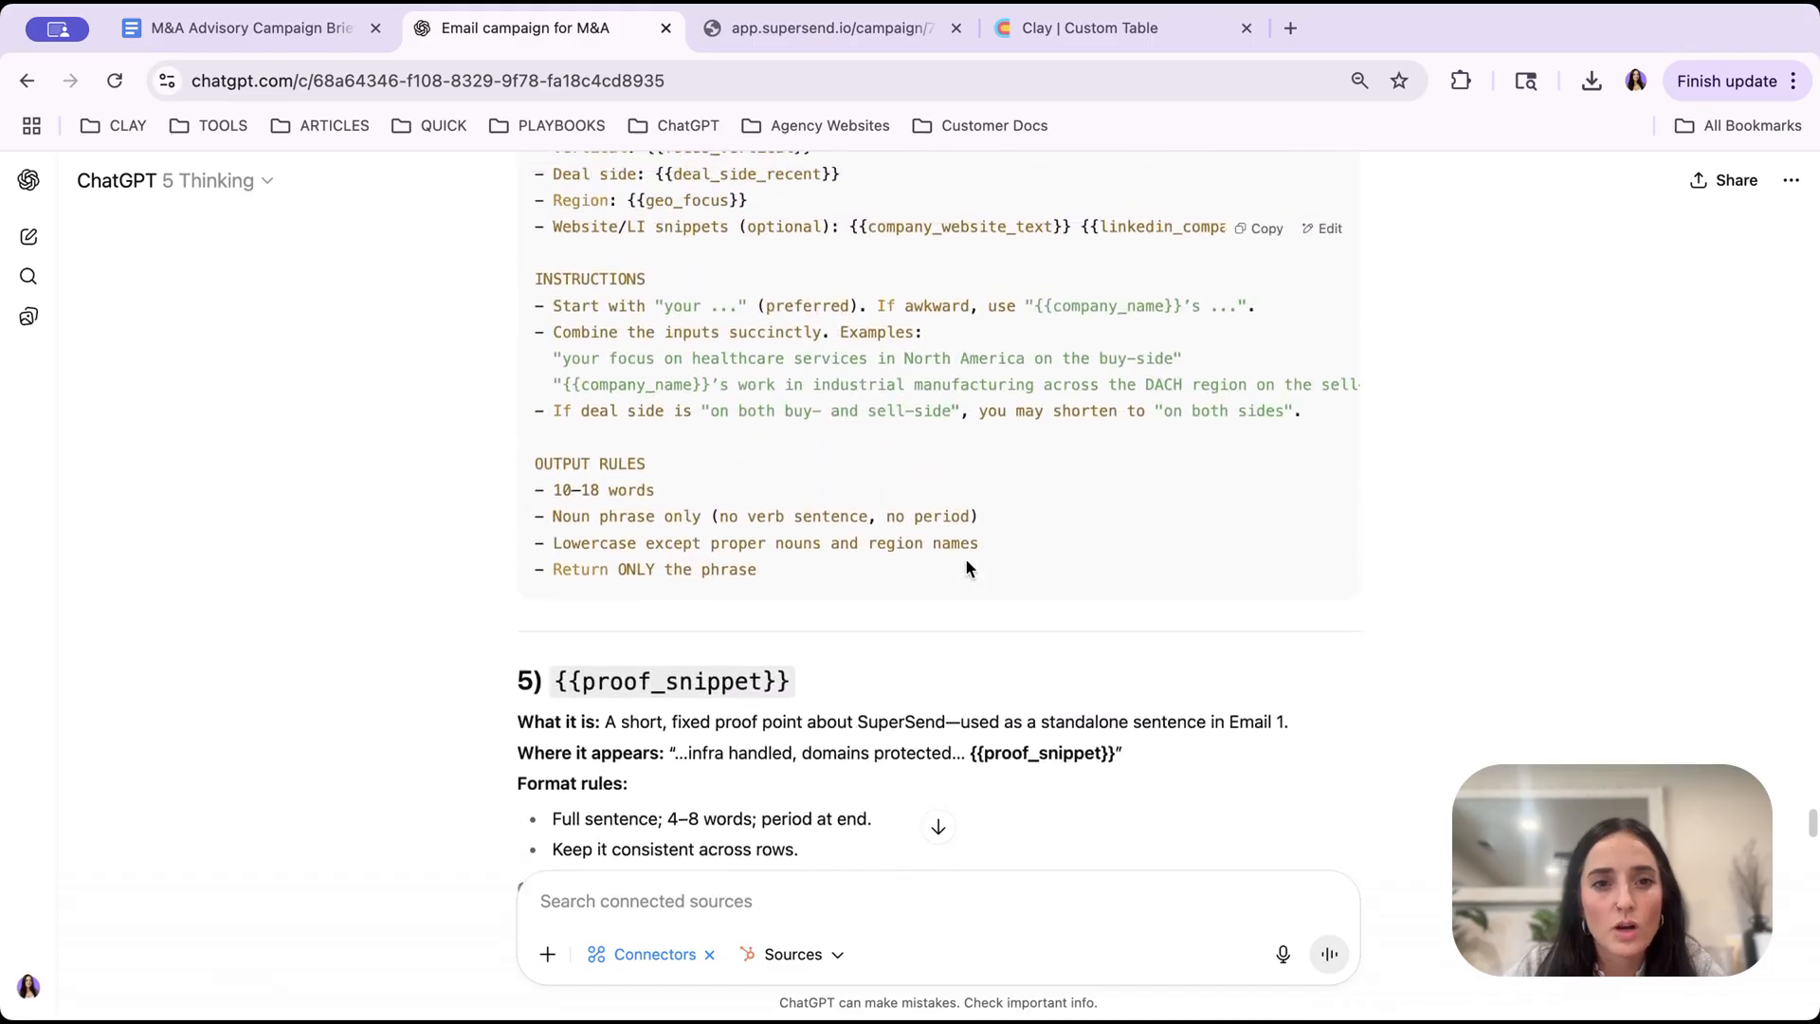
{"action": "scroll", "coordinate": [965, 557], "scroll_direction": "up", "scroll_amount": 5}
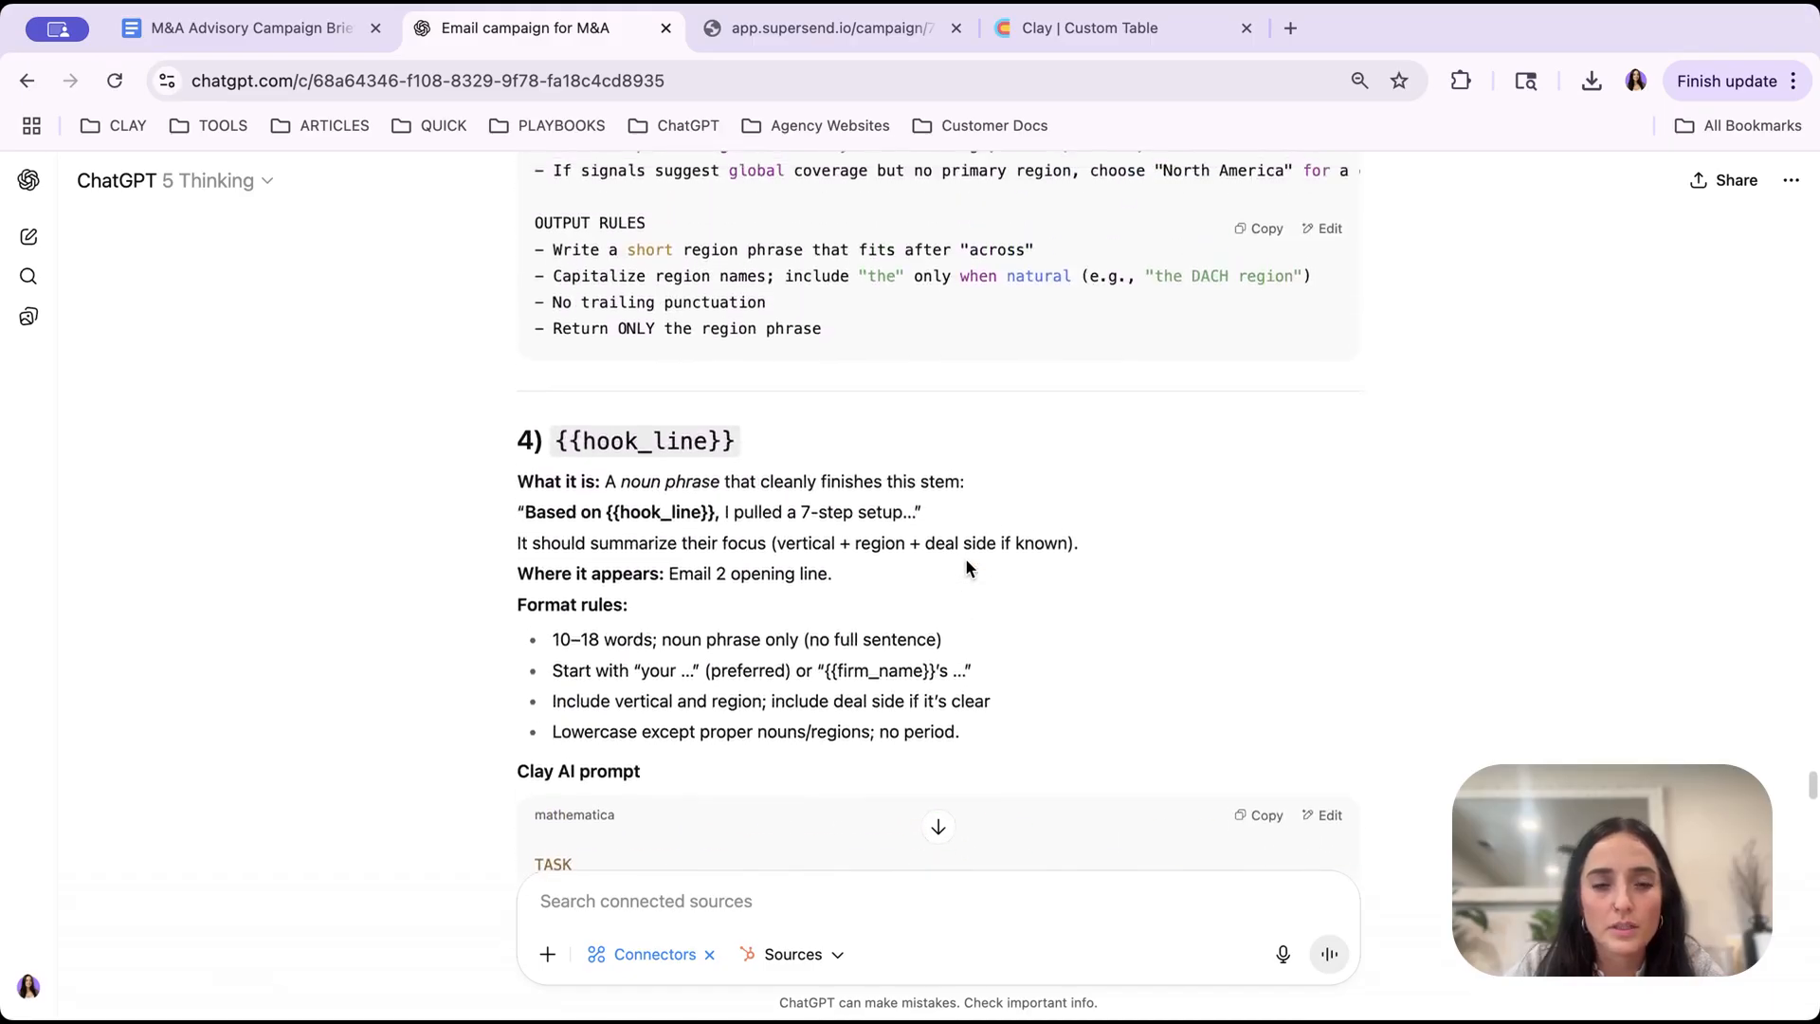
- Draft the follow-up message "i want to create a single prompt to populate these 4 snippets" in the chat
{"action": "type", "text": "i want t"}
{"action": "type", "text": "o create "}
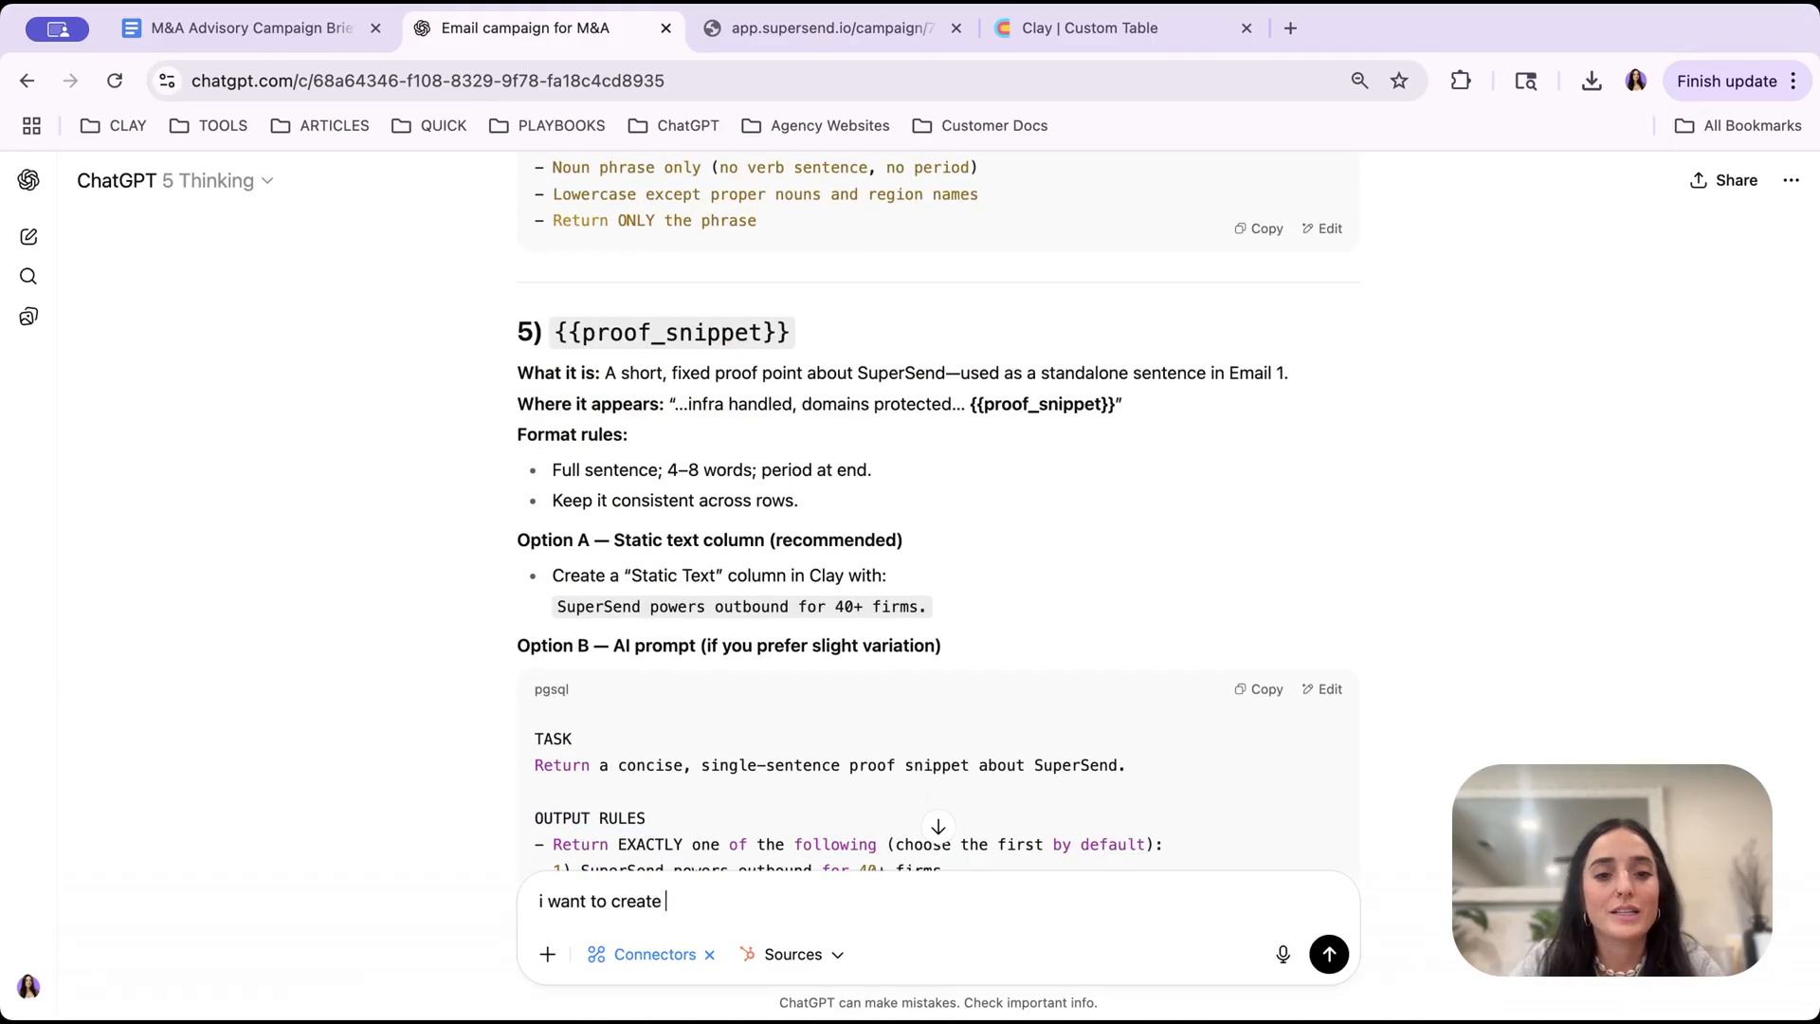
{"action": "type", "text": "a single prompt "}
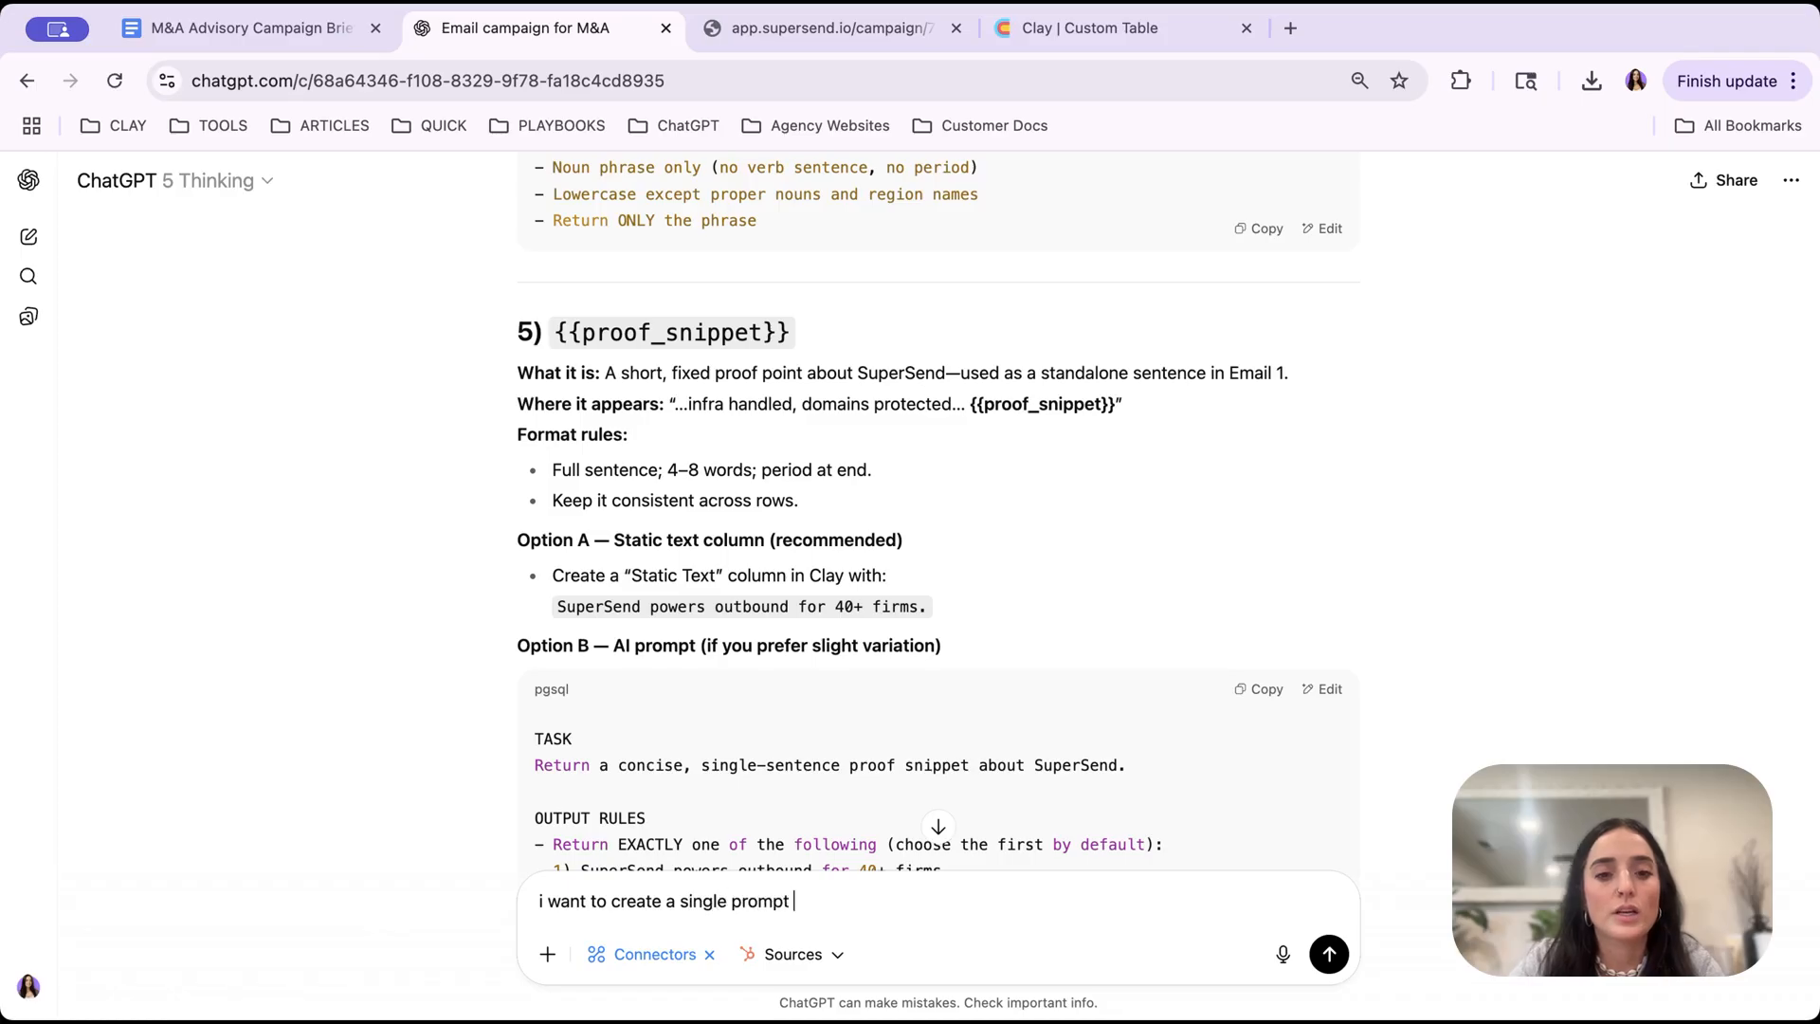
{"action": "type", "text": "to popu"}
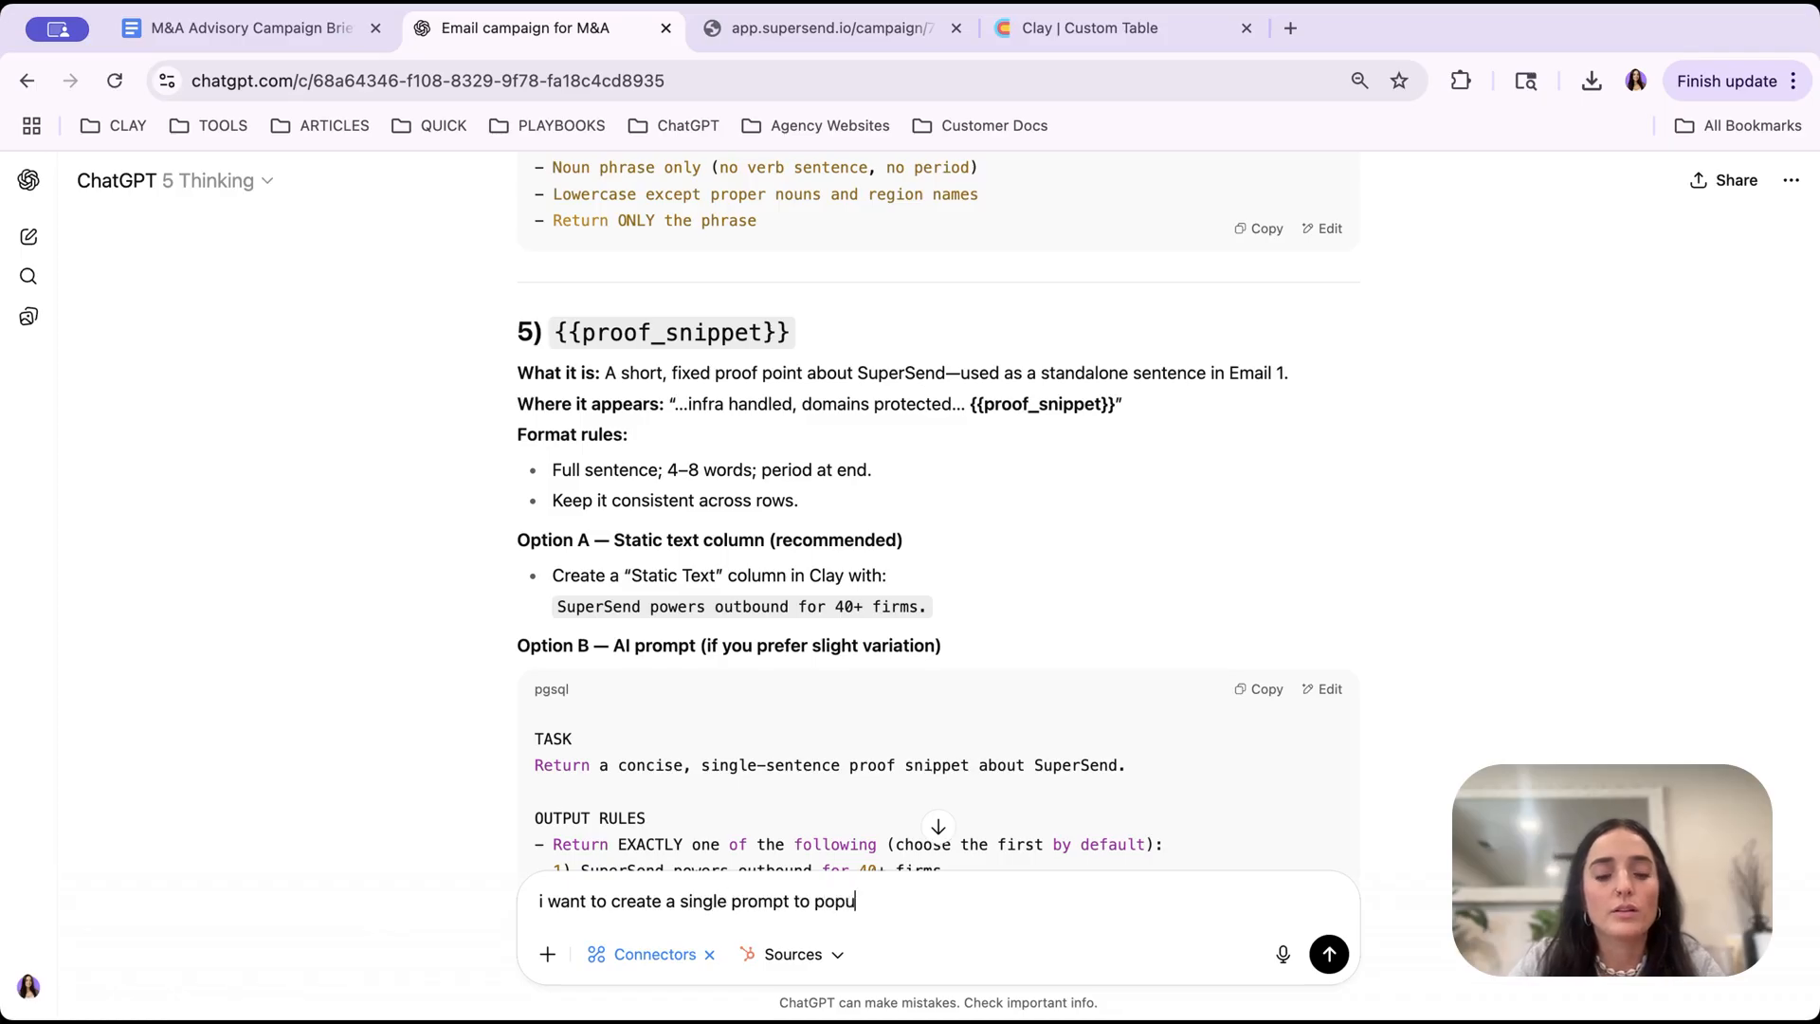
{"action": "type", "text": "late these "}
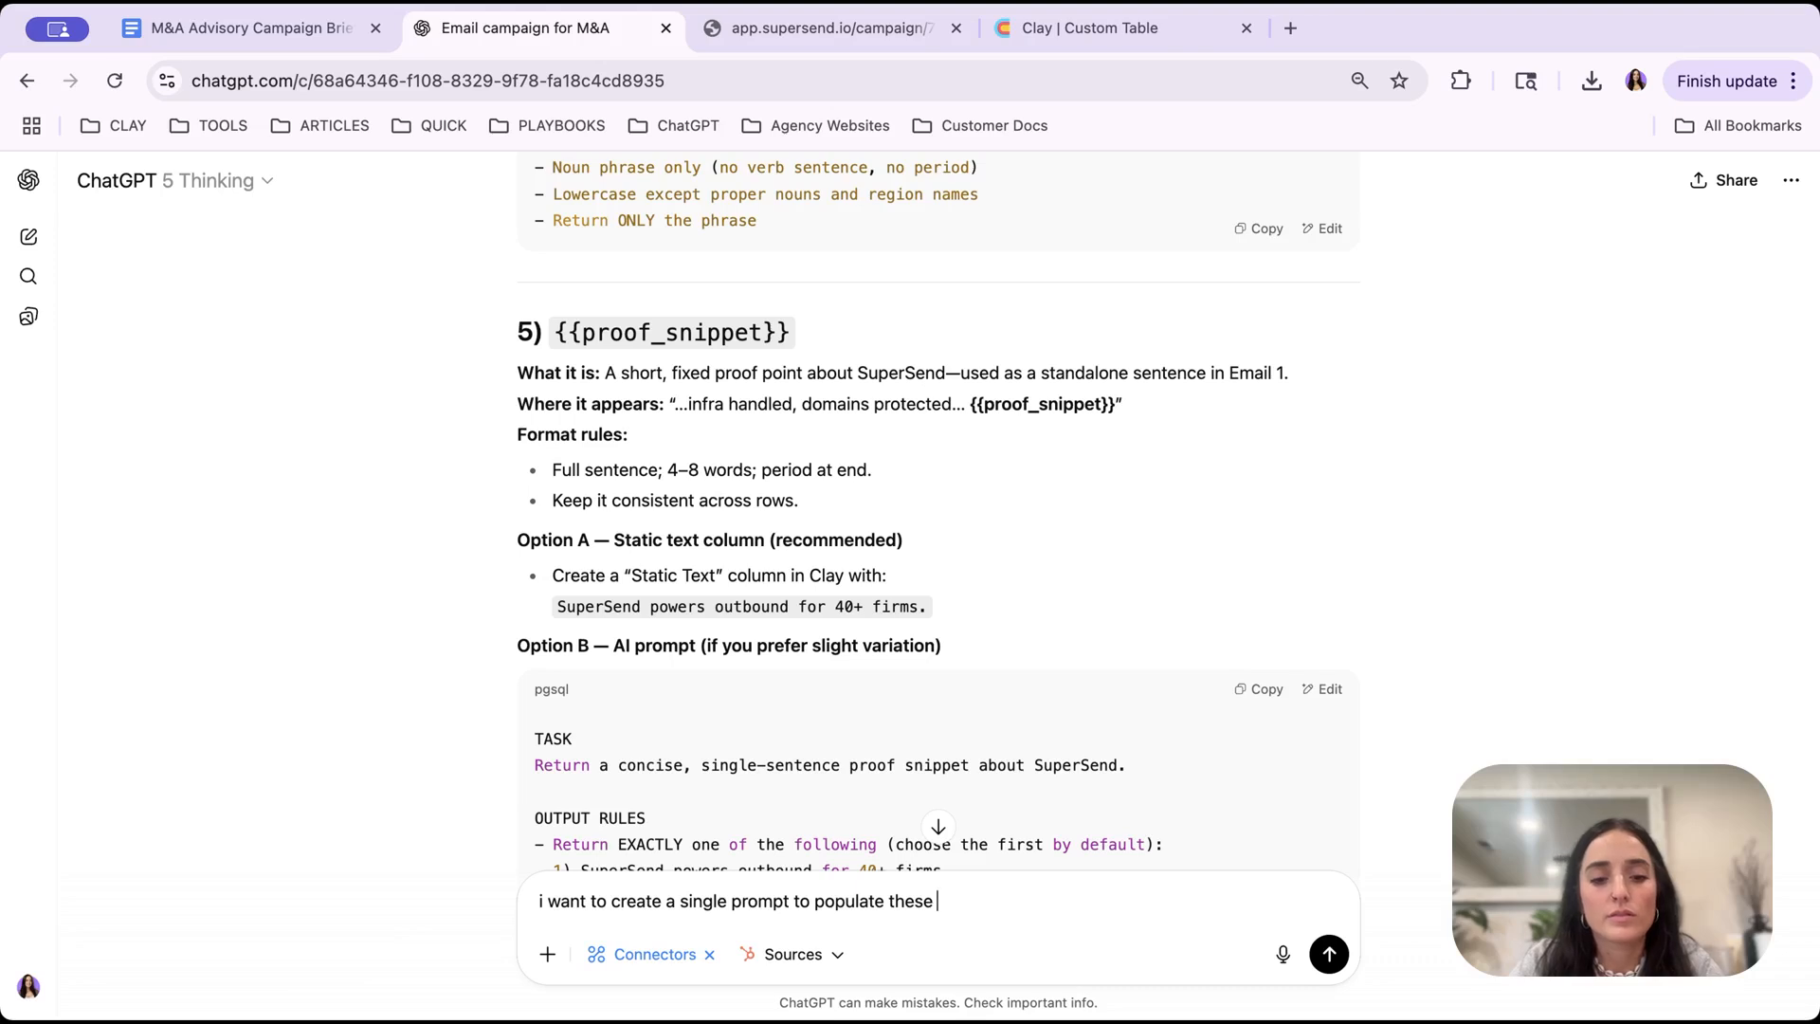
{"action": "type", "text": "4 snippets"}
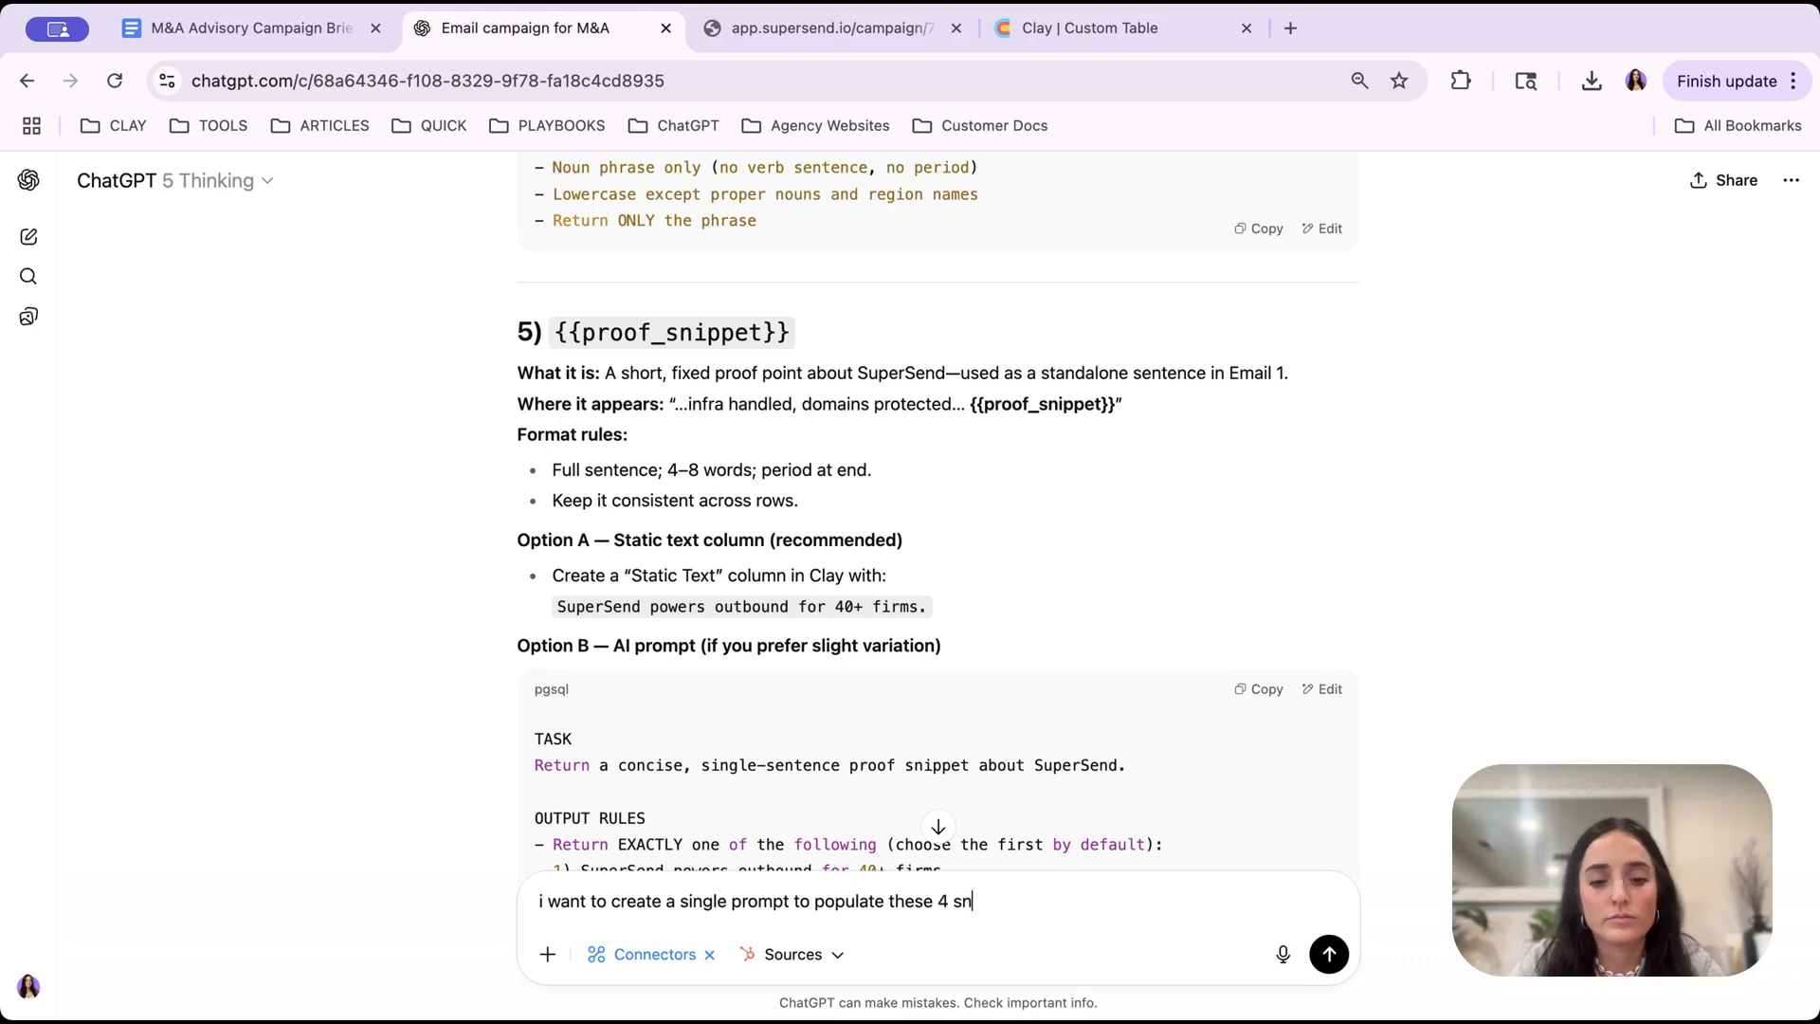
- Insert "remove {{proof_snippet}}, then" at the start of the drafted message
{"action": "left_click", "coordinate": [541, 902]}
{"action": "type", "text": "remove {{}}"}
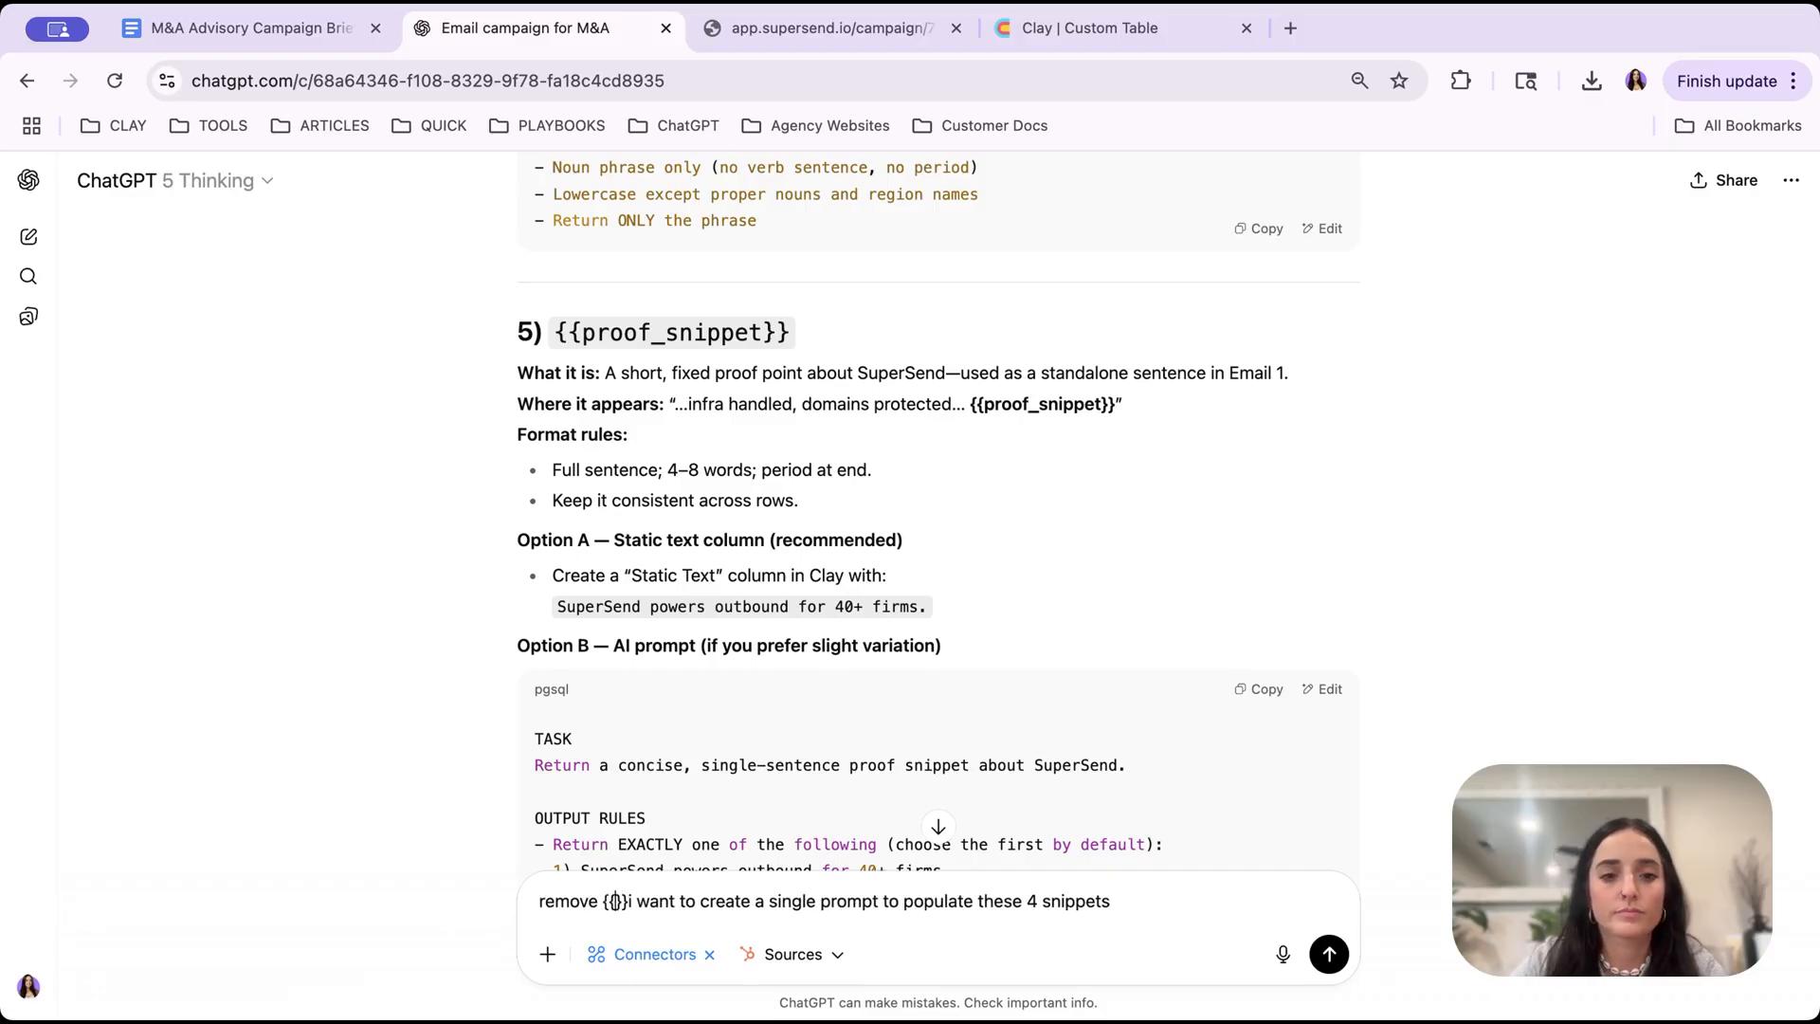
{"action": "type", "text": "proof_"}
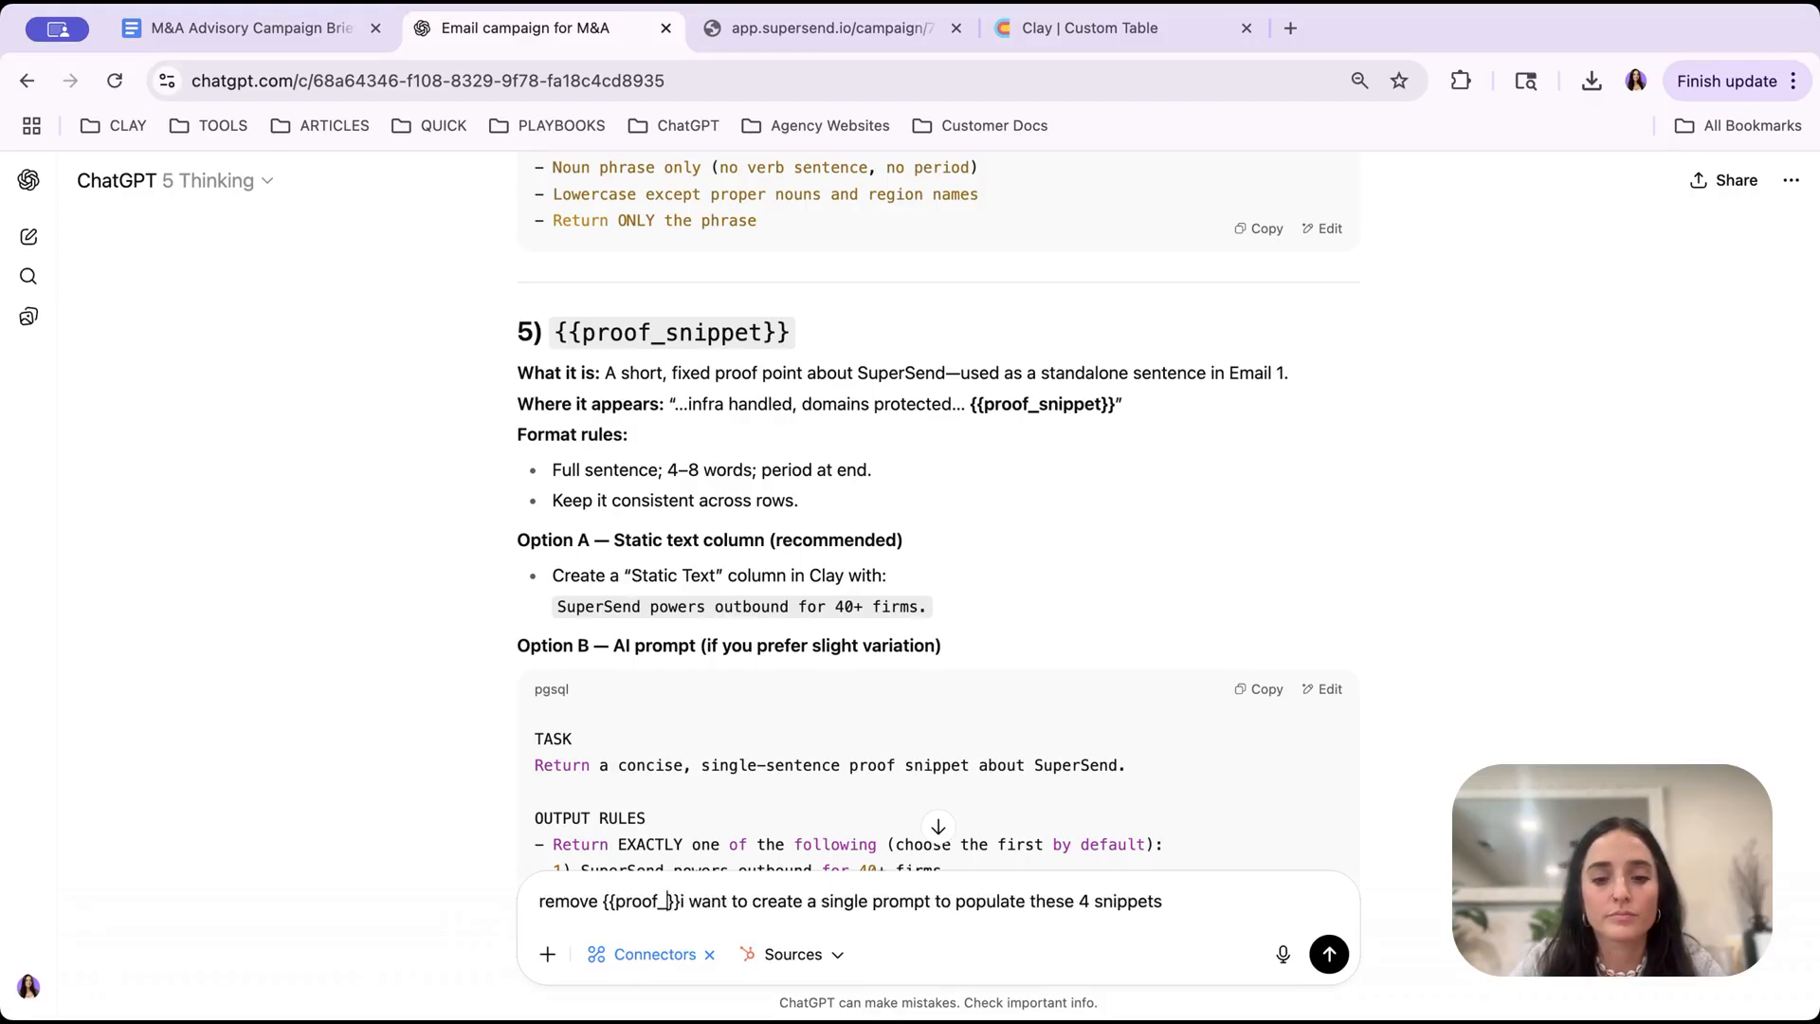
{"action": "type", "text": "snippet"}
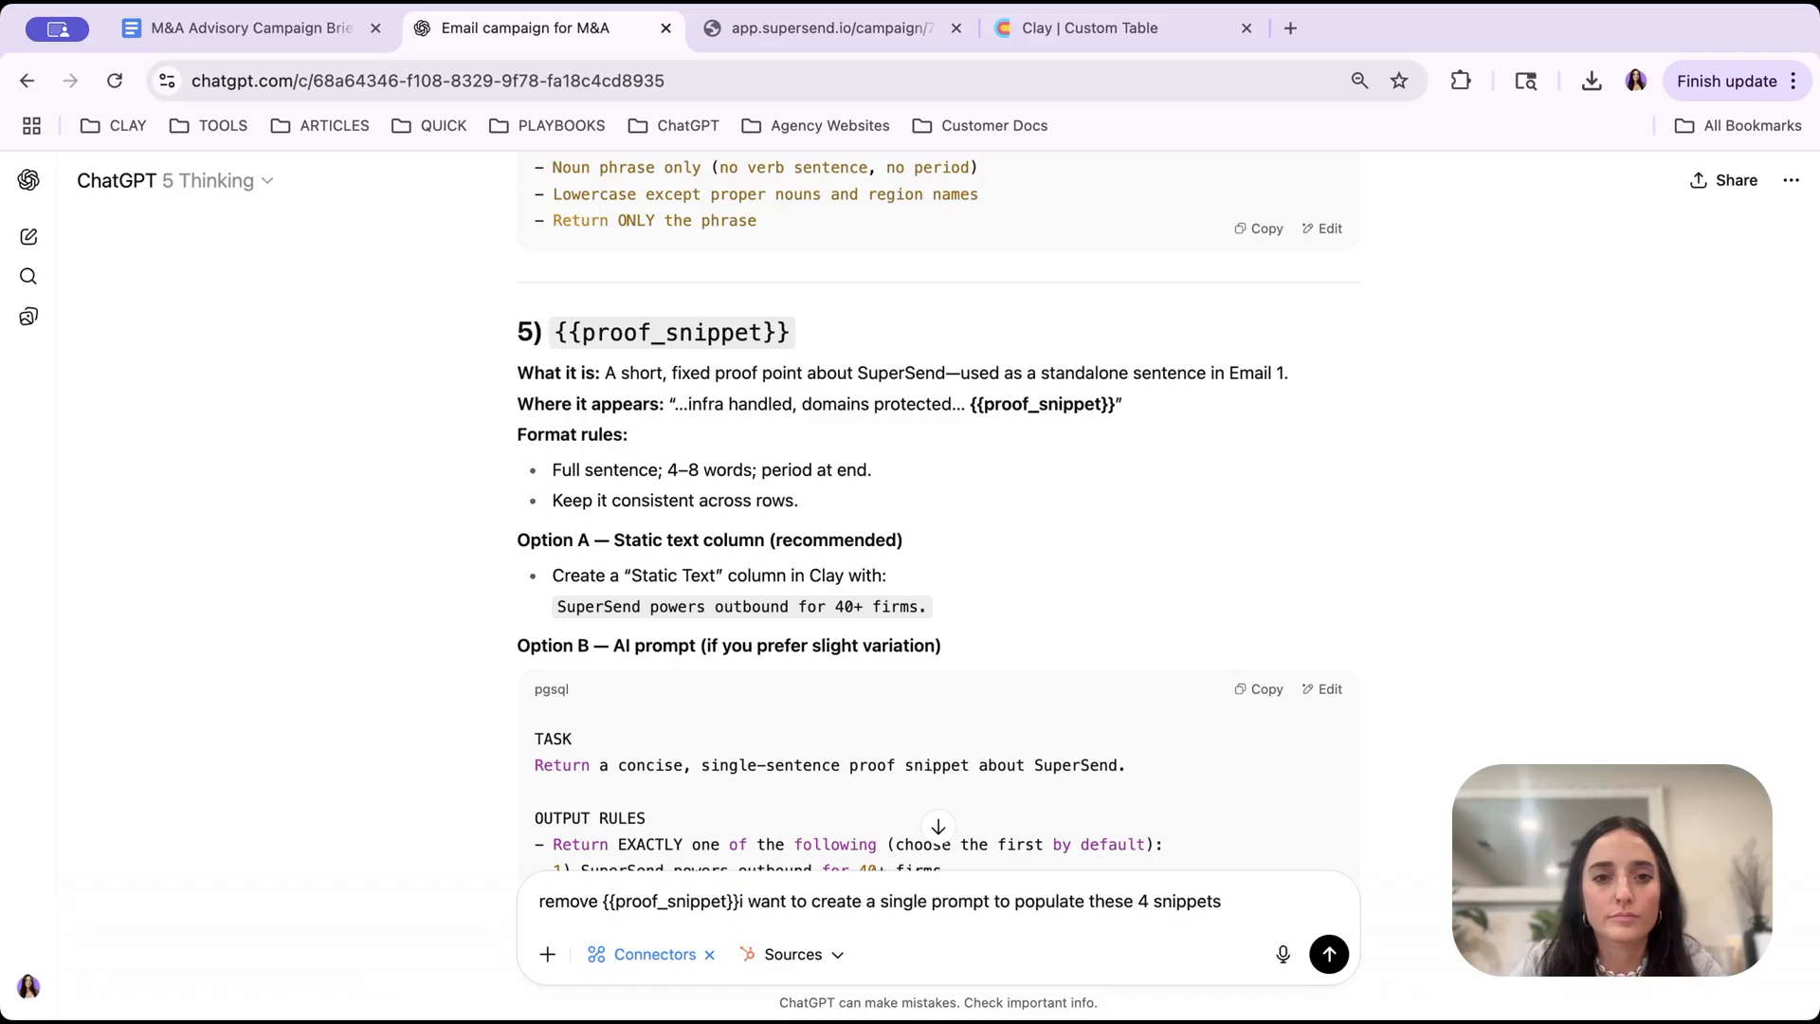
{"action": "type", "text": ", "}
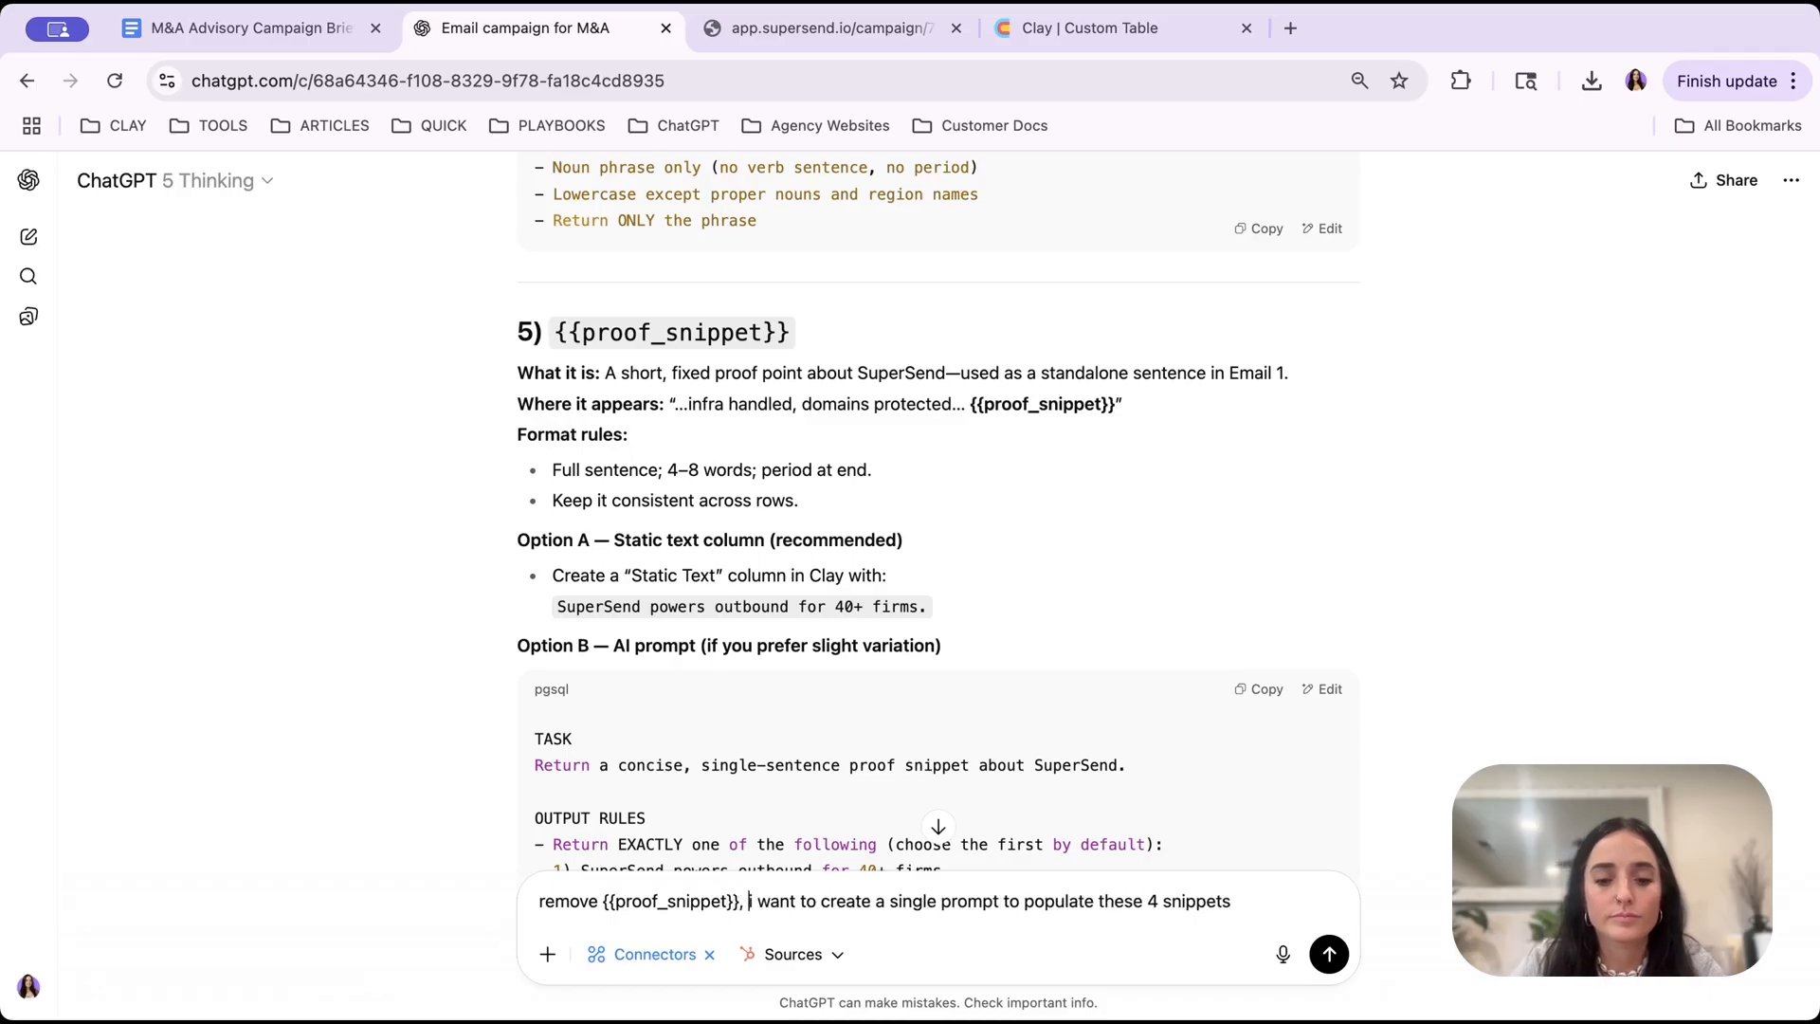
{"action": "type", "text": "then"}
- Delete the words "i want to" after "then" in the drafted message
{"action": "key", "text": "shift+Right"}
{"action": "key", "text": "shift+Right"}
{"action": "key", "text": "shift+Right"}
{"action": "key", "text": "shift+Right"}
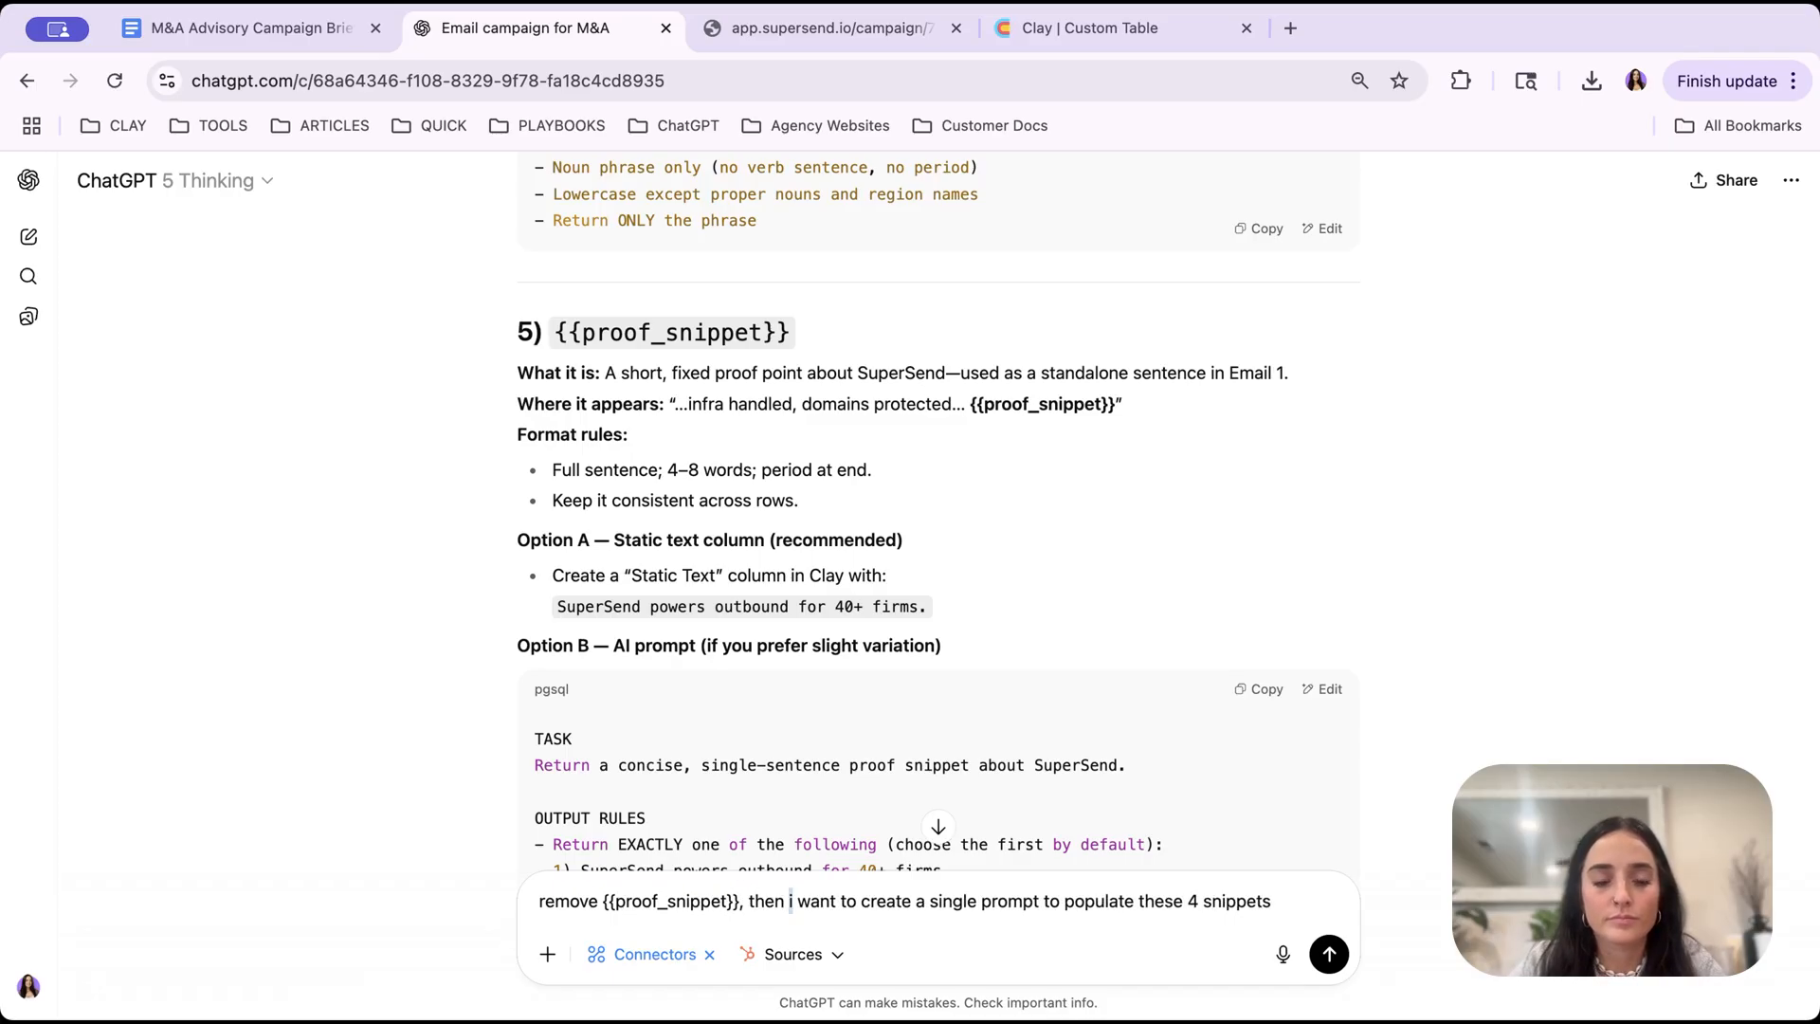
{"action": "key", "text": "shift+Right"}
{"action": "key", "text": "shift+Right"}
{"action": "key", "text": "shift+Right"}
{"action": "key", "text": "shift+Right"}
{"action": "key", "text": "shift+Right"}
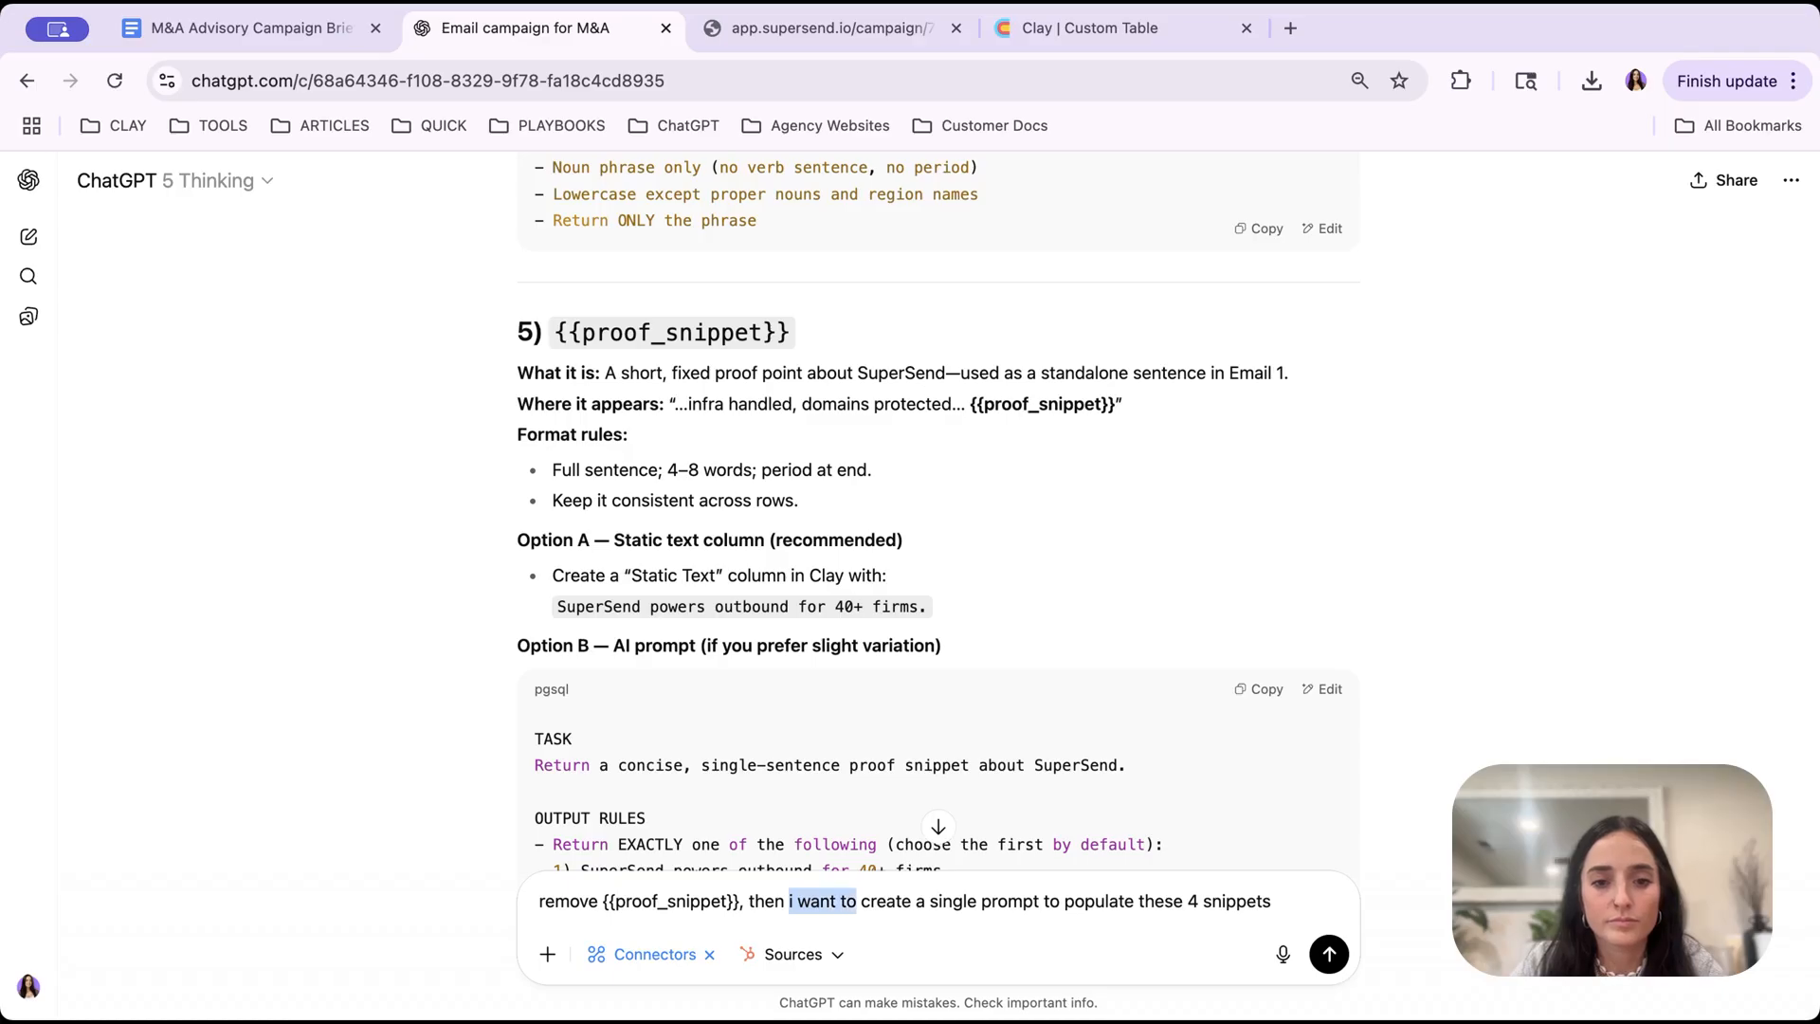
{"action": "key", "text": "BackSpace"}
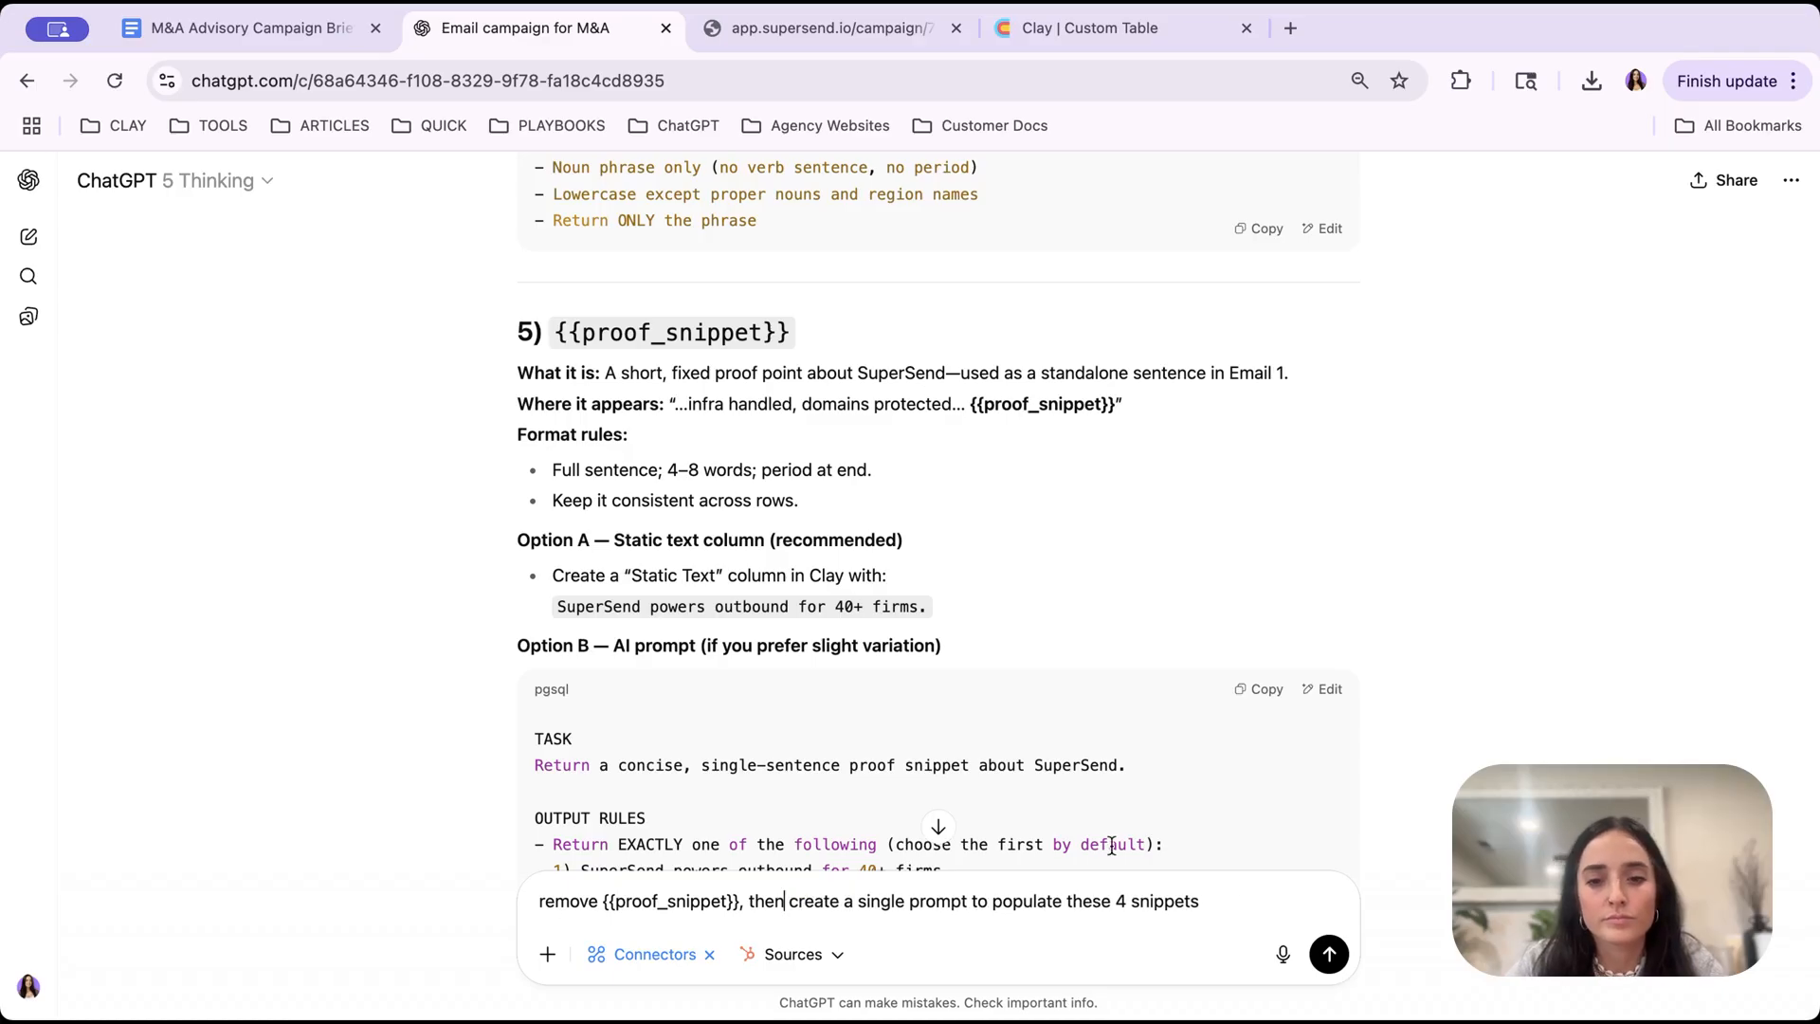
- Change "these" to "the" before "4 snippets" and end the message with "remaining."
{"action": "left_click", "coordinate": [1111, 901]}
{"action": "key", "text": "BackSpace"}
{"action": "key", "text": "BackSpace"}
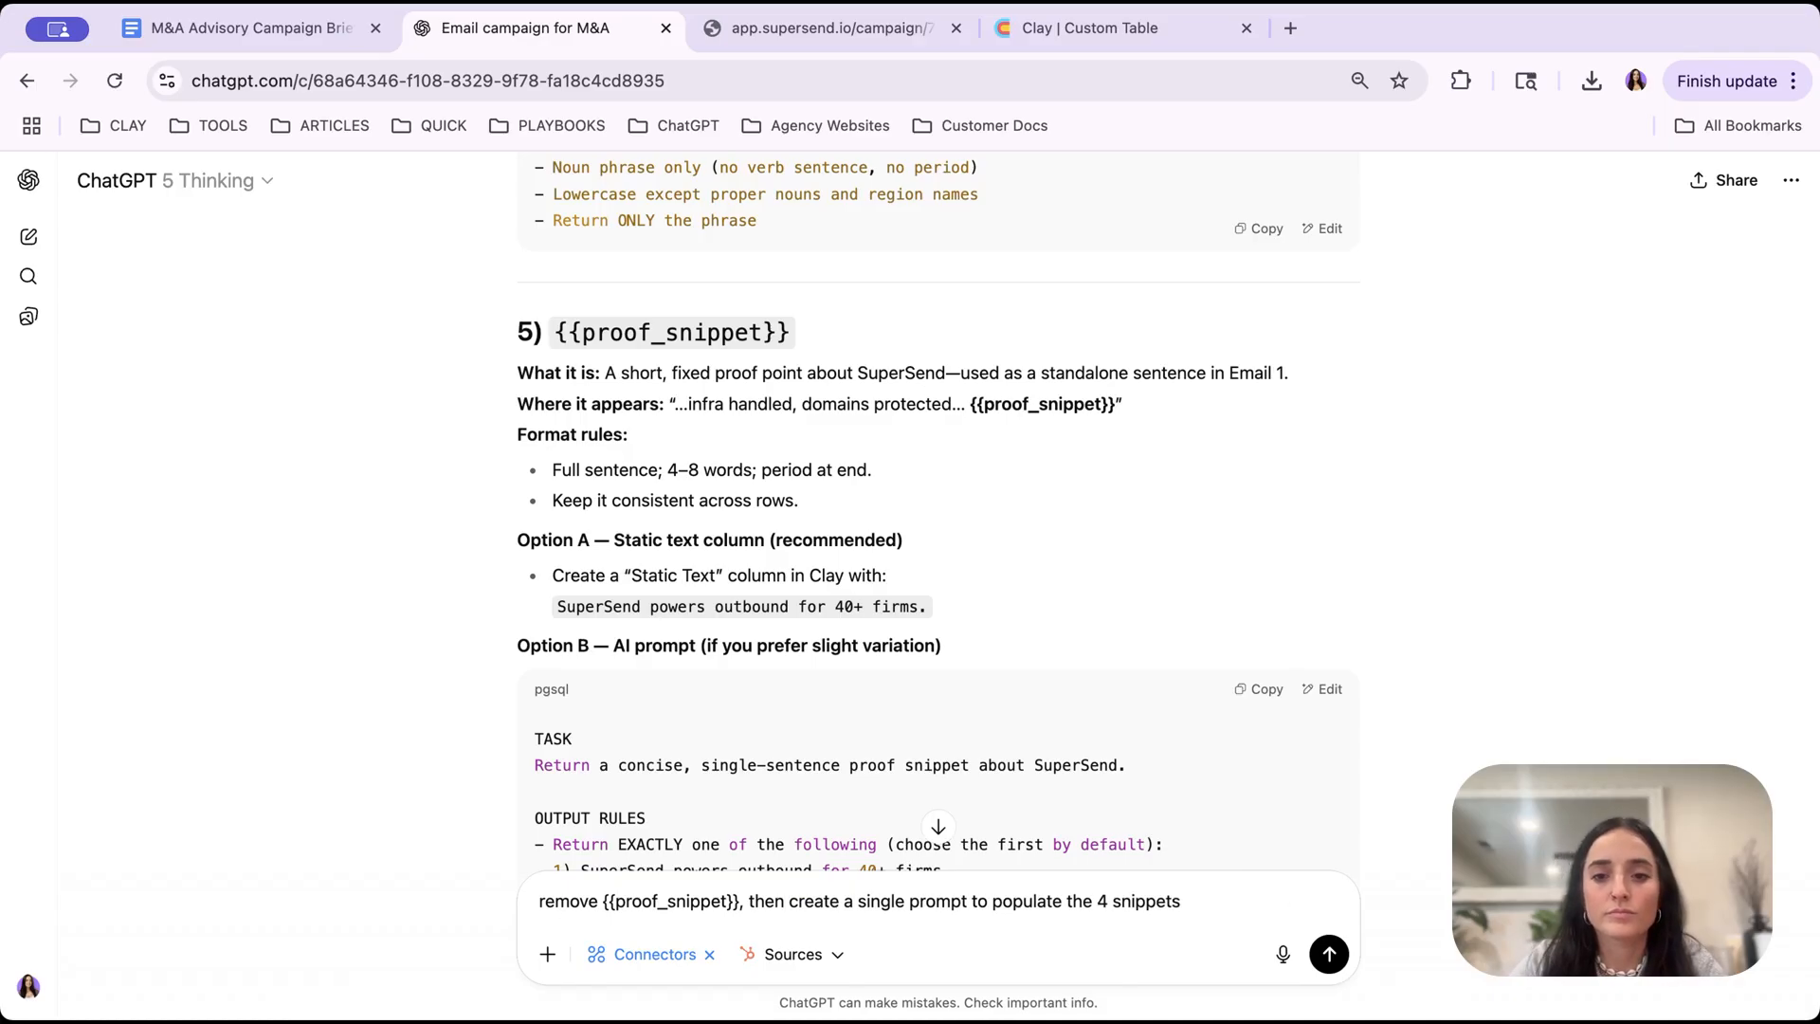
{"action": "left_click", "coordinate": [1229, 915]}
{"action": "type", "text": "remai"}
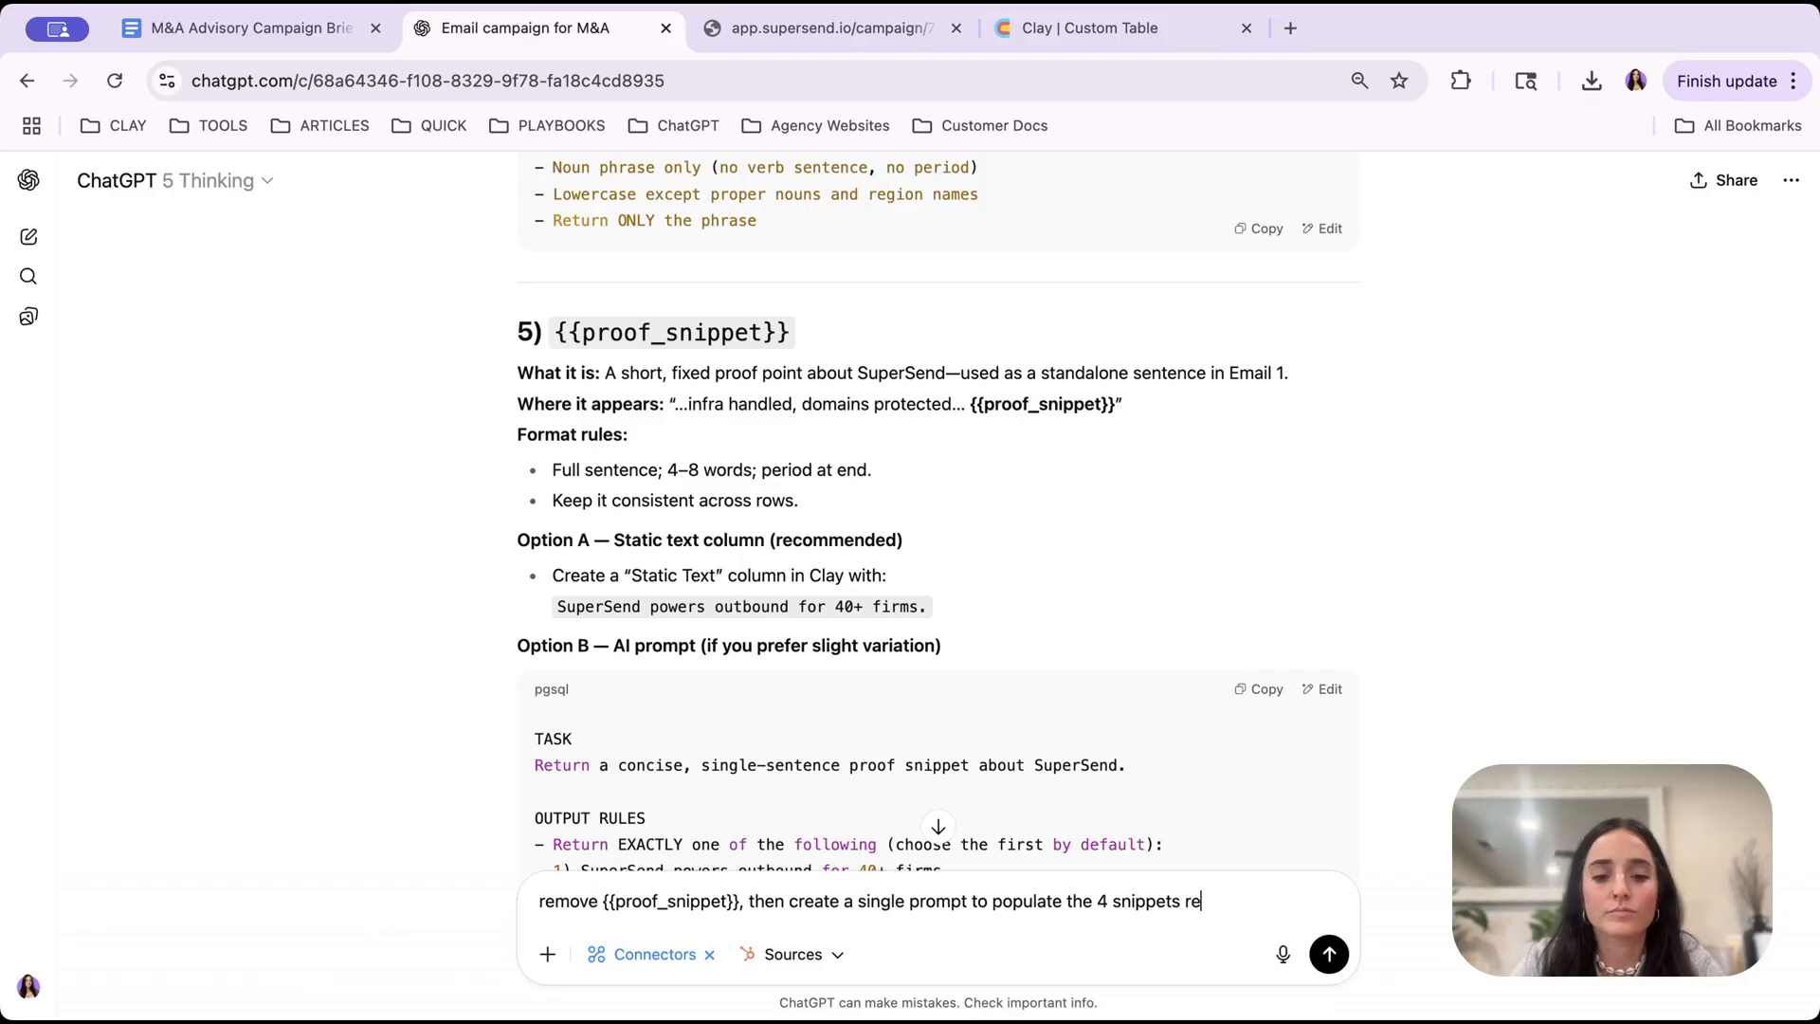
{"action": "type", "text": "ning."}
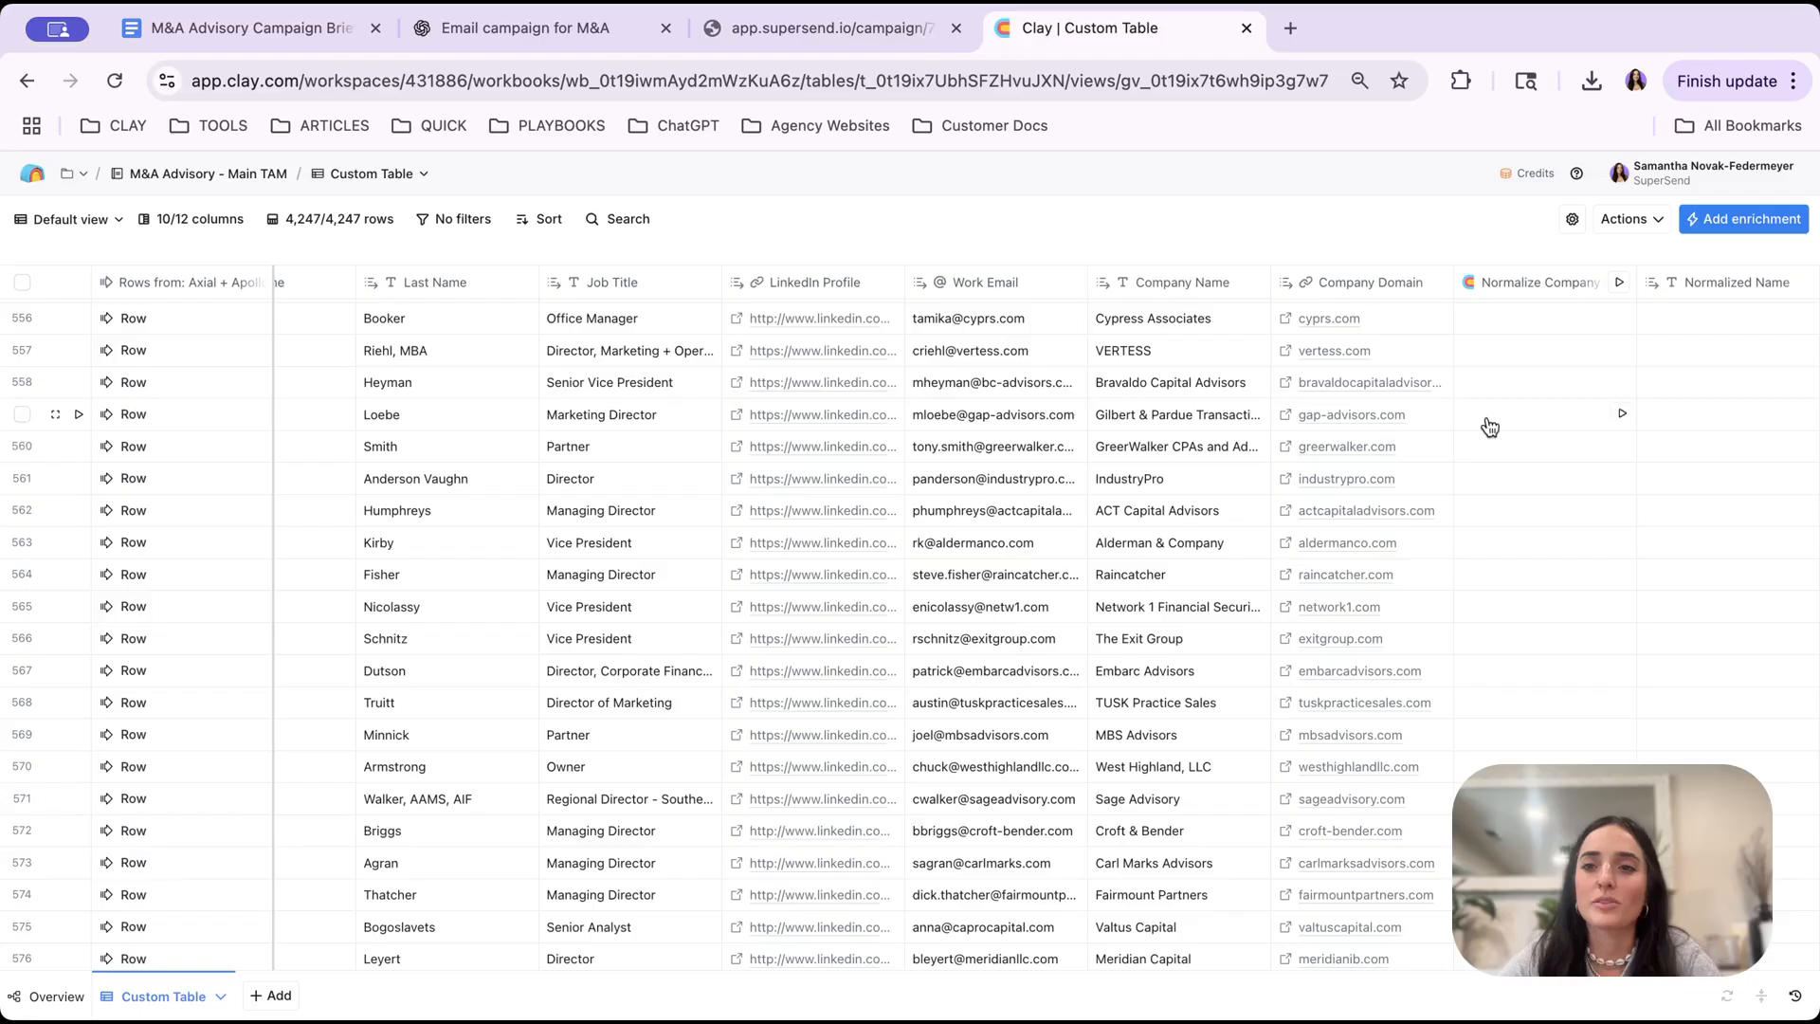
- In Clay, duplicate the M&A People table and rename the copy M&A Companies
{"action": "scroll", "coordinate": [1501, 427], "scroll_direction": "up", "scroll_amount": 18}
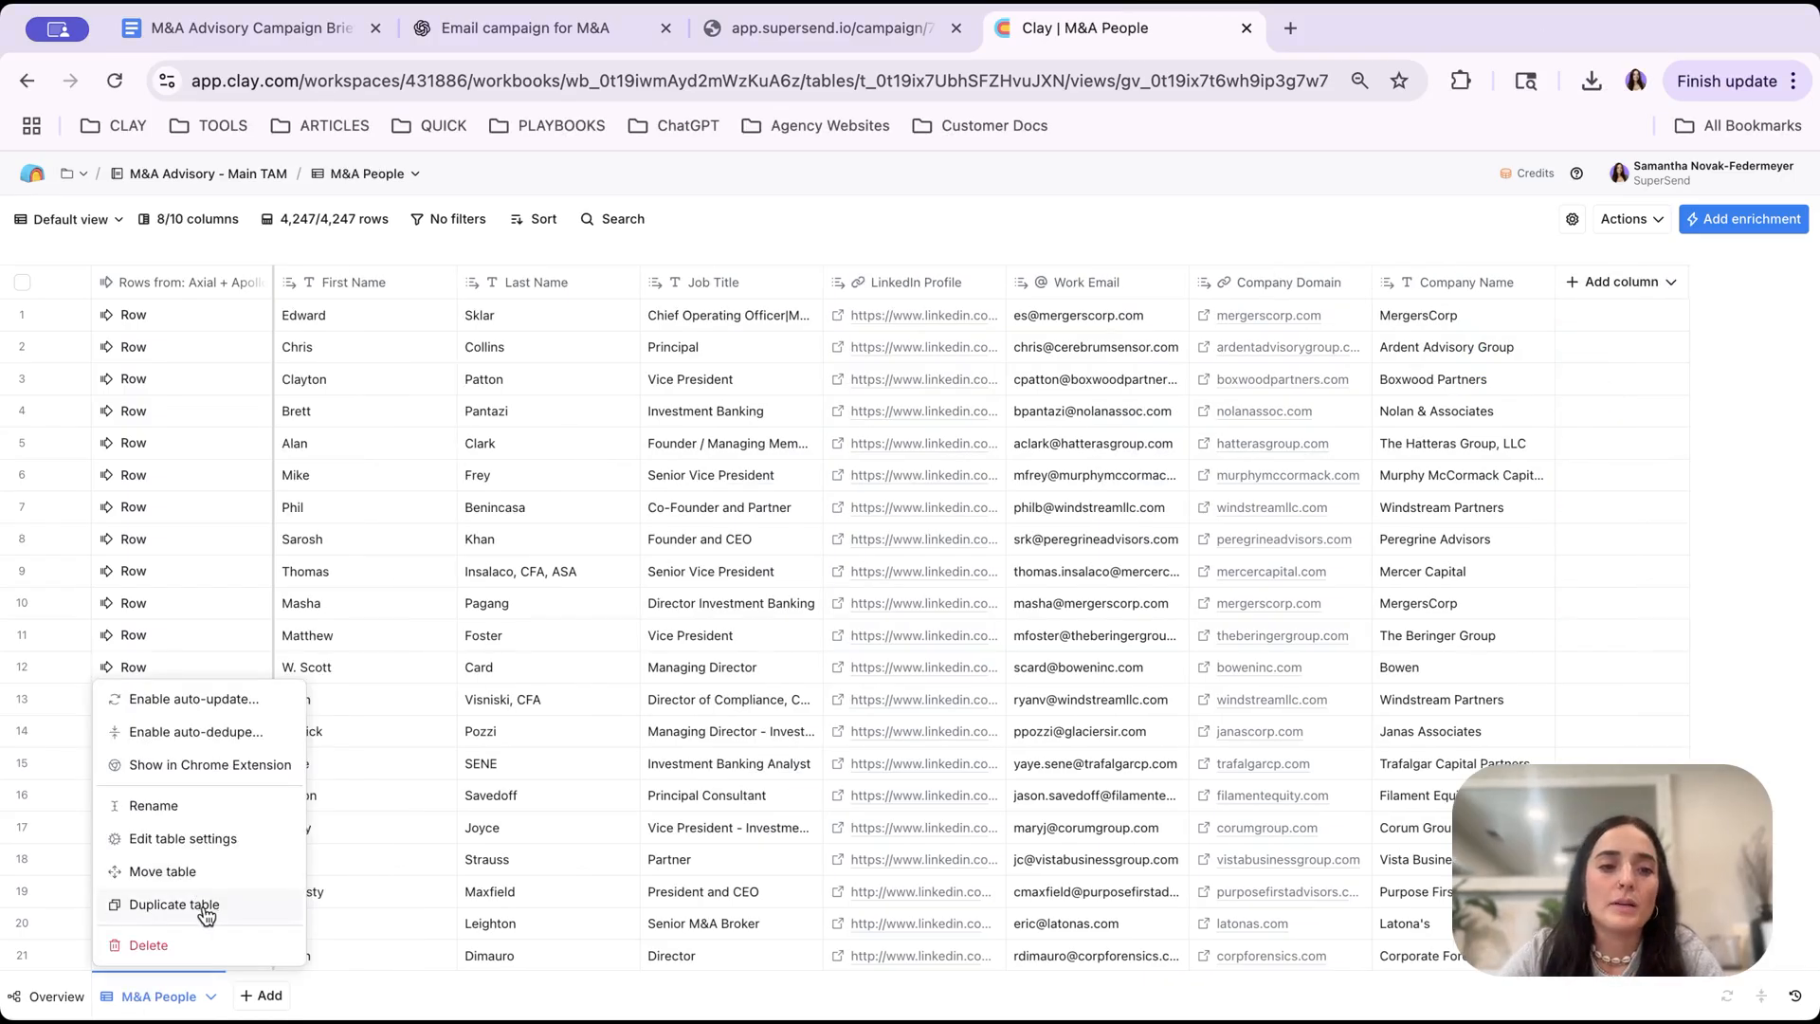
{"action": "left_click", "coordinate": [203, 904]}
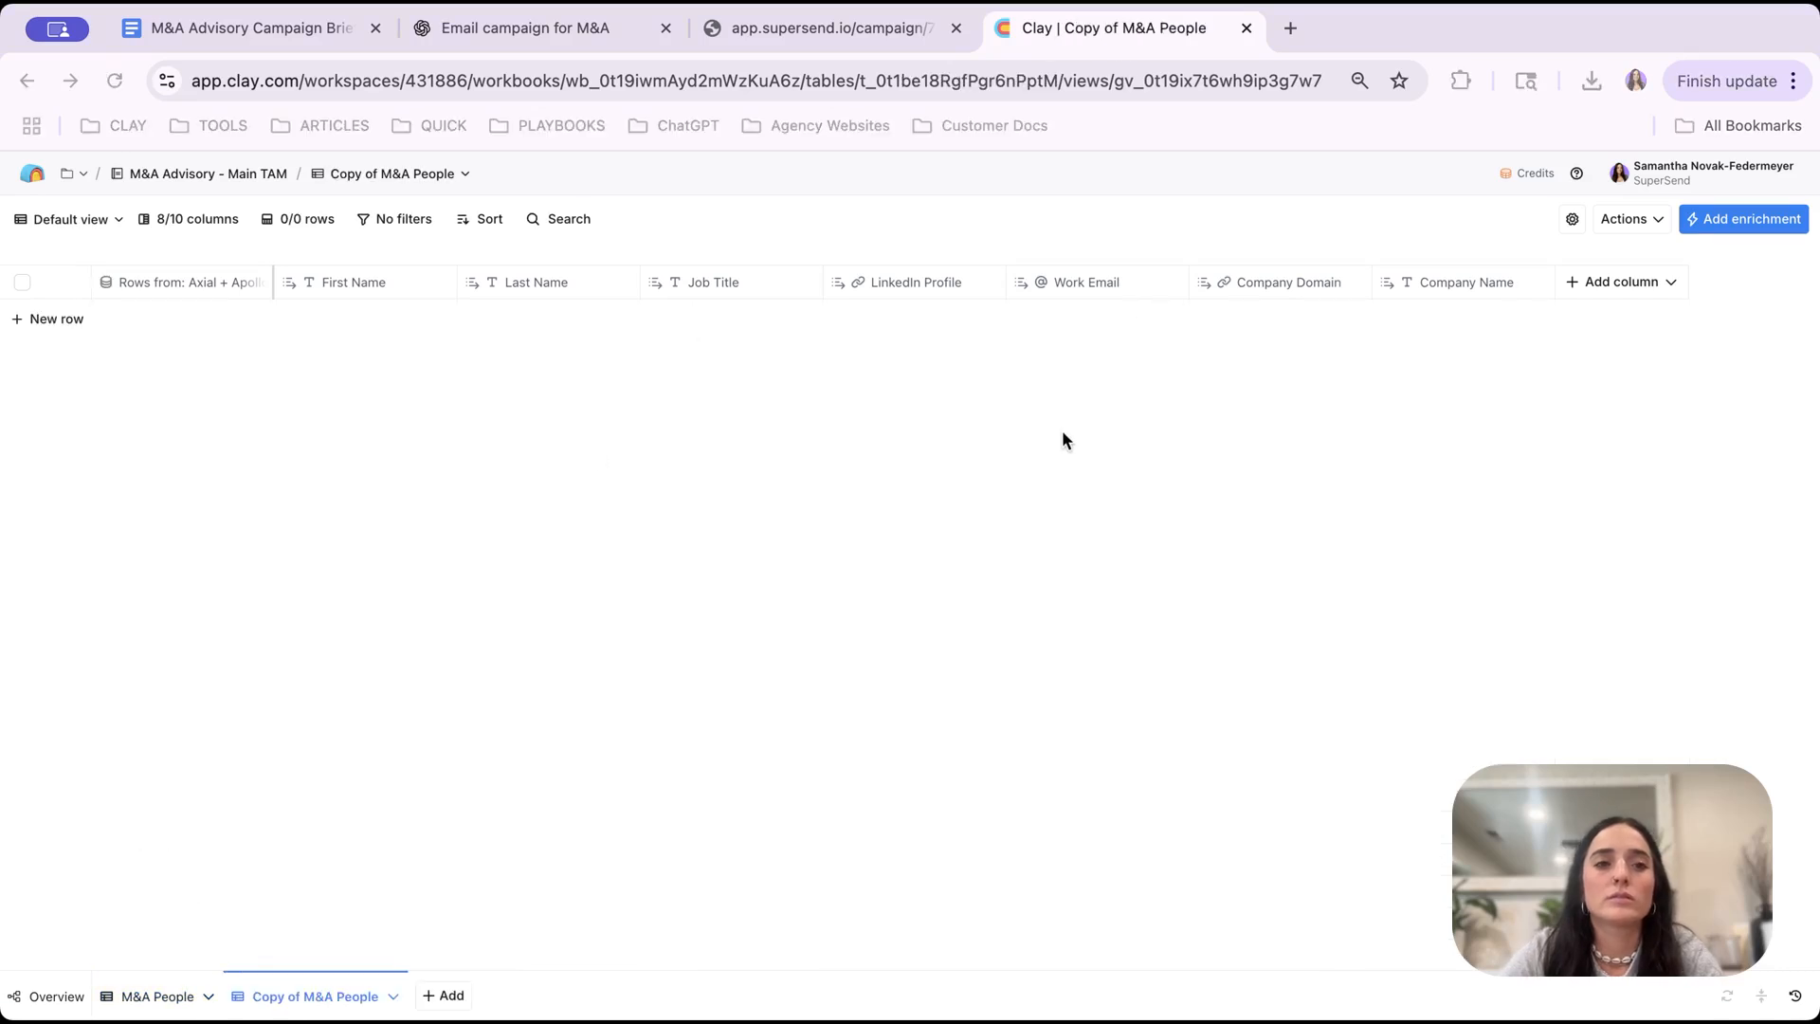
{"action": "left_click", "coordinate": [392, 996]}
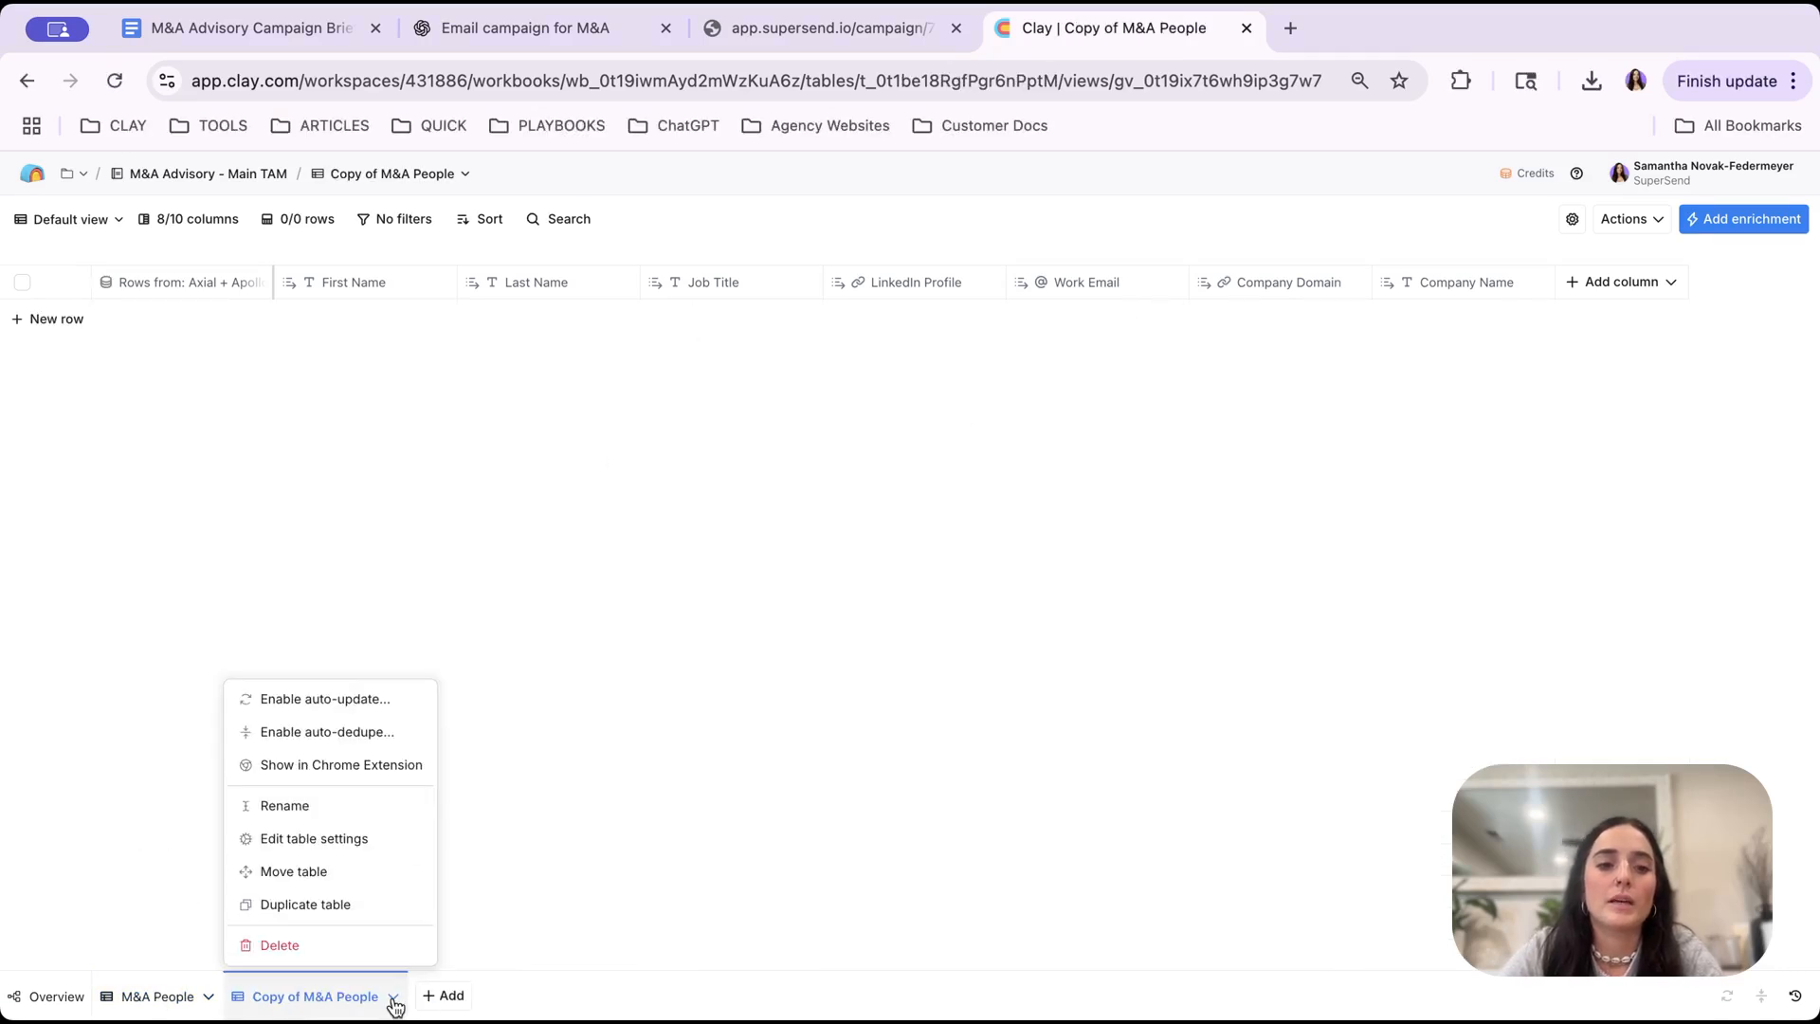
{"action": "left_click", "coordinate": [303, 804]}
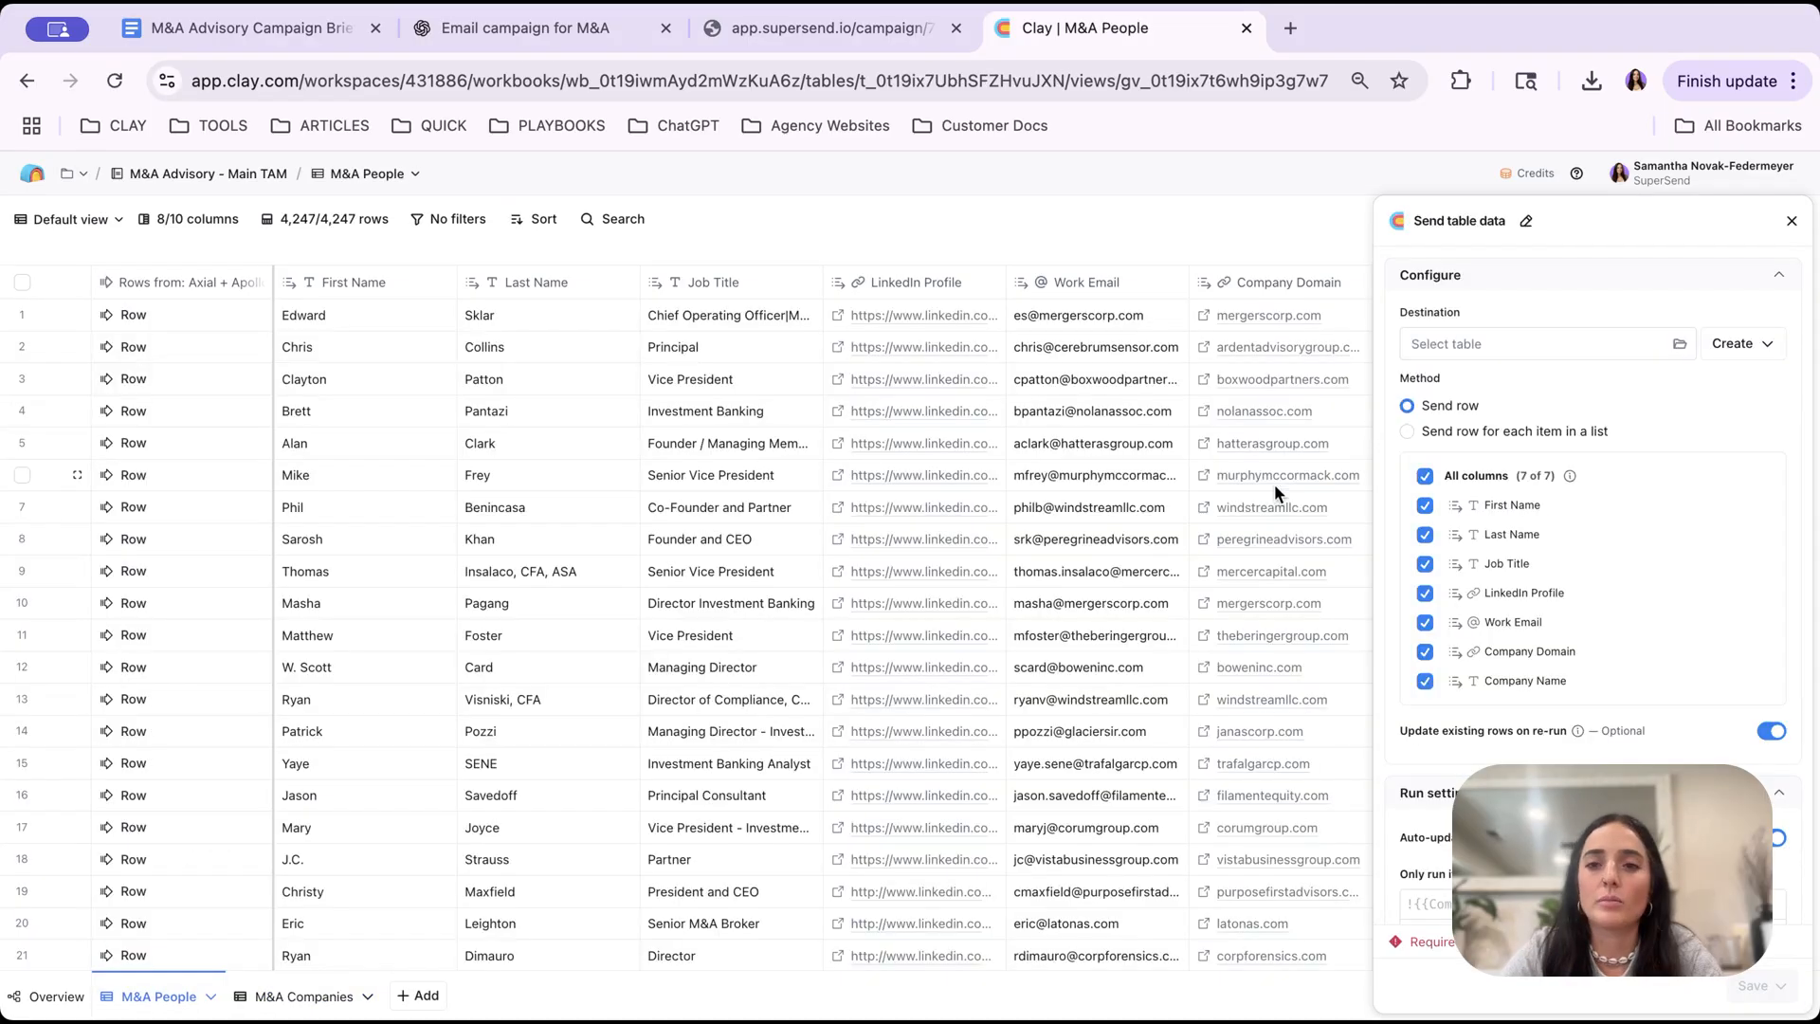
- Exclude Work Email, LinkedIn Profile, Job Title, Last Name and First Name from the table data being sent, keeping Company Domain and Company Name
{"action": "left_click", "coordinate": [1425, 622]}
{"action": "left_click", "coordinate": [1425, 593]}
{"action": "left_click", "coordinate": [1424, 564]}
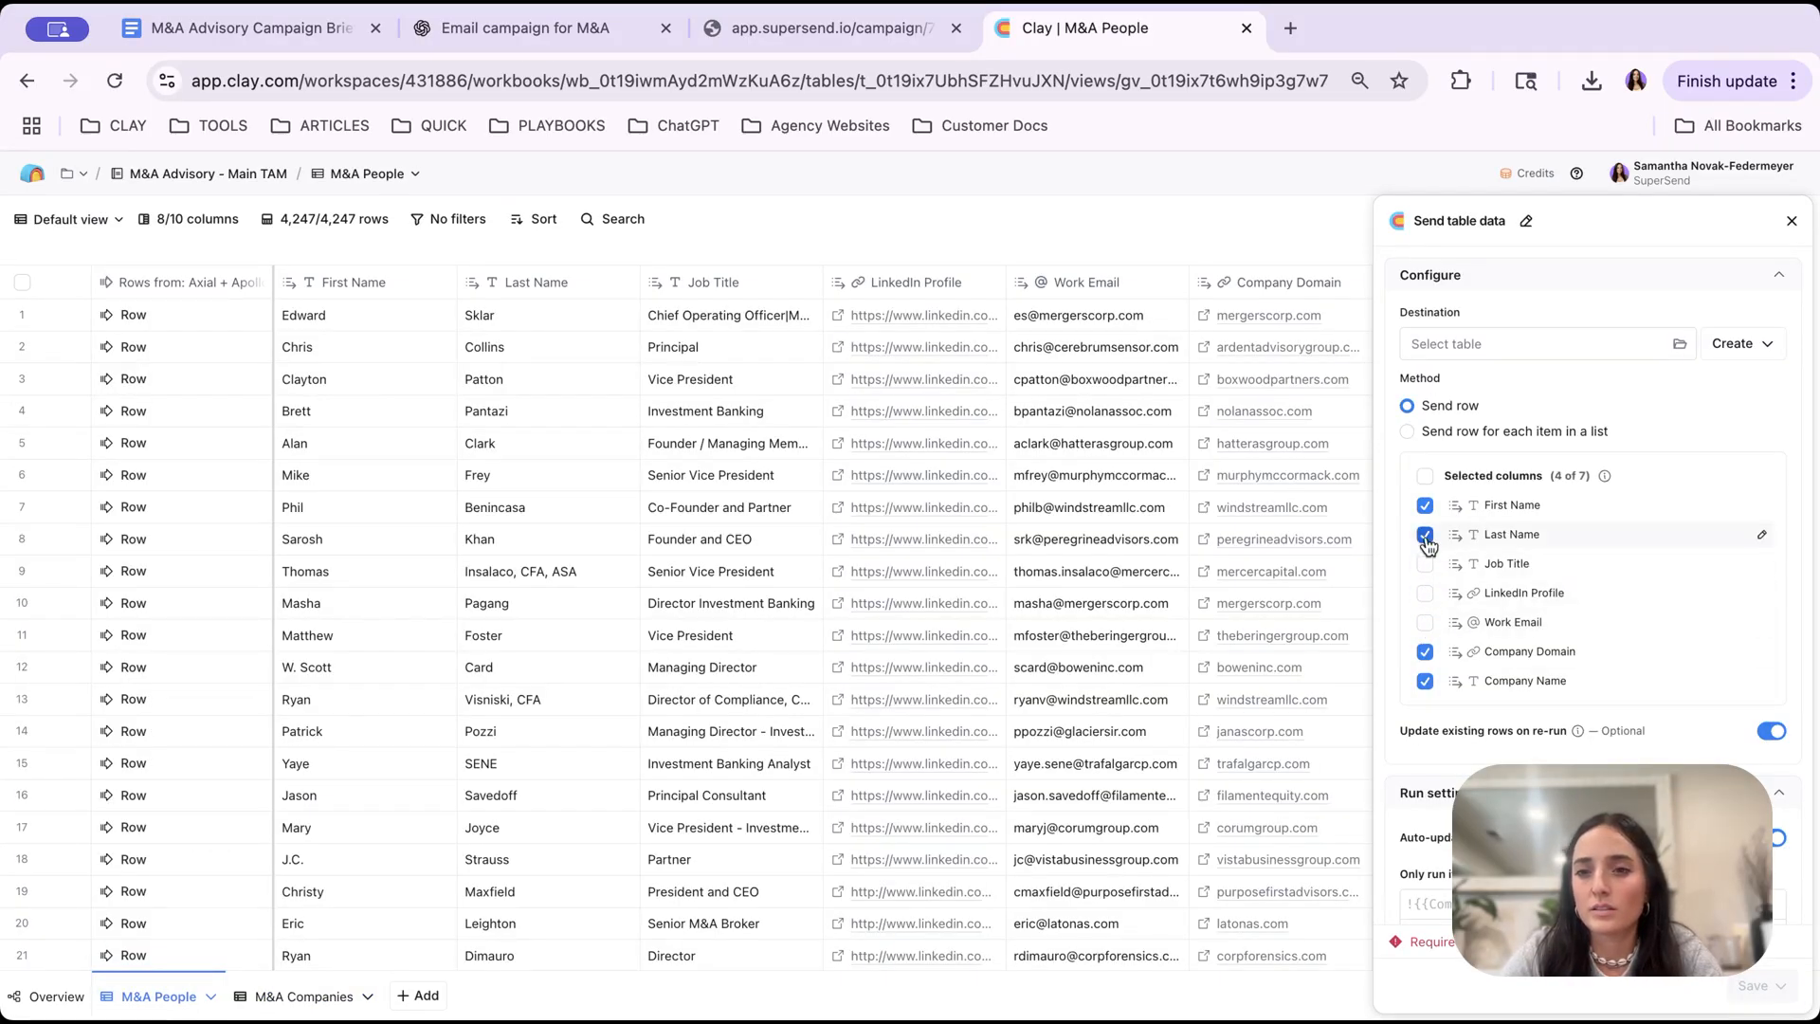
{"action": "left_click", "coordinate": [1425, 535]}
{"action": "left_click", "coordinate": [1425, 505]}
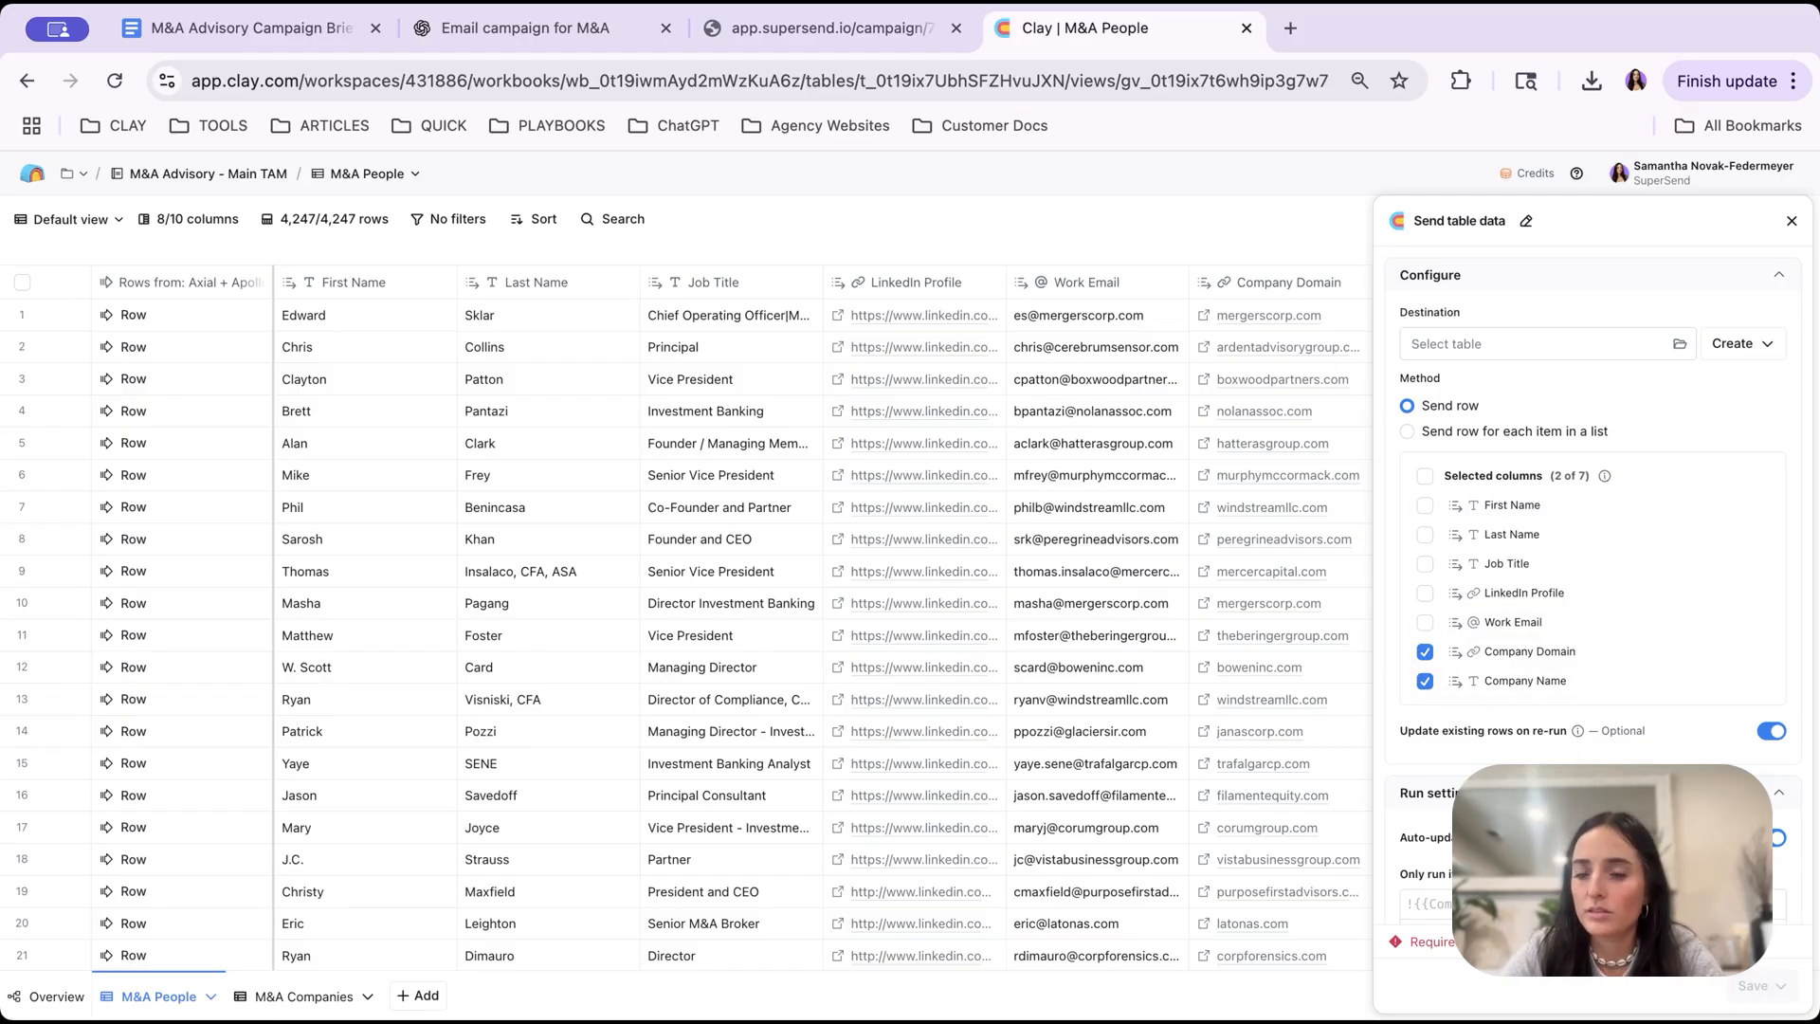
- Set M&A Companies as the destination for the sent table data, and save and run the column on the M&A People rows
{"action": "left_click", "coordinate": [1576, 343]}
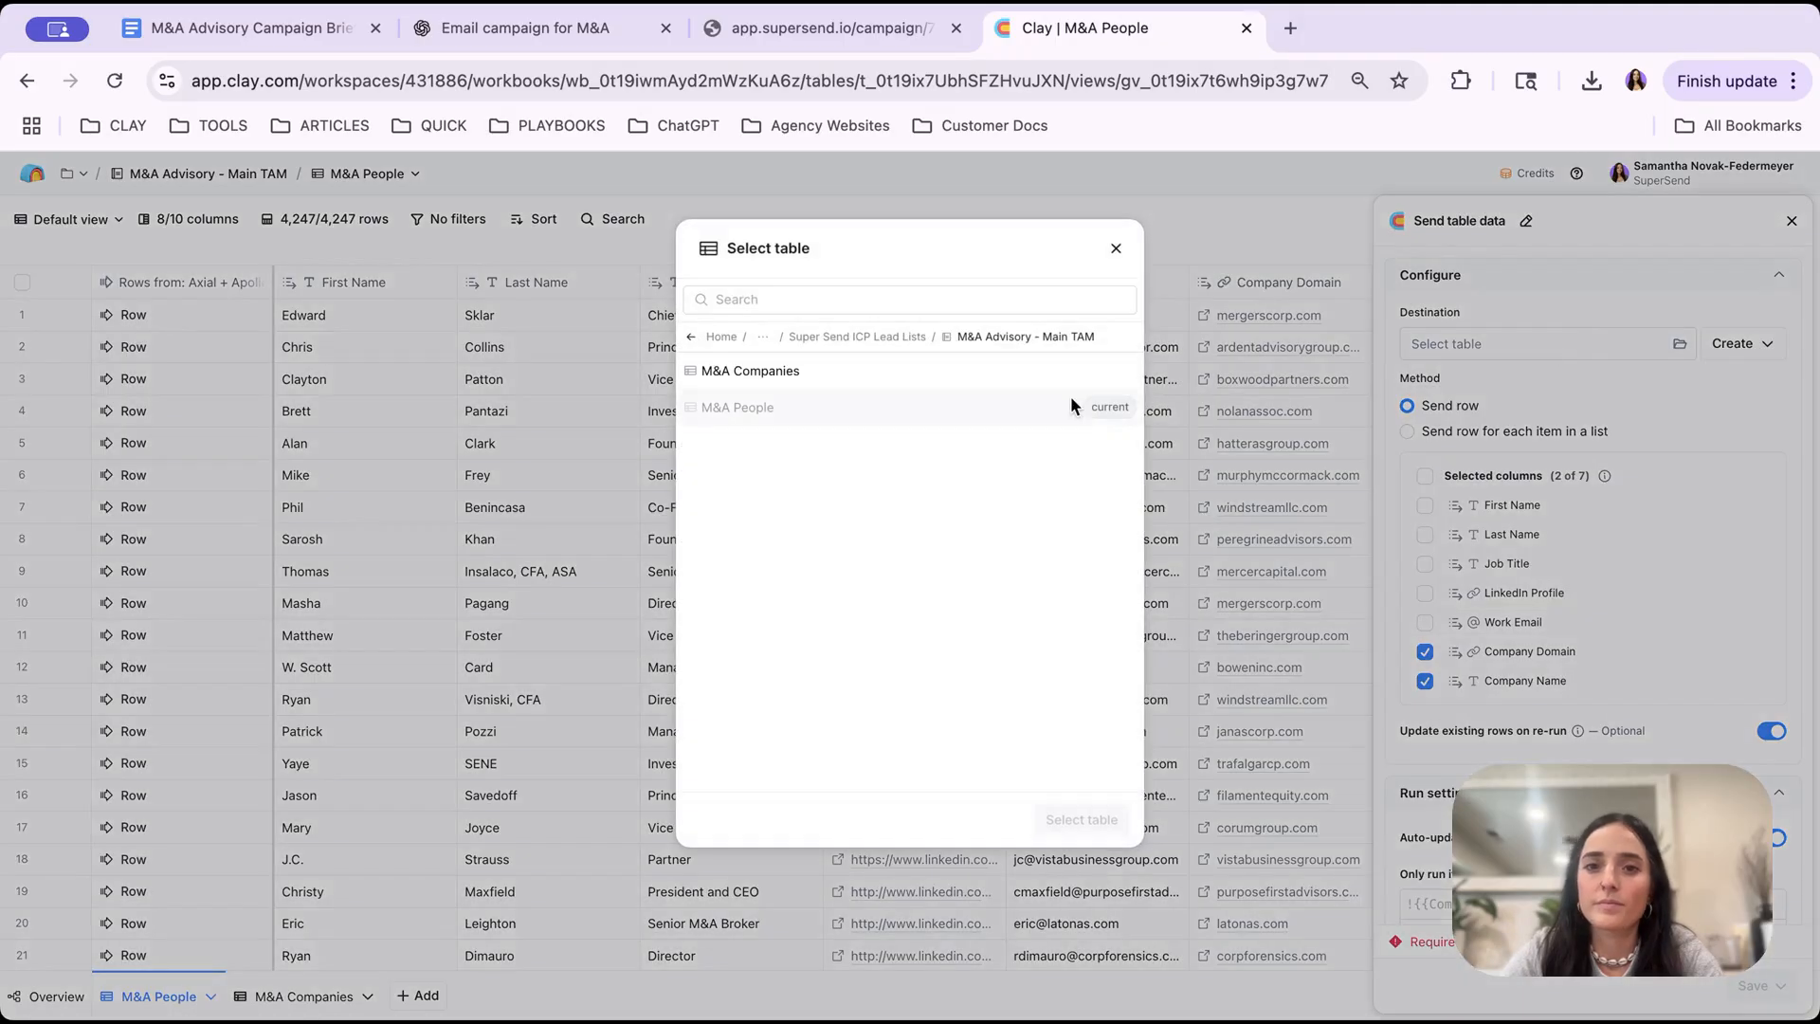
{"action": "left_click", "coordinate": [1036, 370]}
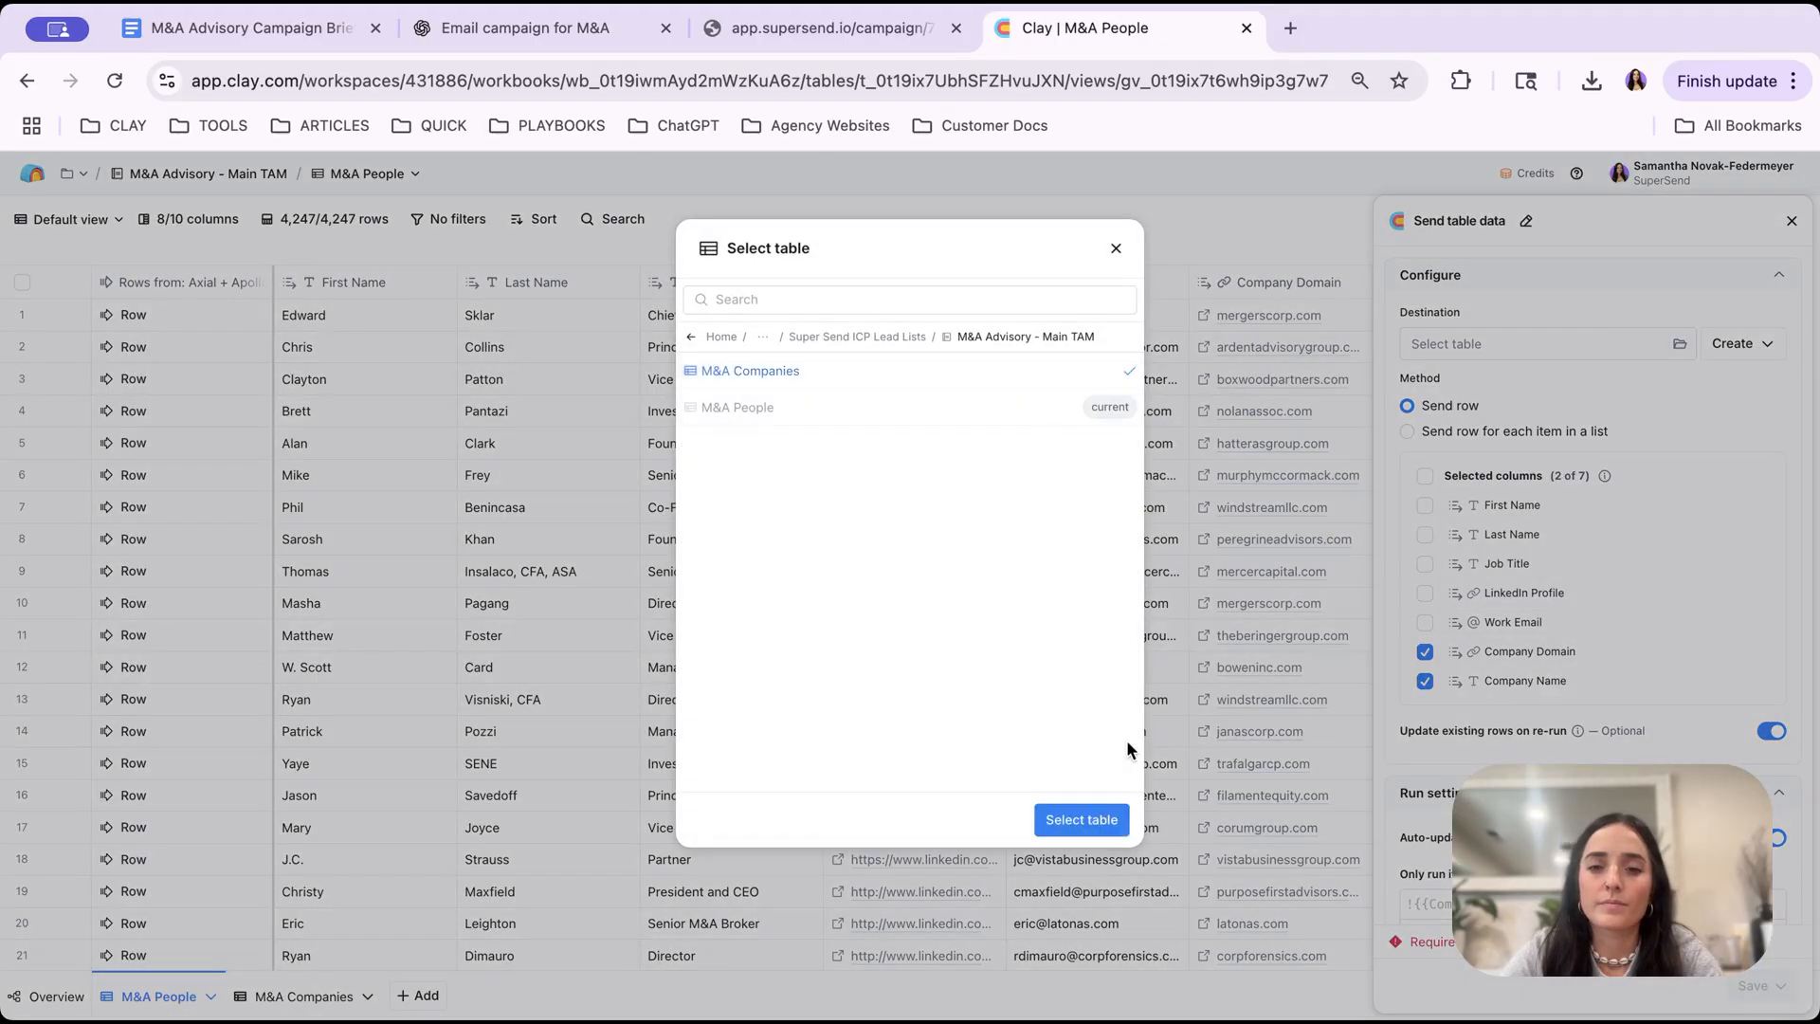
{"action": "left_click", "coordinate": [1076, 821]}
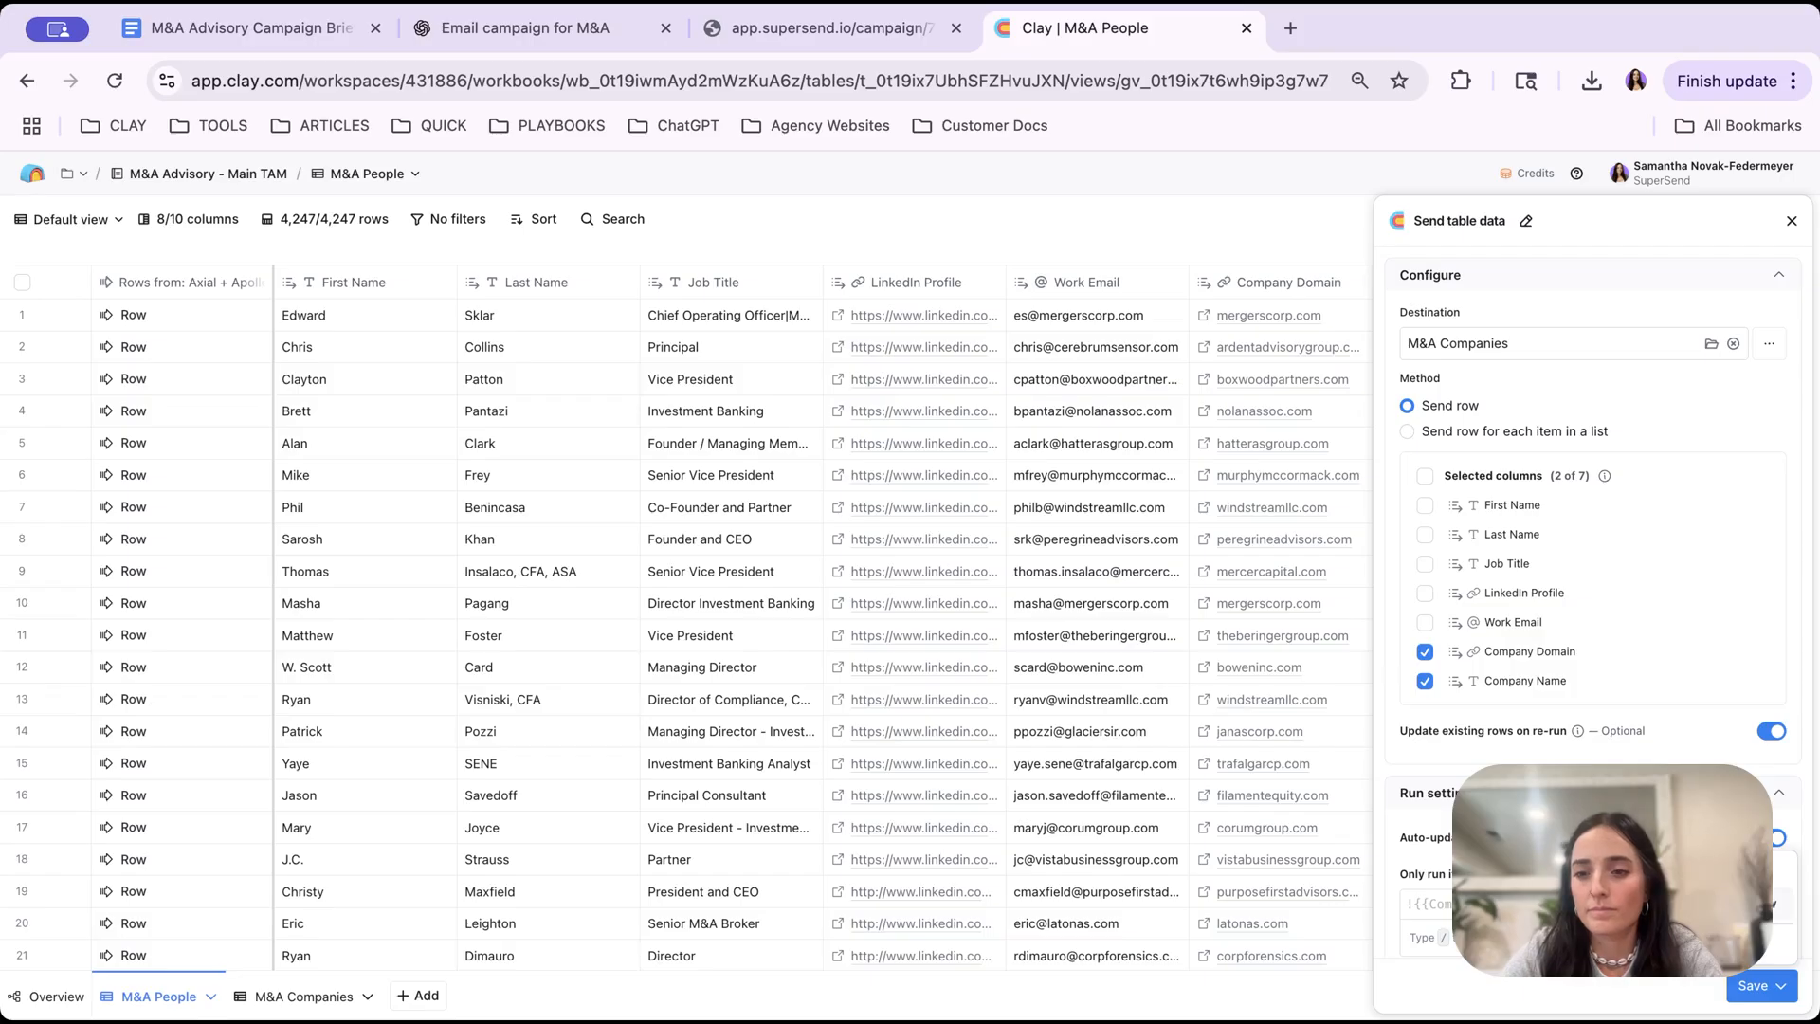
{"action": "left_click", "coordinate": [1753, 985]}
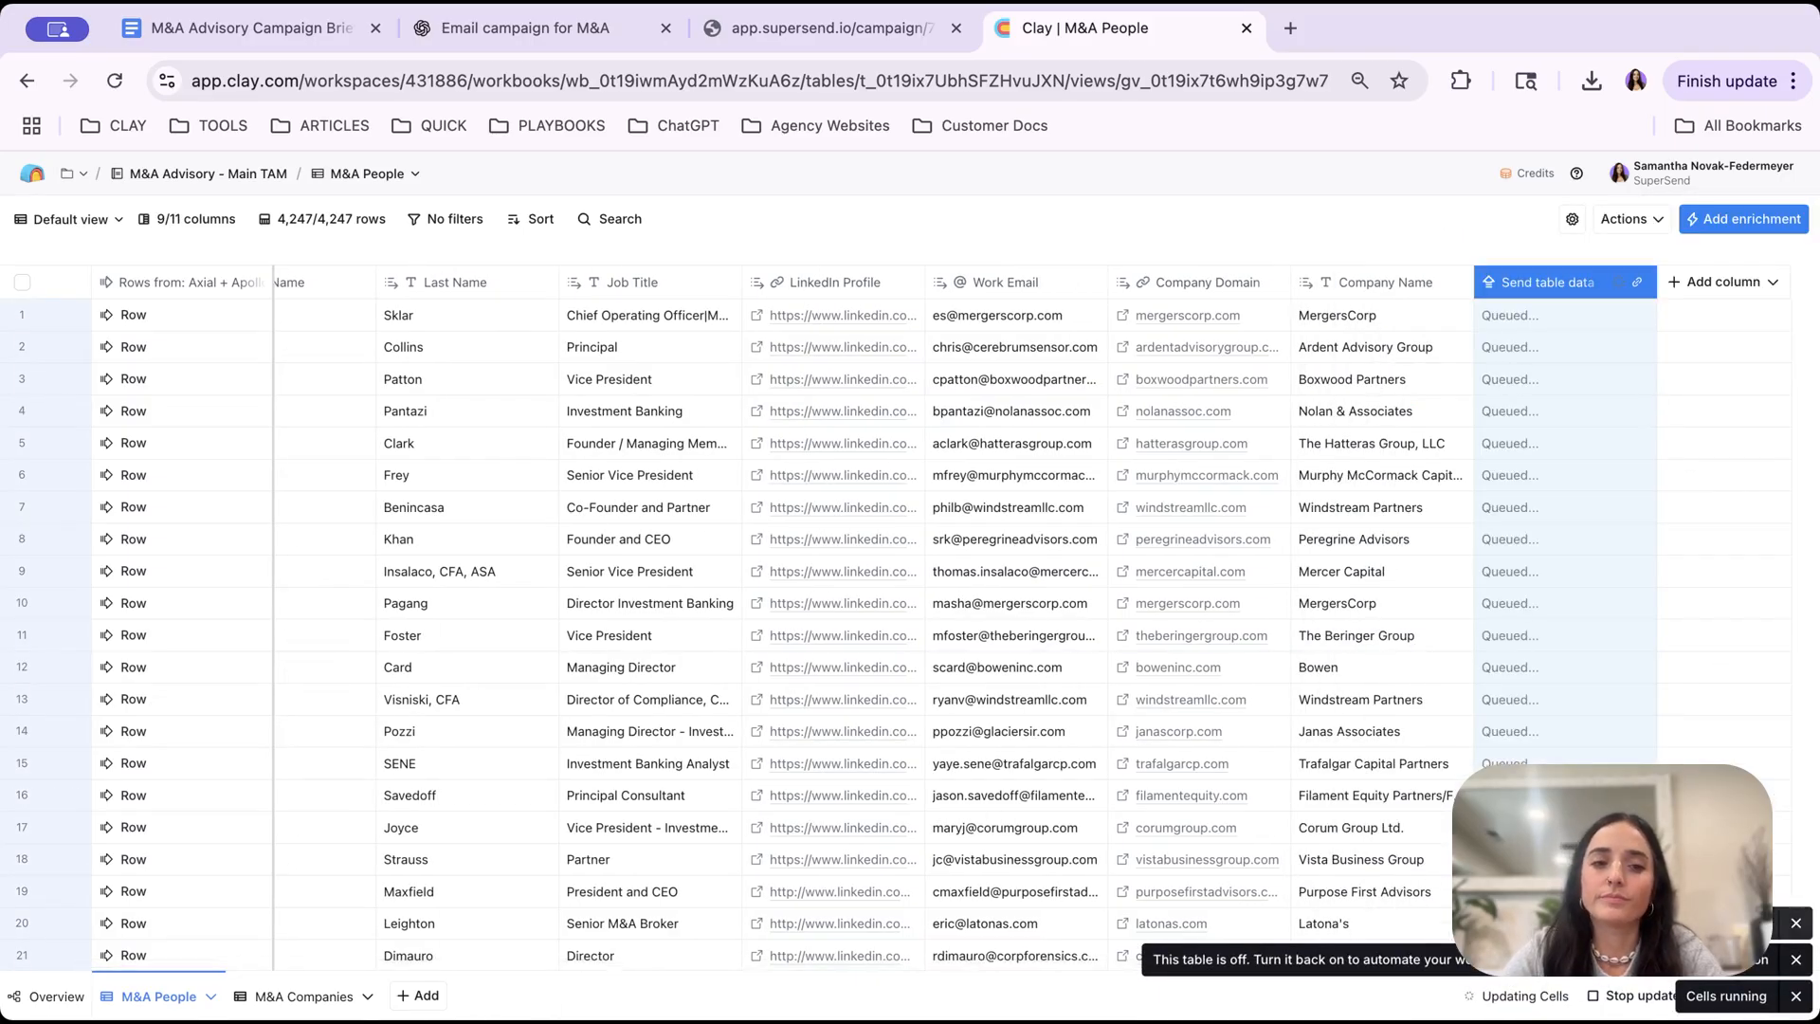
- Enable automatic deduplication on the M&A Companies table, based on the Company Domain column
{"action": "left_click", "coordinate": [302, 996]}
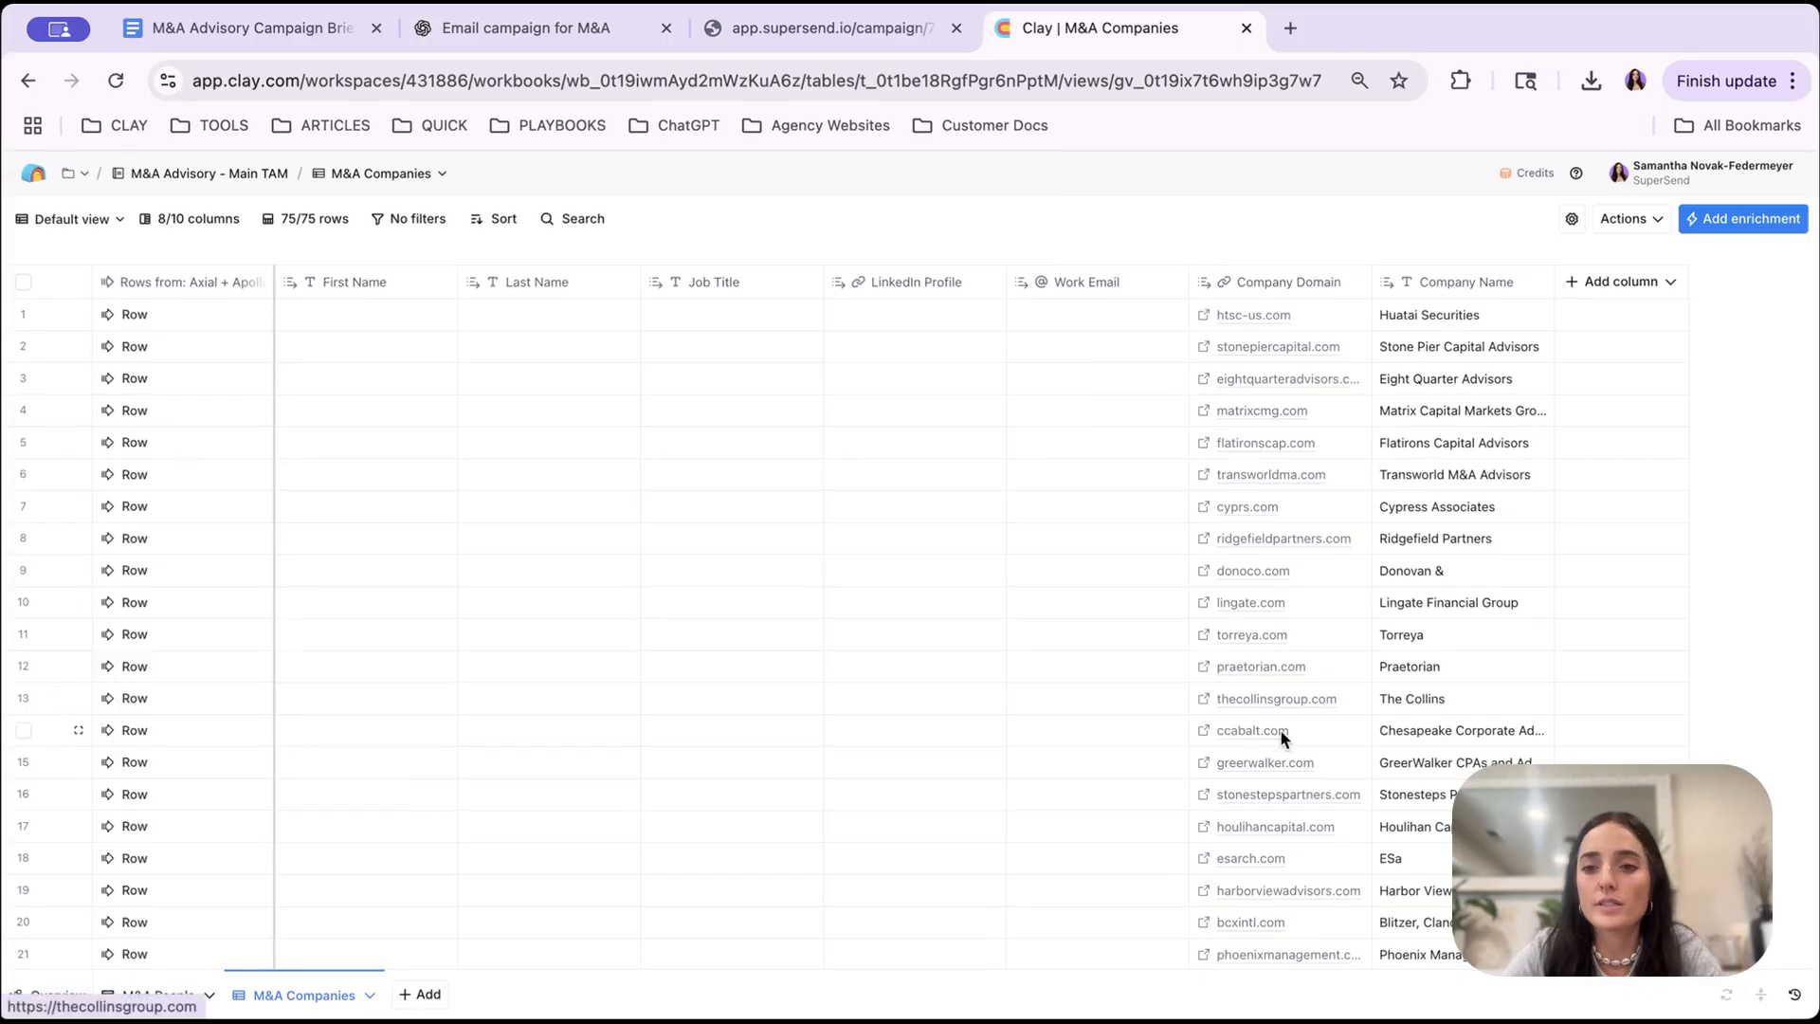
{"action": "left_click", "coordinate": [1764, 999]}
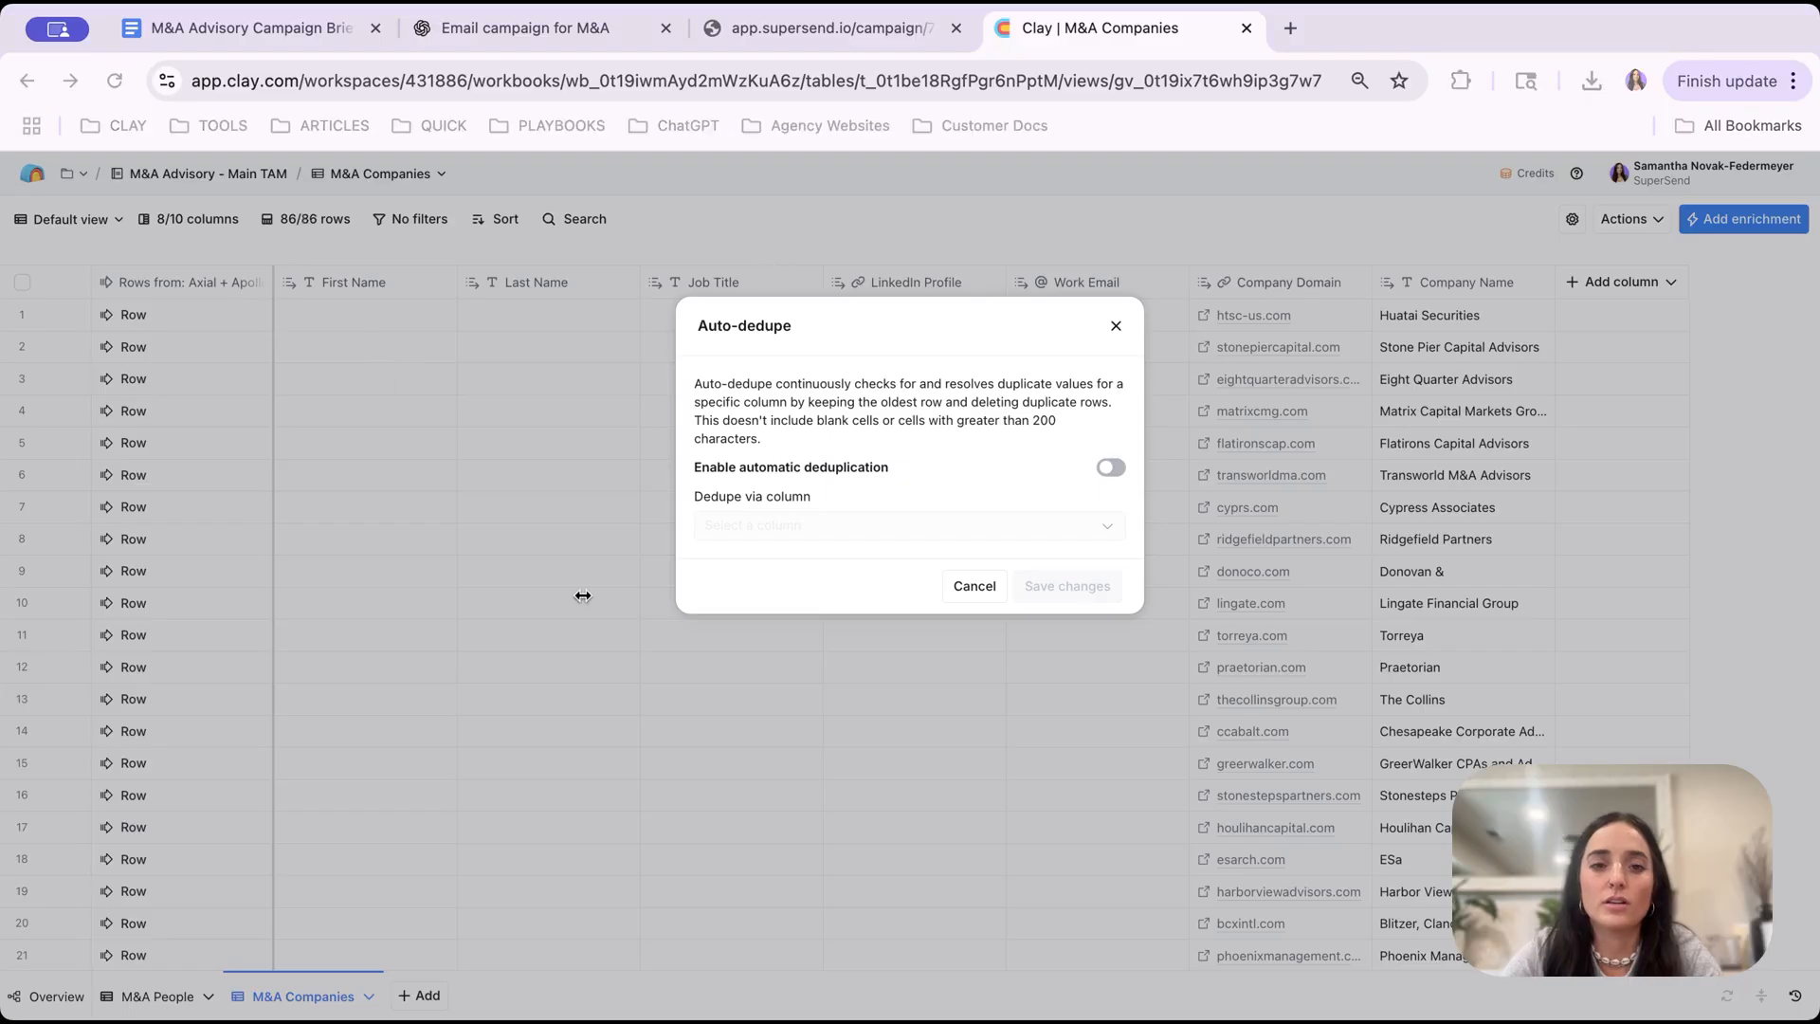
{"action": "left_click", "coordinate": [1117, 469]}
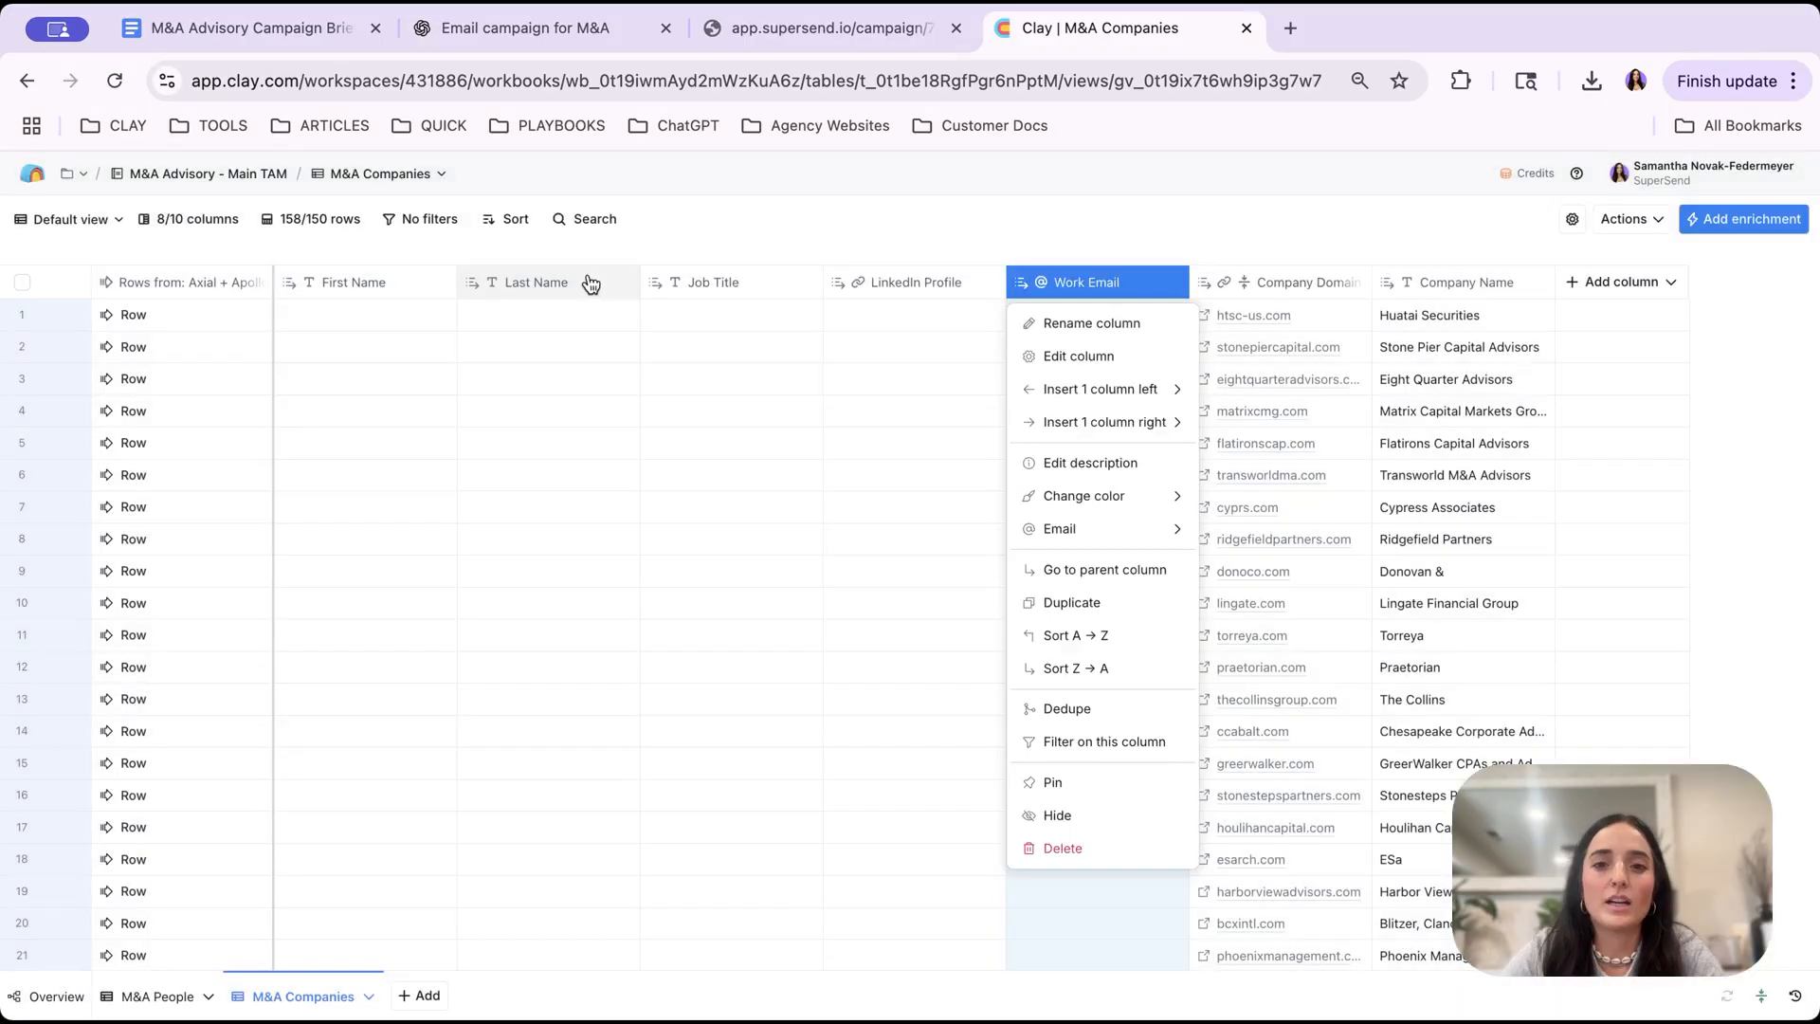
- Hide the Work Email, LinkedIn Profile, Job Title, Last Name and First Name columns in the M&A Companies table
{"action": "left_click", "coordinate": [1056, 812]}
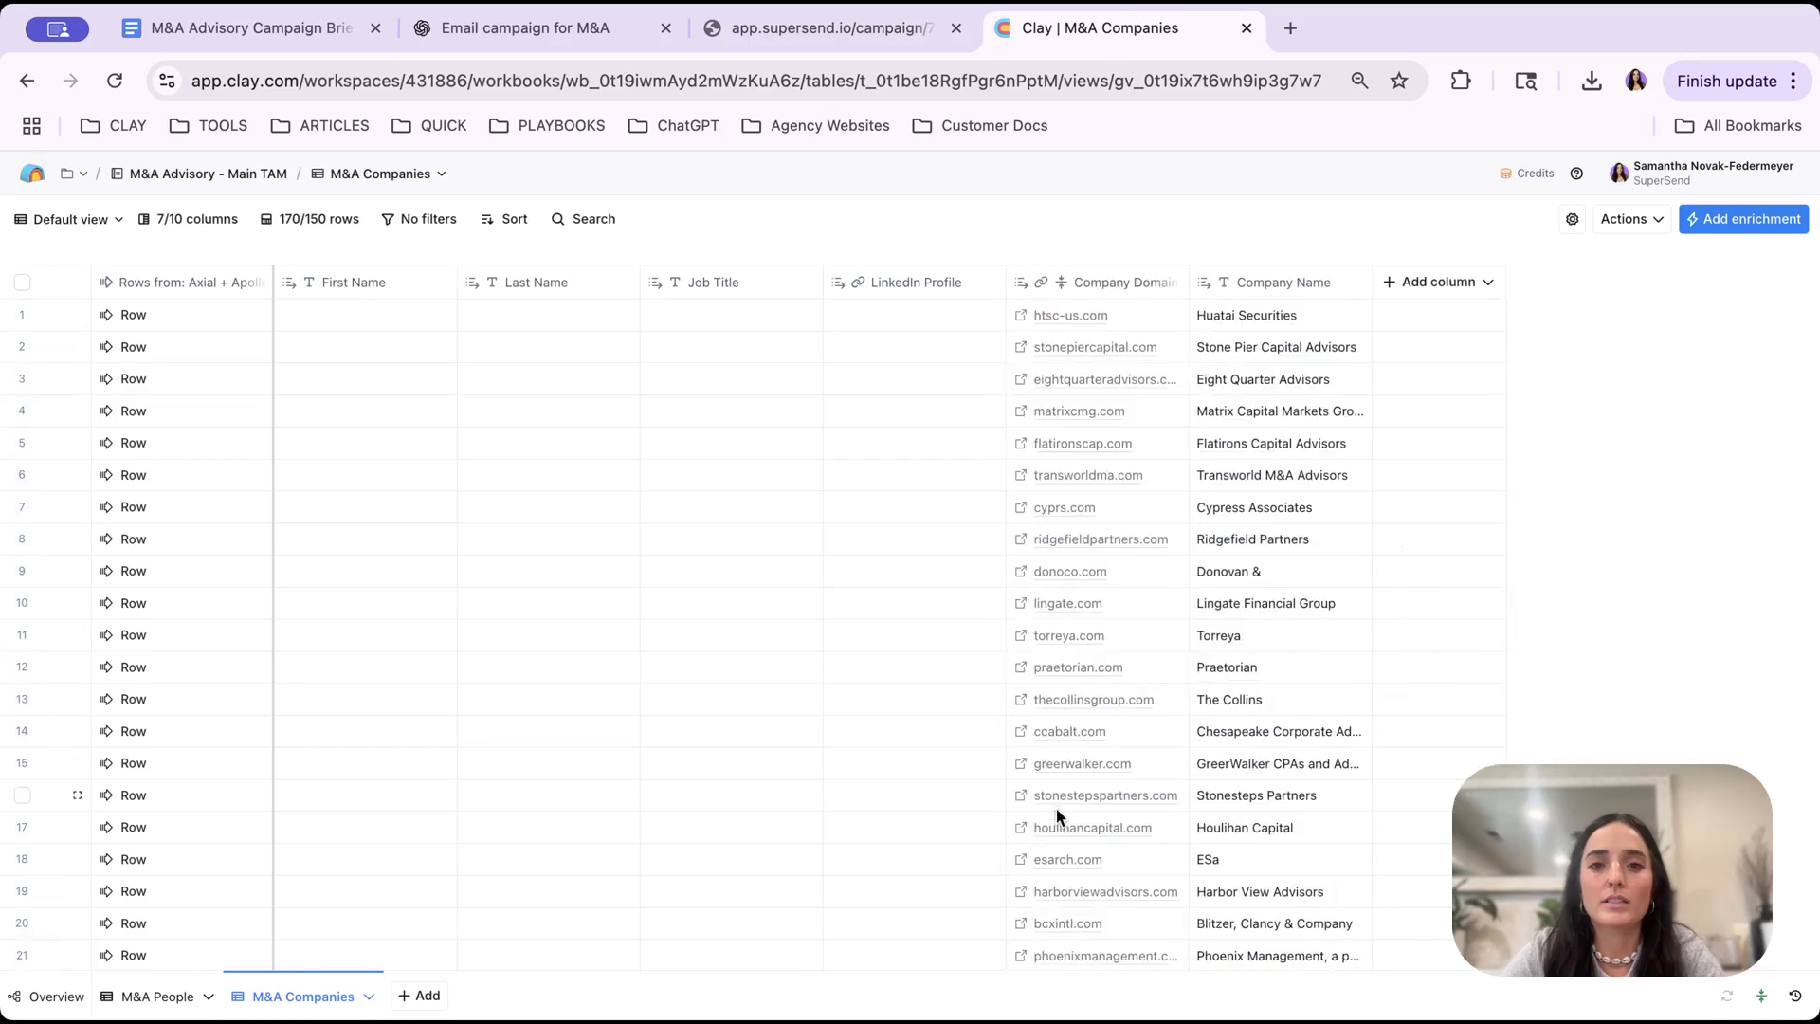
{"action": "left_click", "coordinate": [910, 281]}
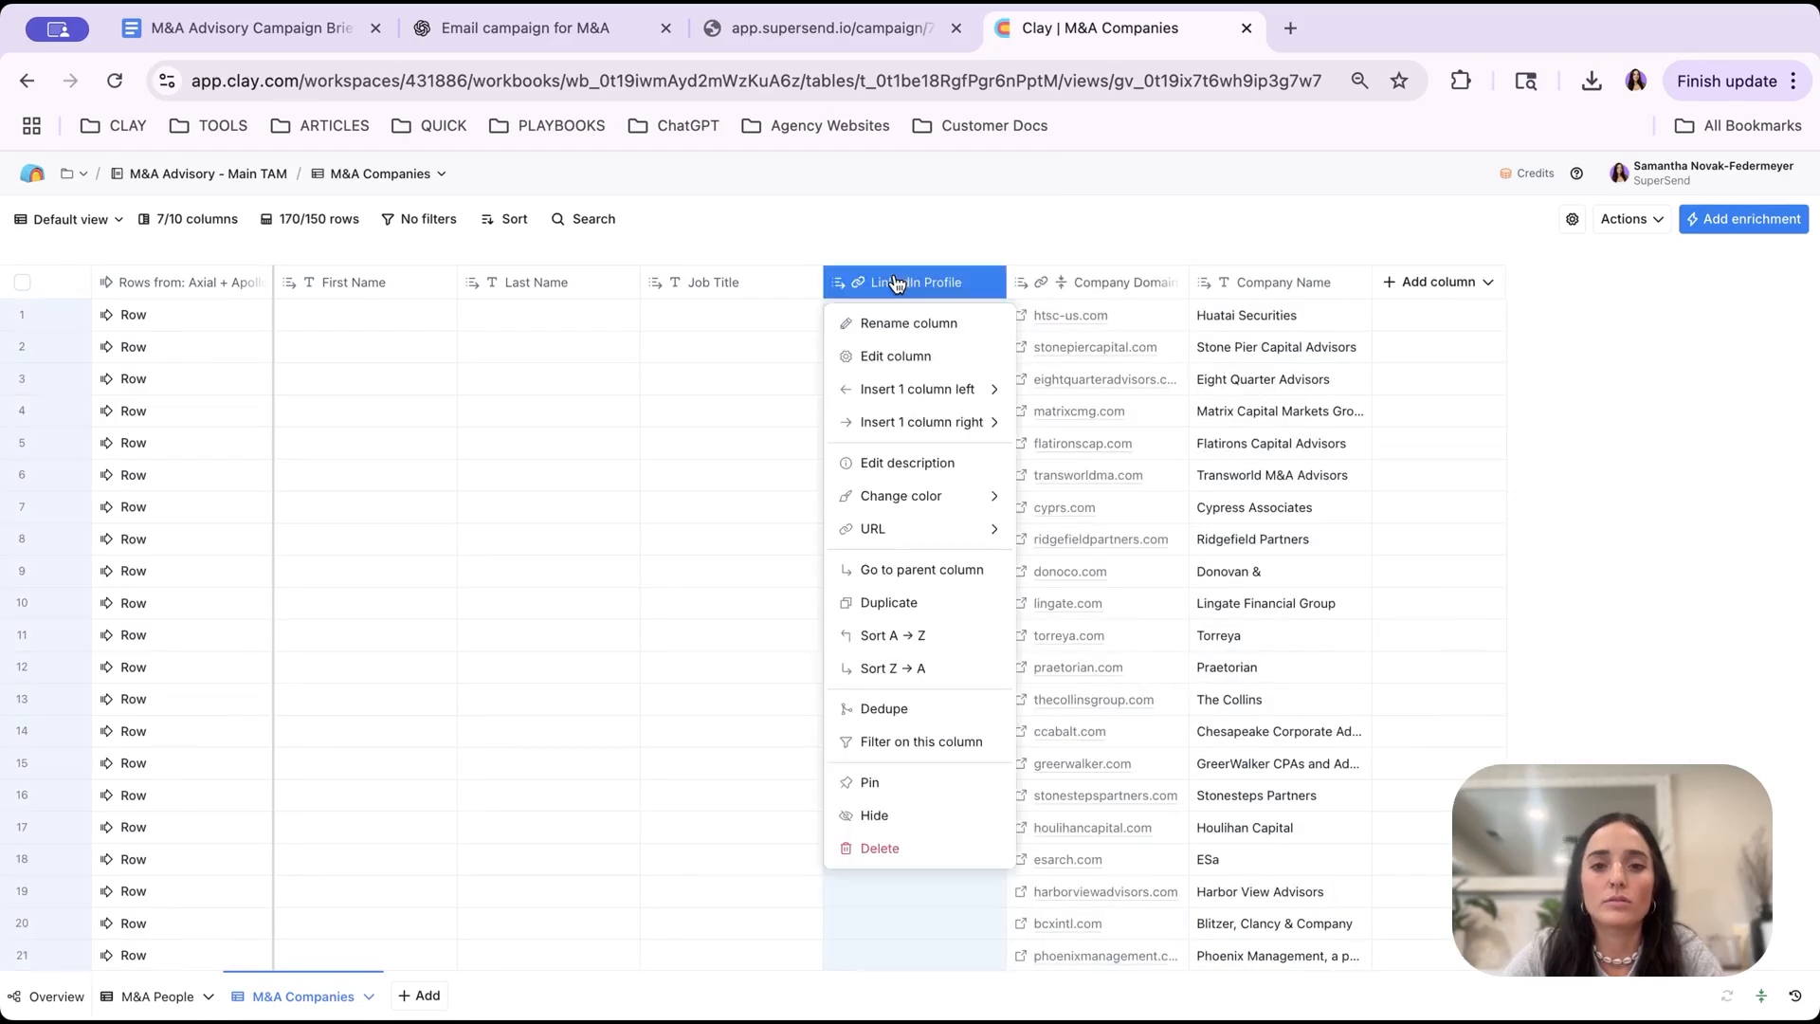
{"action": "left_click", "coordinate": [858, 811]}
{"action": "left_click", "coordinate": [725, 289]}
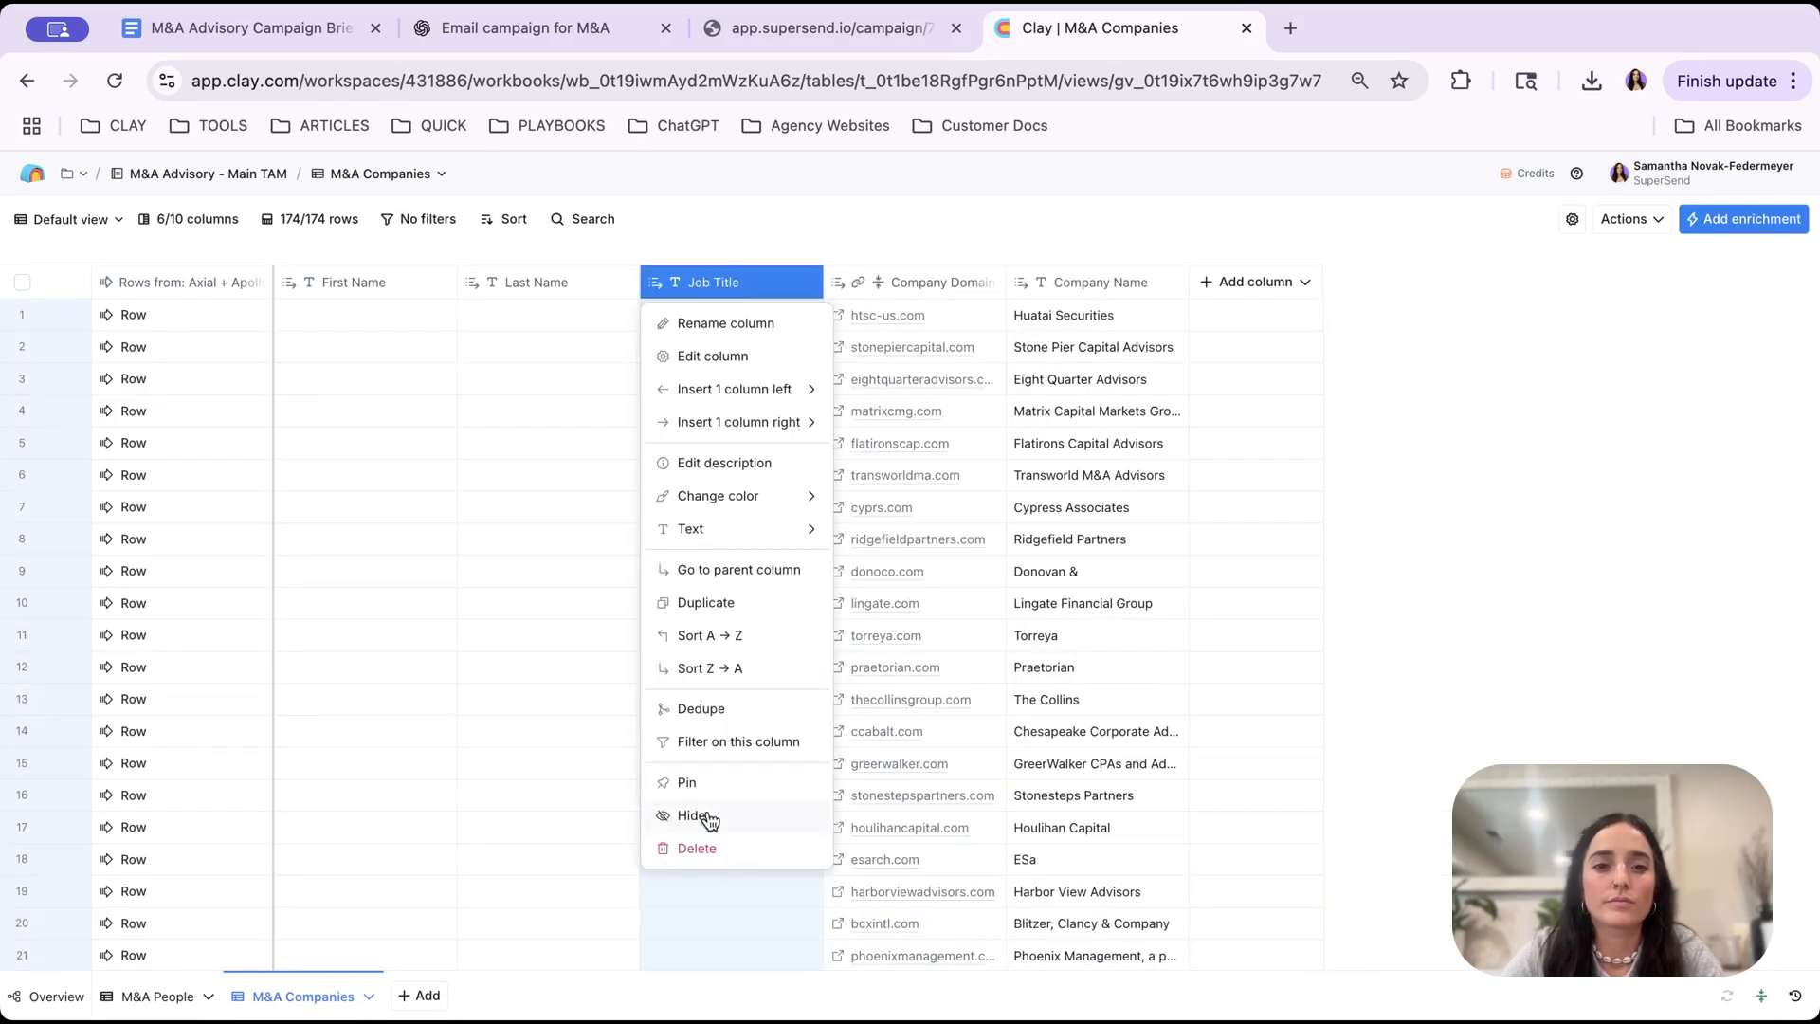
{"action": "left_click", "coordinate": [706, 814]}
{"action": "left_click", "coordinate": [567, 282]}
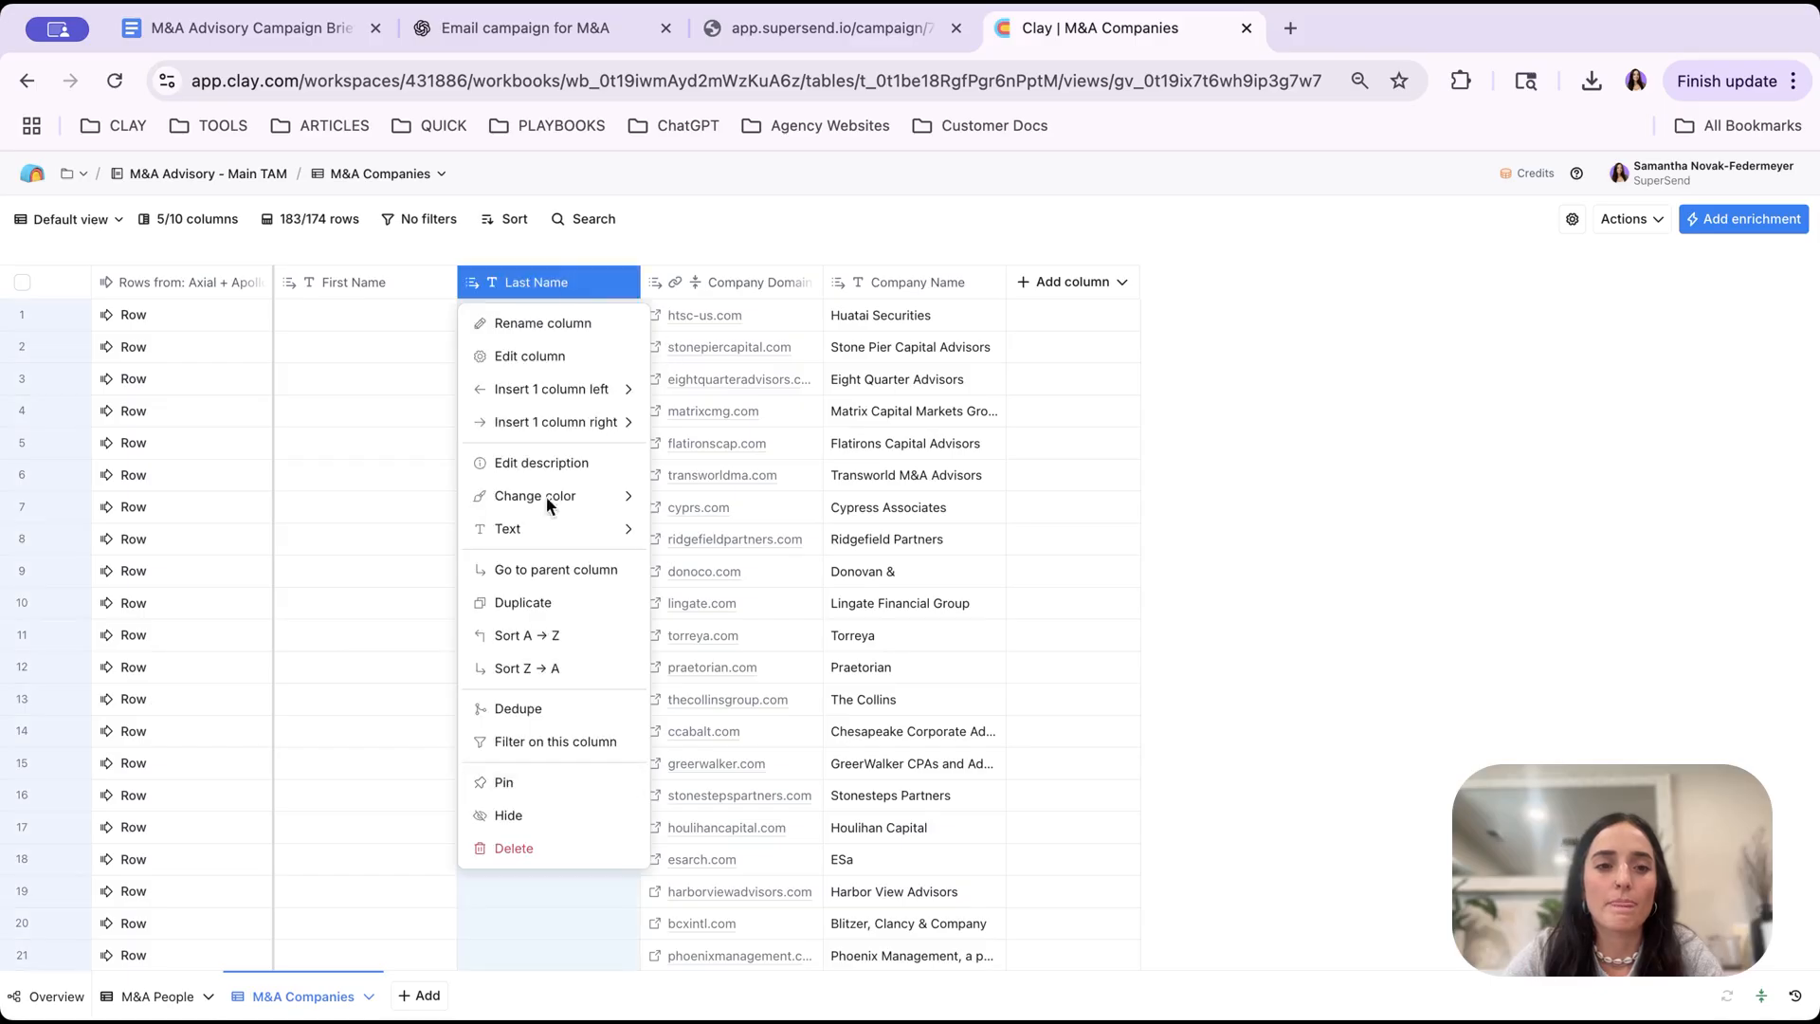
{"action": "left_click", "coordinate": [519, 817]}
{"action": "left_click", "coordinate": [368, 282]}
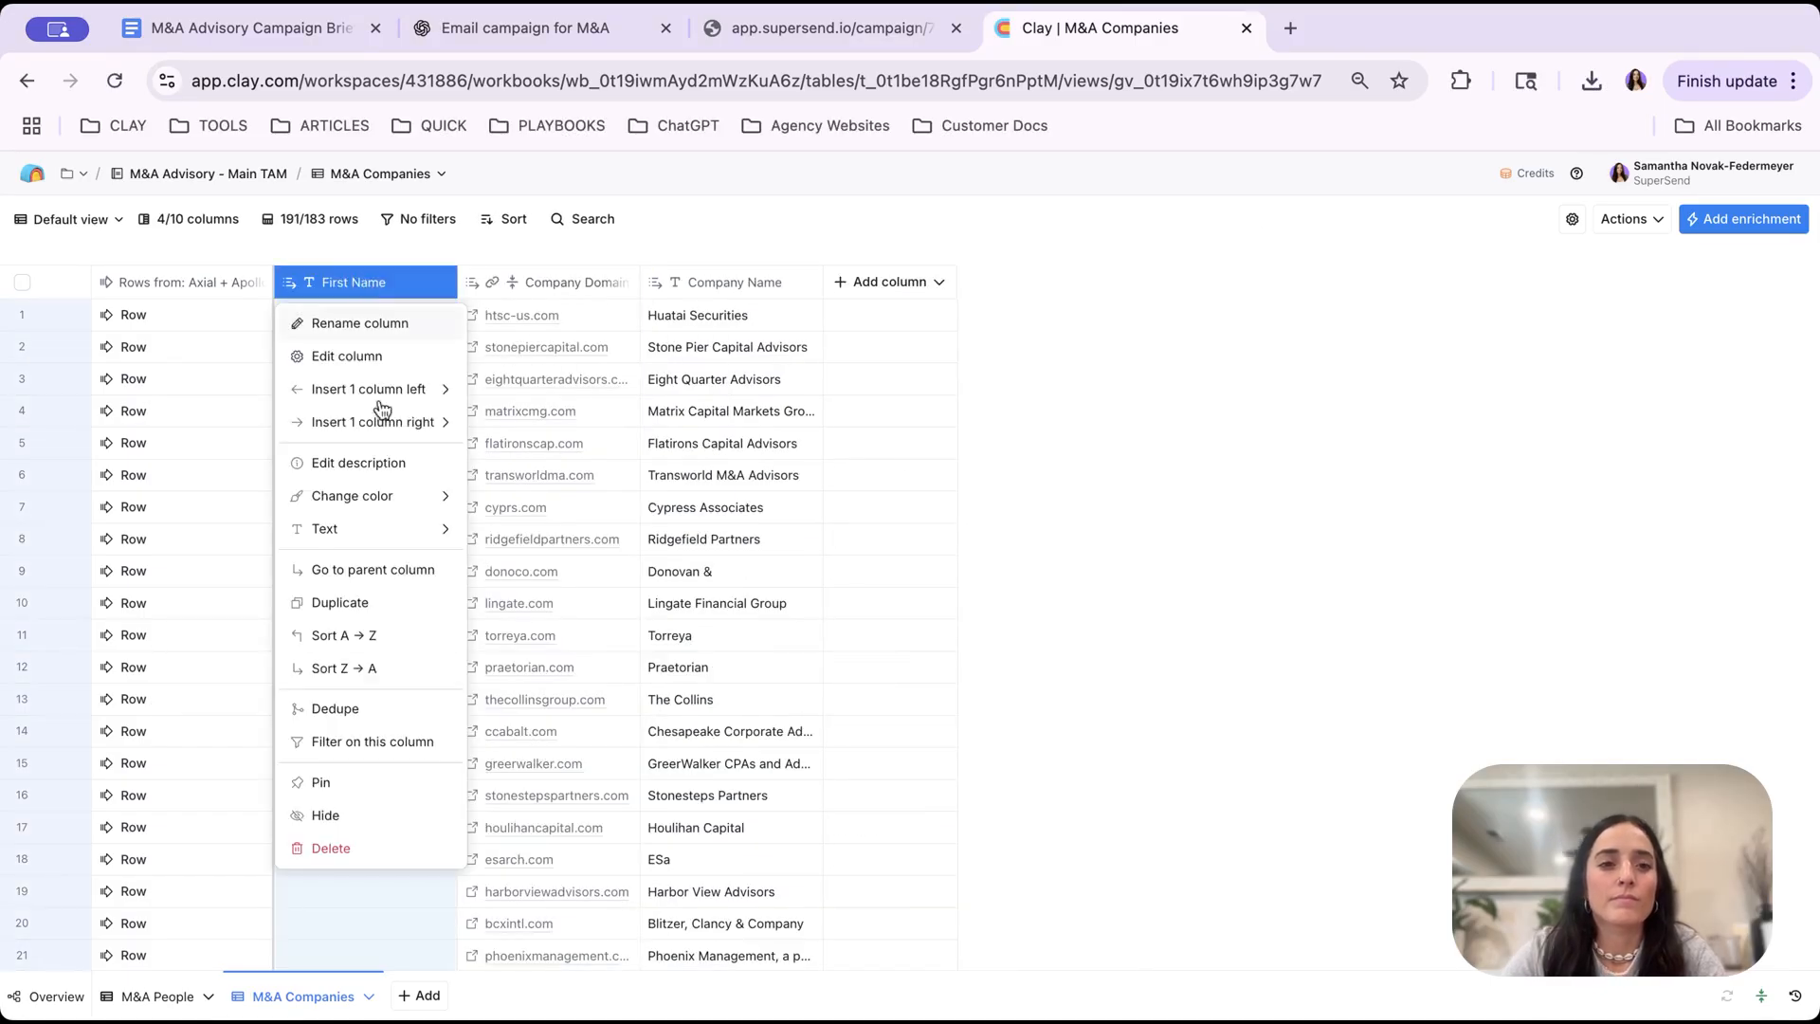
{"action": "left_click", "coordinate": [326, 815]}
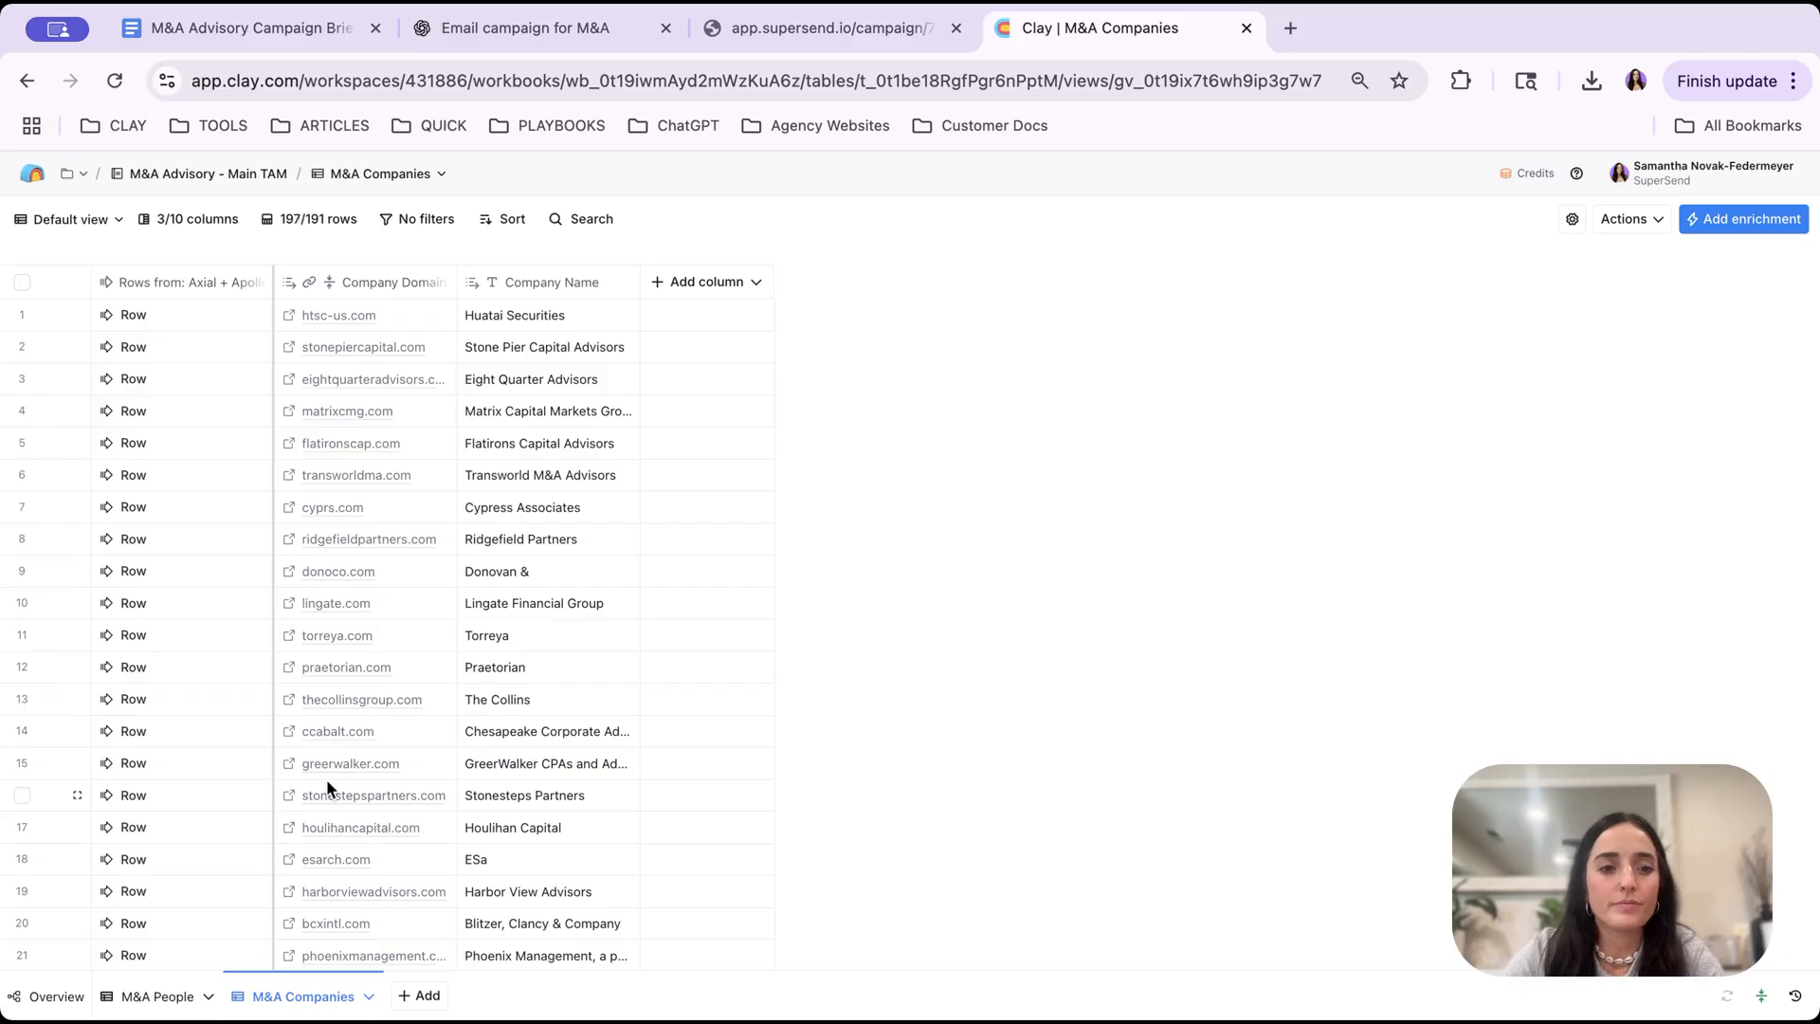
{"action": "left_click", "coordinate": [152, 995]}
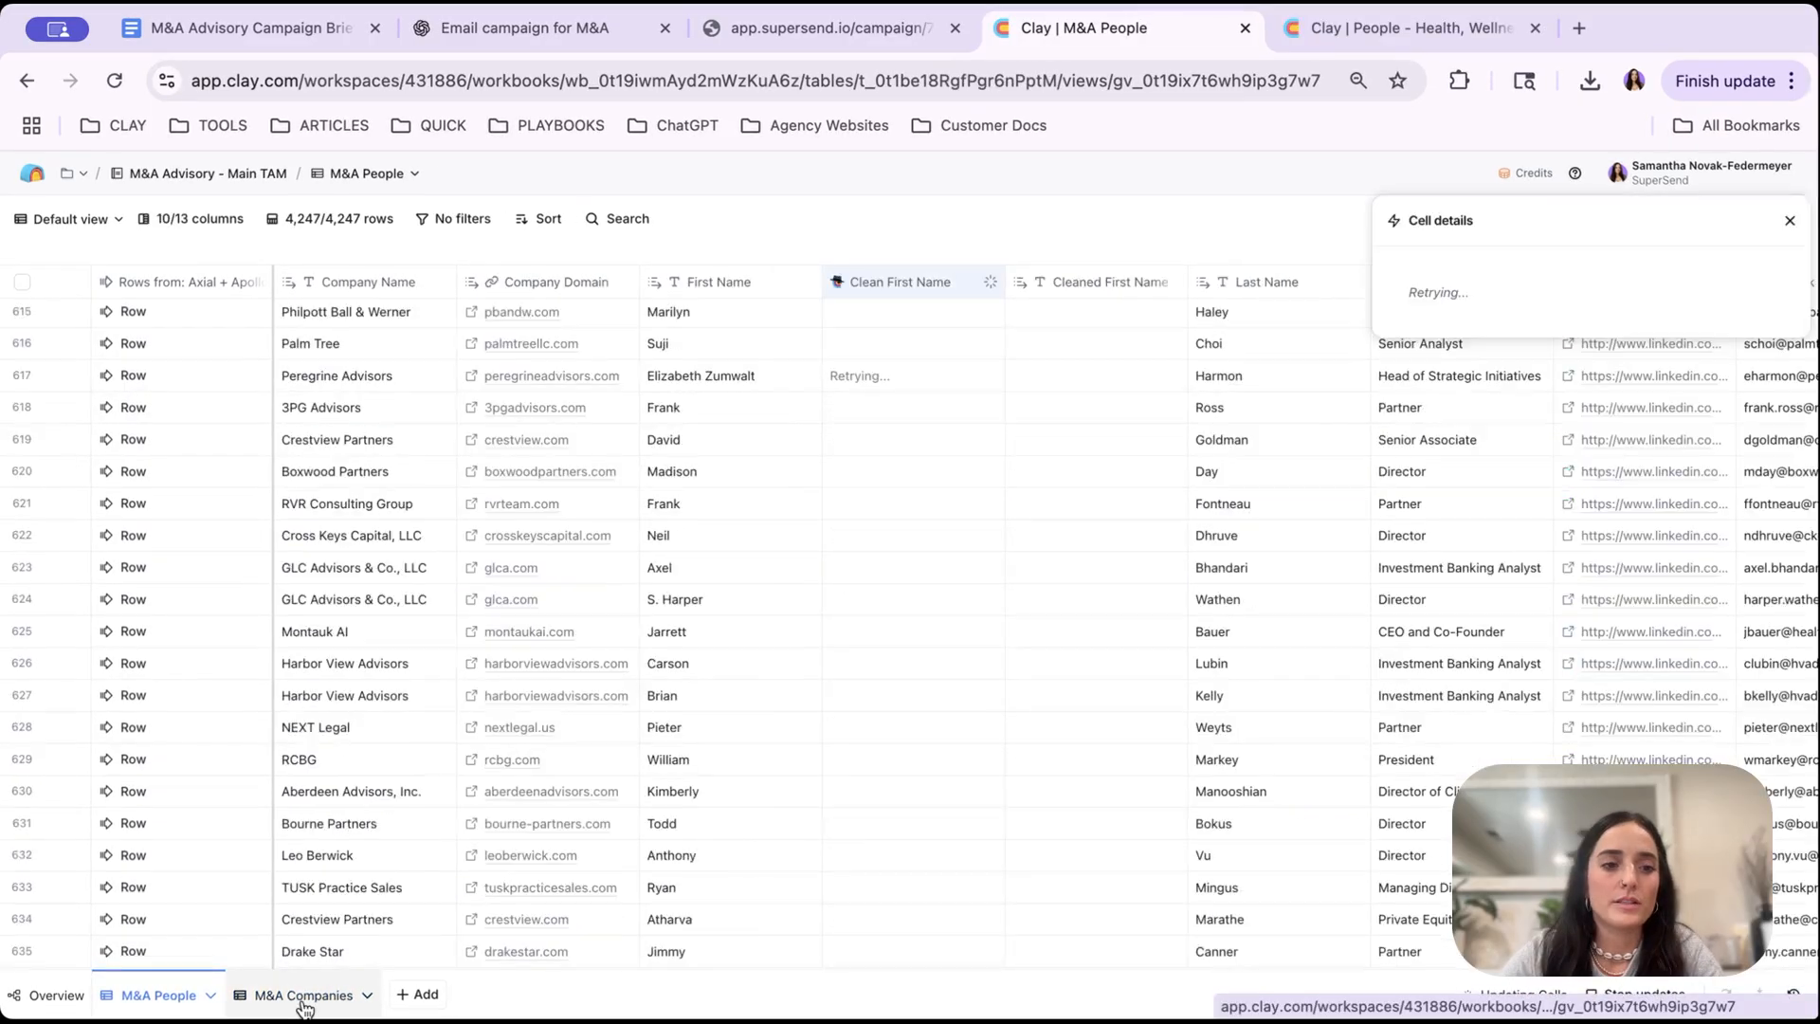
{"action": "left_click", "coordinate": [301, 995]}
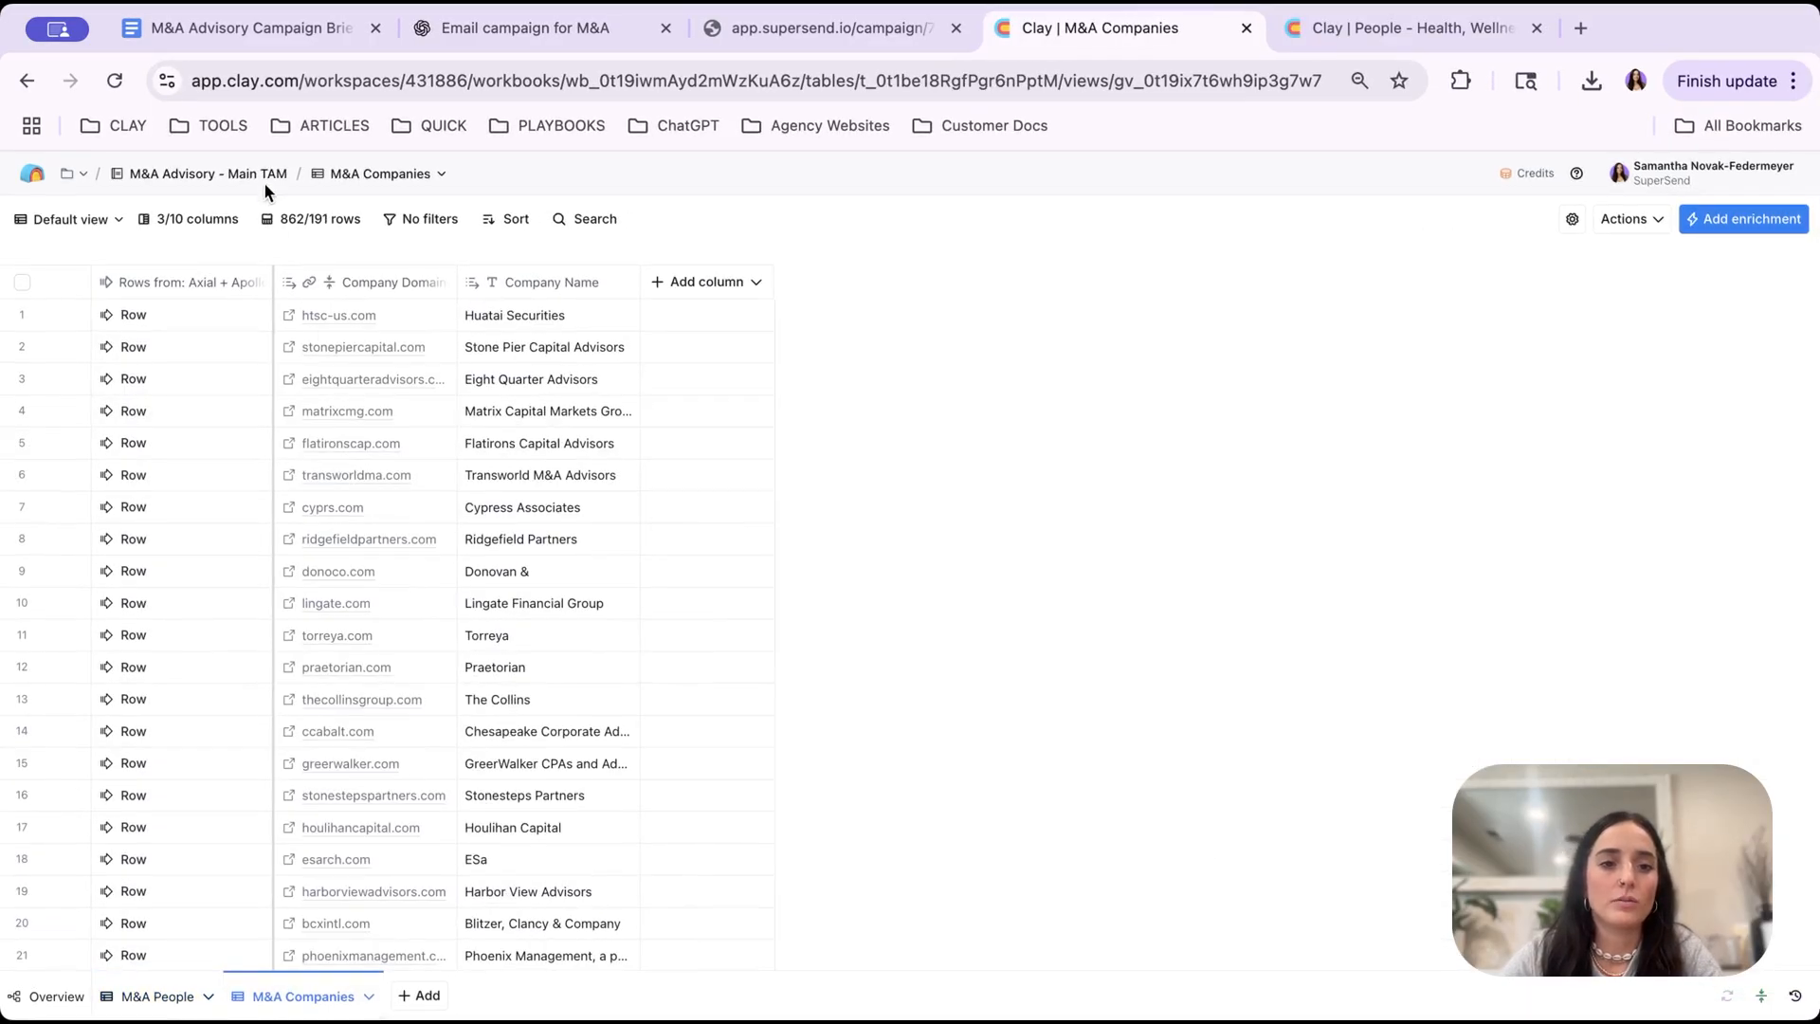
{"action": "left_click", "coordinate": [152, 996]}
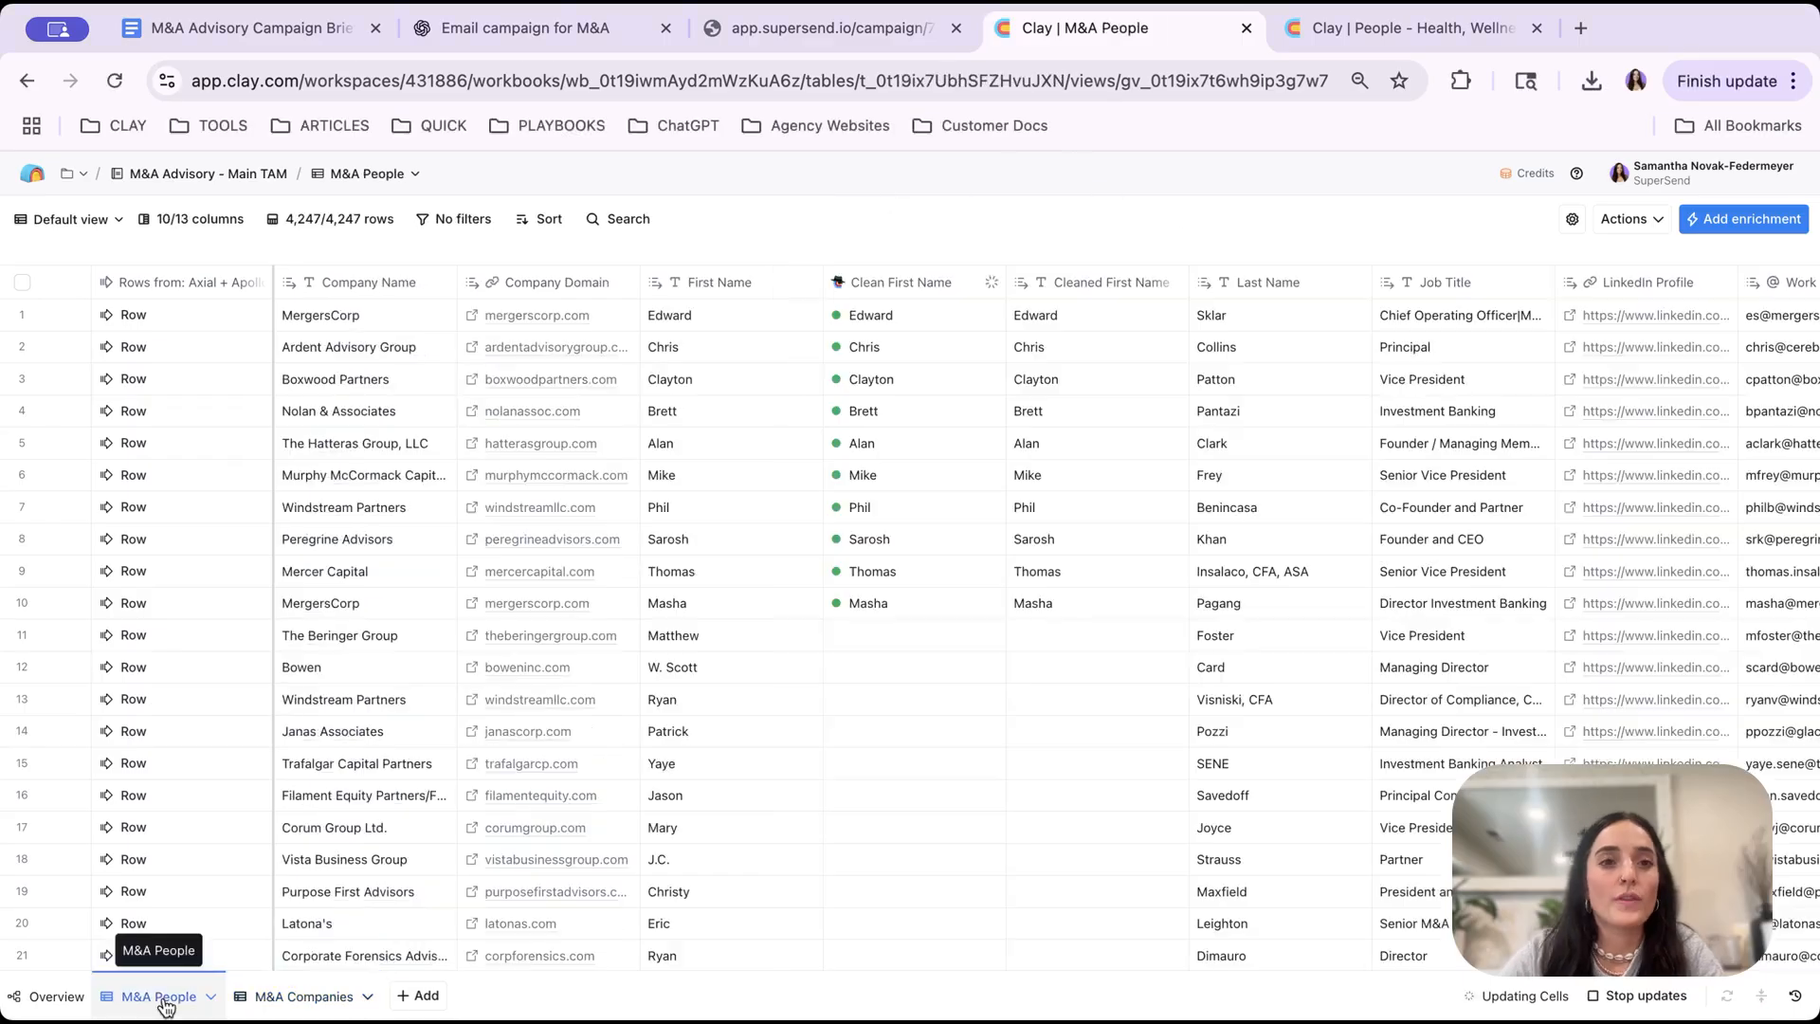
{"action": "left_click", "coordinate": [301, 995]}
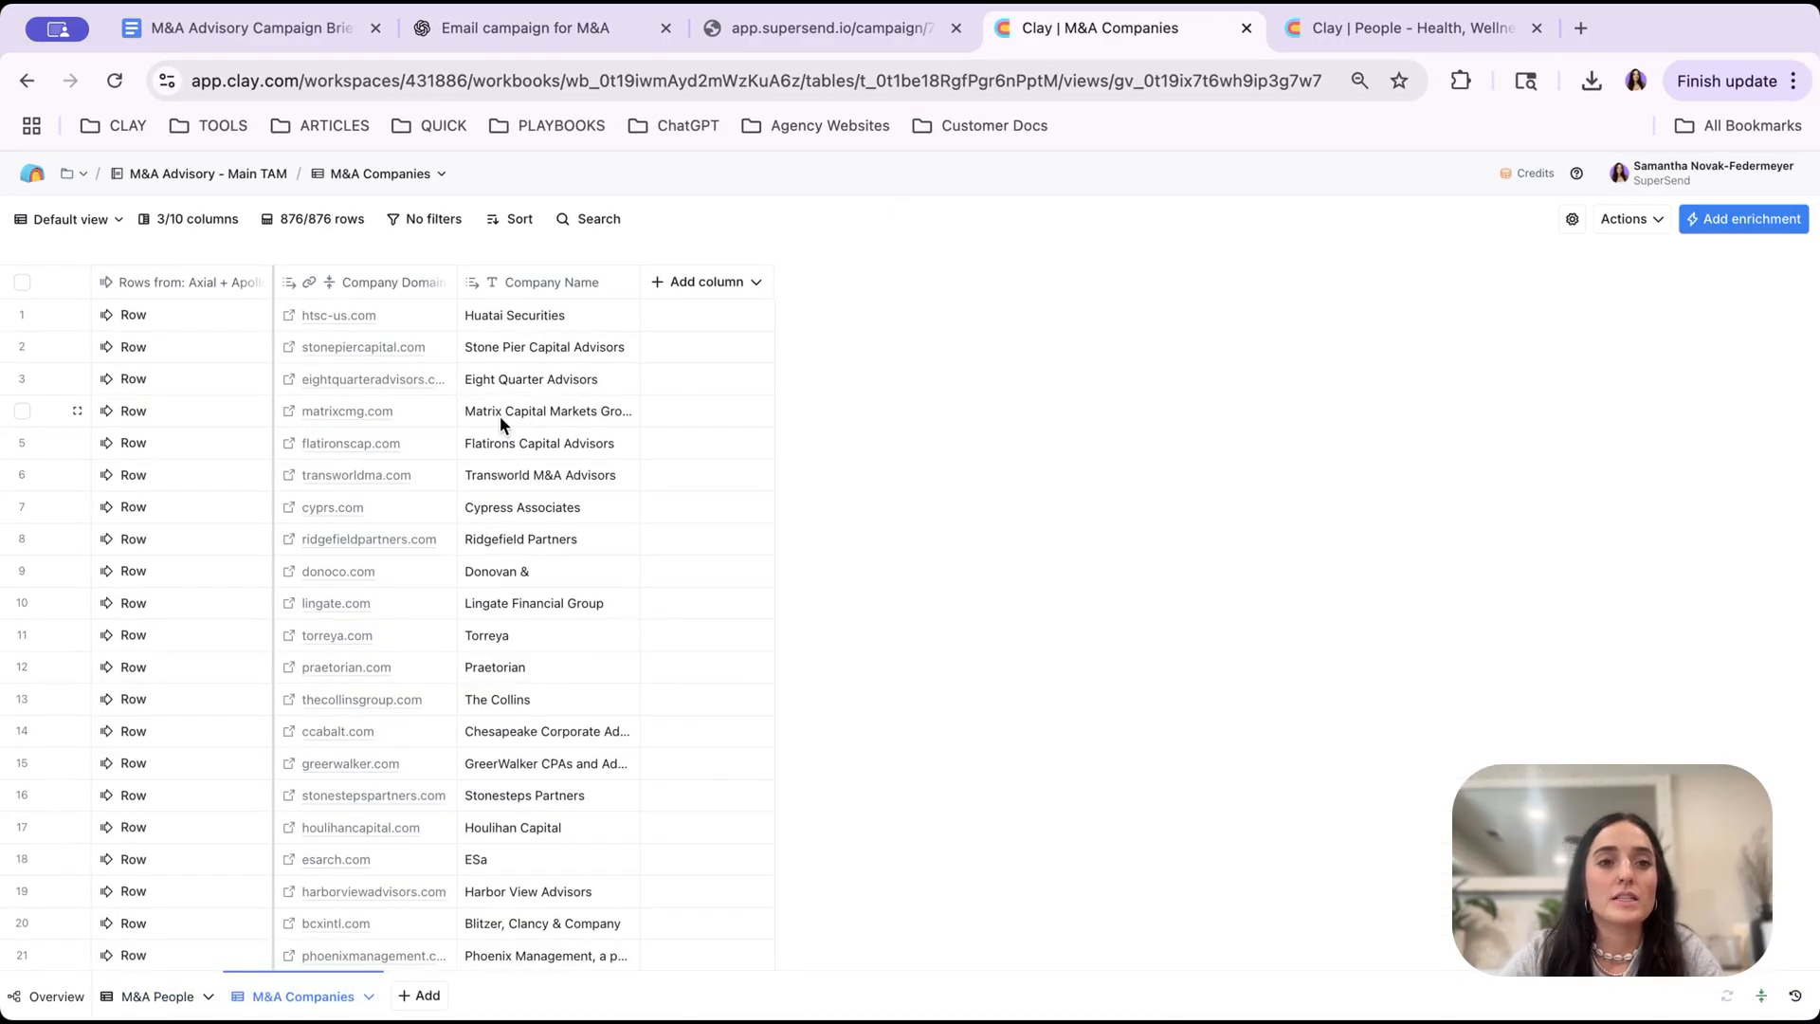
- Add a Use AI enrichment to the M&A Companies table with the Web research (Claygent) use case and choose its model
{"action": "left_click", "coordinate": [751, 287]}
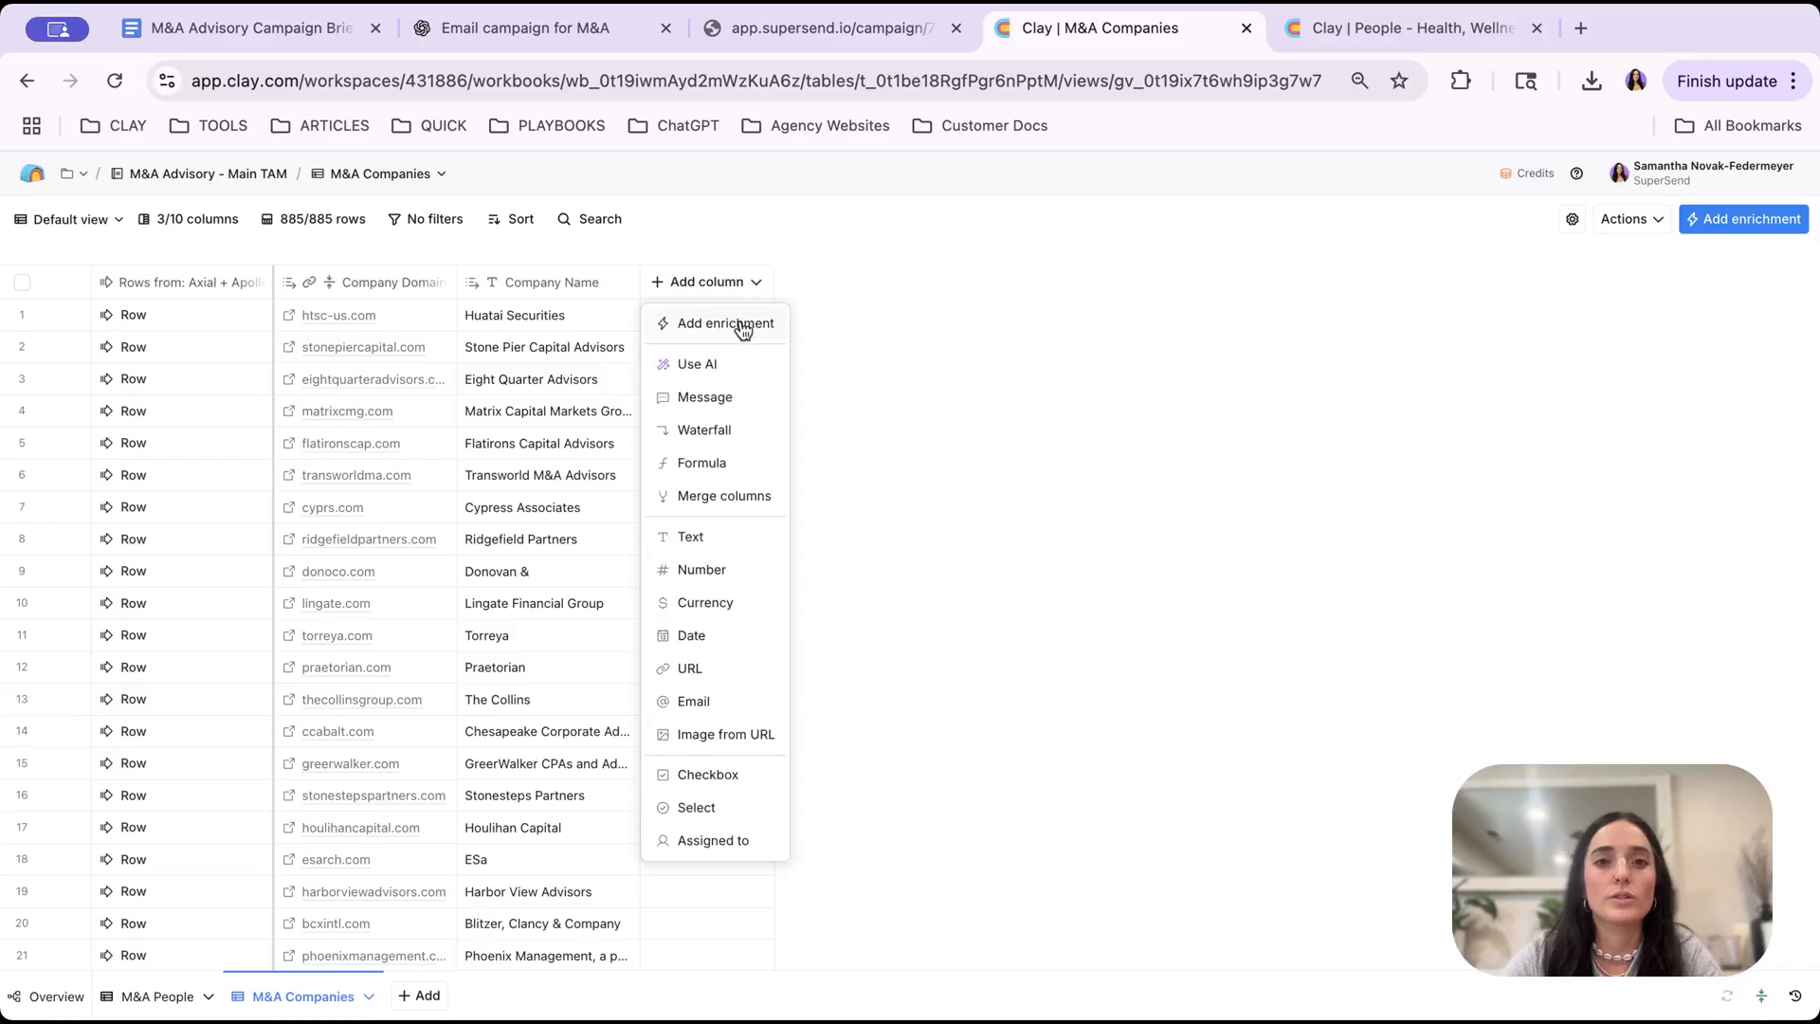
{"action": "left_click", "coordinate": [745, 324]}
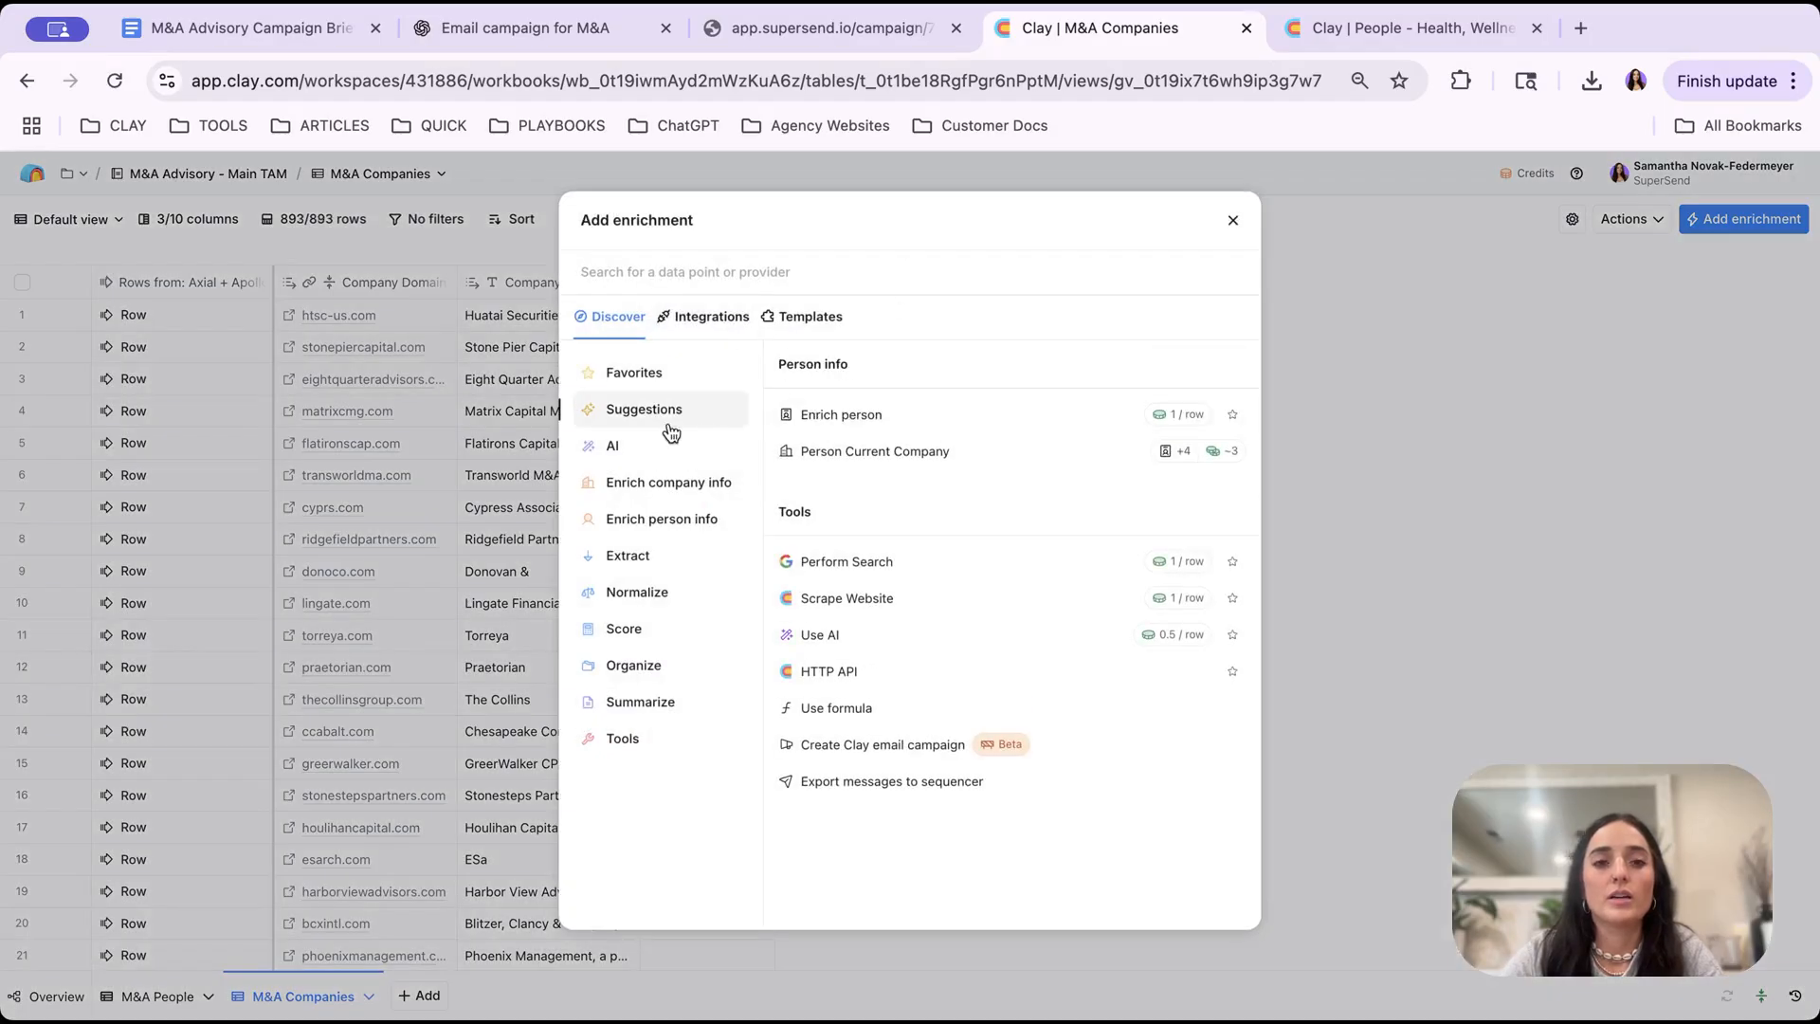
{"action": "left_click", "coordinate": [631, 449]}
{"action": "left_click", "coordinate": [820, 358]}
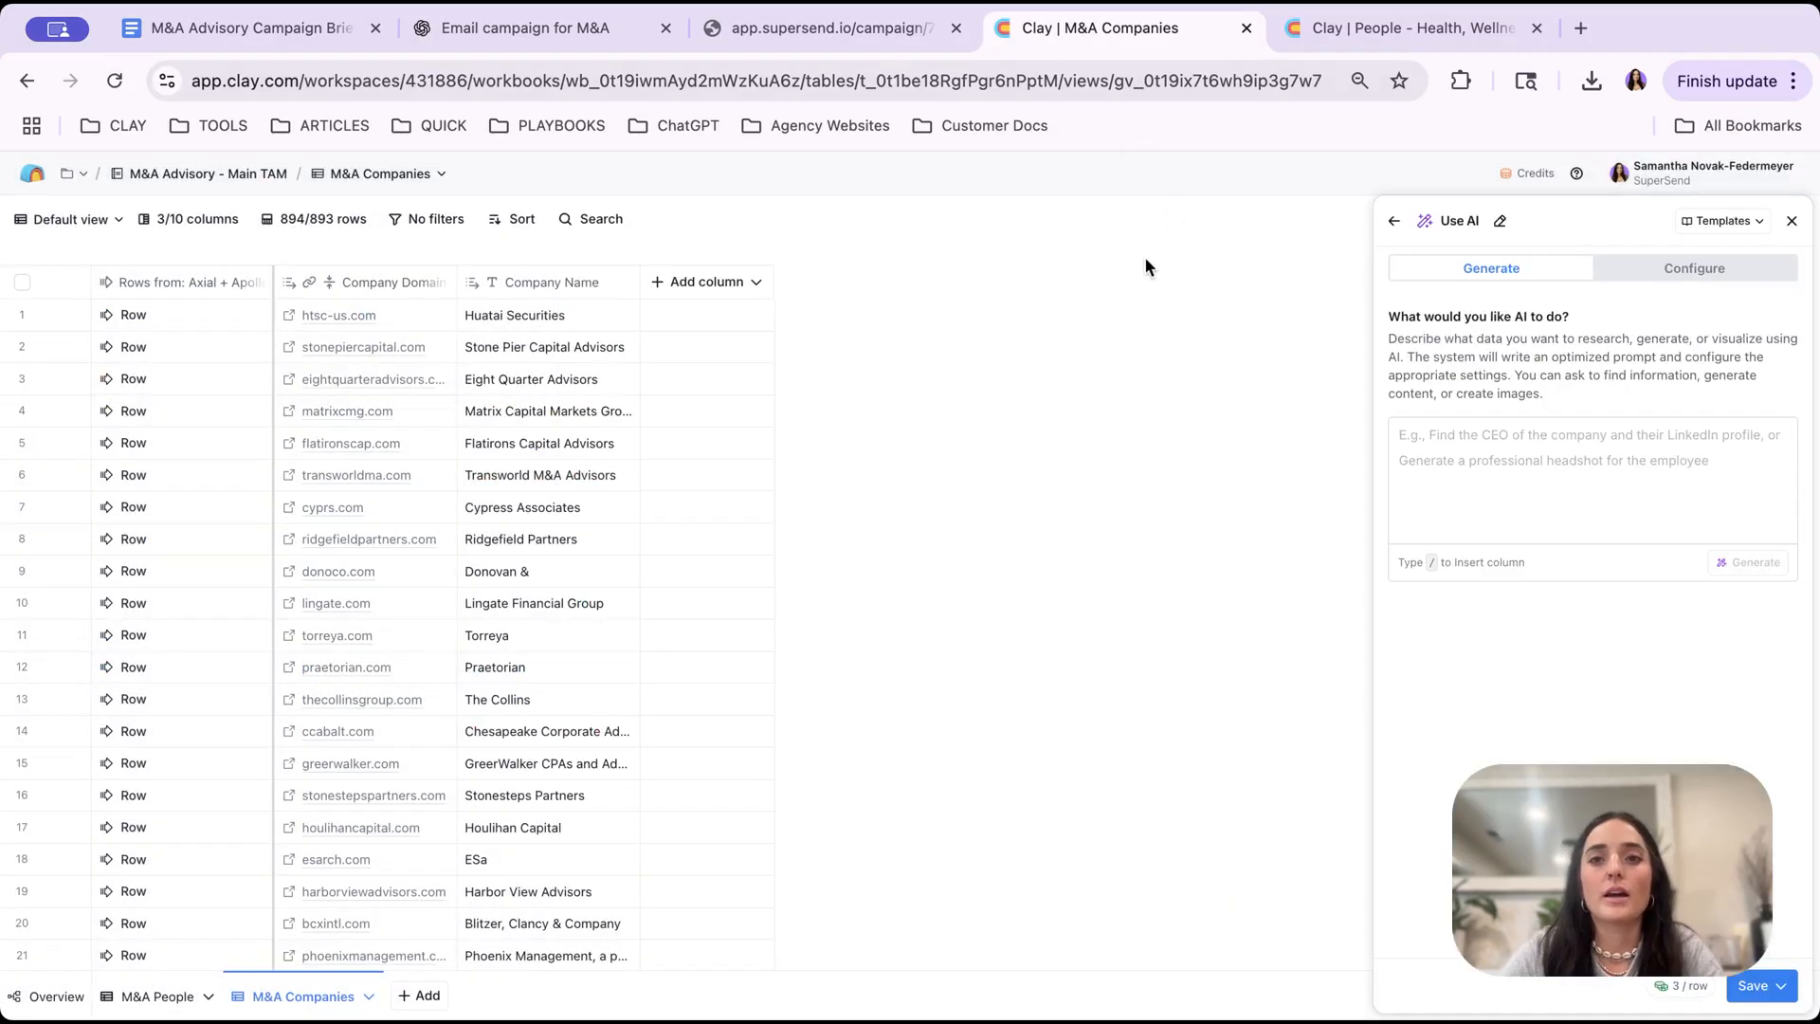
{"action": "left_click", "coordinate": [1689, 275]}
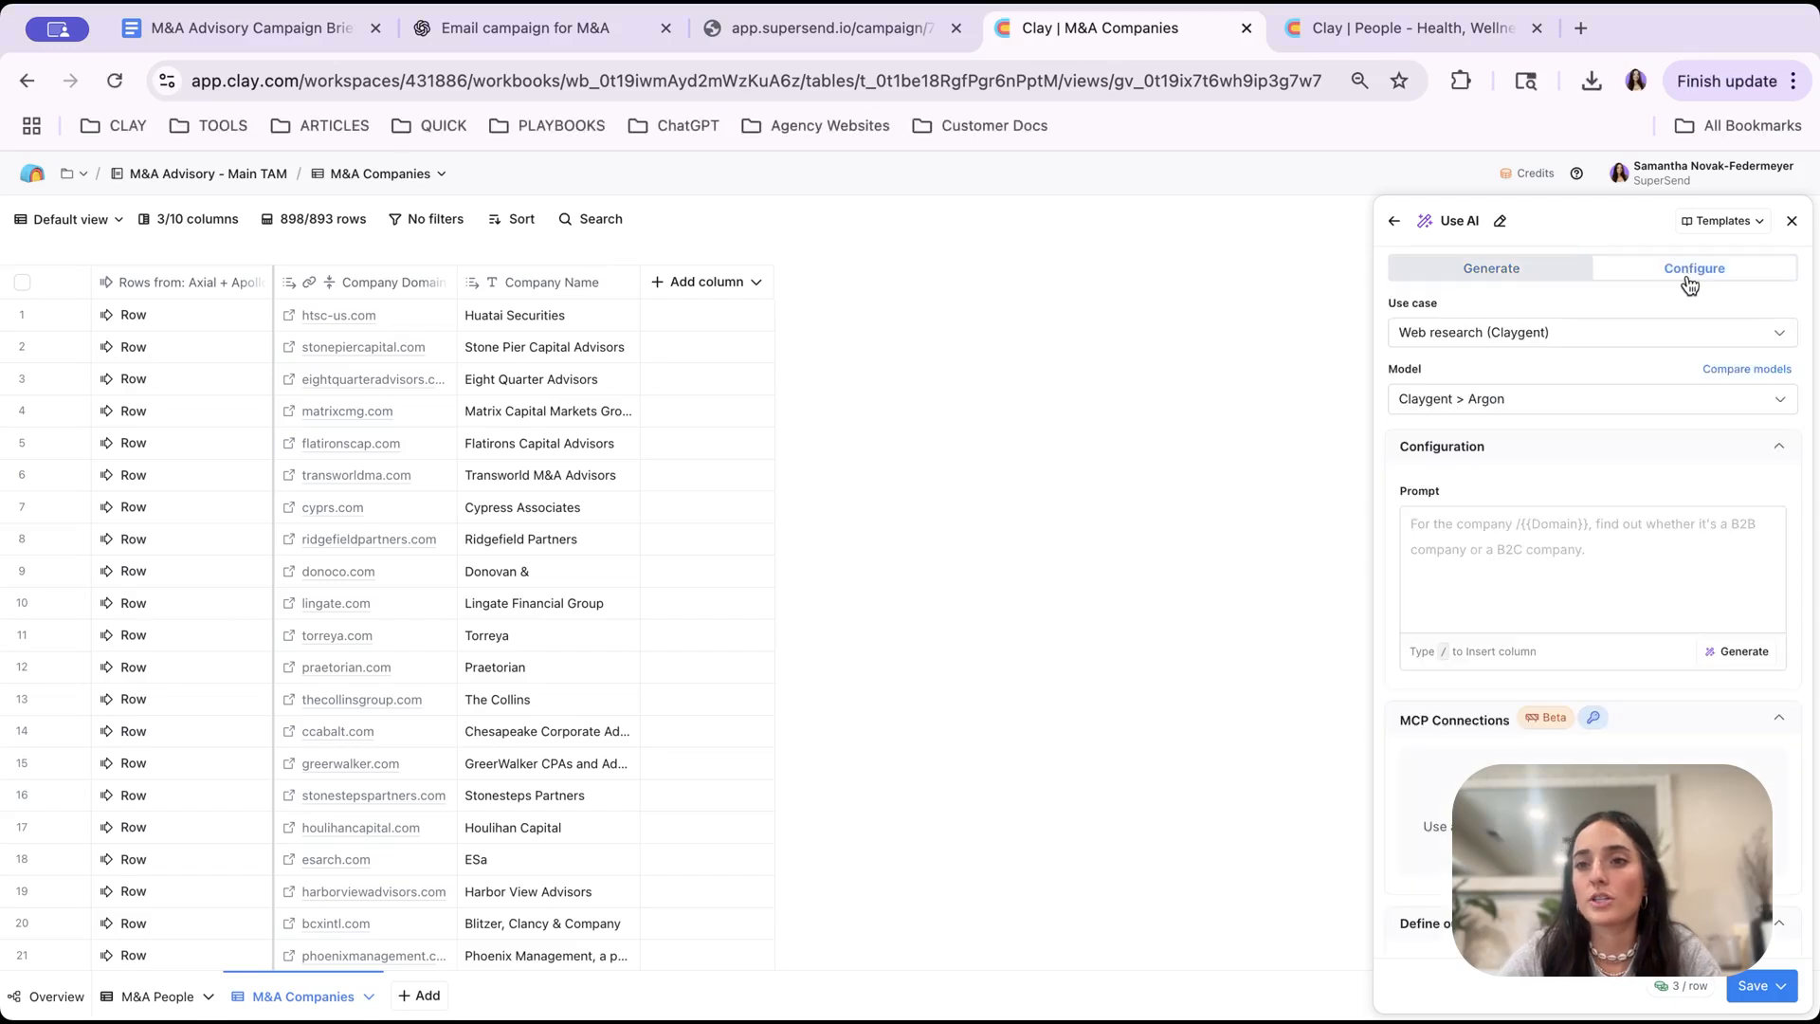
{"action": "left_click", "coordinate": [1515, 398]}
{"action": "scroll", "coordinate": [1504, 674], "scroll_direction": "down", "scroll_amount": 10}
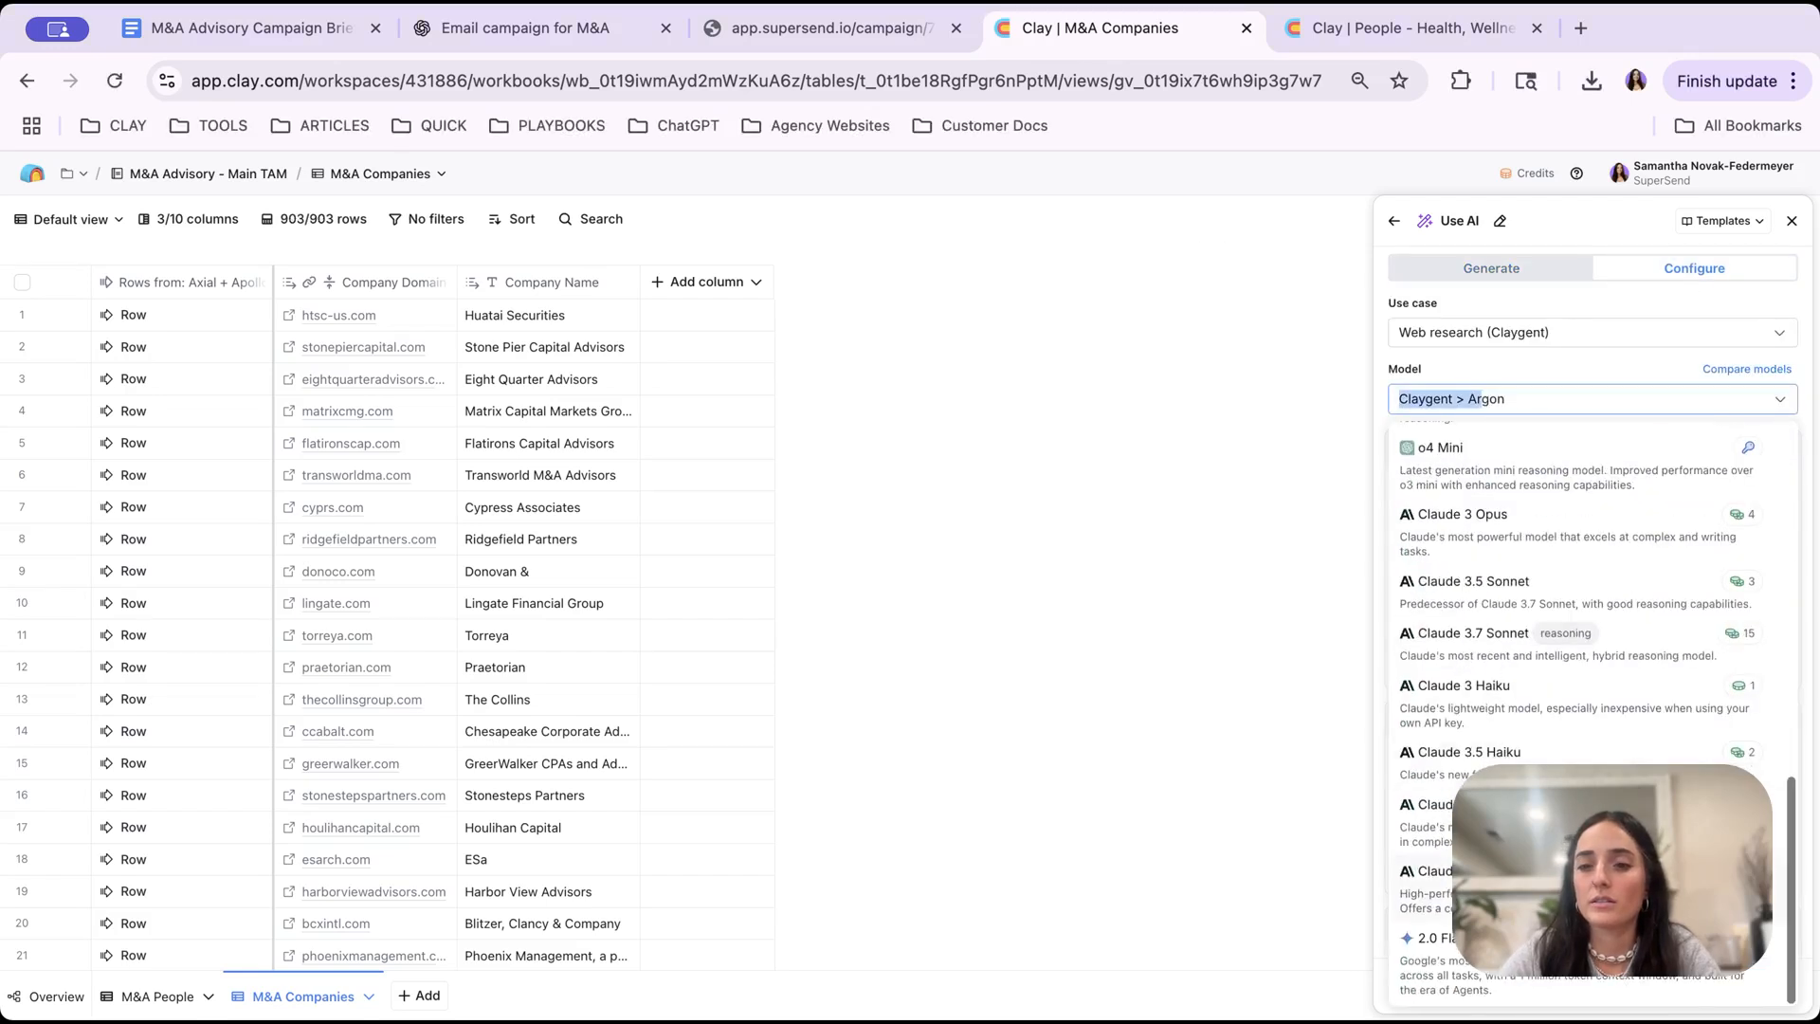
{"action": "left_click", "coordinate": [1468, 962]}
{"action": "left_click", "coordinate": [1457, 610]}
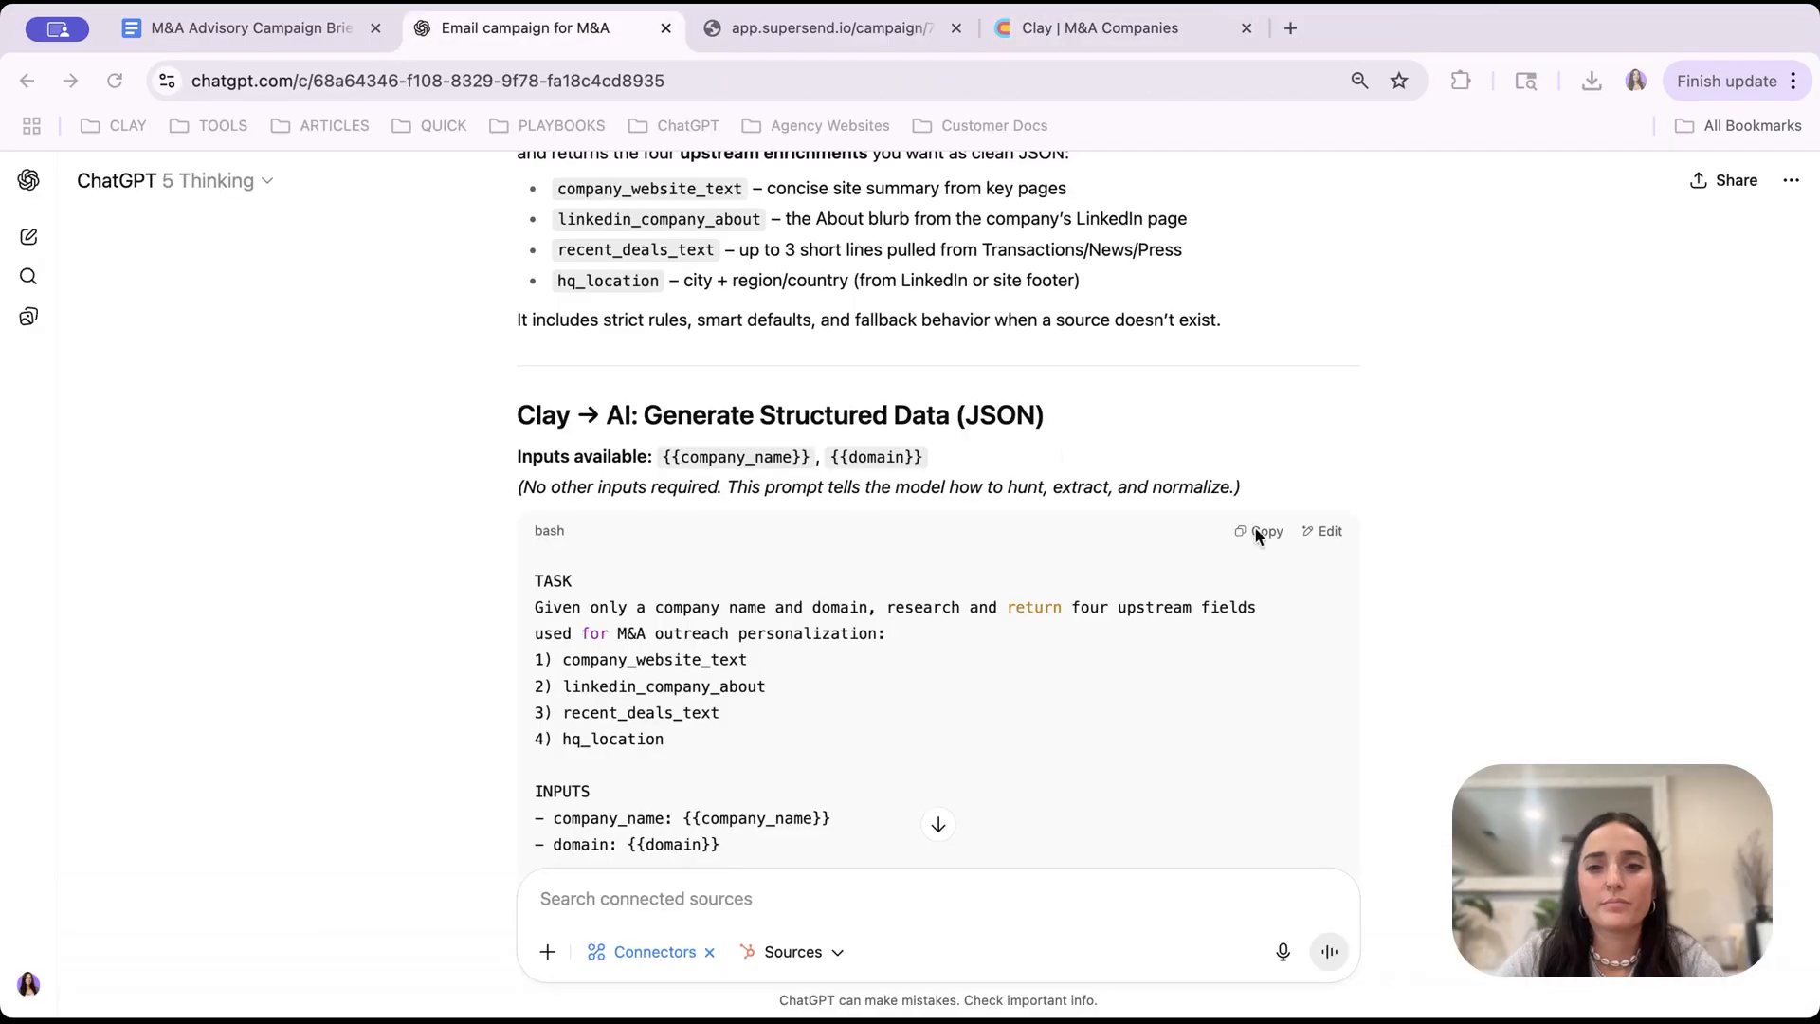
- Copy the structured data (JSON) prompt from ChatGPT and, back in Clay, save the Use AI column with its pasted prompt
{"action": "left_click", "coordinate": [1265, 529]}
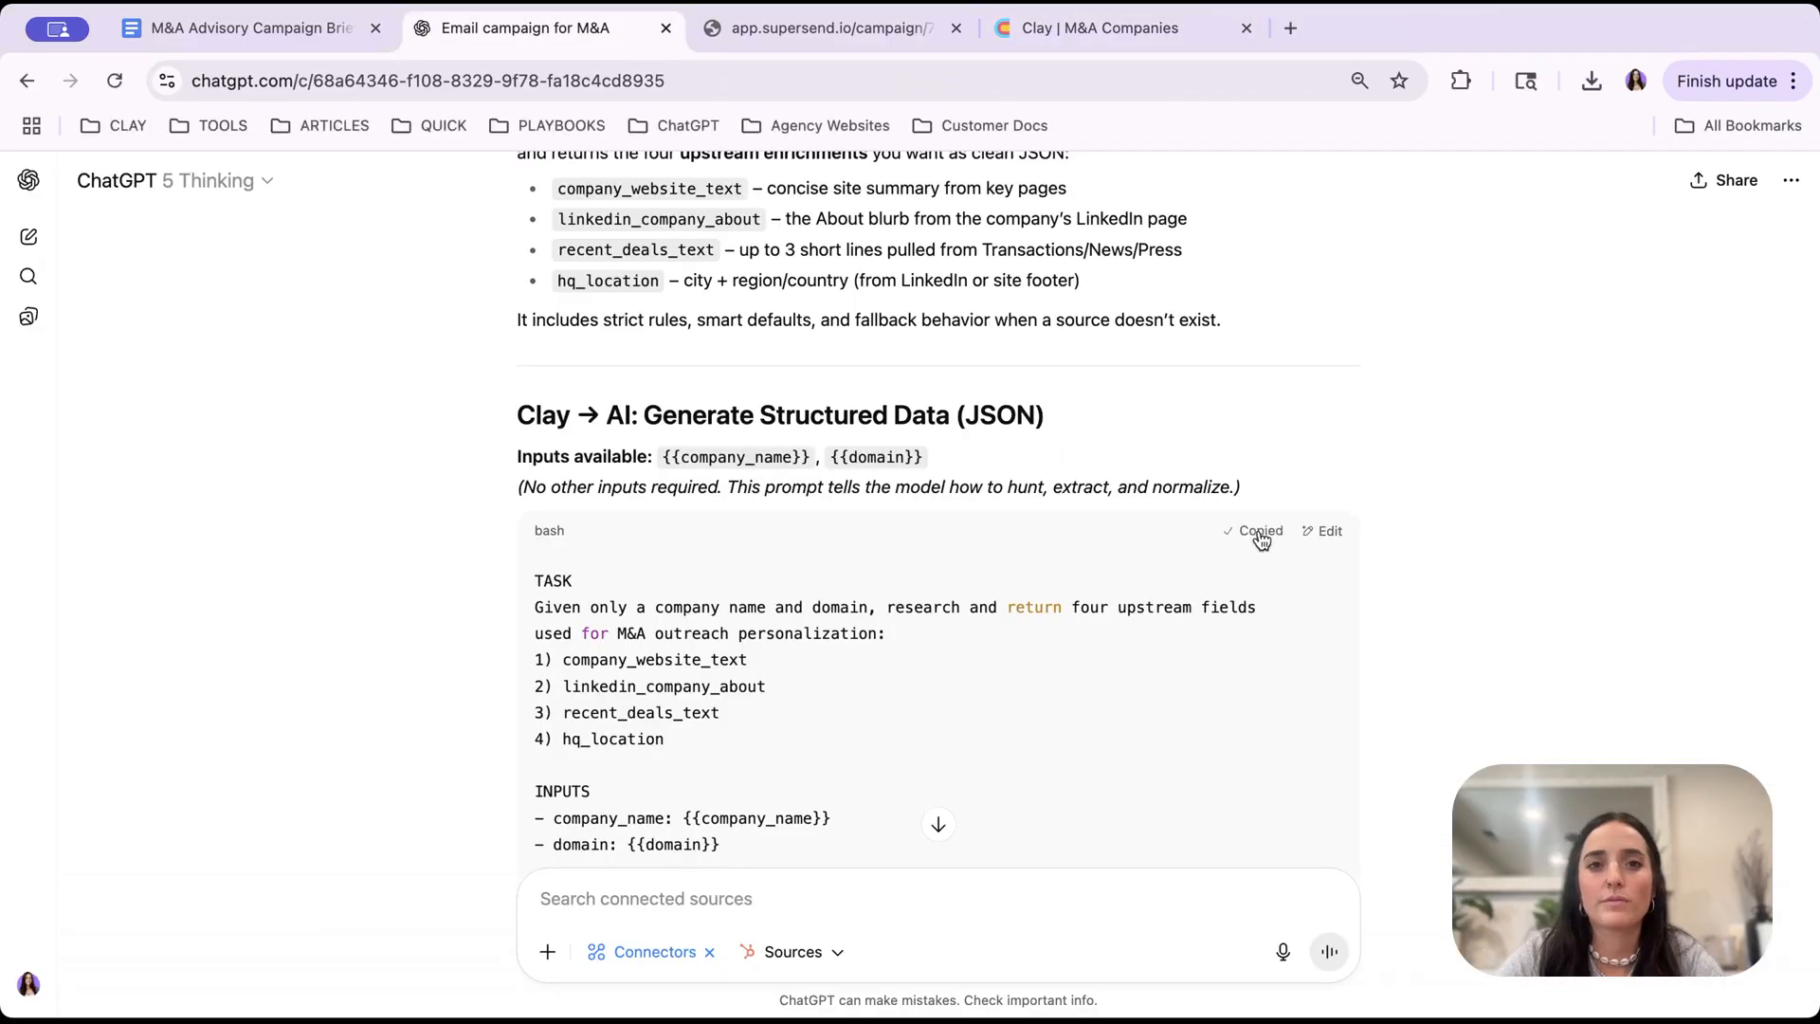
{"action": "left_click", "coordinate": [1090, 27]}
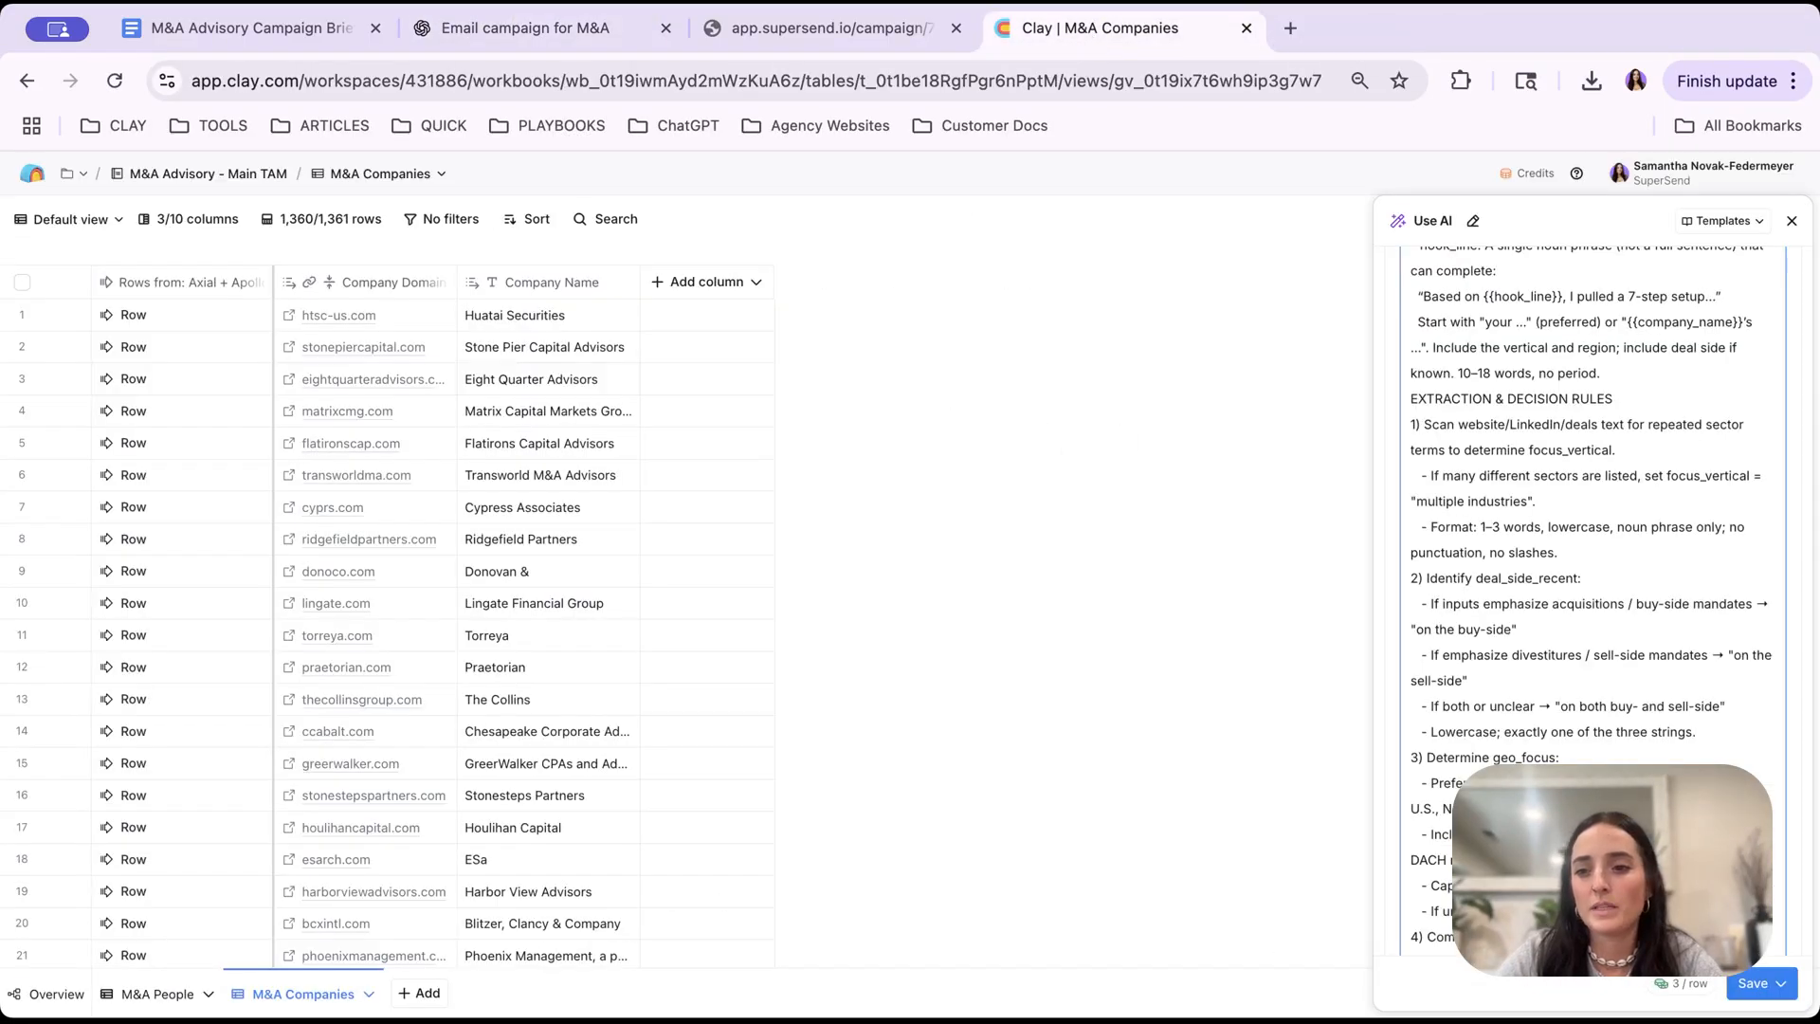
{"action": "left_click", "coordinate": [1752, 983]}
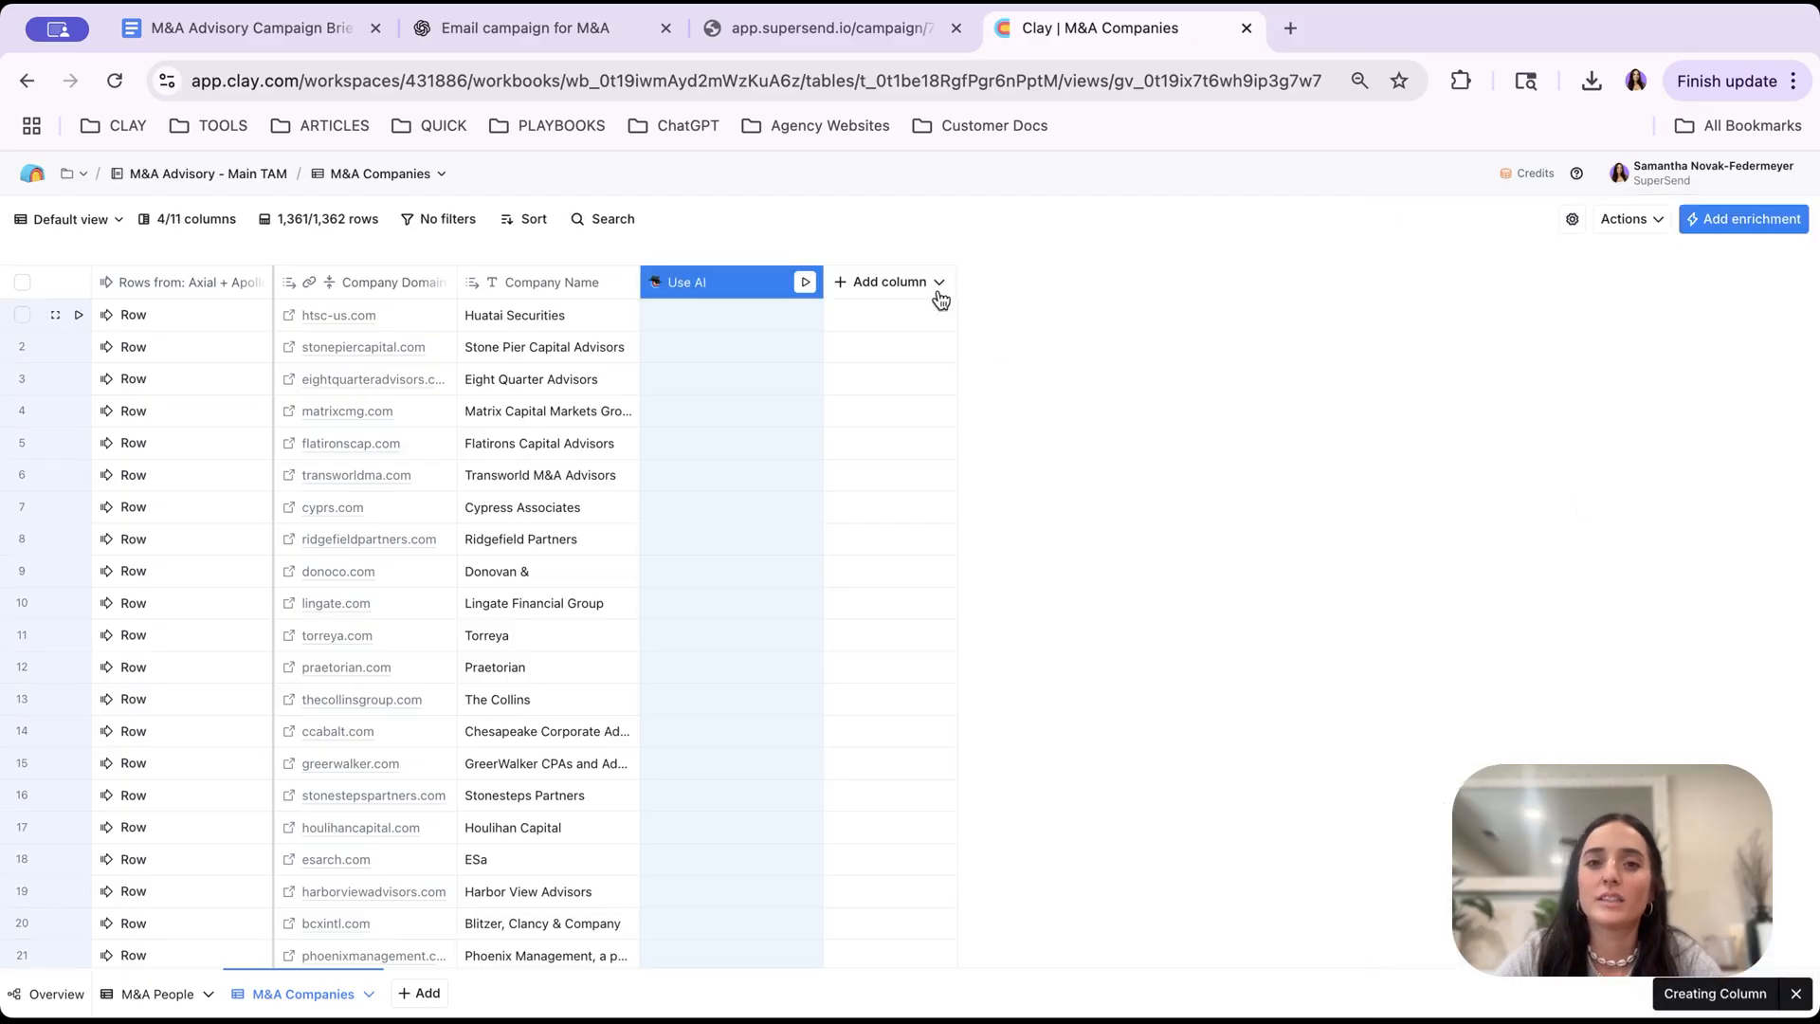
{"action": "left_click", "coordinate": [938, 285]}
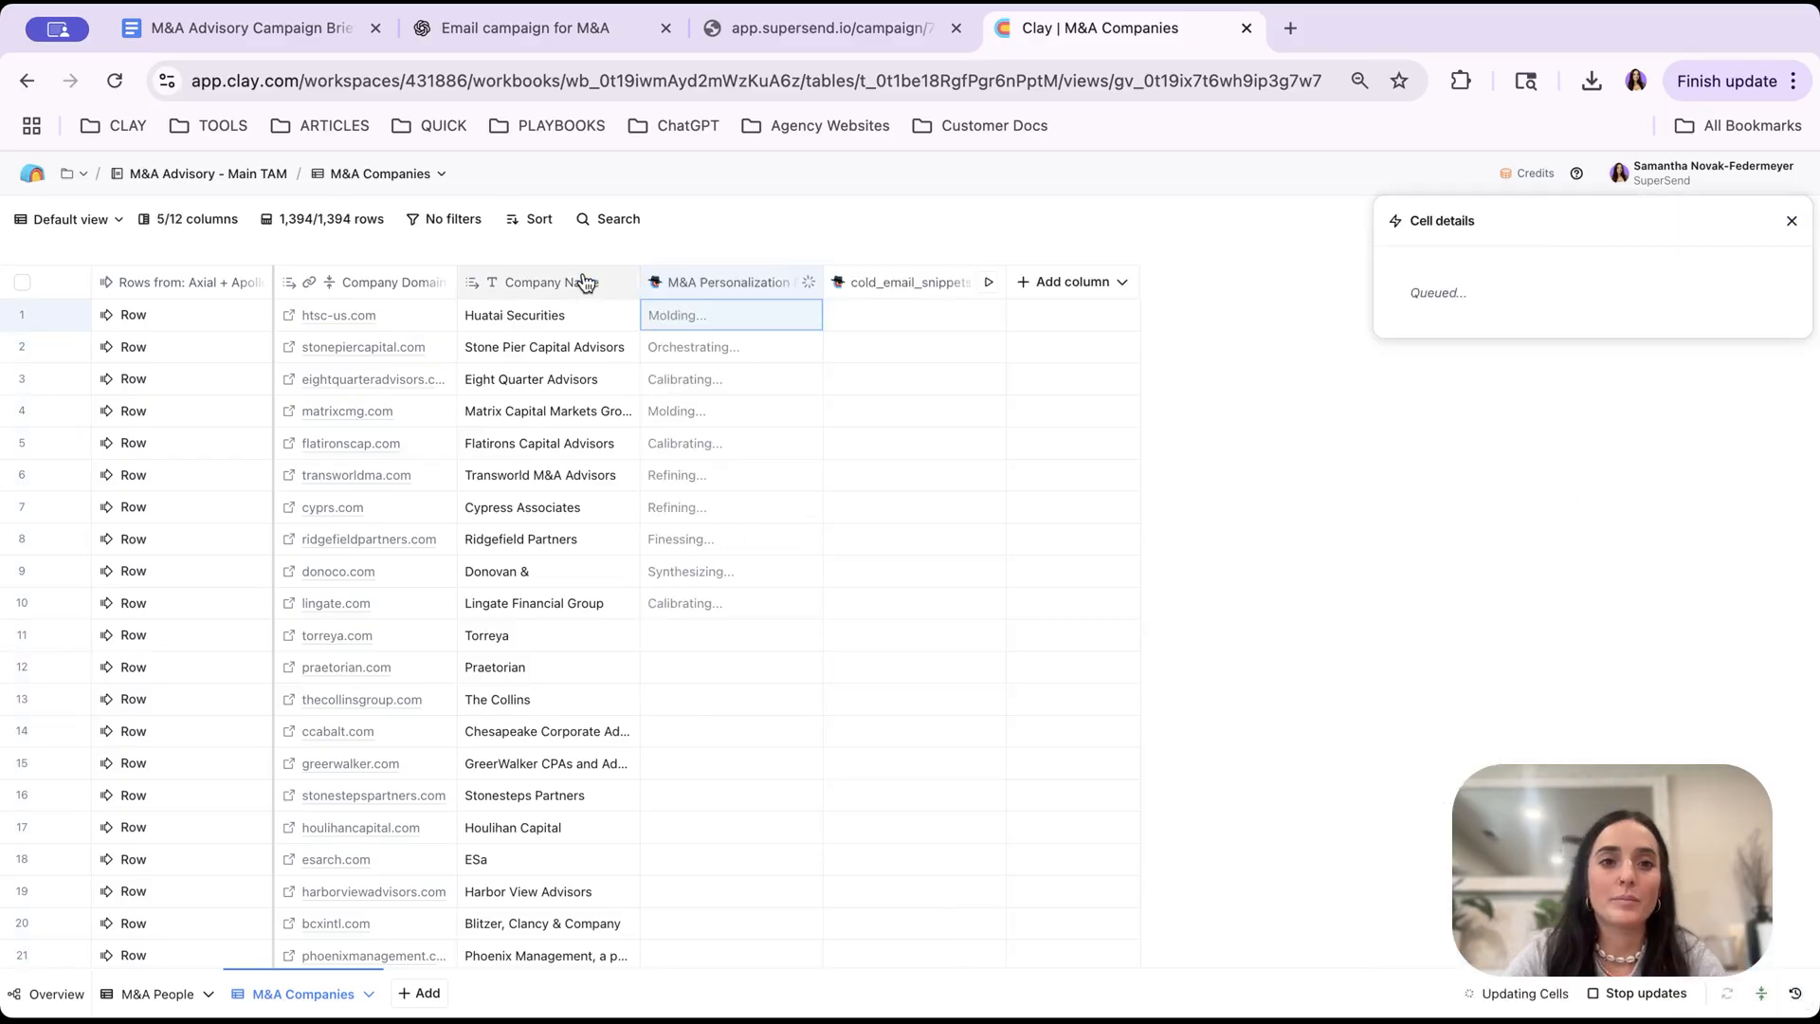
- Find the normalize enrichments and add Clay Formatters' Normalize Company Name to the M&A Companies table
{"action": "left_click", "coordinate": [585, 282]}
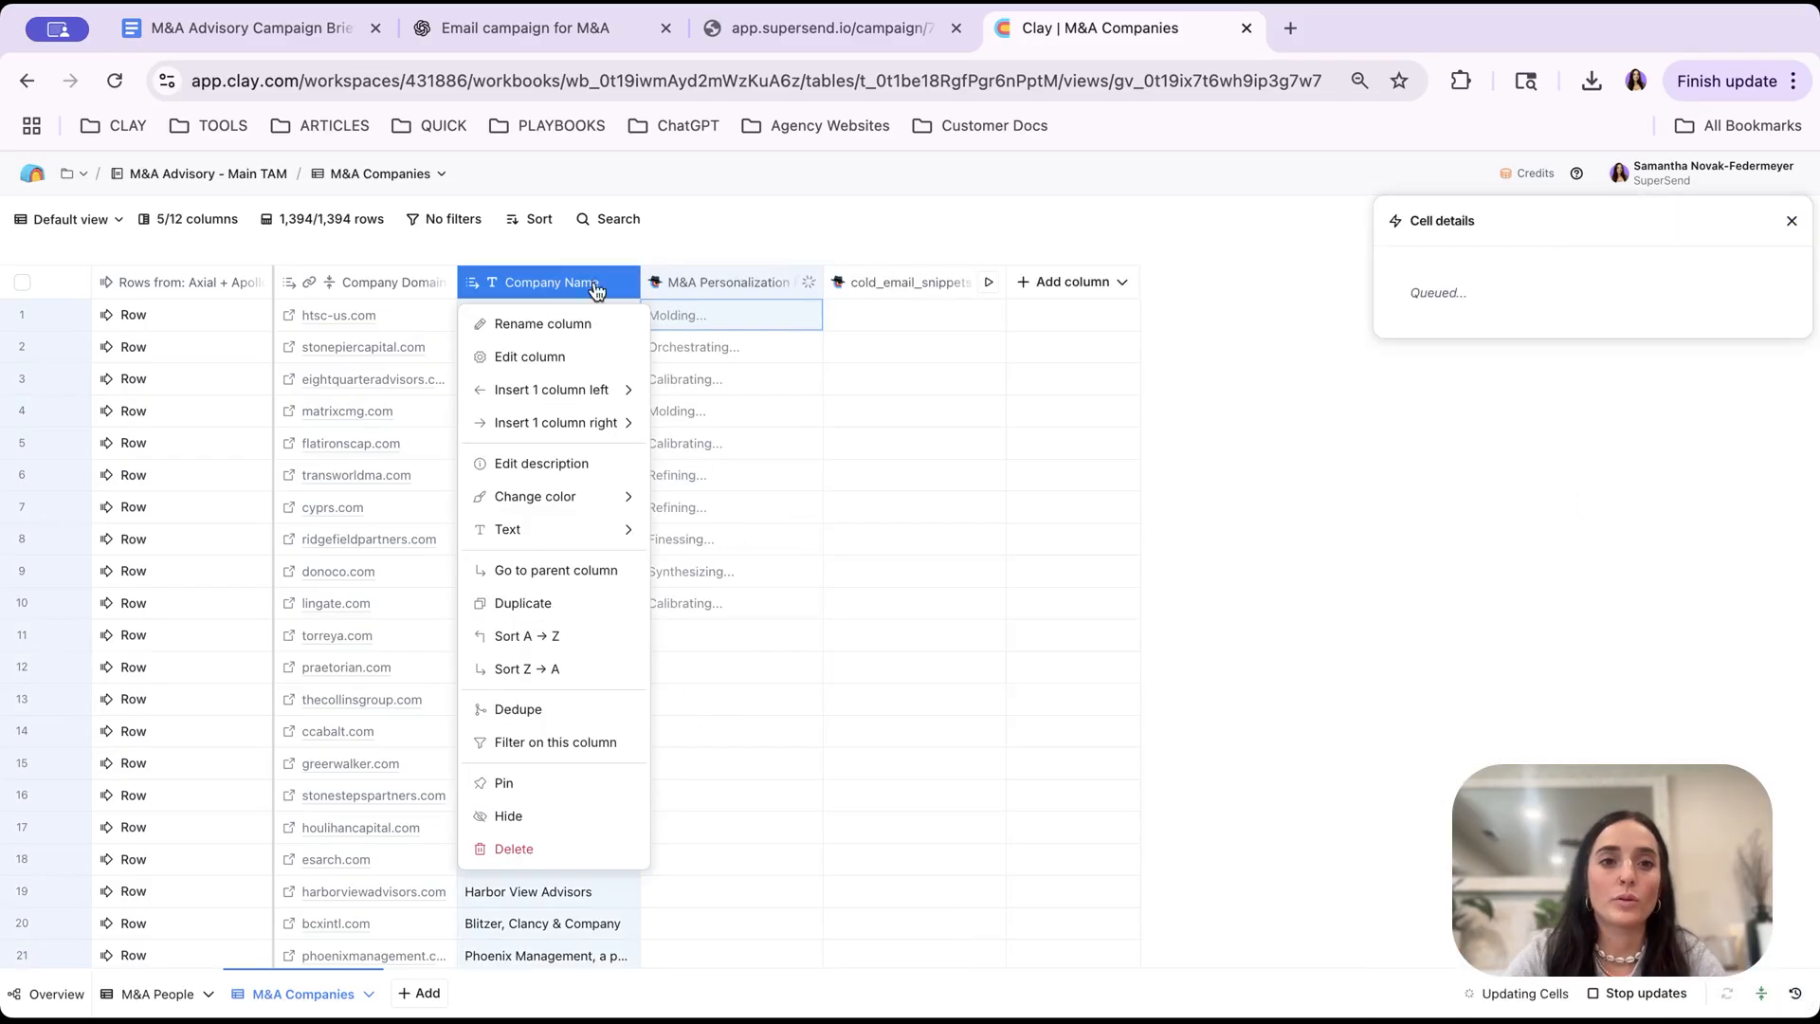
{"action": "left_click", "coordinate": [1087, 284]}
{"action": "left_click", "coordinate": [1086, 320]}
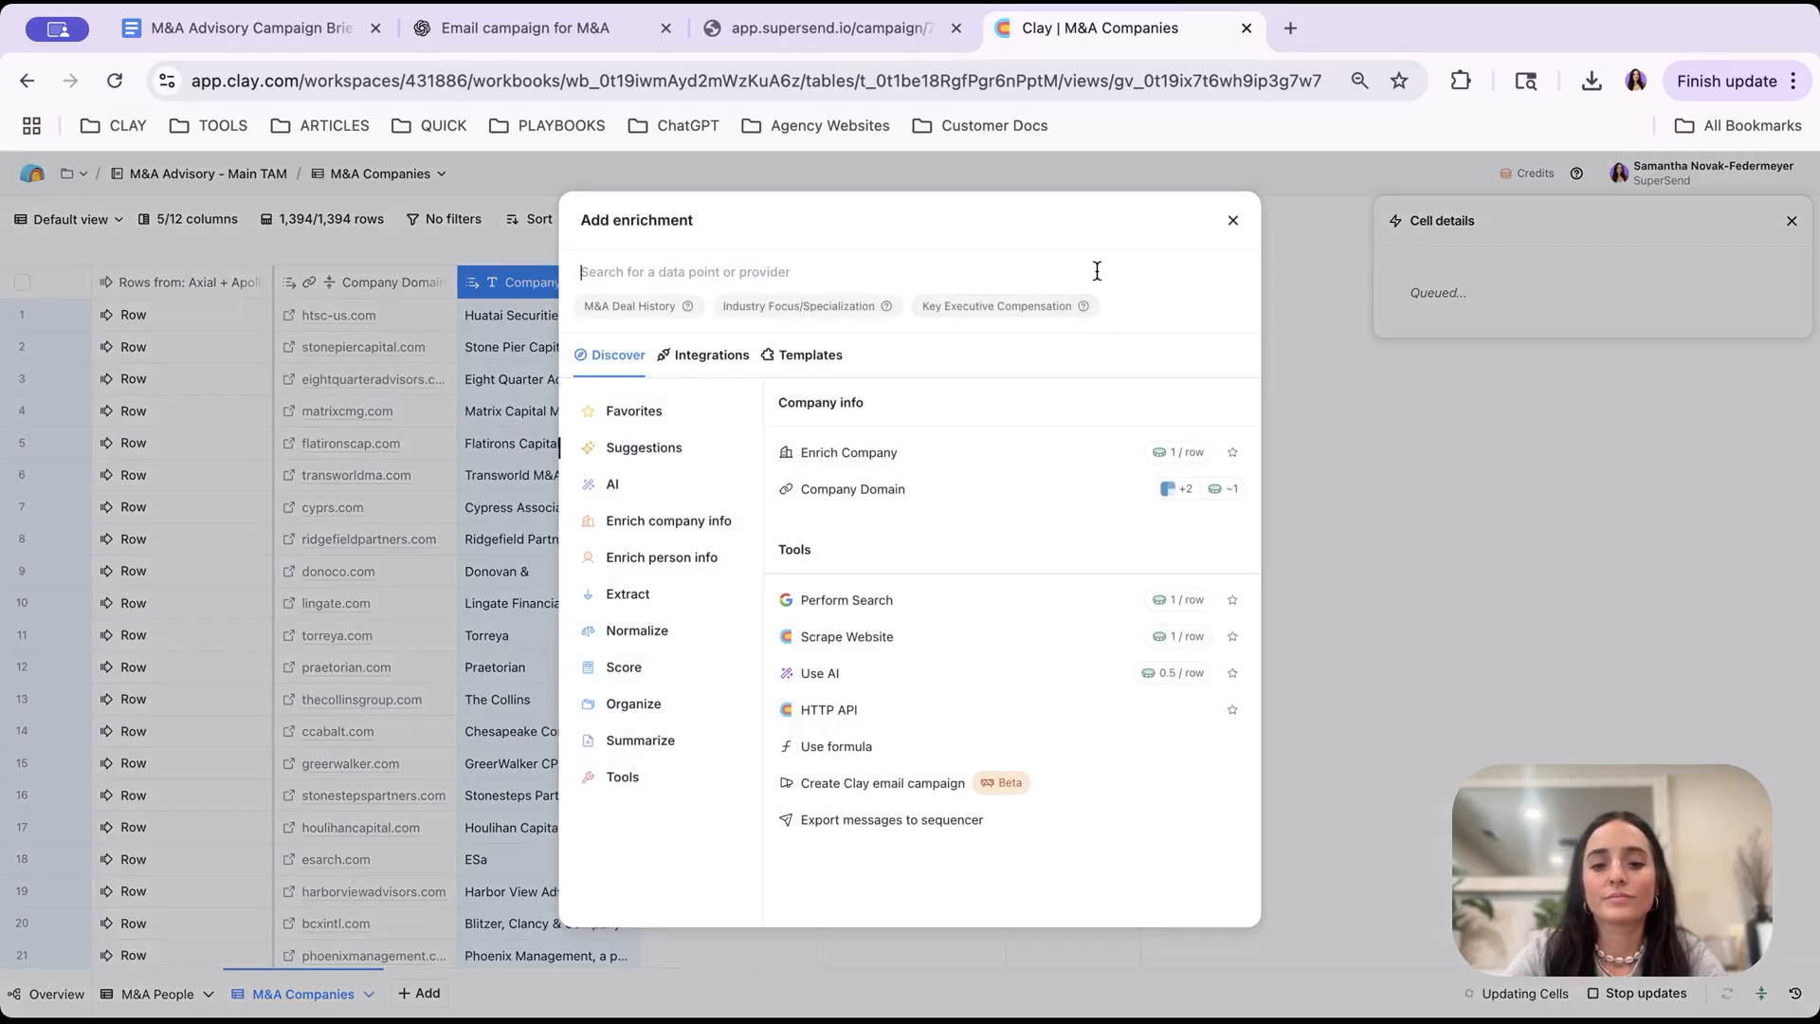
{"action": "type", "text": "normalize"}
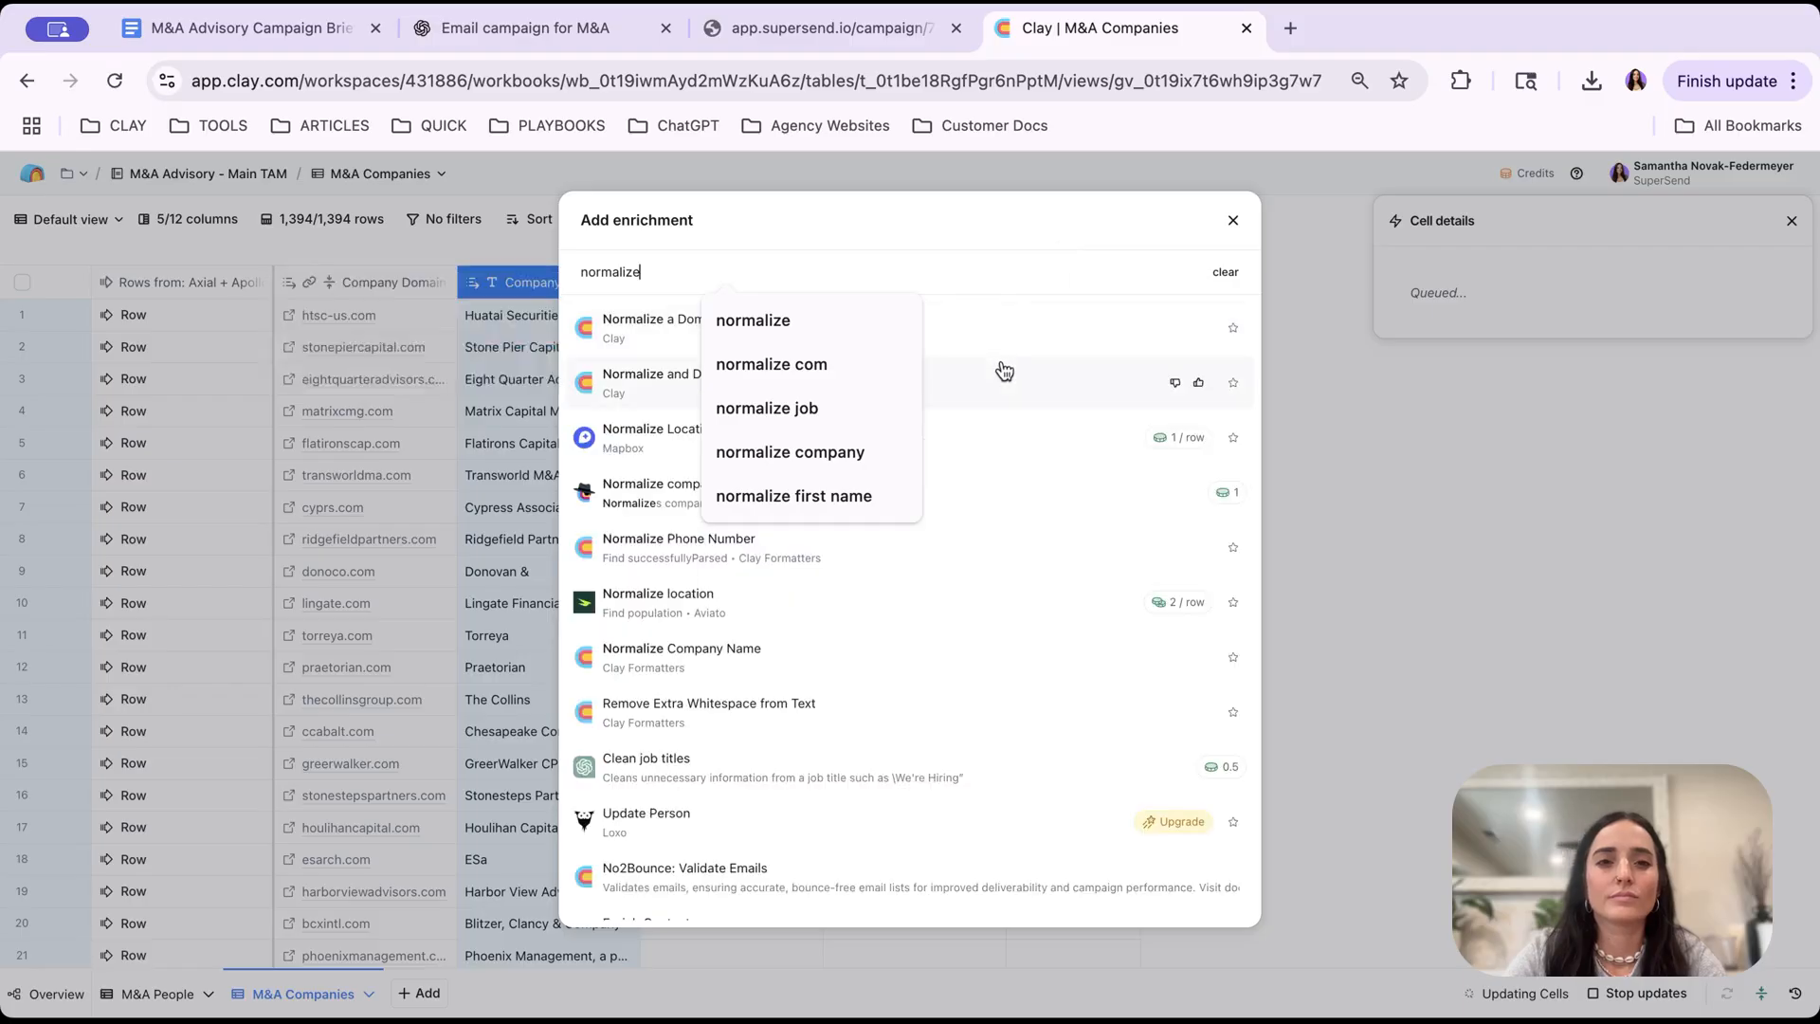
{"action": "left_click", "coordinate": [1027, 214]}
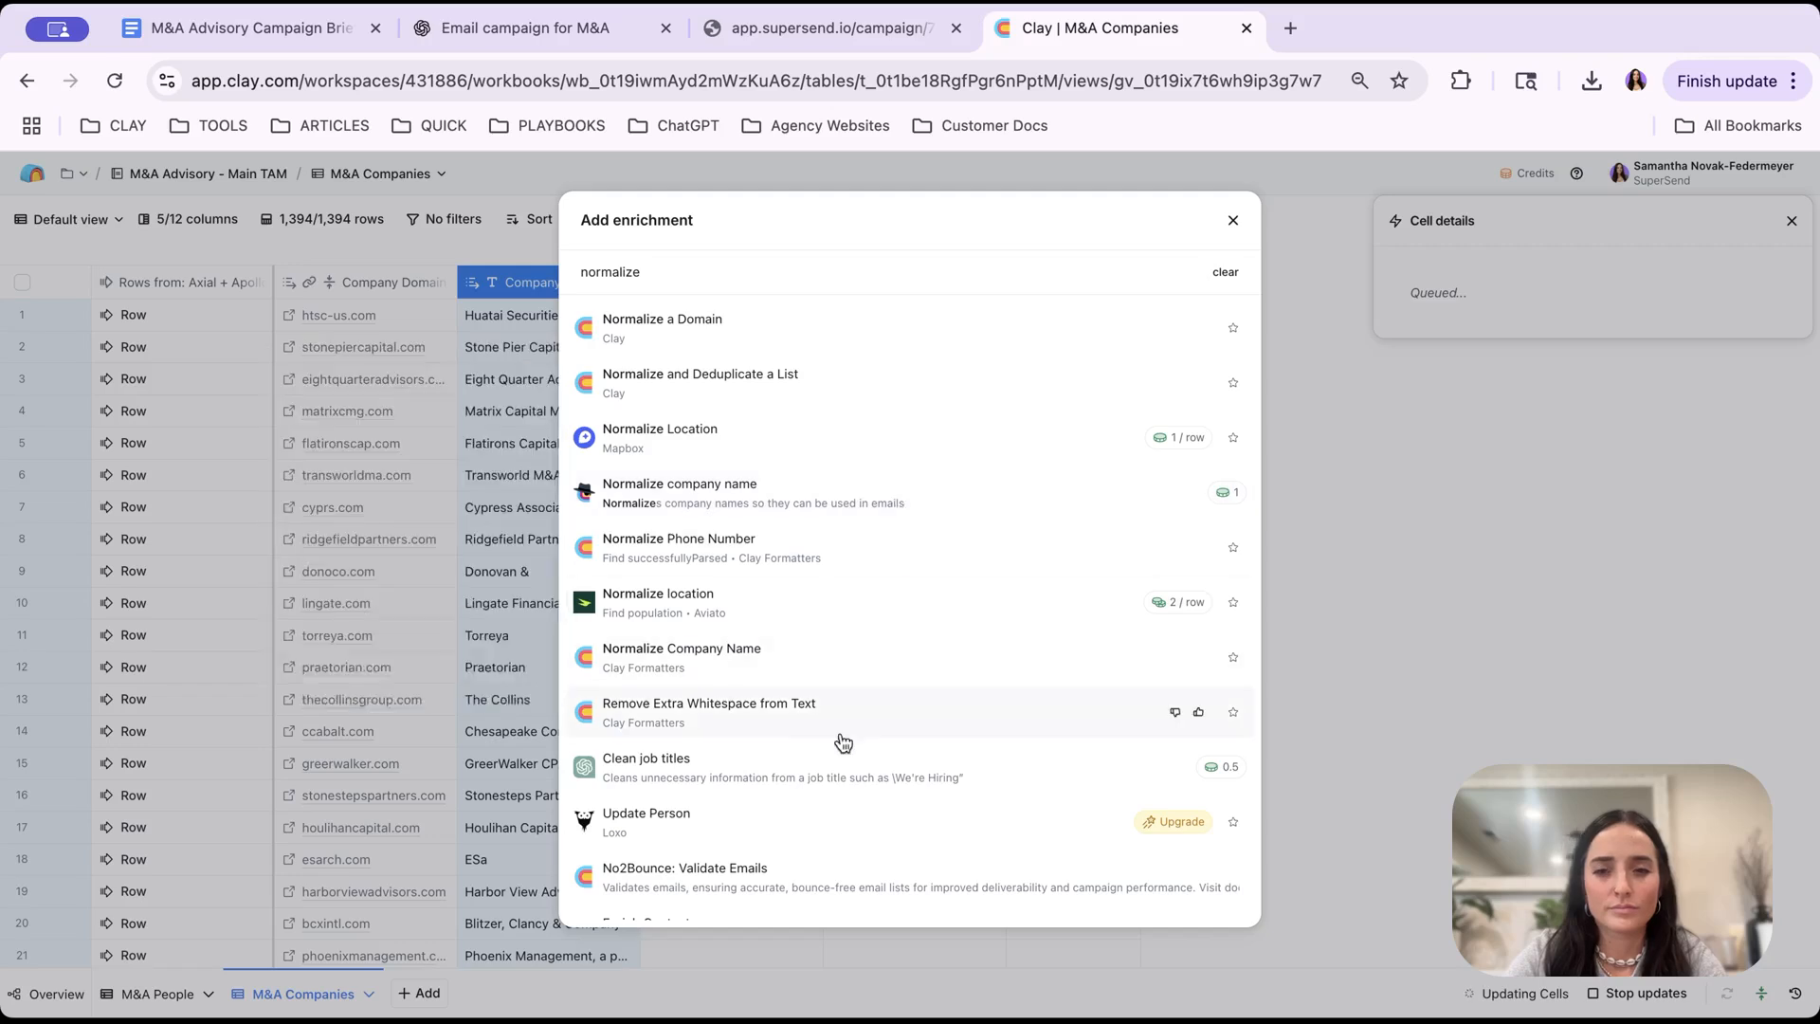
{"action": "left_click", "coordinate": [823, 663]}
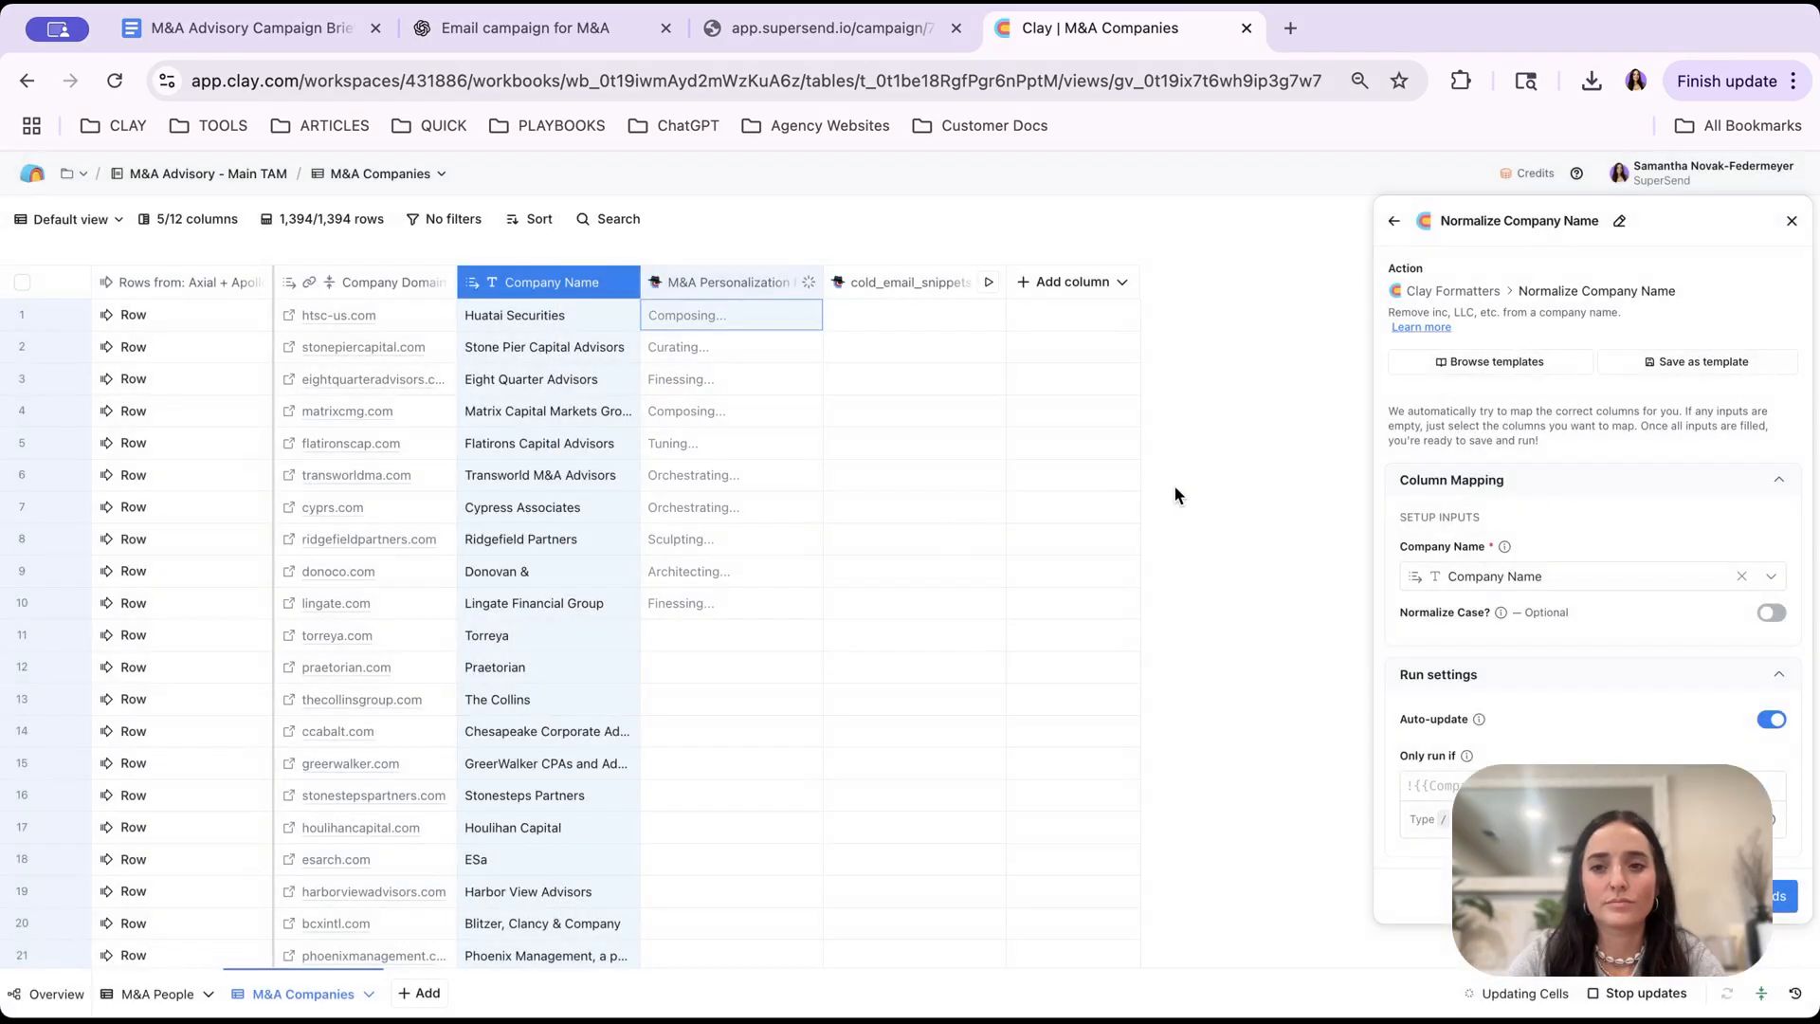
- Turn on Normalize Case, output only Normalized Name as a column, and save and run the enrichment on all rows in the view
{"action": "left_click", "coordinate": [1772, 614]}
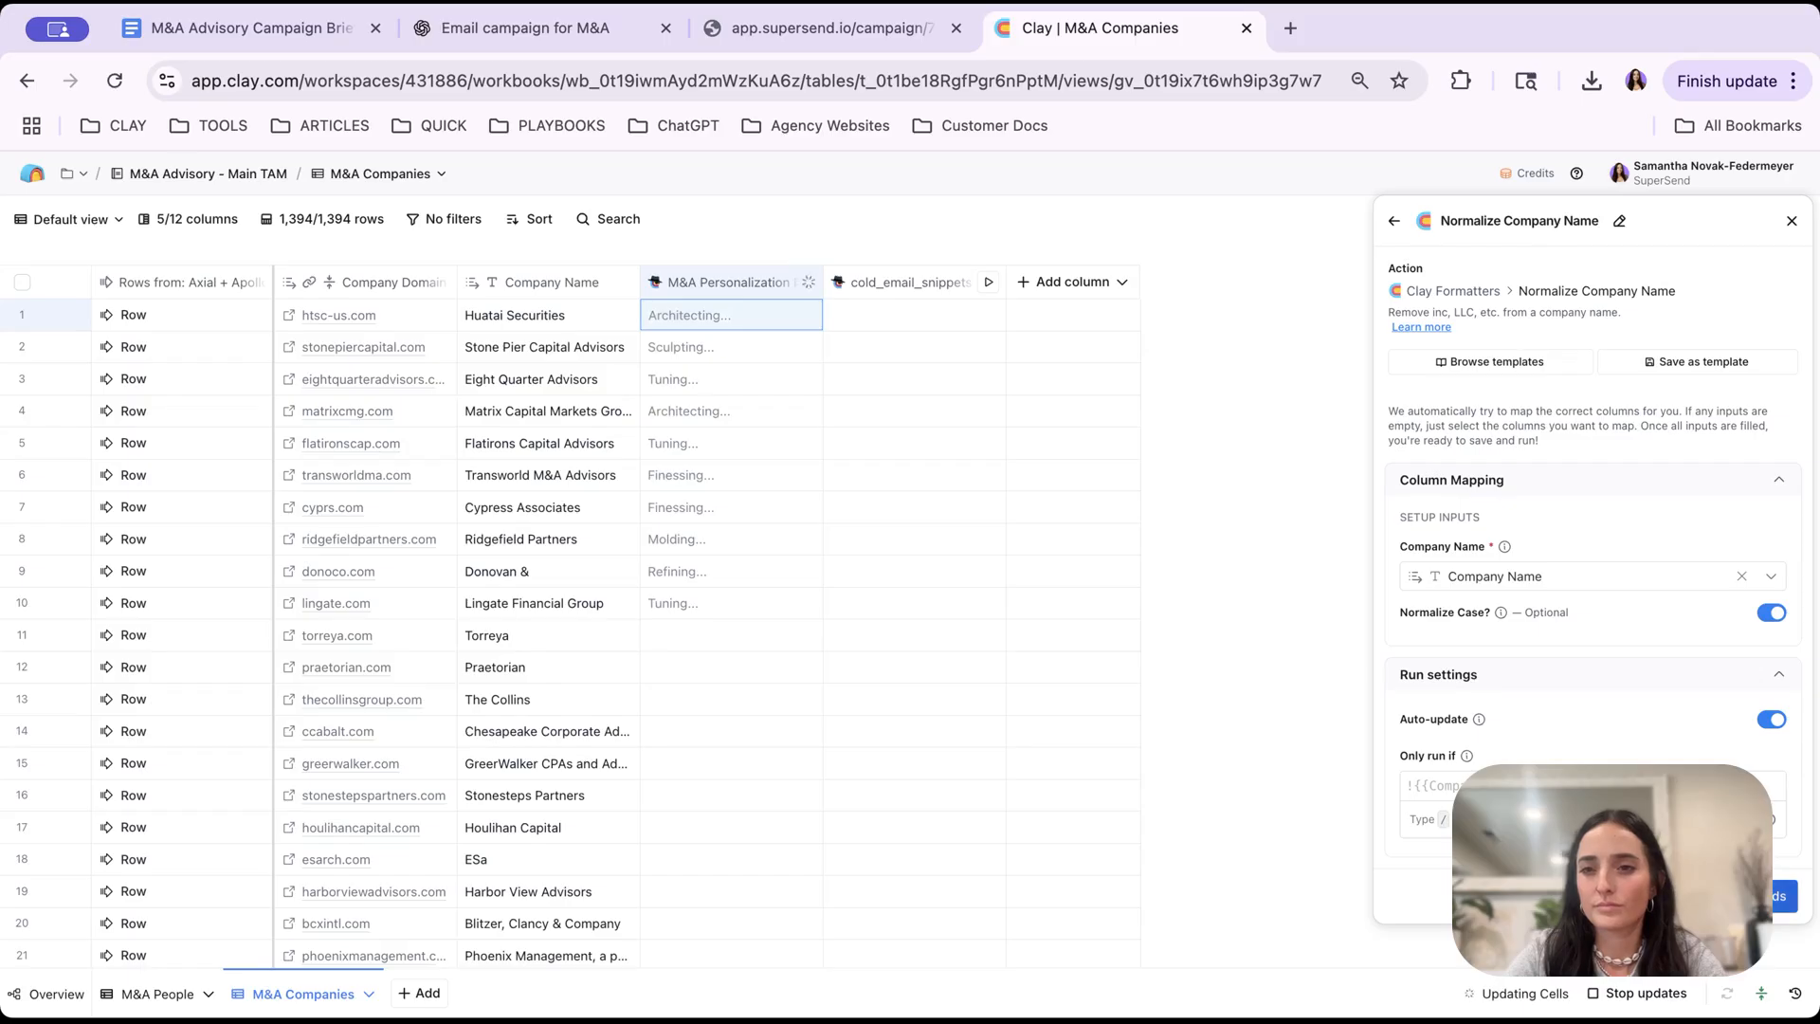
{"action": "left_click", "coordinate": [1720, 896]}
{"action": "left_click", "coordinate": [1775, 461]}
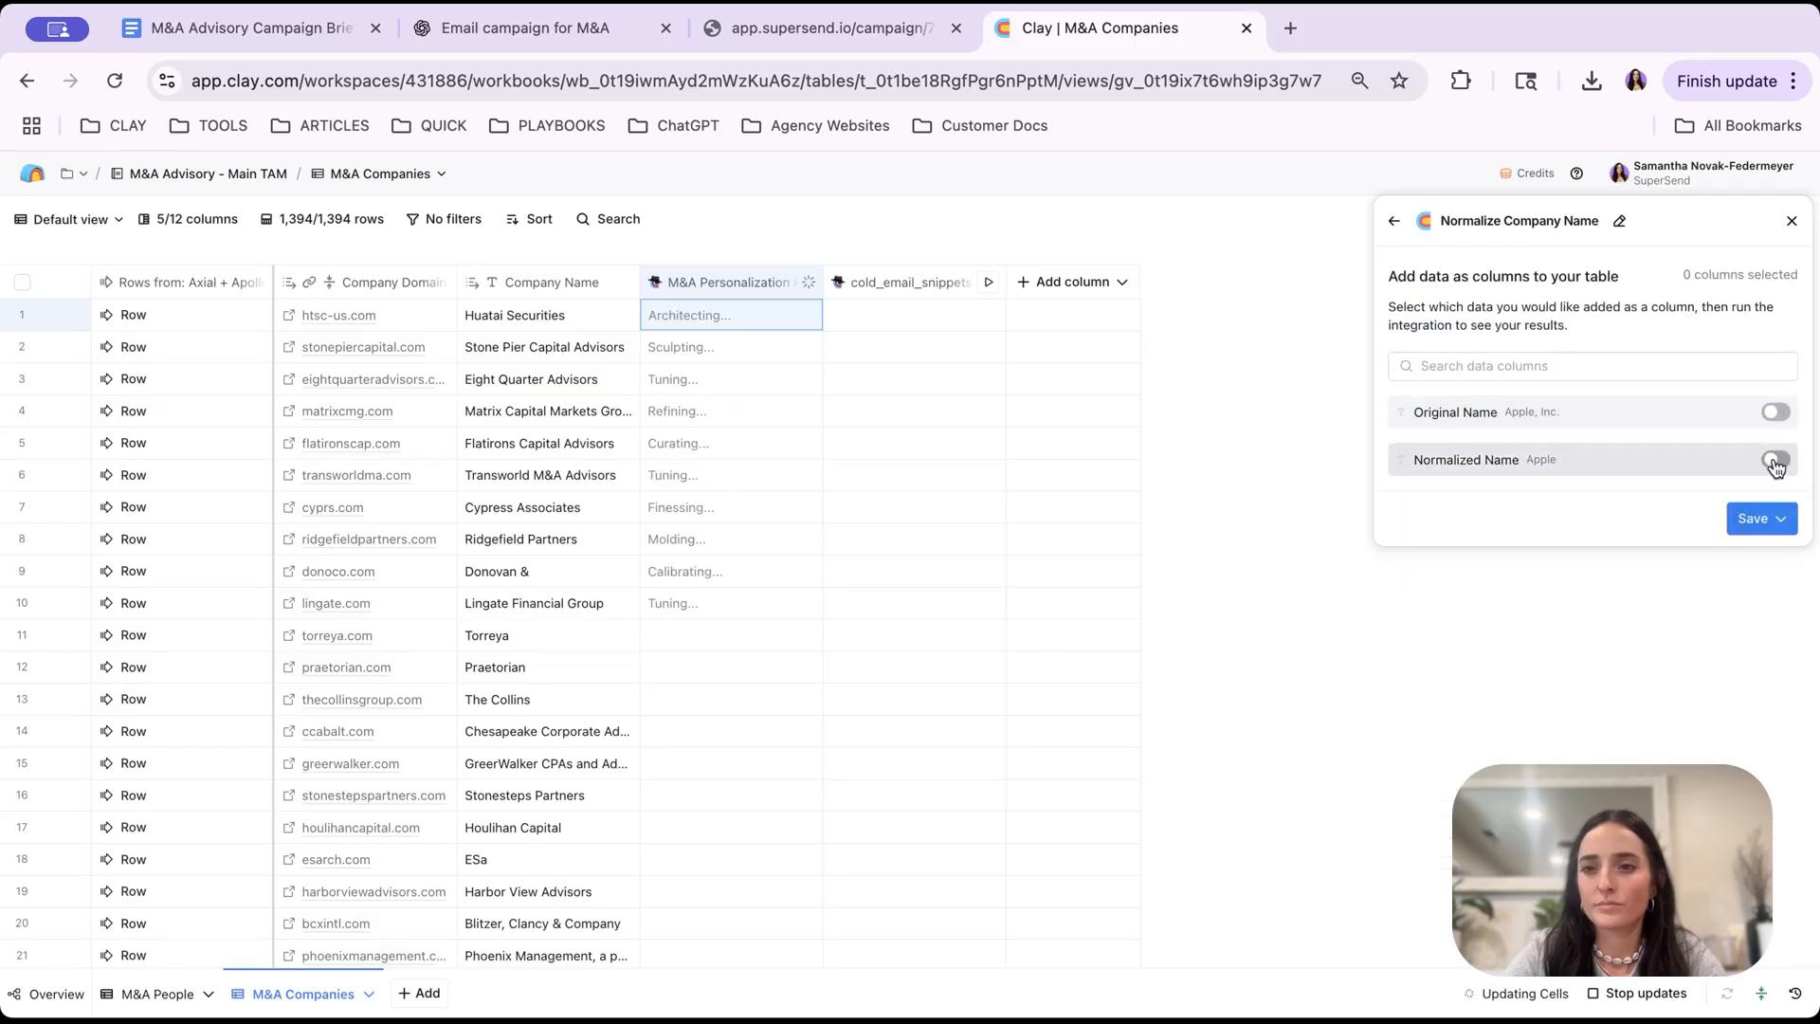
{"action": "left_click", "coordinate": [1781, 519]}
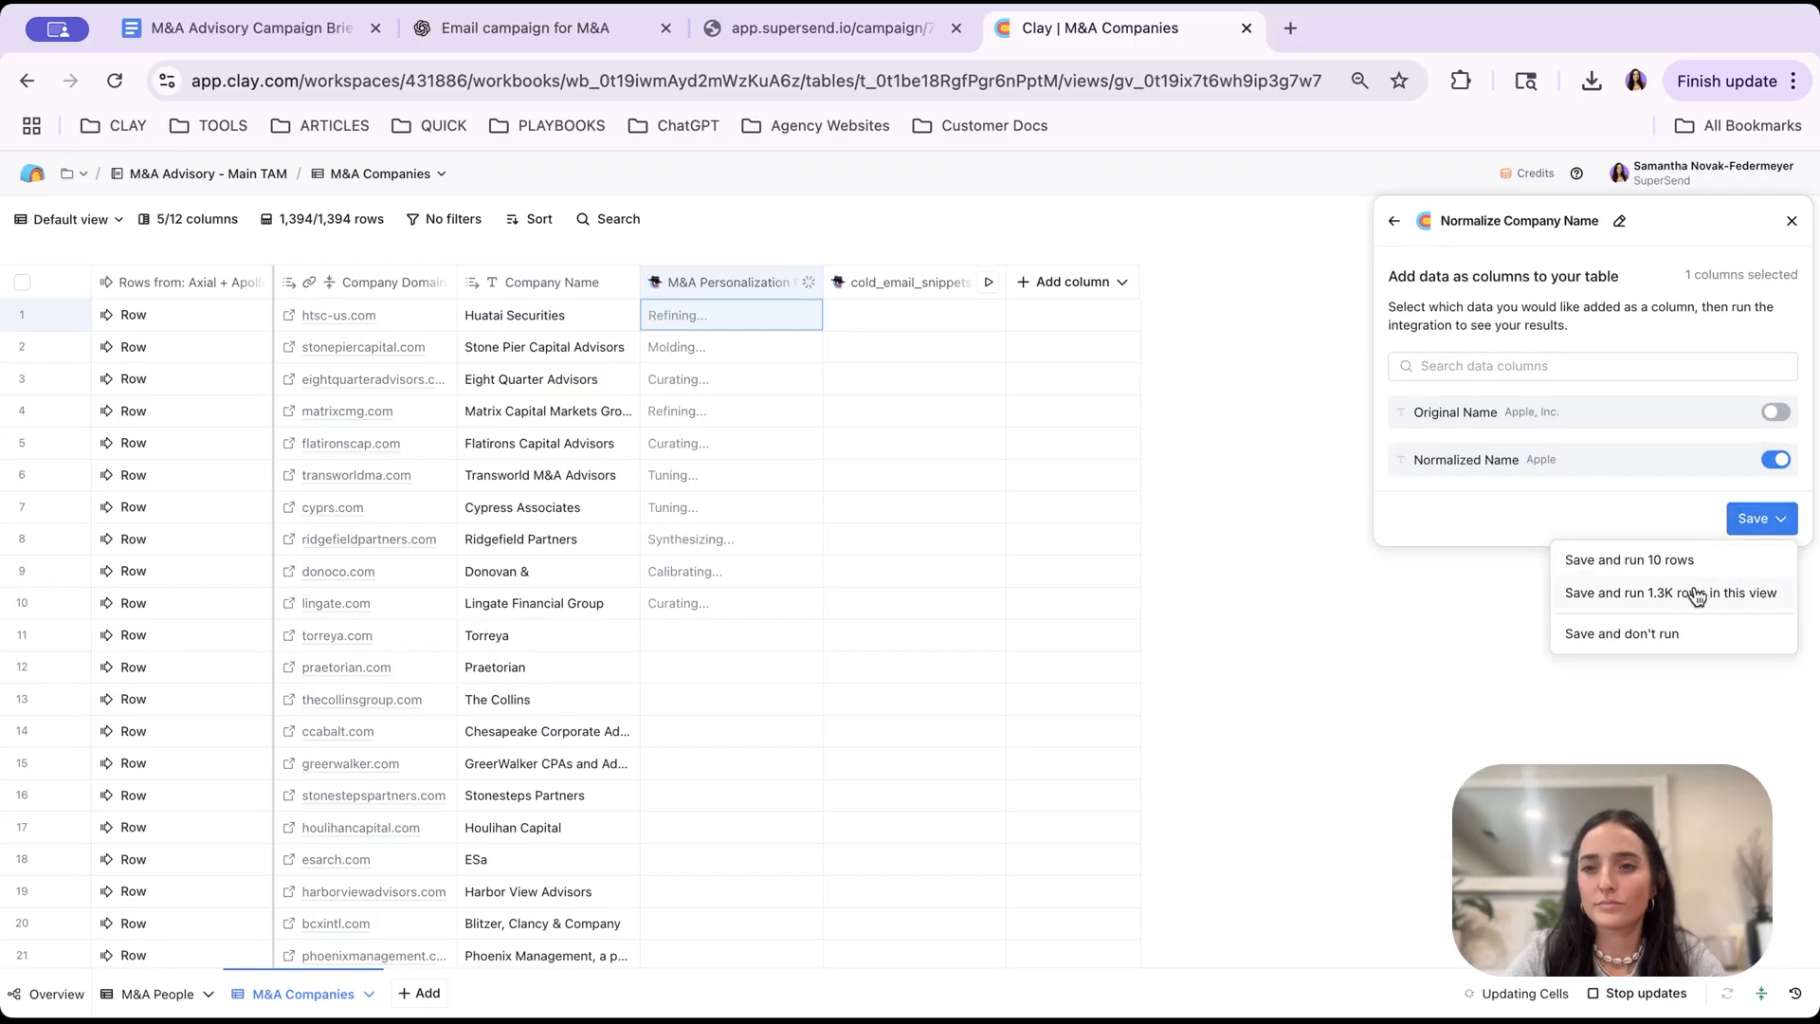
{"action": "left_click", "coordinate": [1696, 596]}
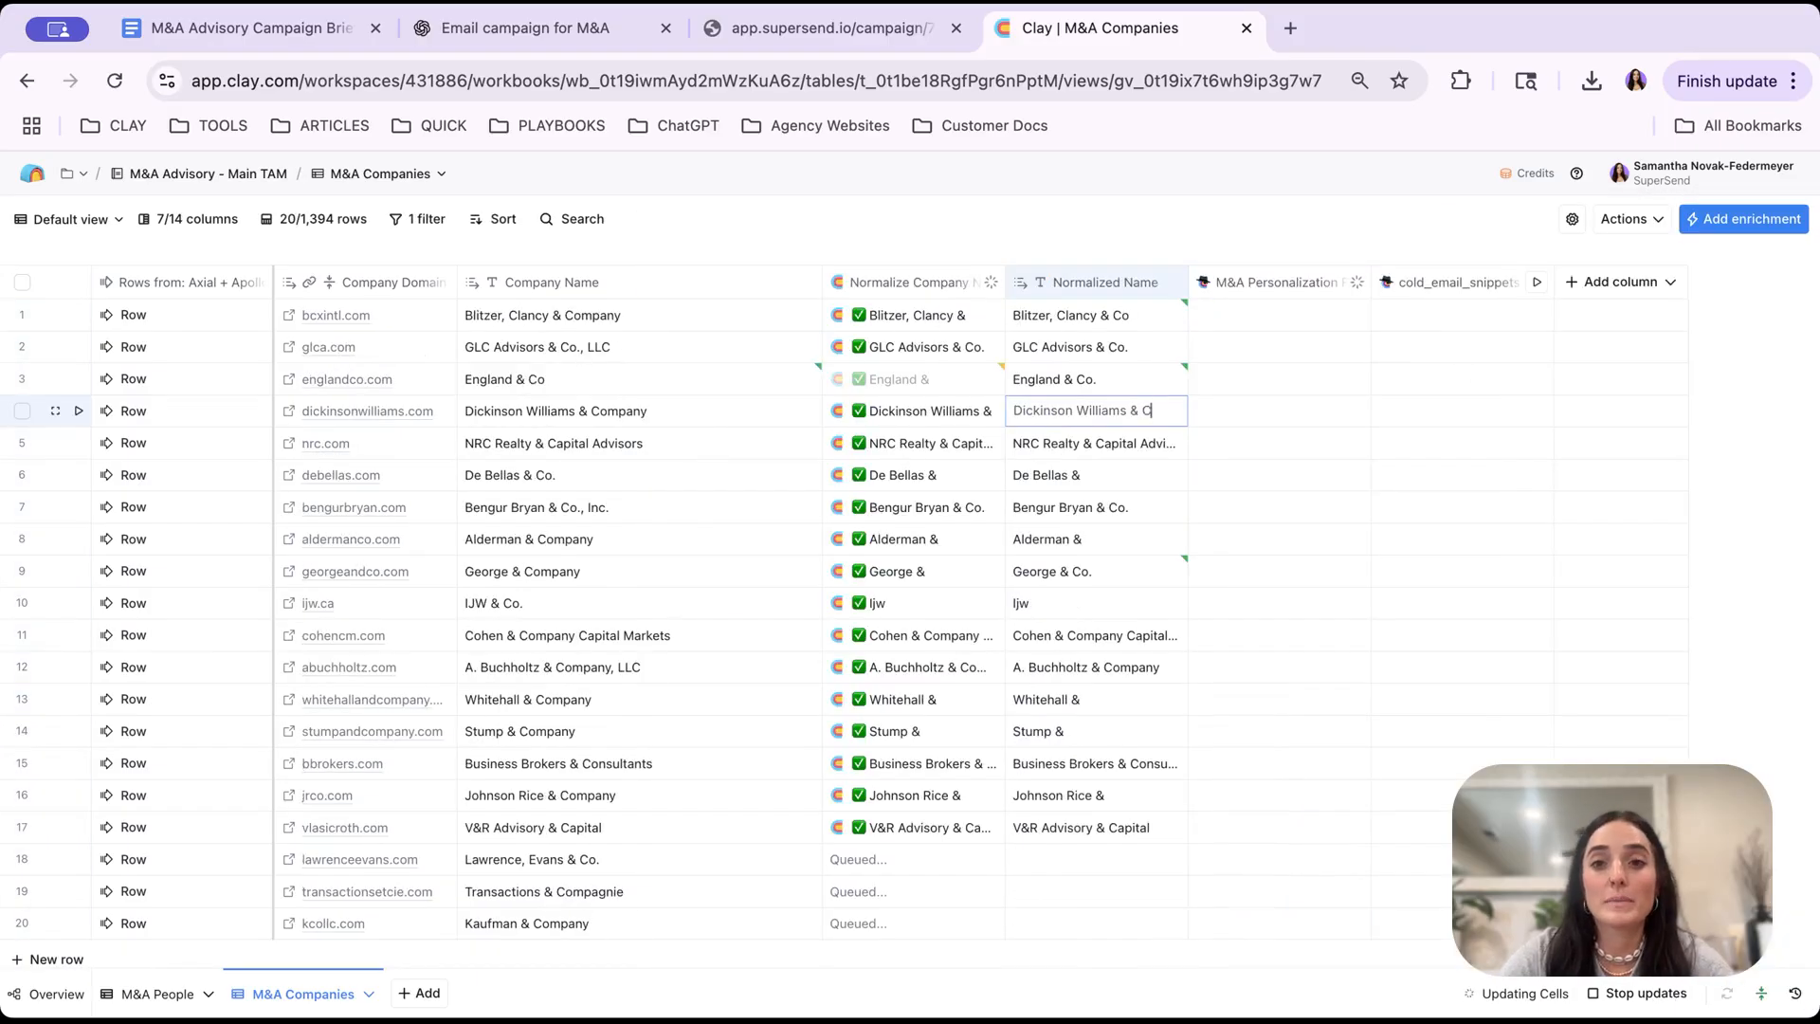
- Correct the Normalized Name values to Dickinson Williams & Co, De Bellas & Co. and Blitzer, Clancy & Co
{"action": "type", "text": "on Williams & Co"}
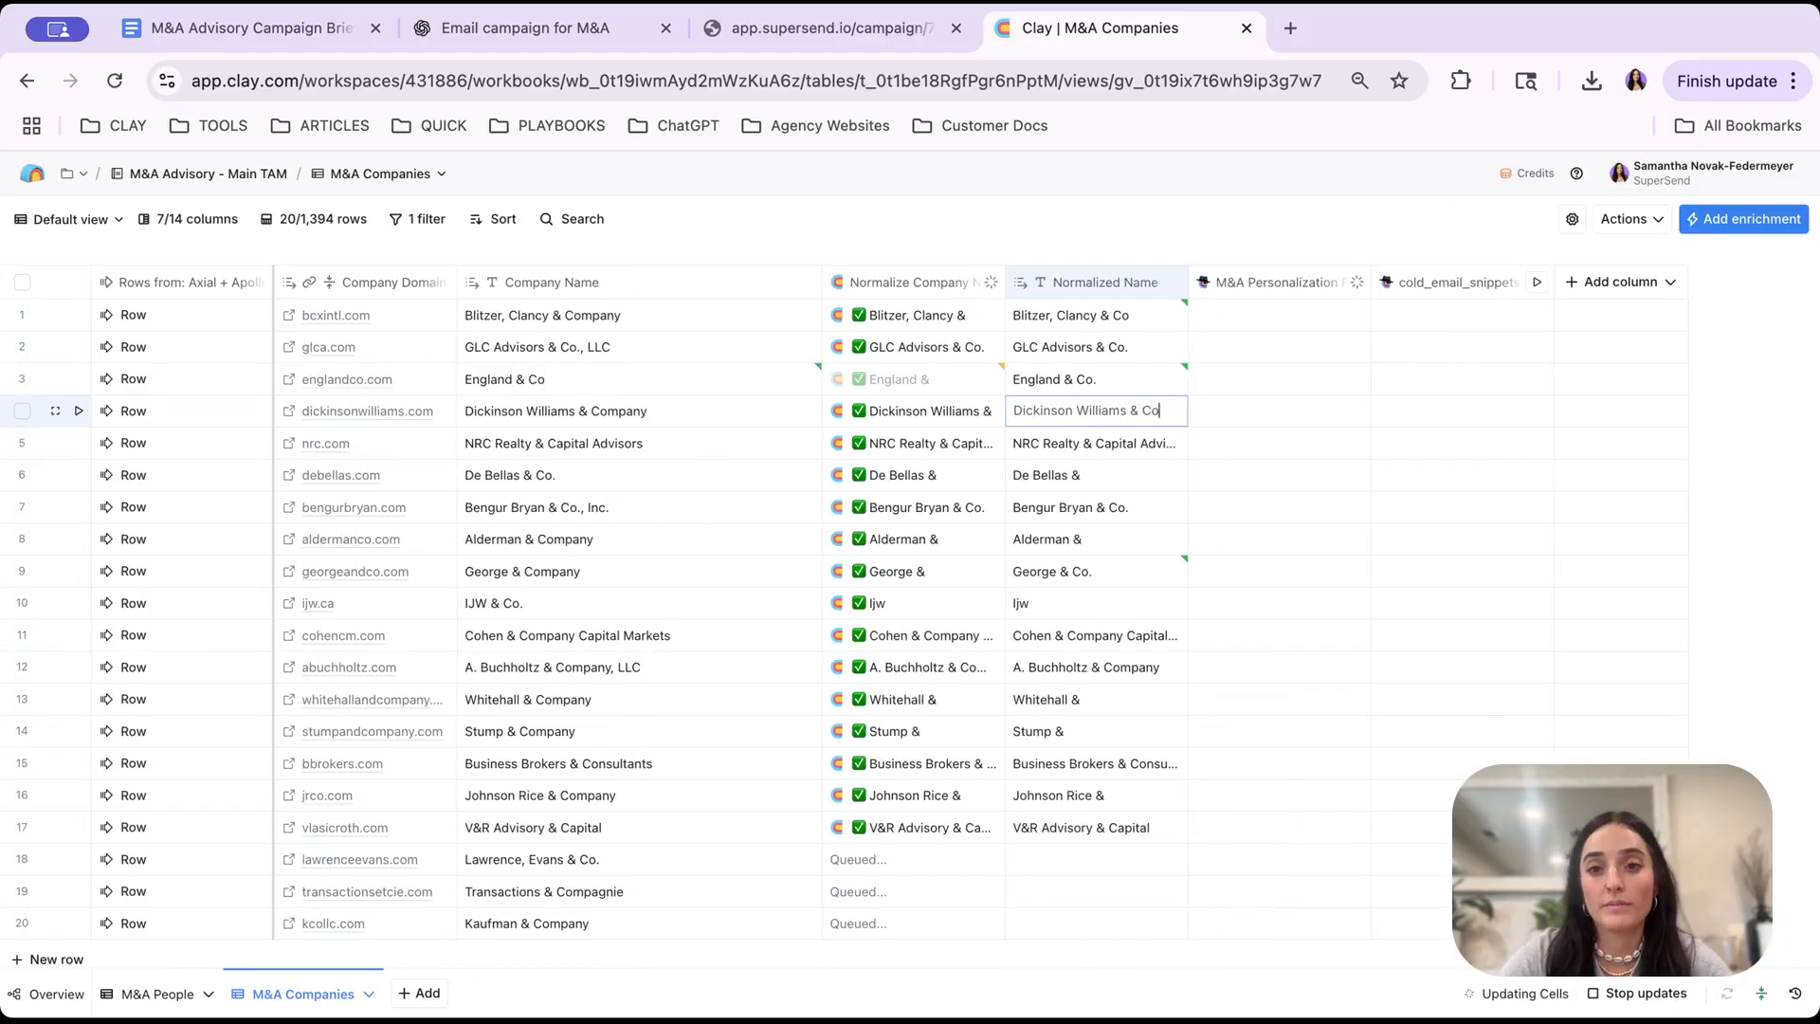
{"action": "double_click", "coordinate": [1100, 474]}
{"action": "left_click", "coordinate": [1113, 479]}
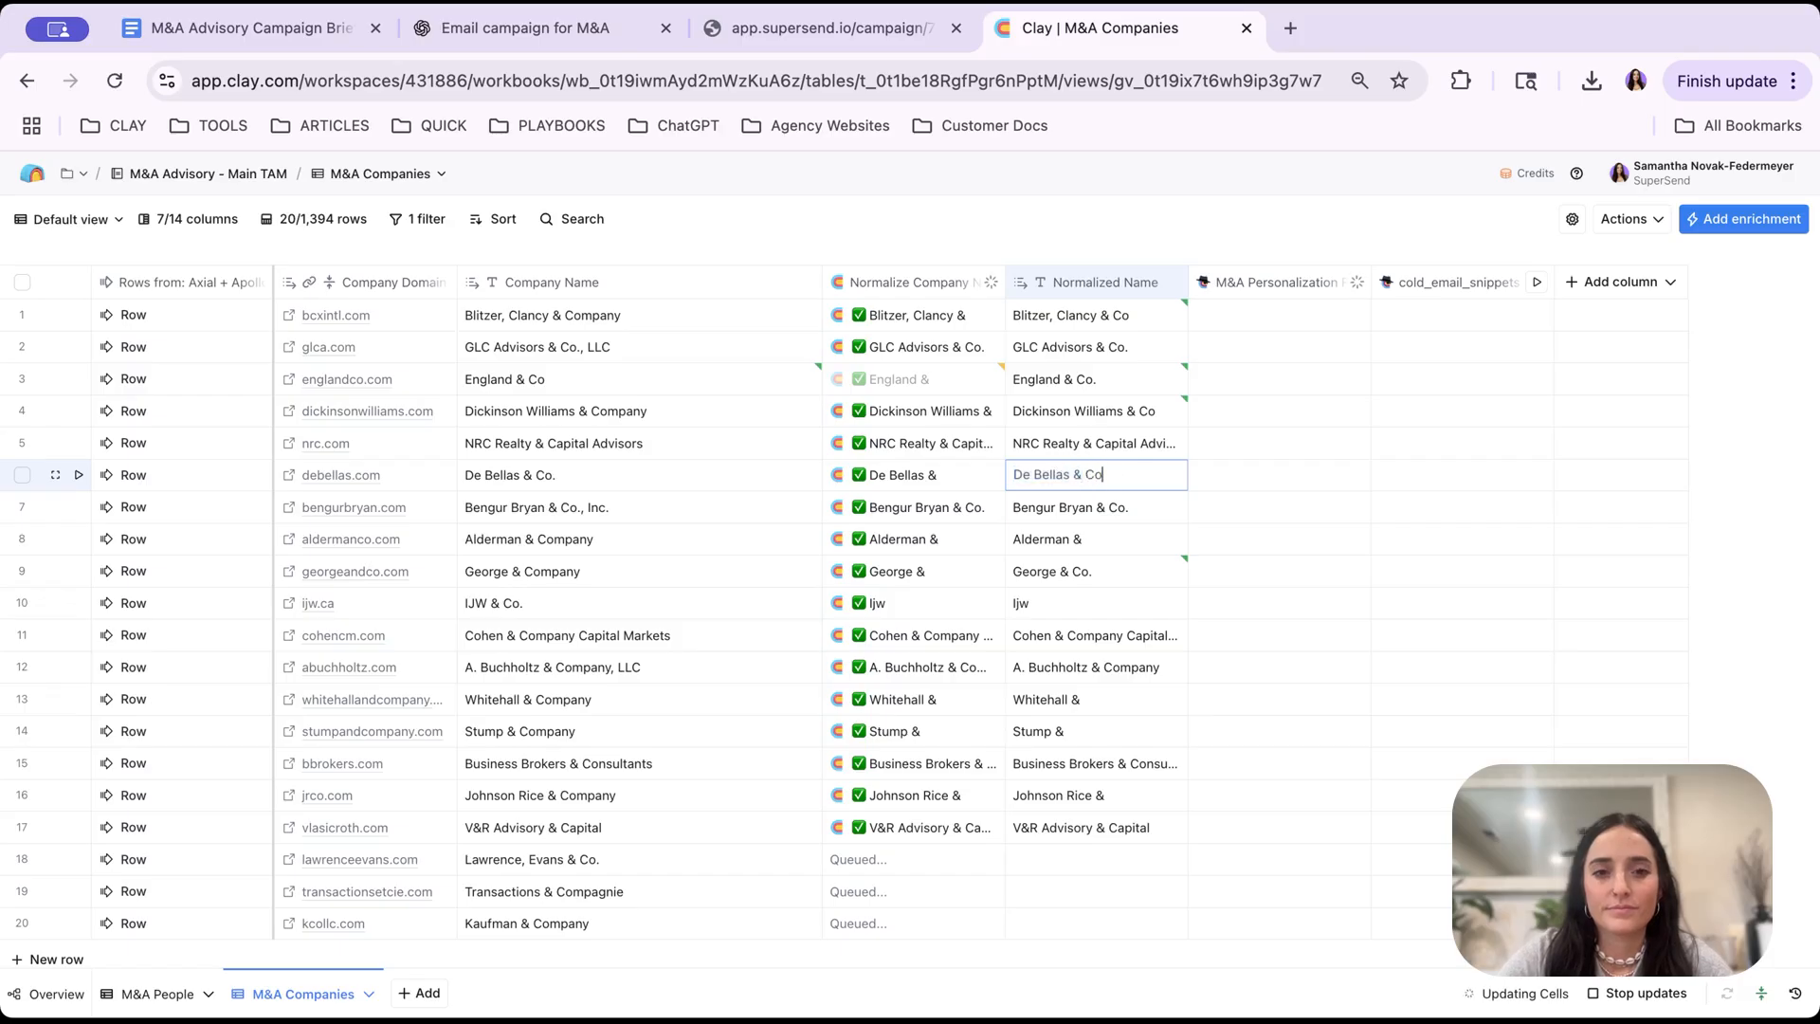
{"action": "type", "text": "Co."}
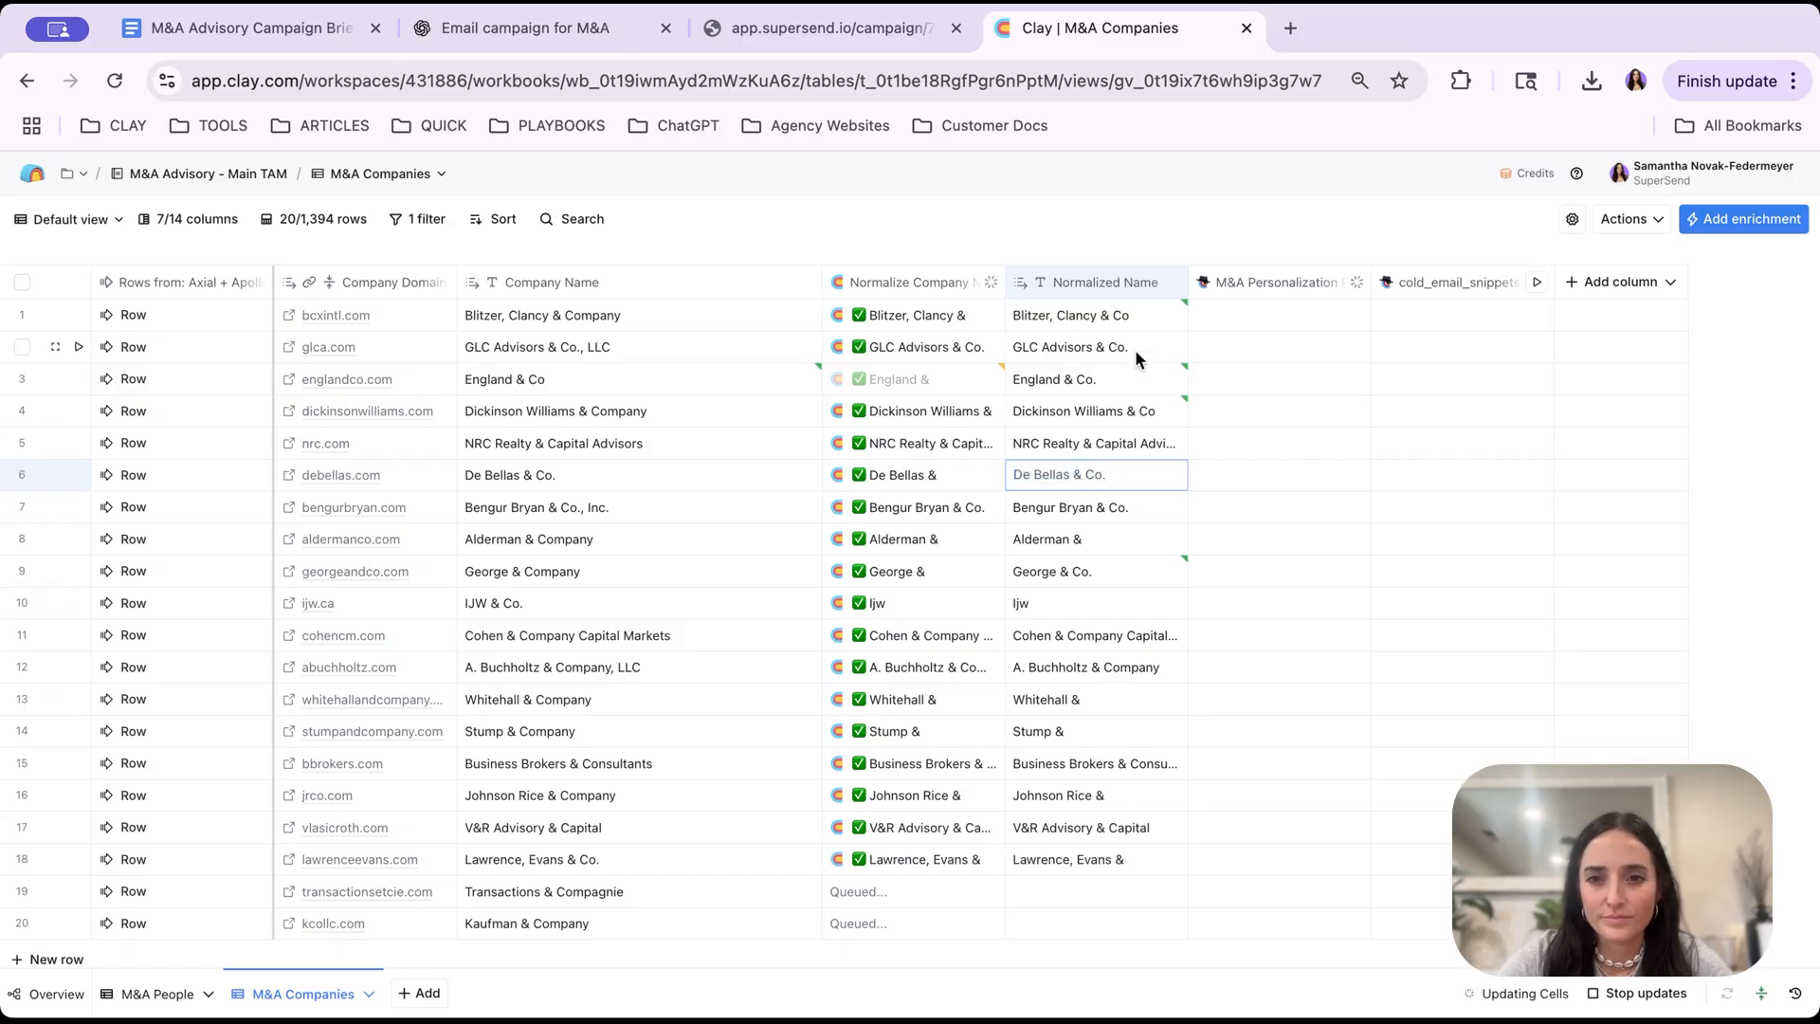
{"action": "double_click", "coordinate": [1138, 314]}
{"action": "left_click", "coordinate": [1142, 315]}
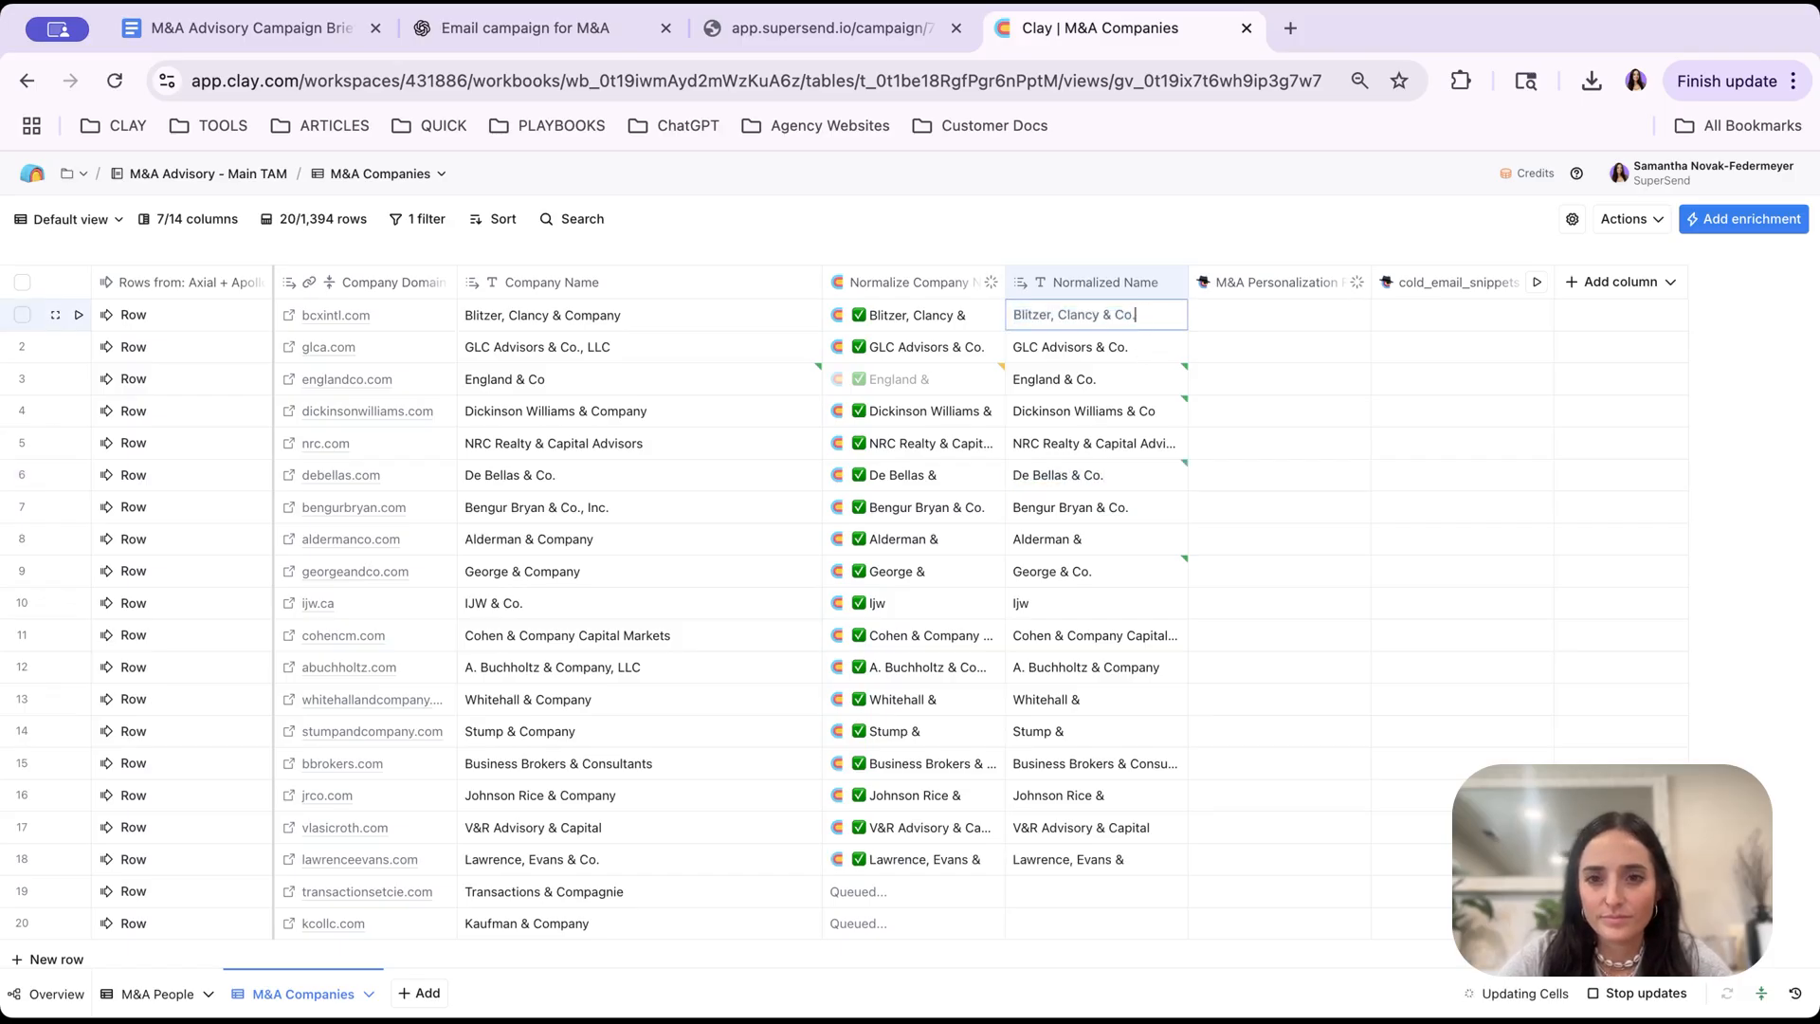
- Set the Normalized Name to Alderman & Co. for aldermanco.com and LJW & Co. for ijw.ca
{"action": "left_click", "coordinate": [1107, 545]}
{"action": "double_click", "coordinate": [1107, 545]}
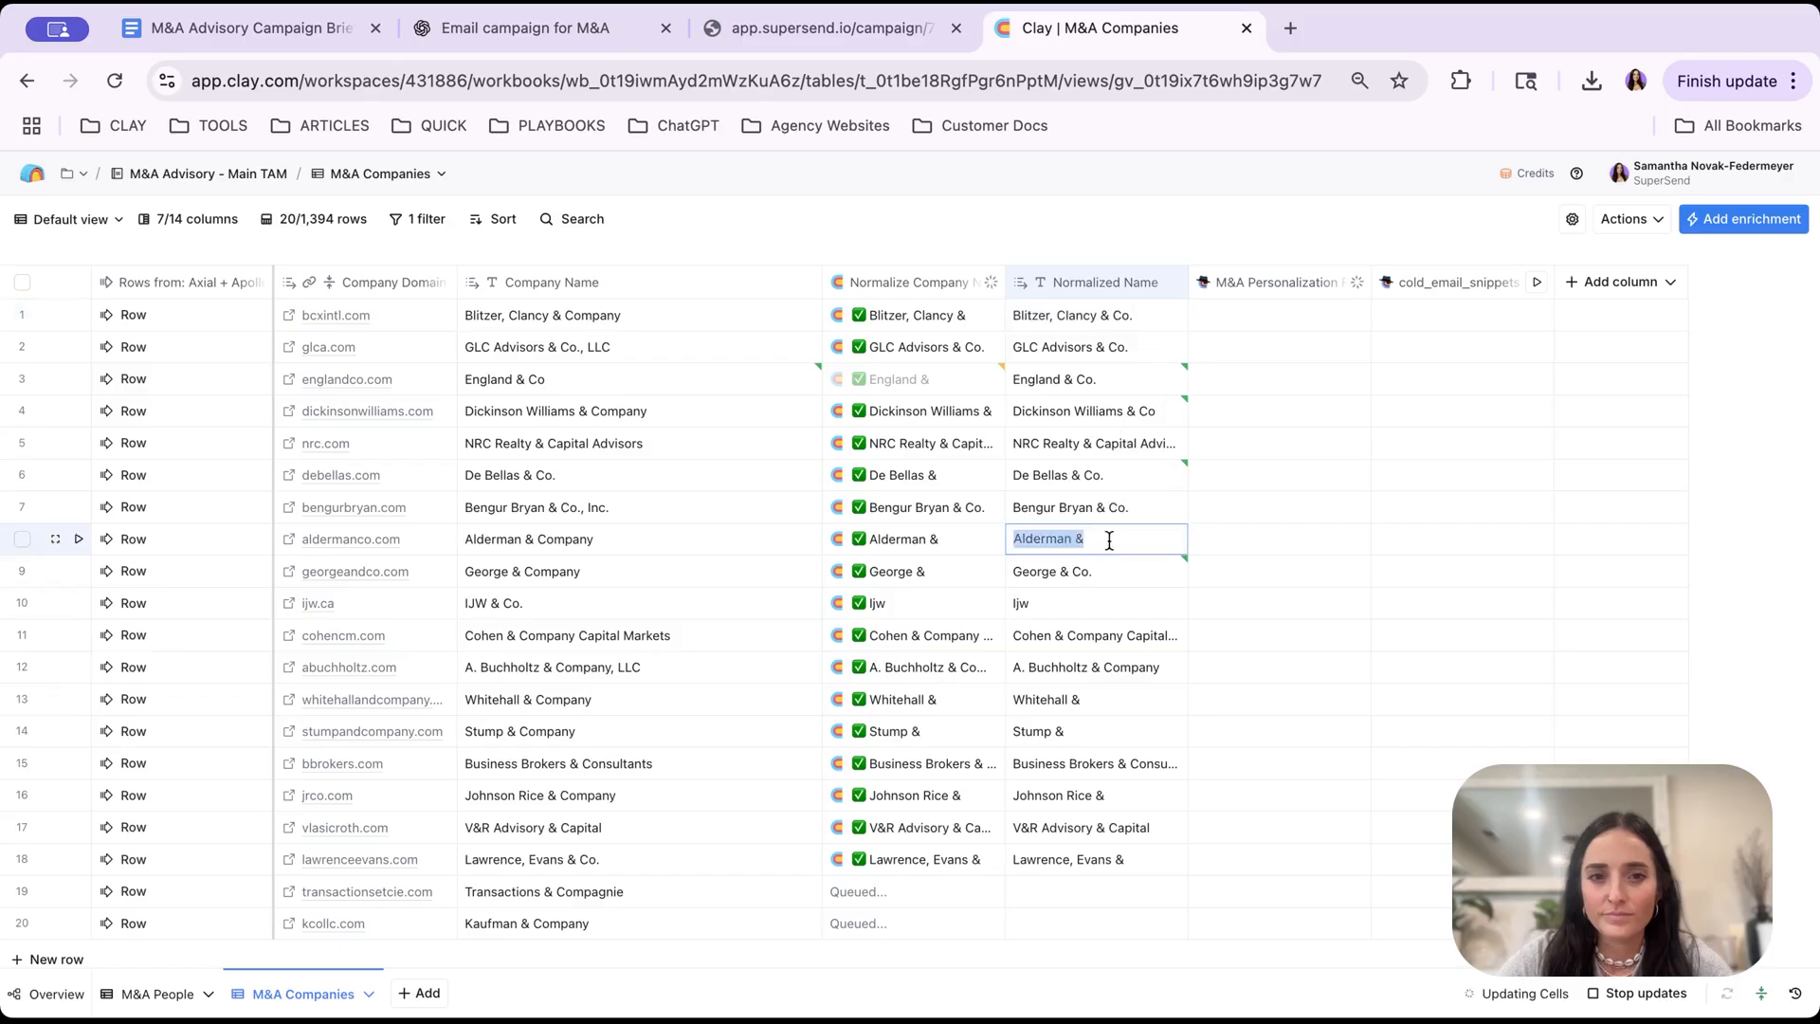
{"action": "left_click", "coordinate": [1109, 543]}
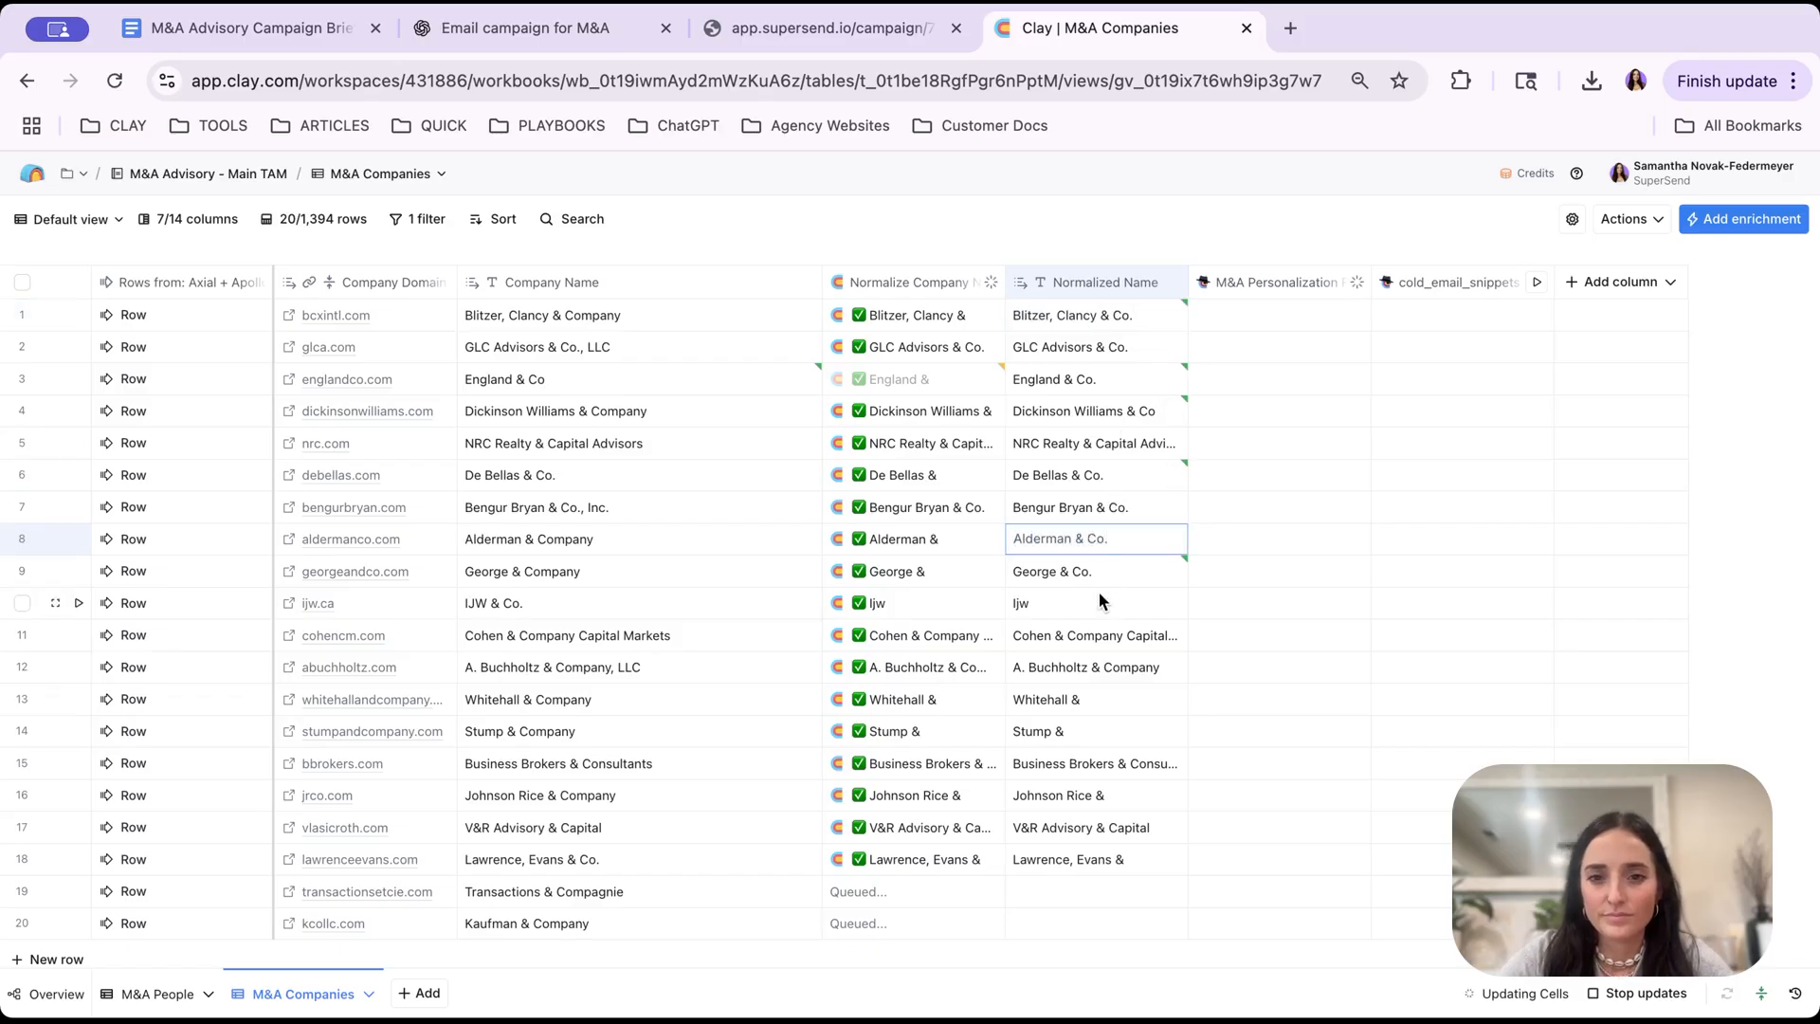
{"action": "double_click", "coordinate": [1082, 604]}
{"action": "type", "text": "LJW"}
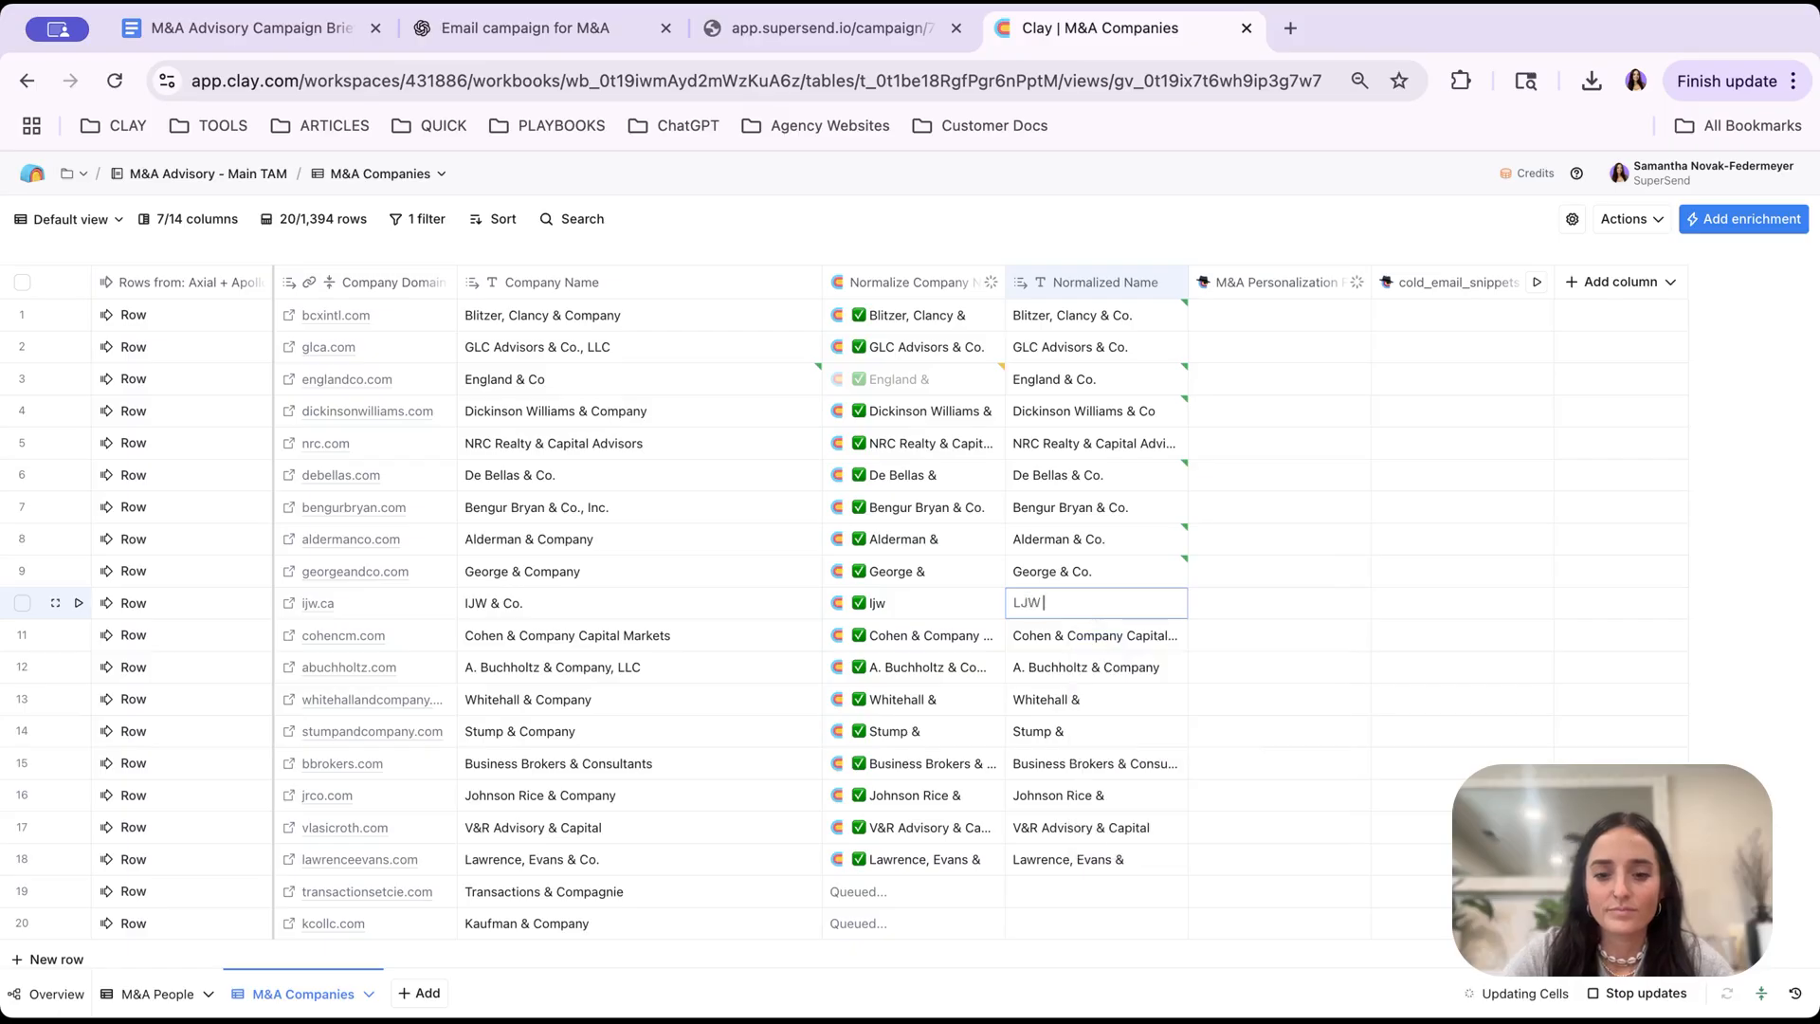
{"action": "type", "text": " & Co."}
{"action": "key", "text": "Return"}
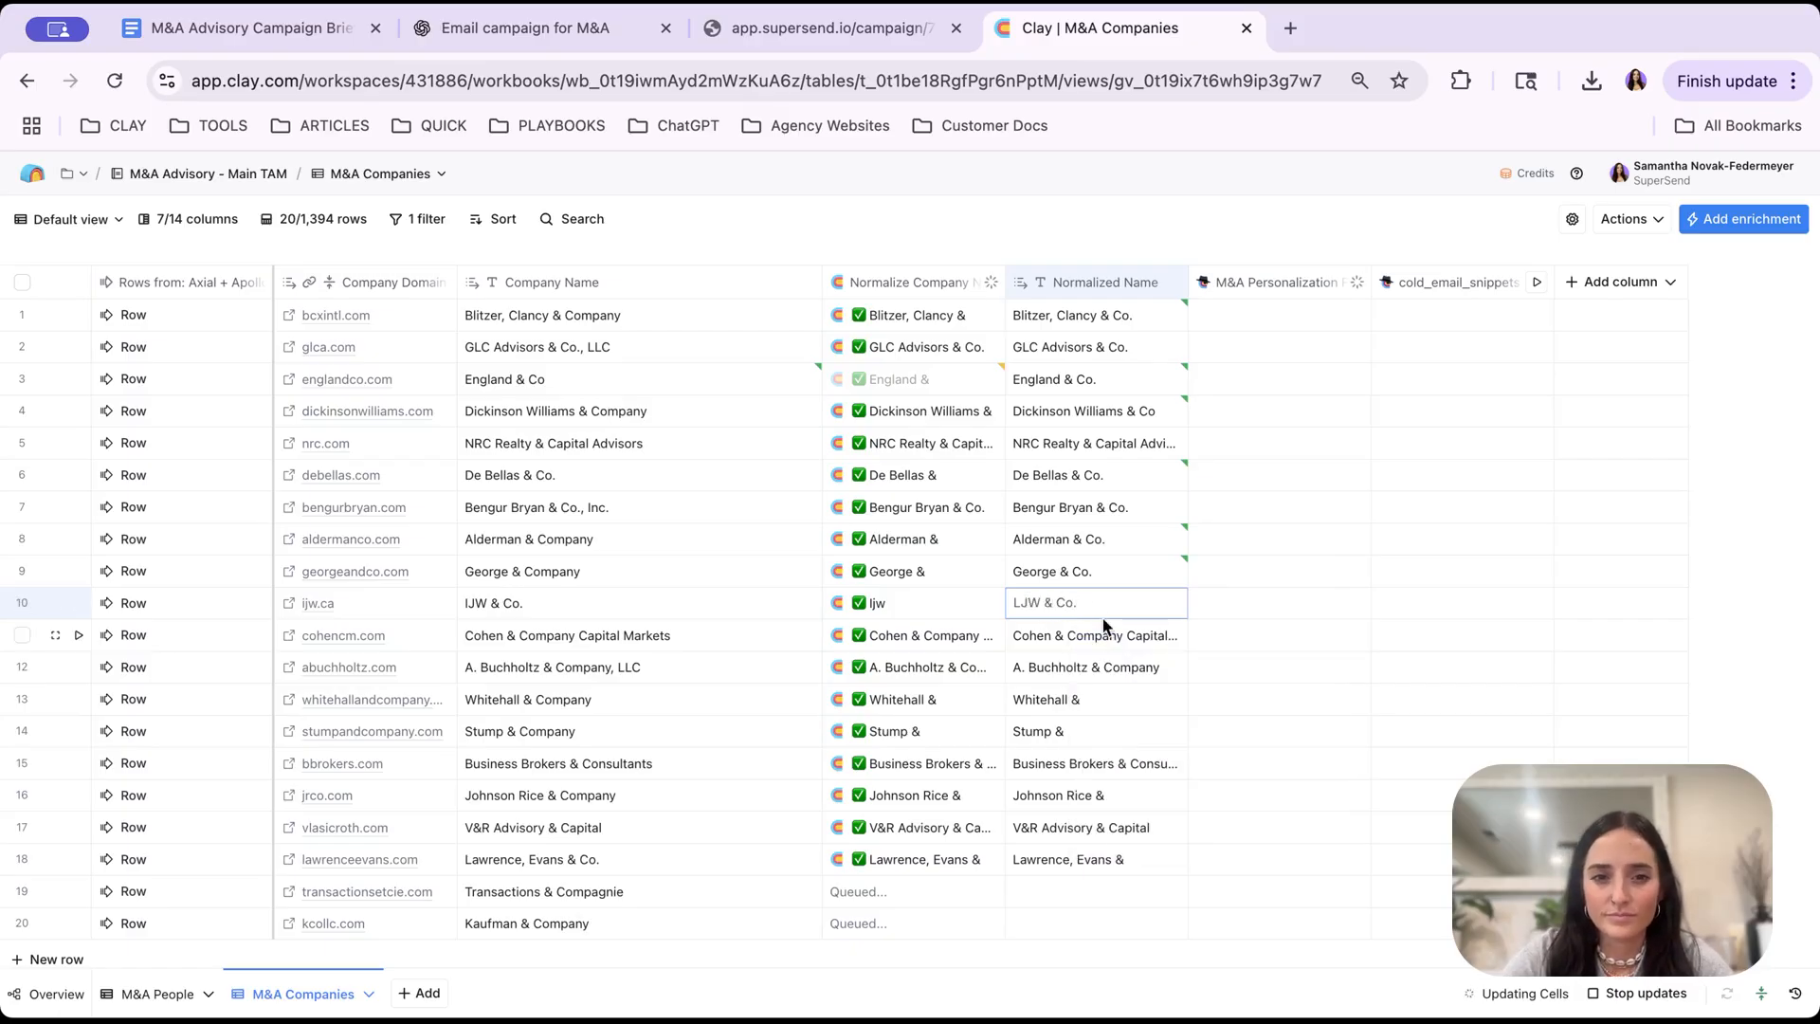
- Complete the Normalized Name values as Whitehall & Co. and Stump & Co
{"action": "double_click", "coordinate": [1090, 698]}
{"action": "left_click", "coordinate": [1106, 700]}
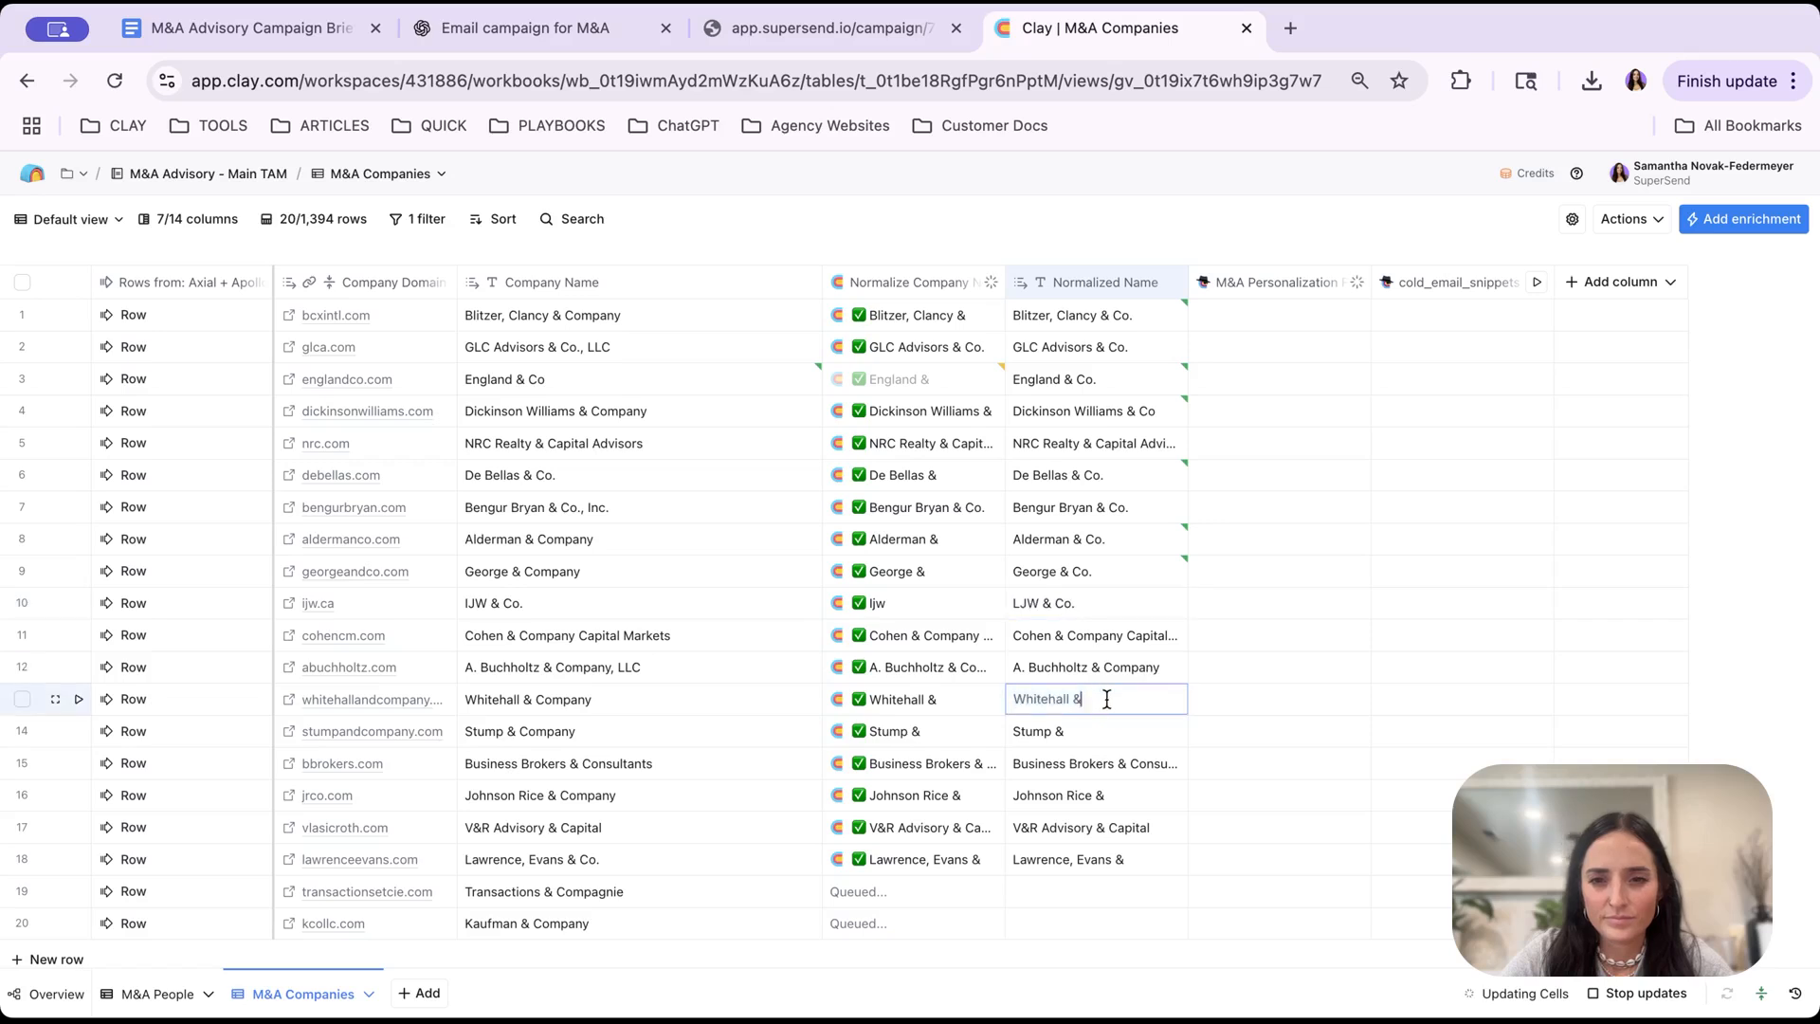
{"action": "left_click", "coordinate": [1107, 731]}
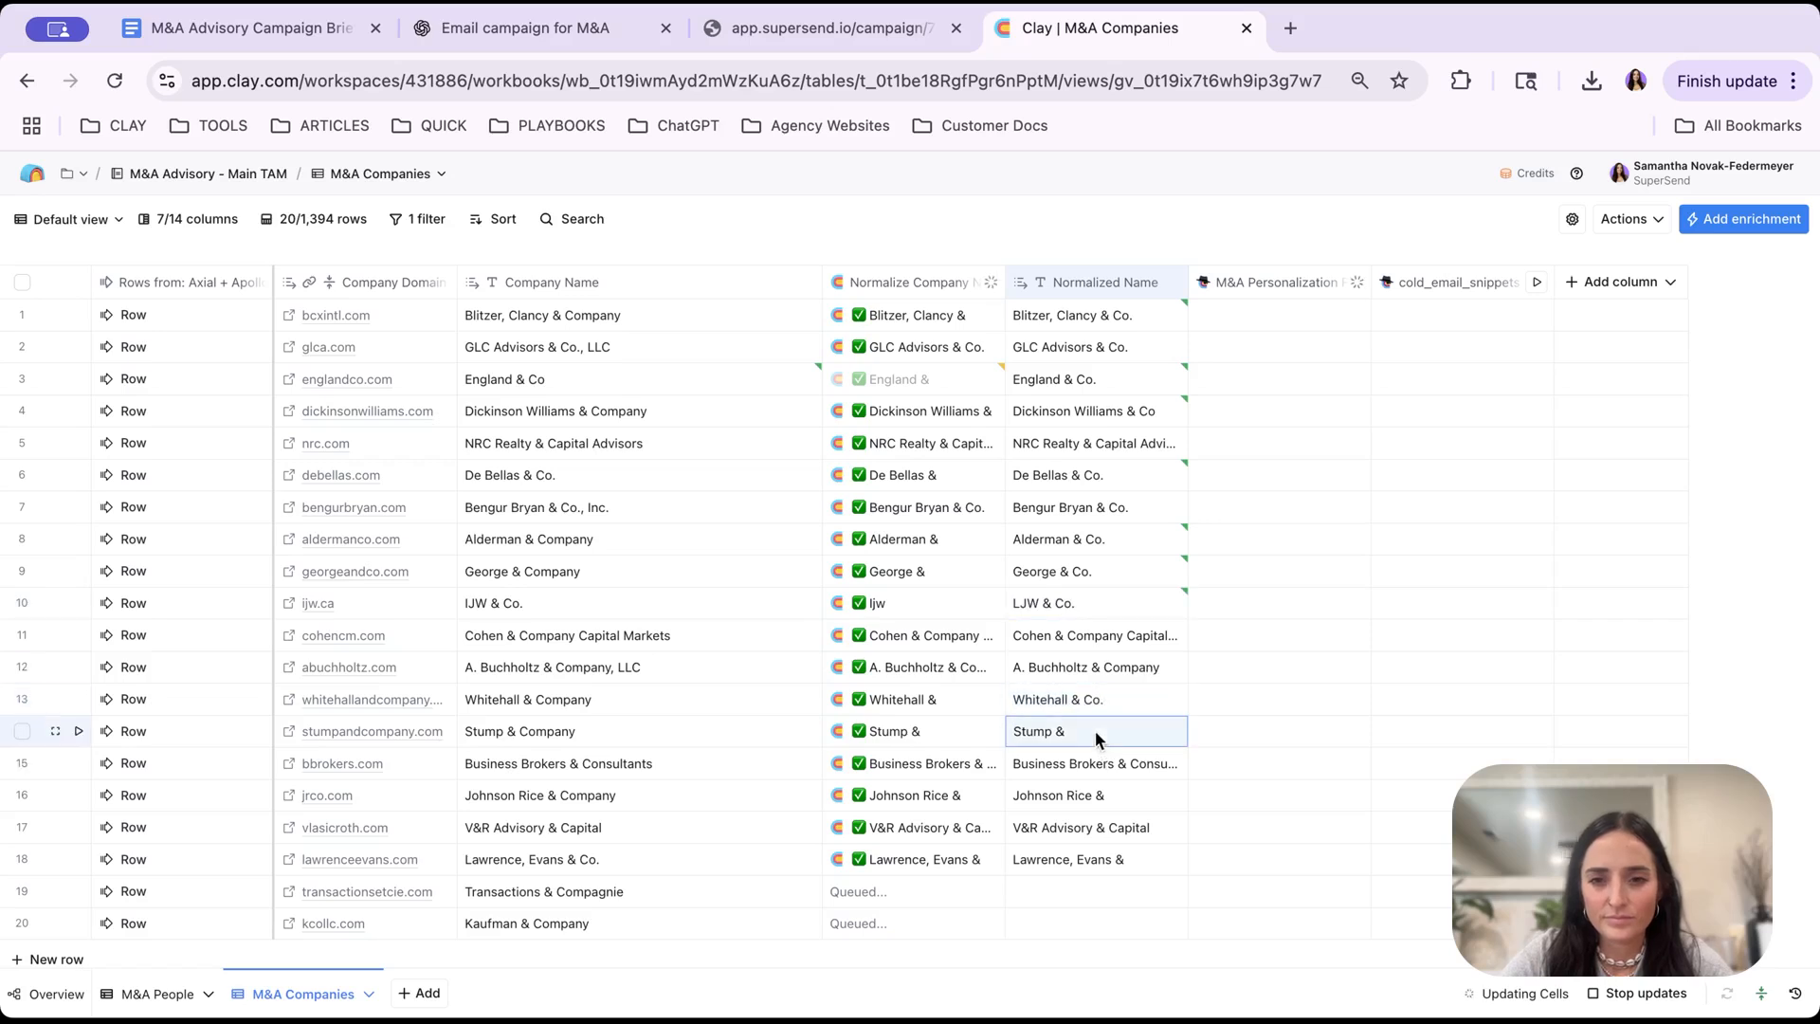
{"action": "double_click", "coordinate": [1109, 730]}
{"action": "left_click", "coordinate": [1114, 729]}
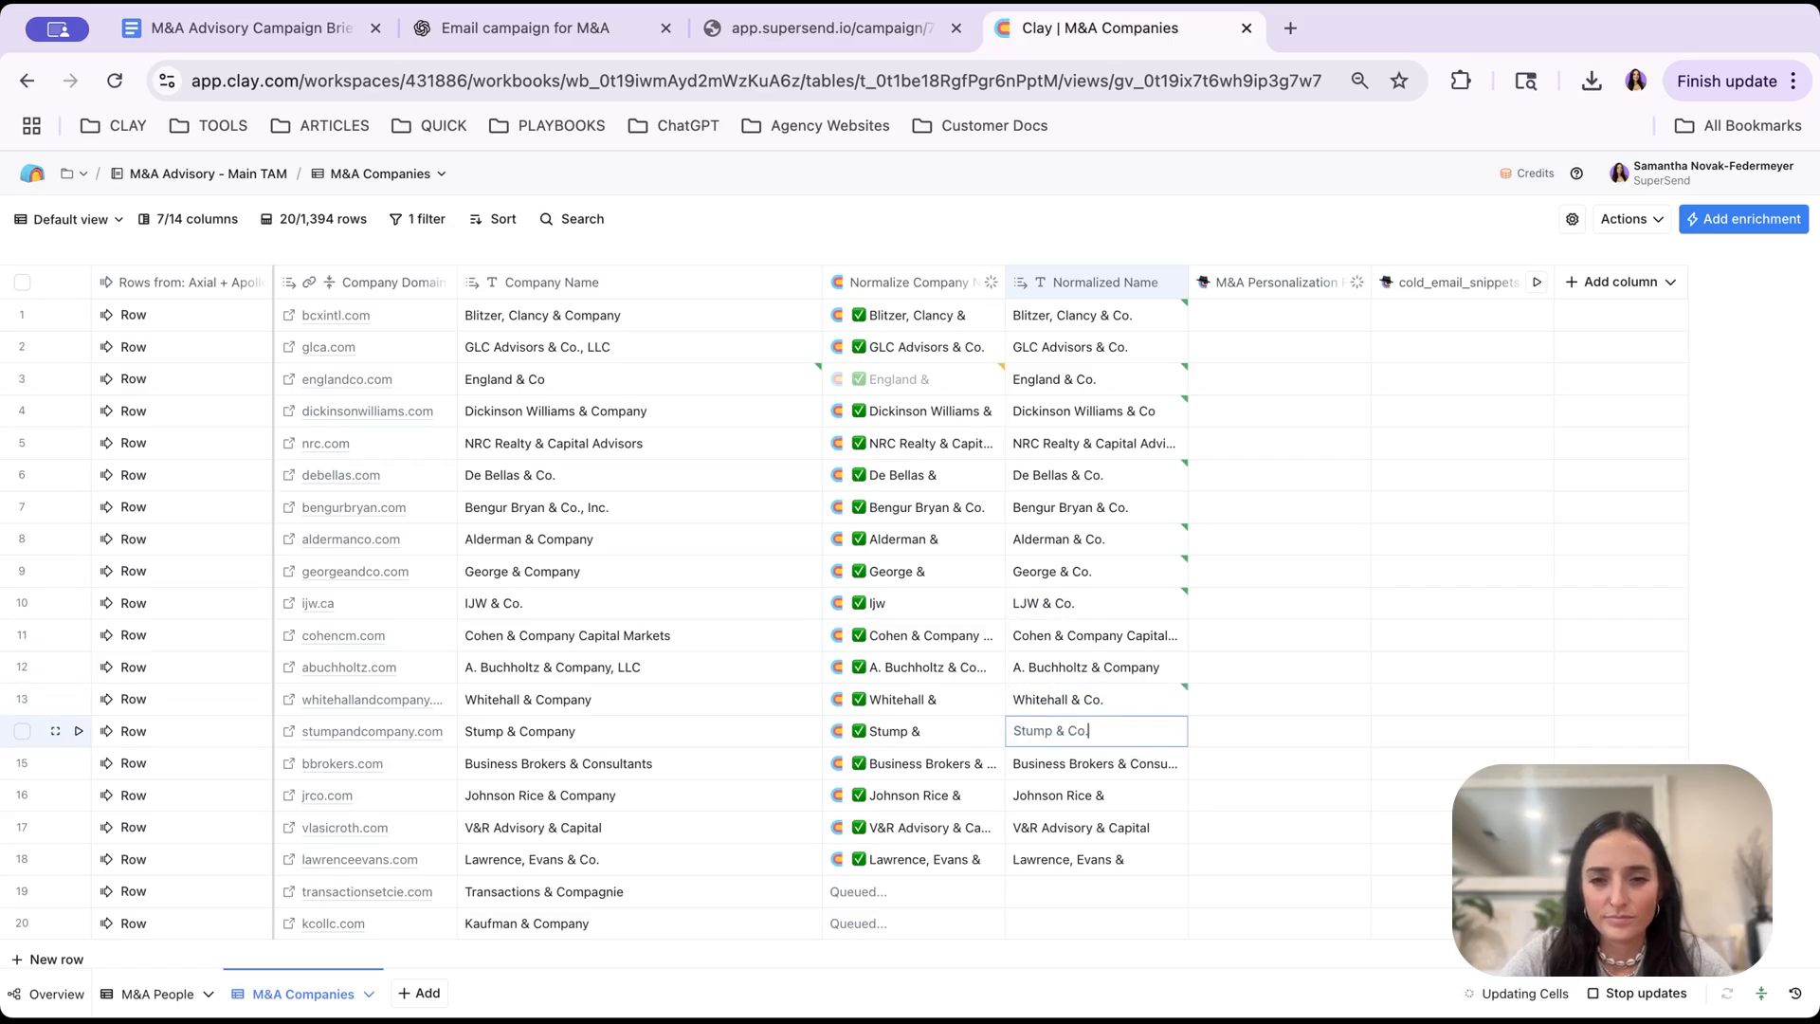
- Complete the Normalized Name values as Johnson Rice & Co. and Lawrence, Evans & Co
{"action": "left_click", "coordinate": [1134, 795]}
{"action": "double_click", "coordinate": [1135, 796]}
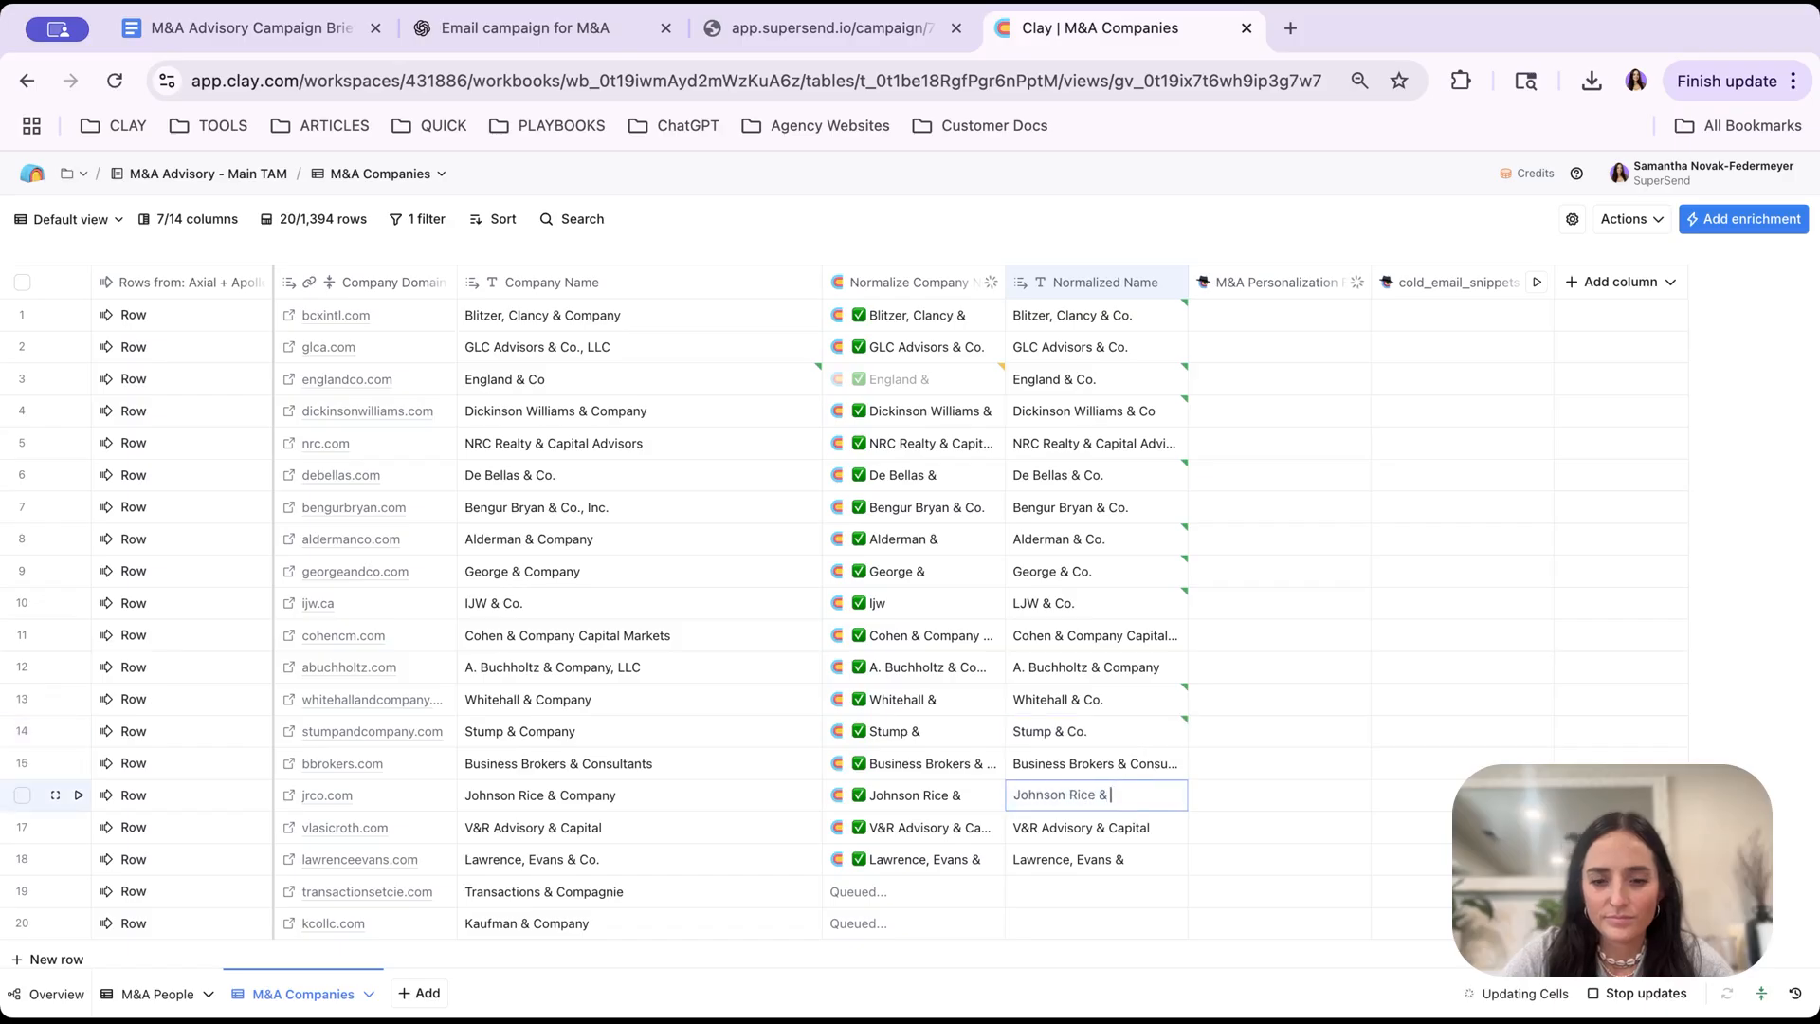
{"action": "type", "text": "Co."}
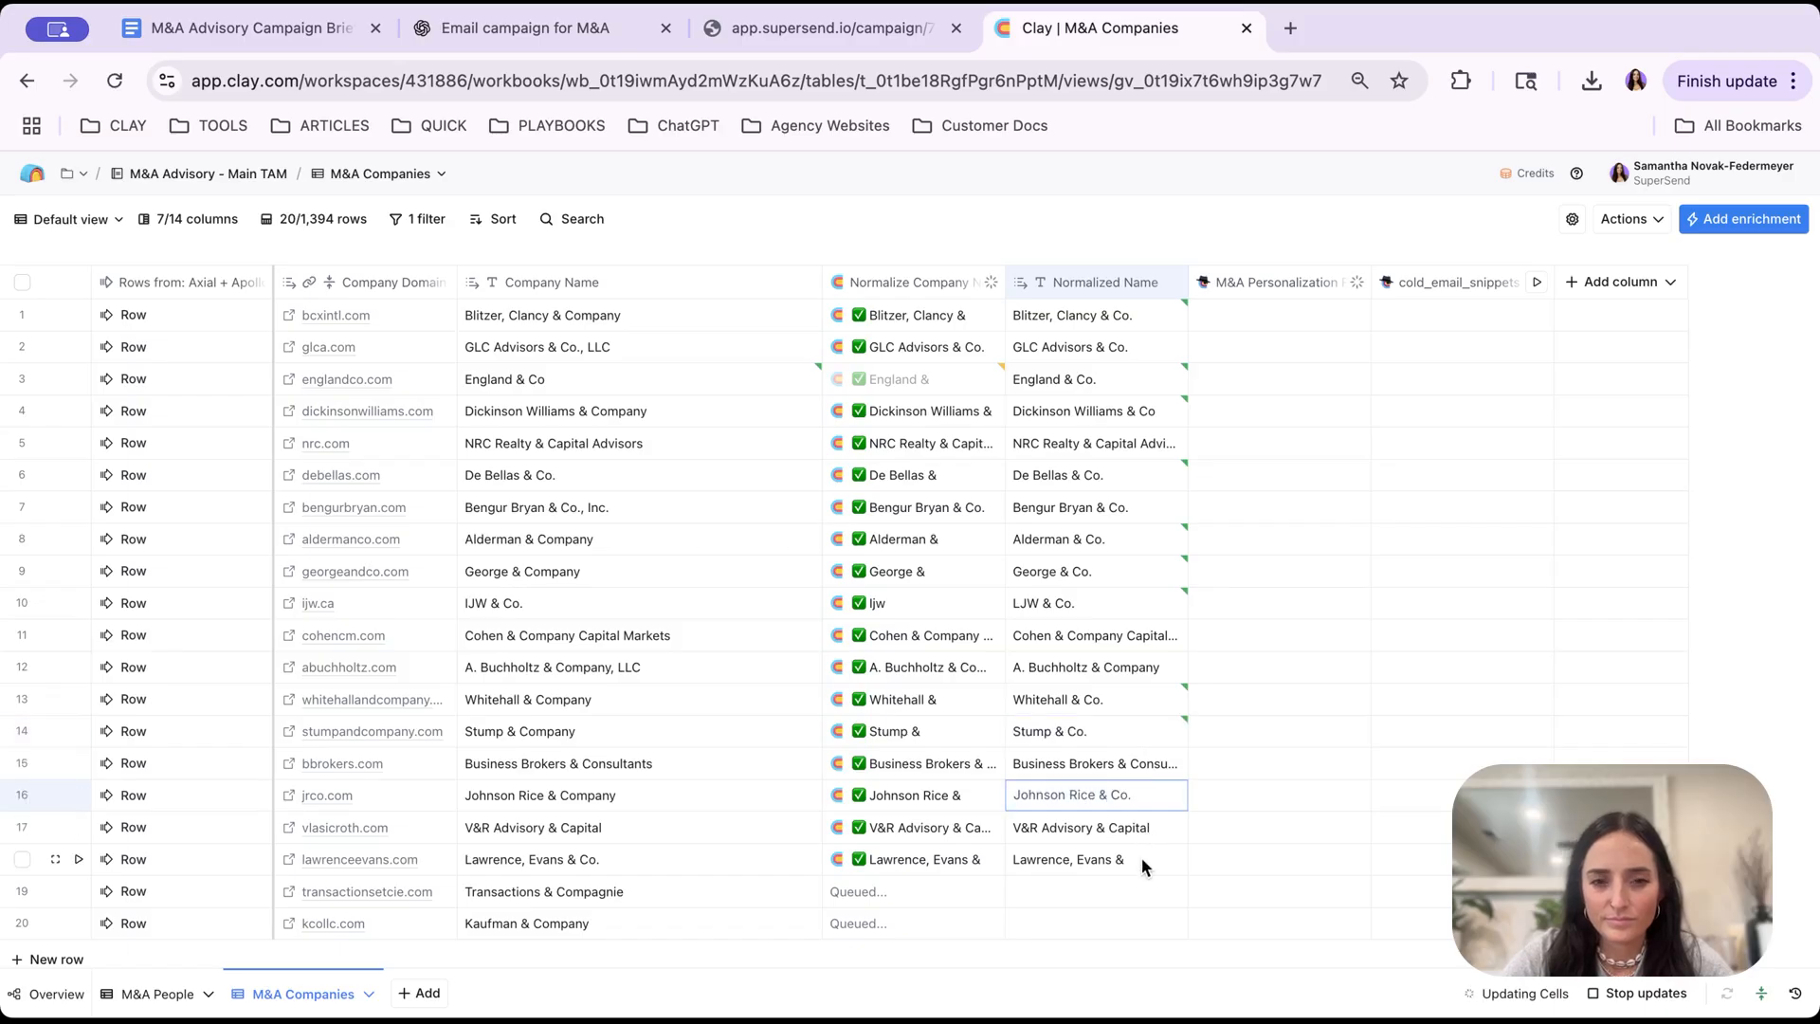
{"action": "left_click", "coordinate": [1145, 859]}
{"action": "double_click", "coordinate": [1146, 859]}
{"action": "left_click", "coordinate": [1145, 859]}
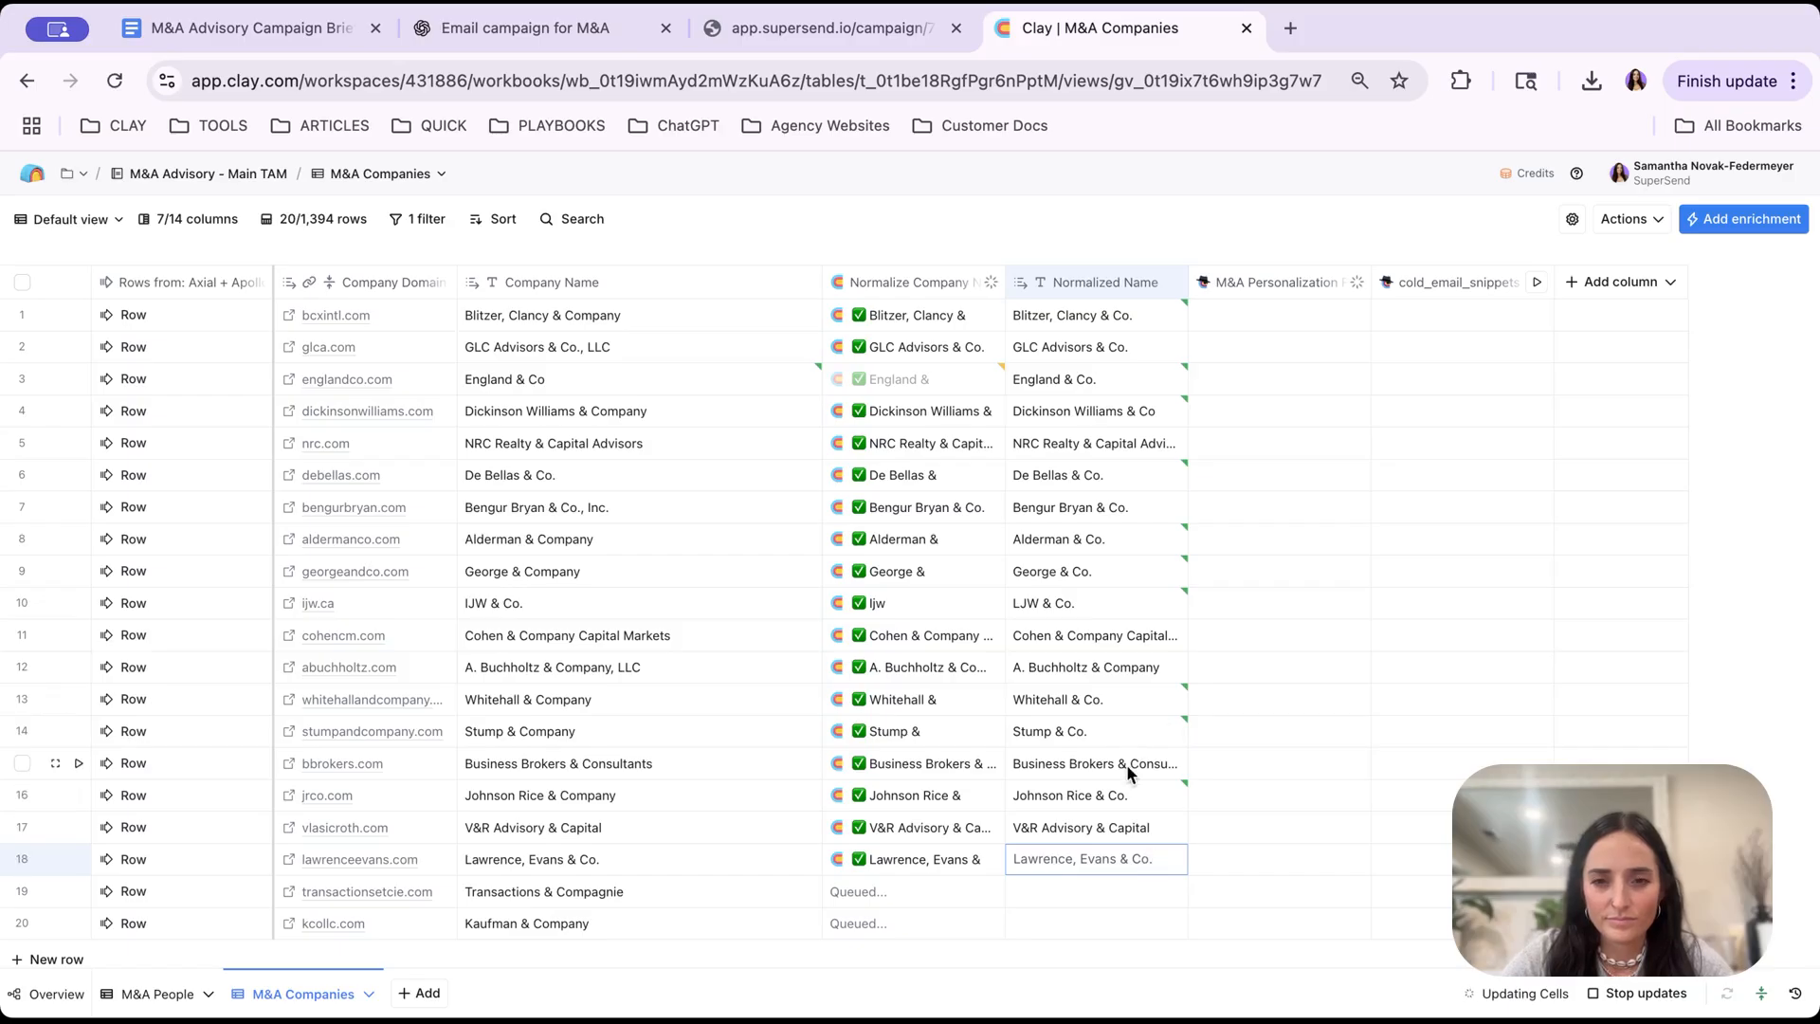
- Clear the "& c" value from the Company Name filter in the M&A Companies table
{"action": "left_click", "coordinate": [424, 231]}
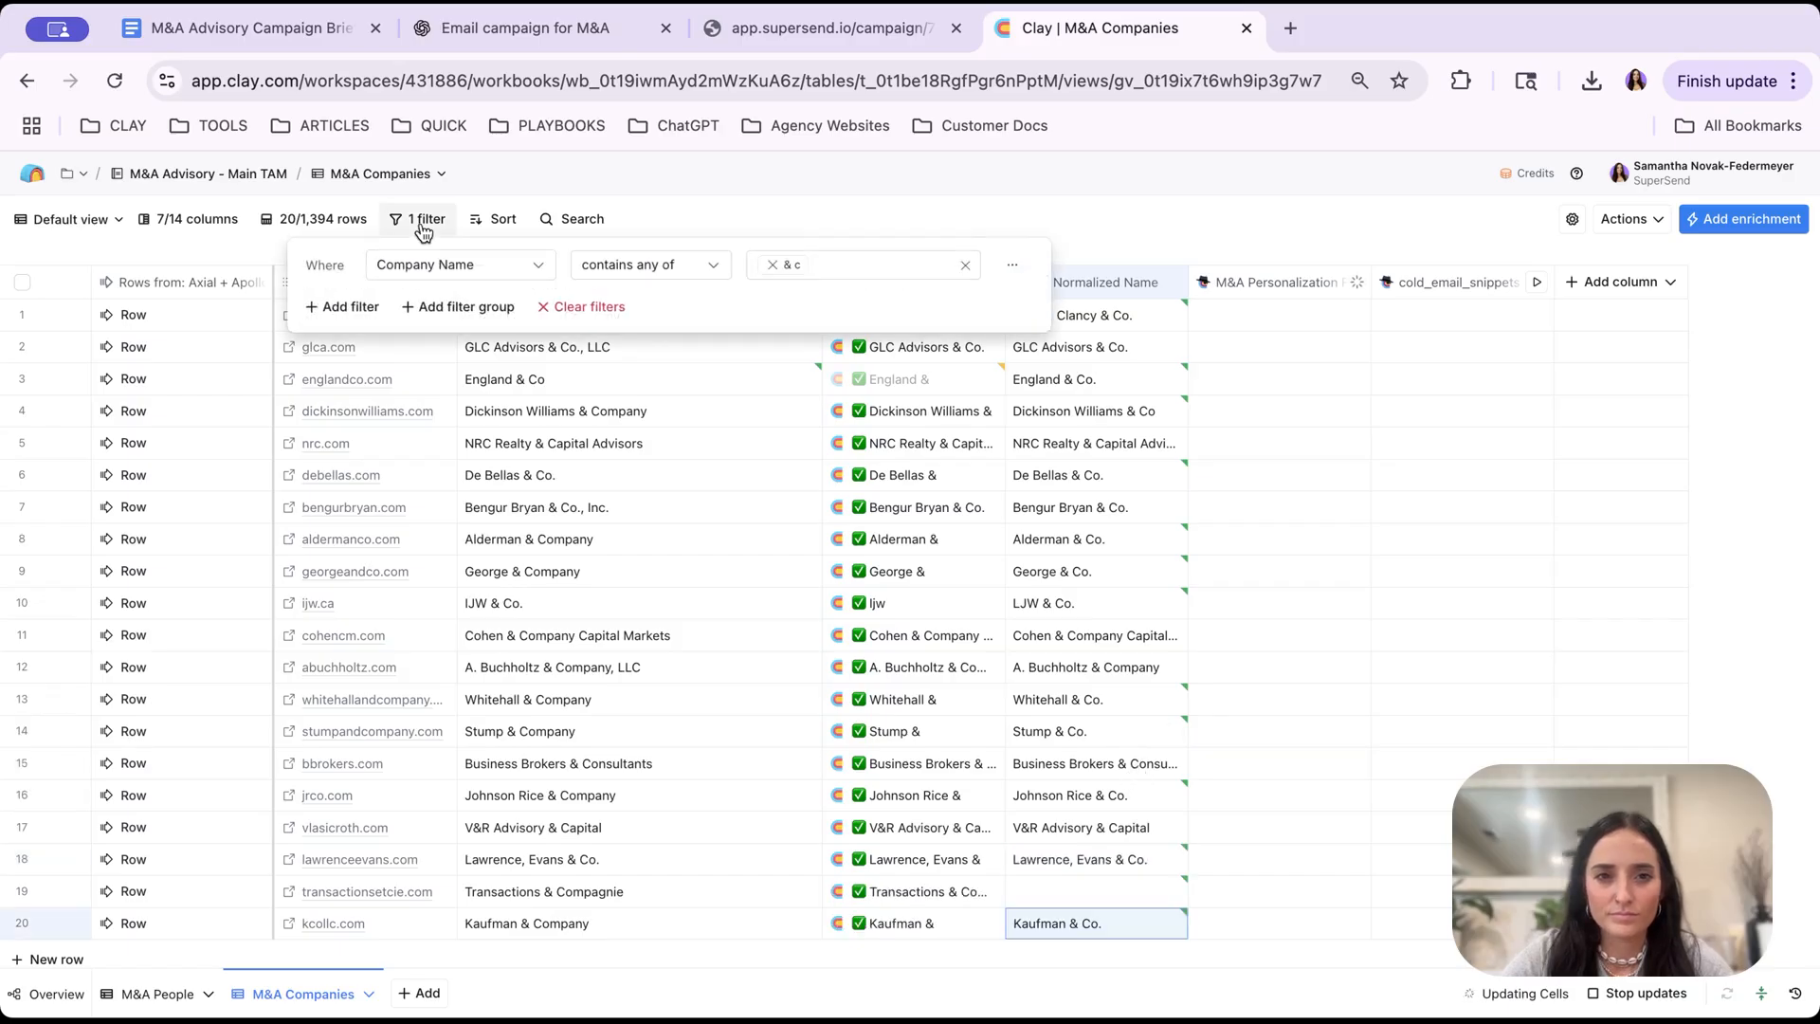
{"action": "left_click", "coordinate": [772, 266]}
{"action": "left_click", "coordinate": [1092, 223]}
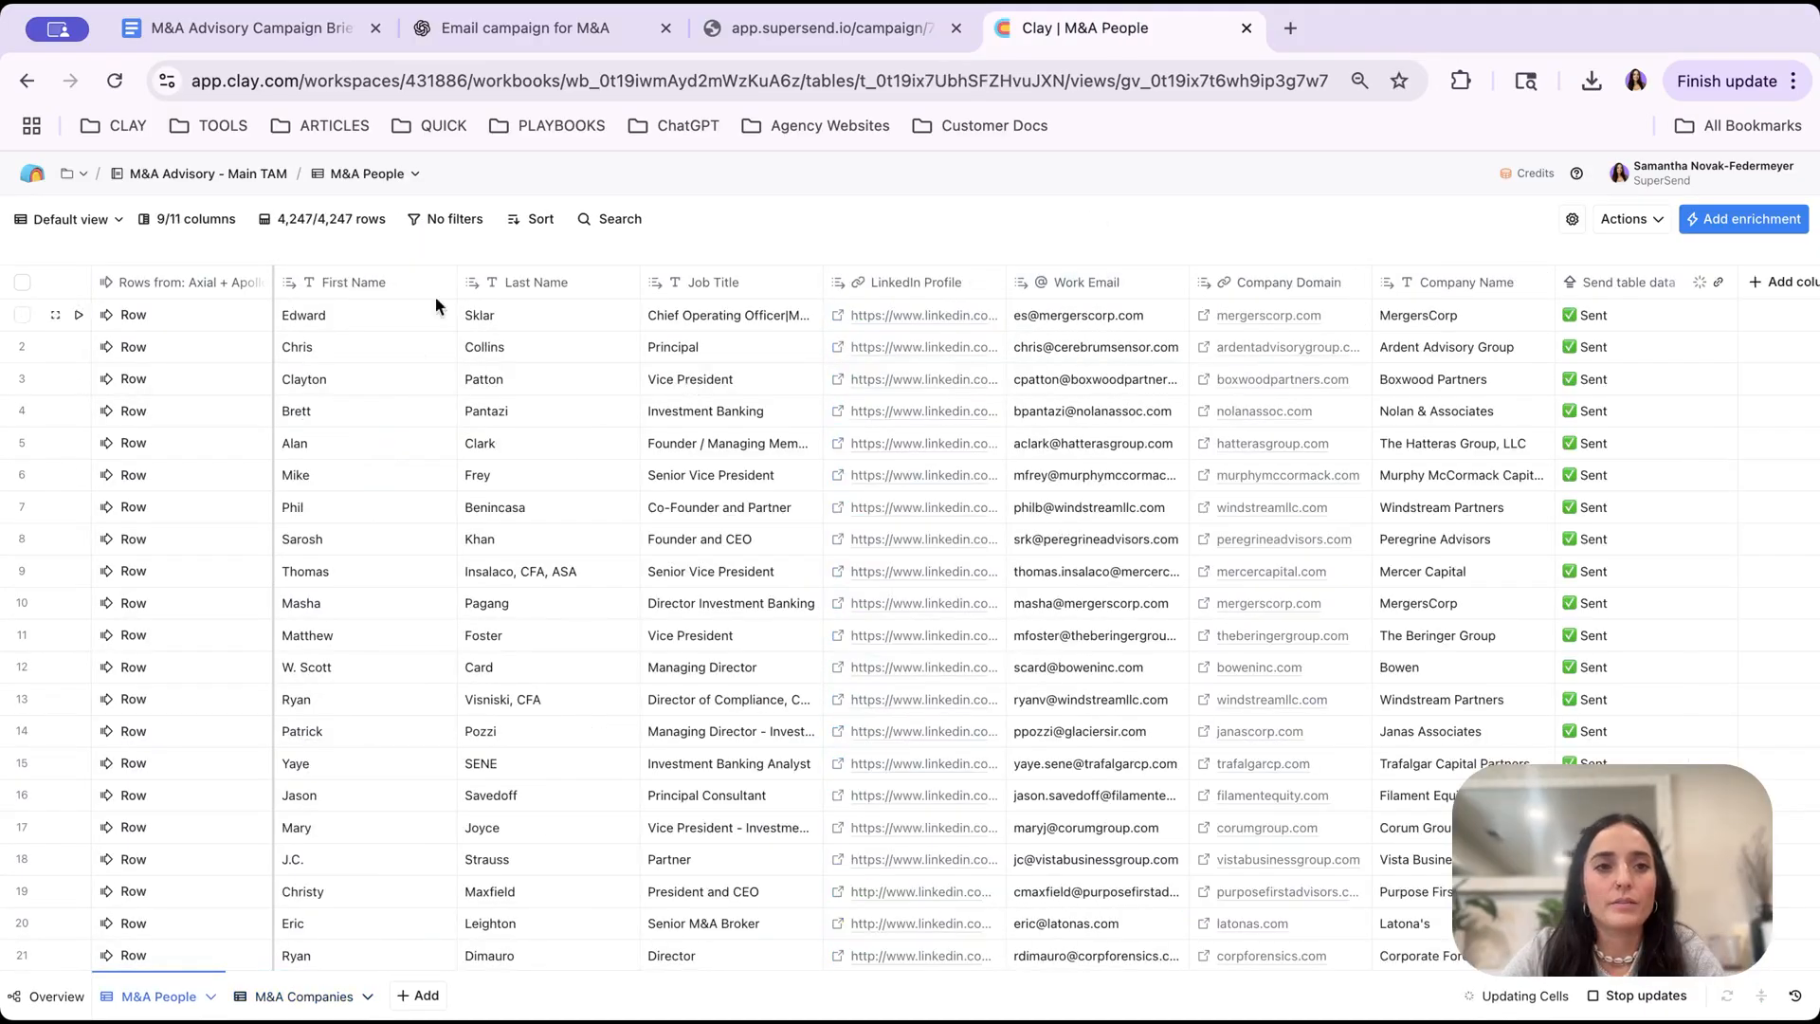
- Reorder the M&A People columns so Company Name and Company Domain come before First Name
{"action": "left_click", "coordinate": [326, 226]}
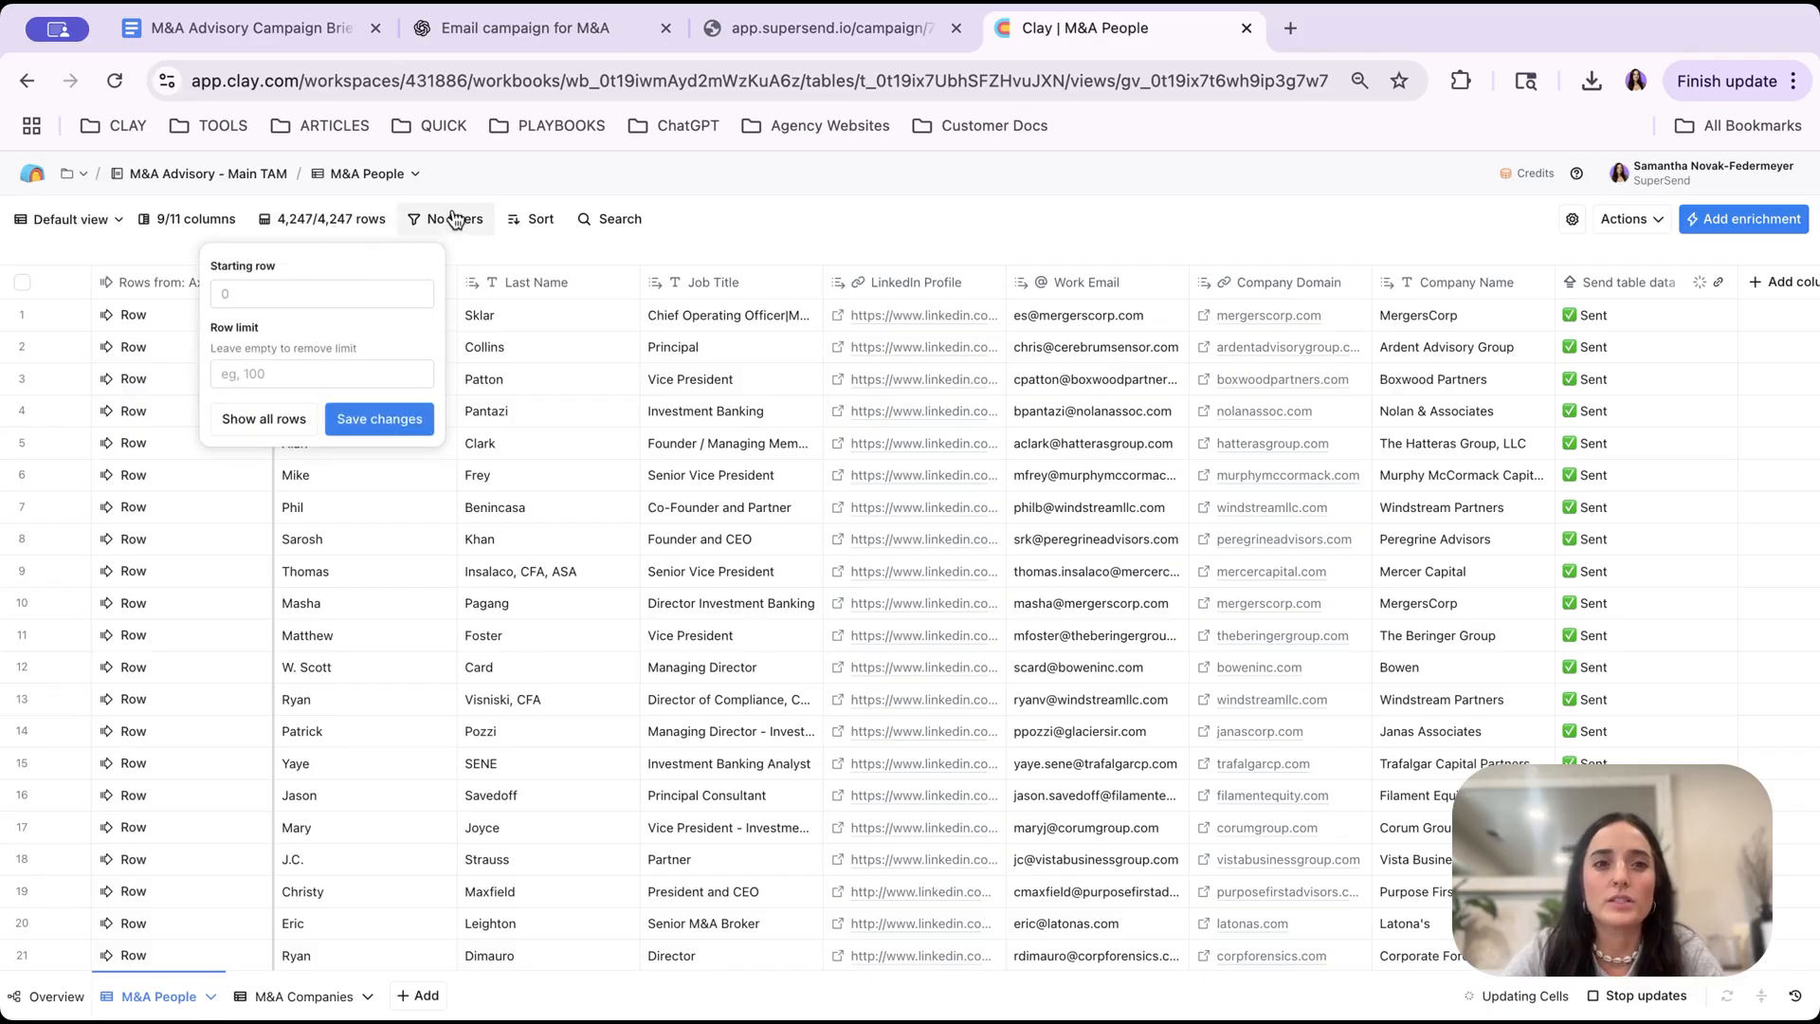
{"action": "left_click", "coordinate": [175, 226]}
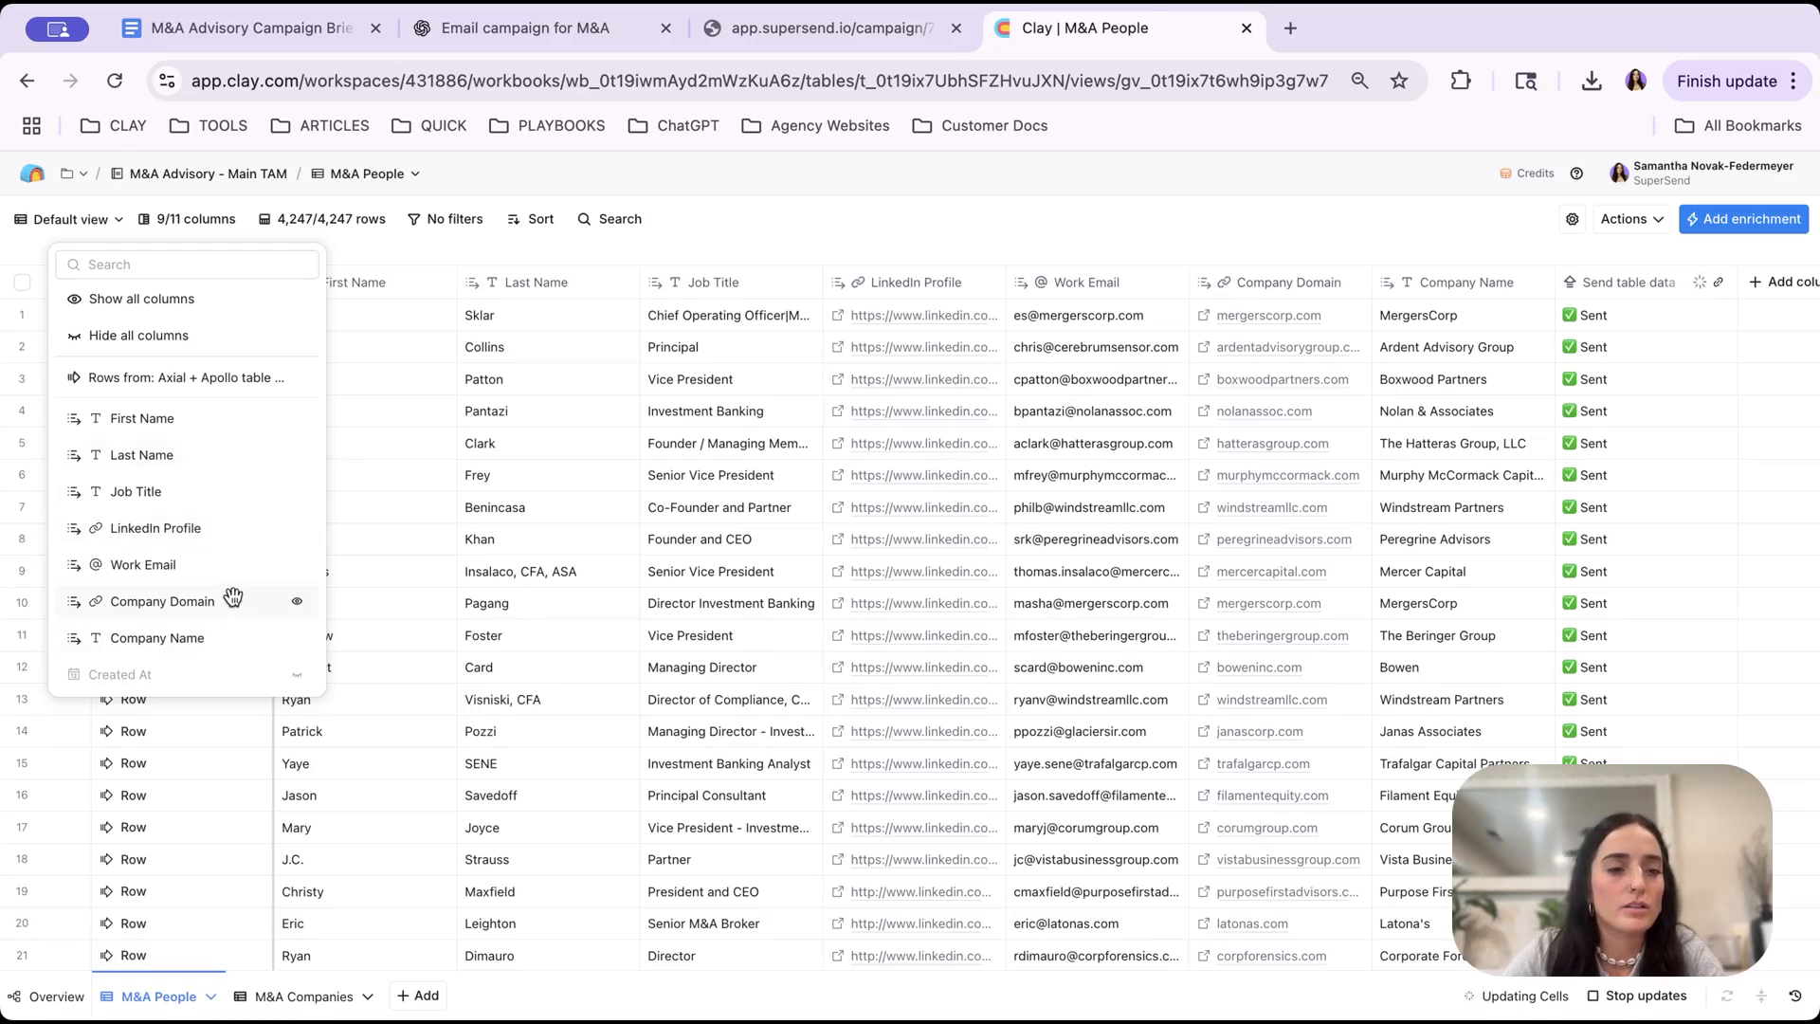
{"action": "left_click_drag", "start_coordinate": [230, 638], "coordinate": [234, 418]}
{"action": "left_click_drag", "start_coordinate": [232, 638], "coordinate": [230, 457]}
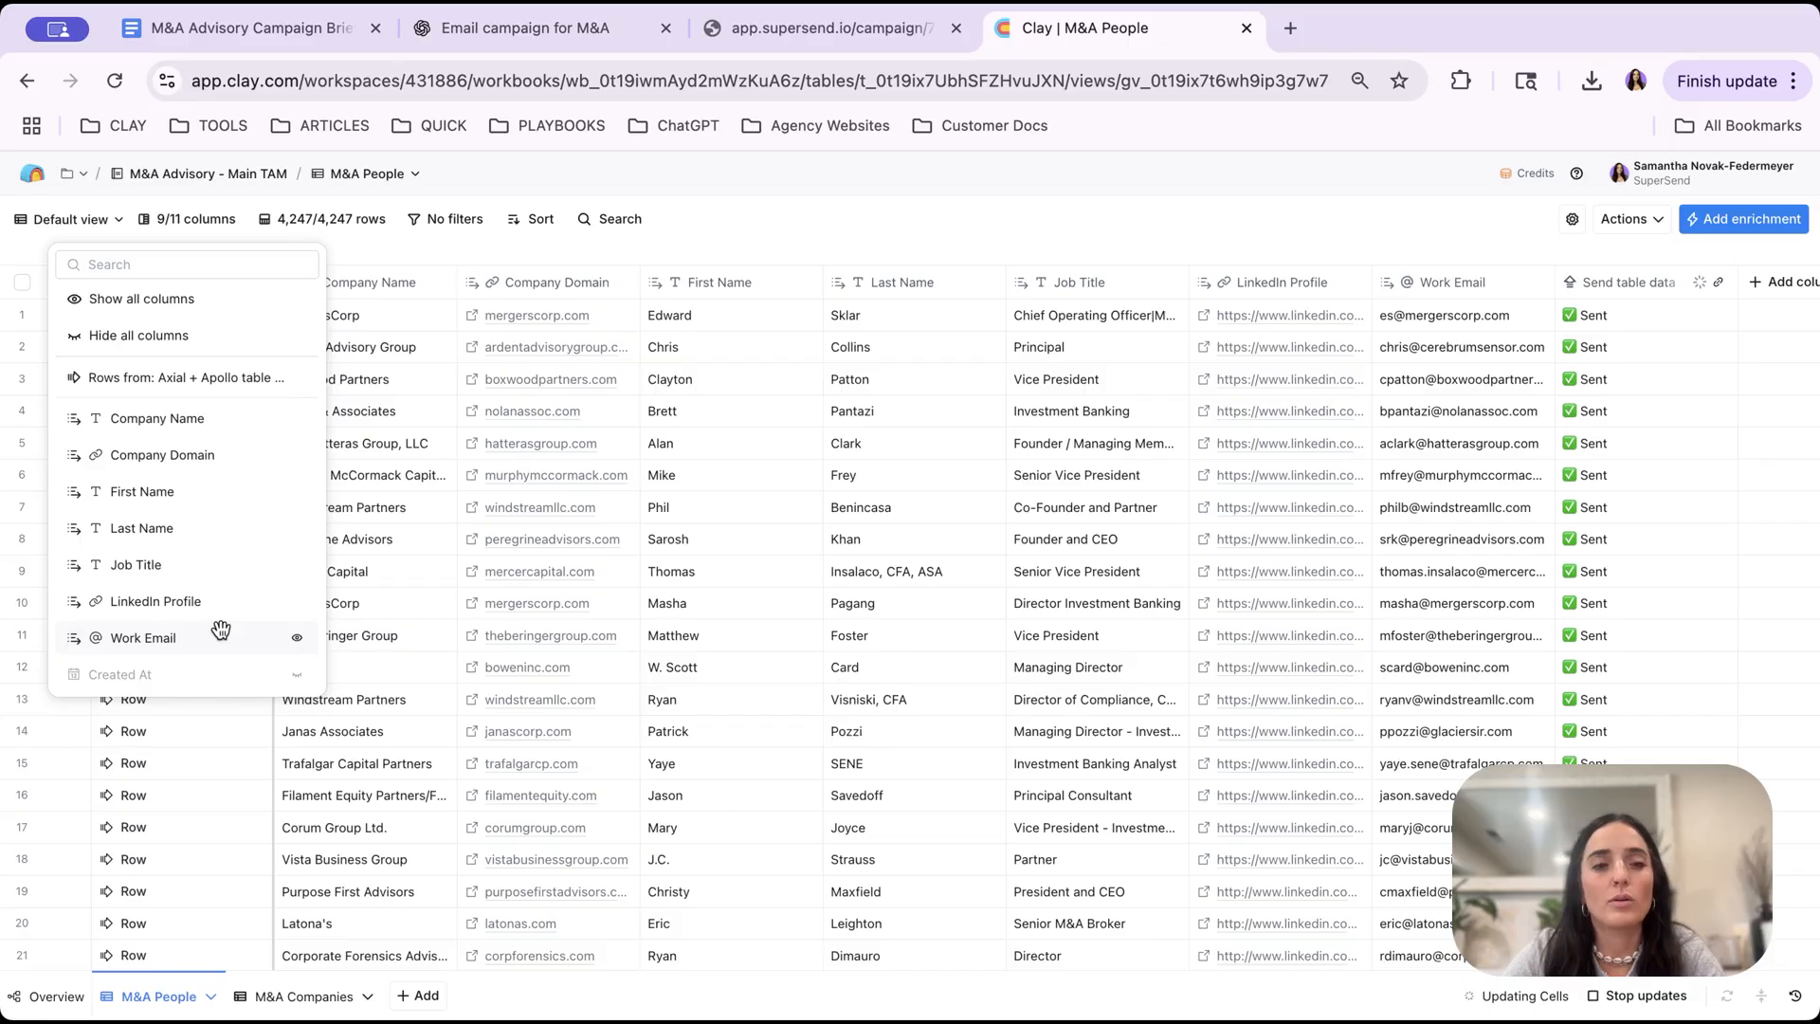
- Hide the Send table data column in the M&A People table
{"action": "scroll", "coordinate": [227, 674], "scroll_direction": "down", "scroll_amount": 2}
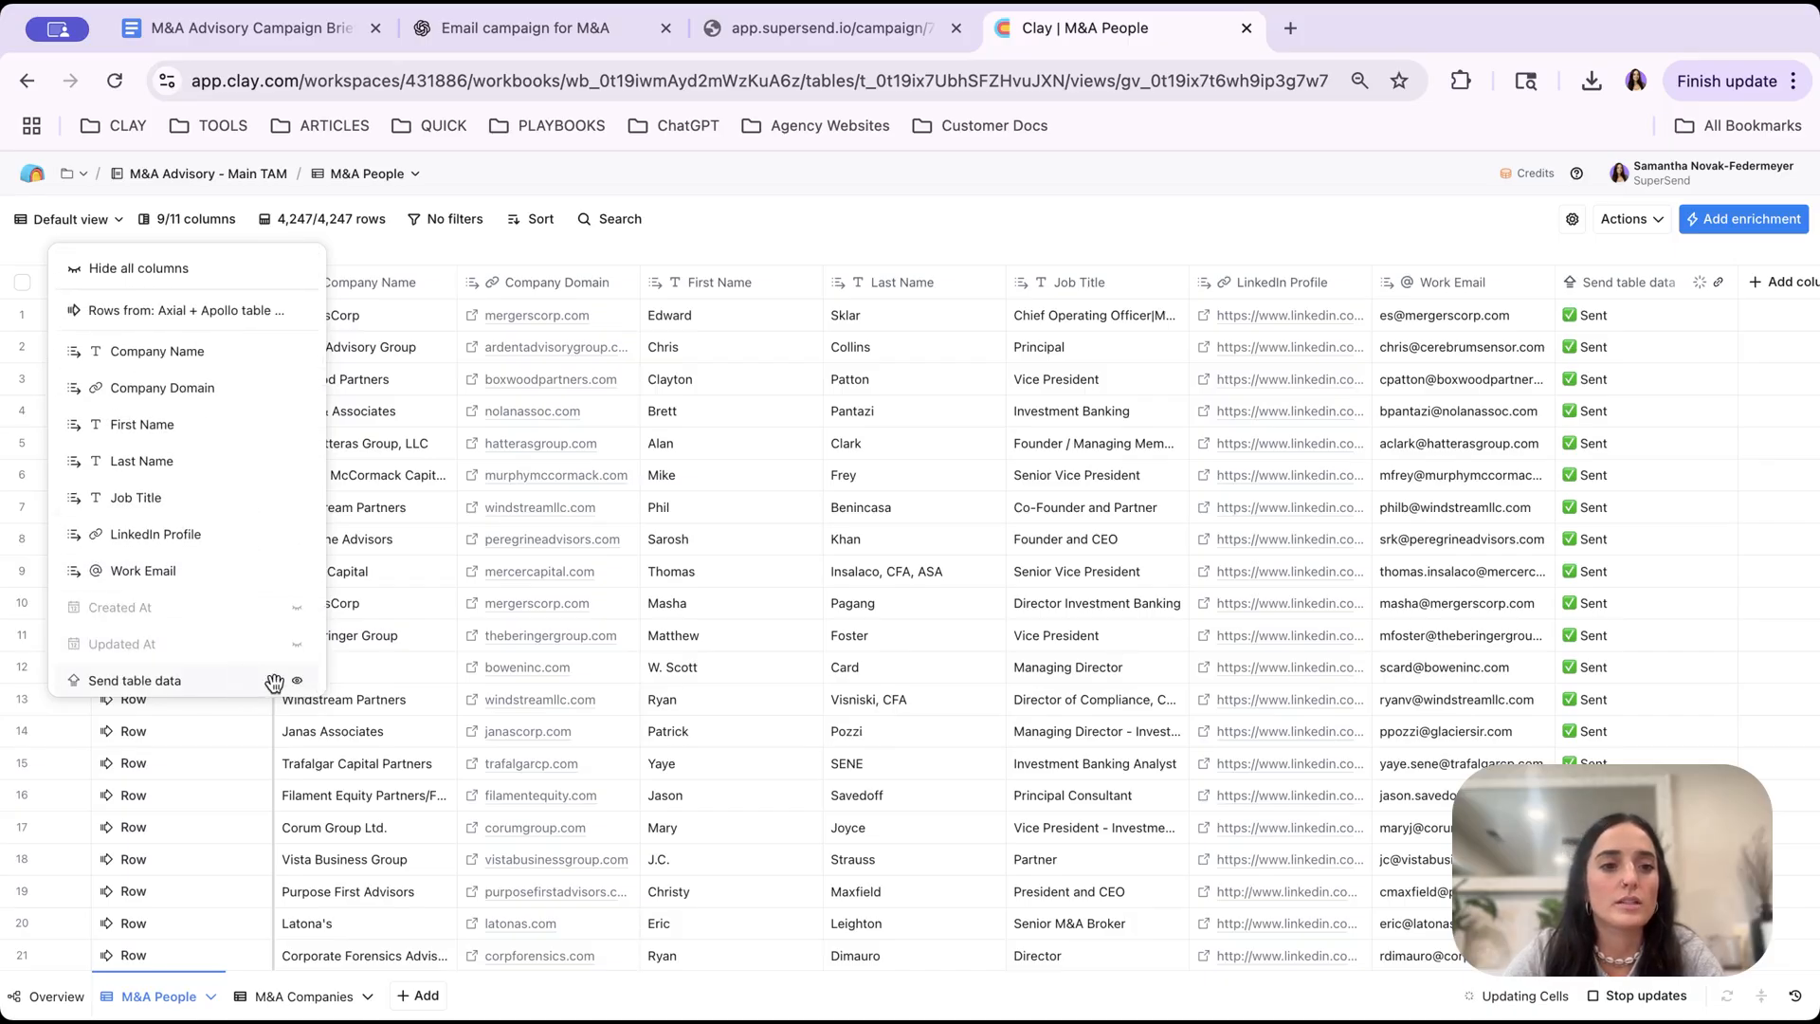
{"action": "left_click", "coordinate": [297, 682]}
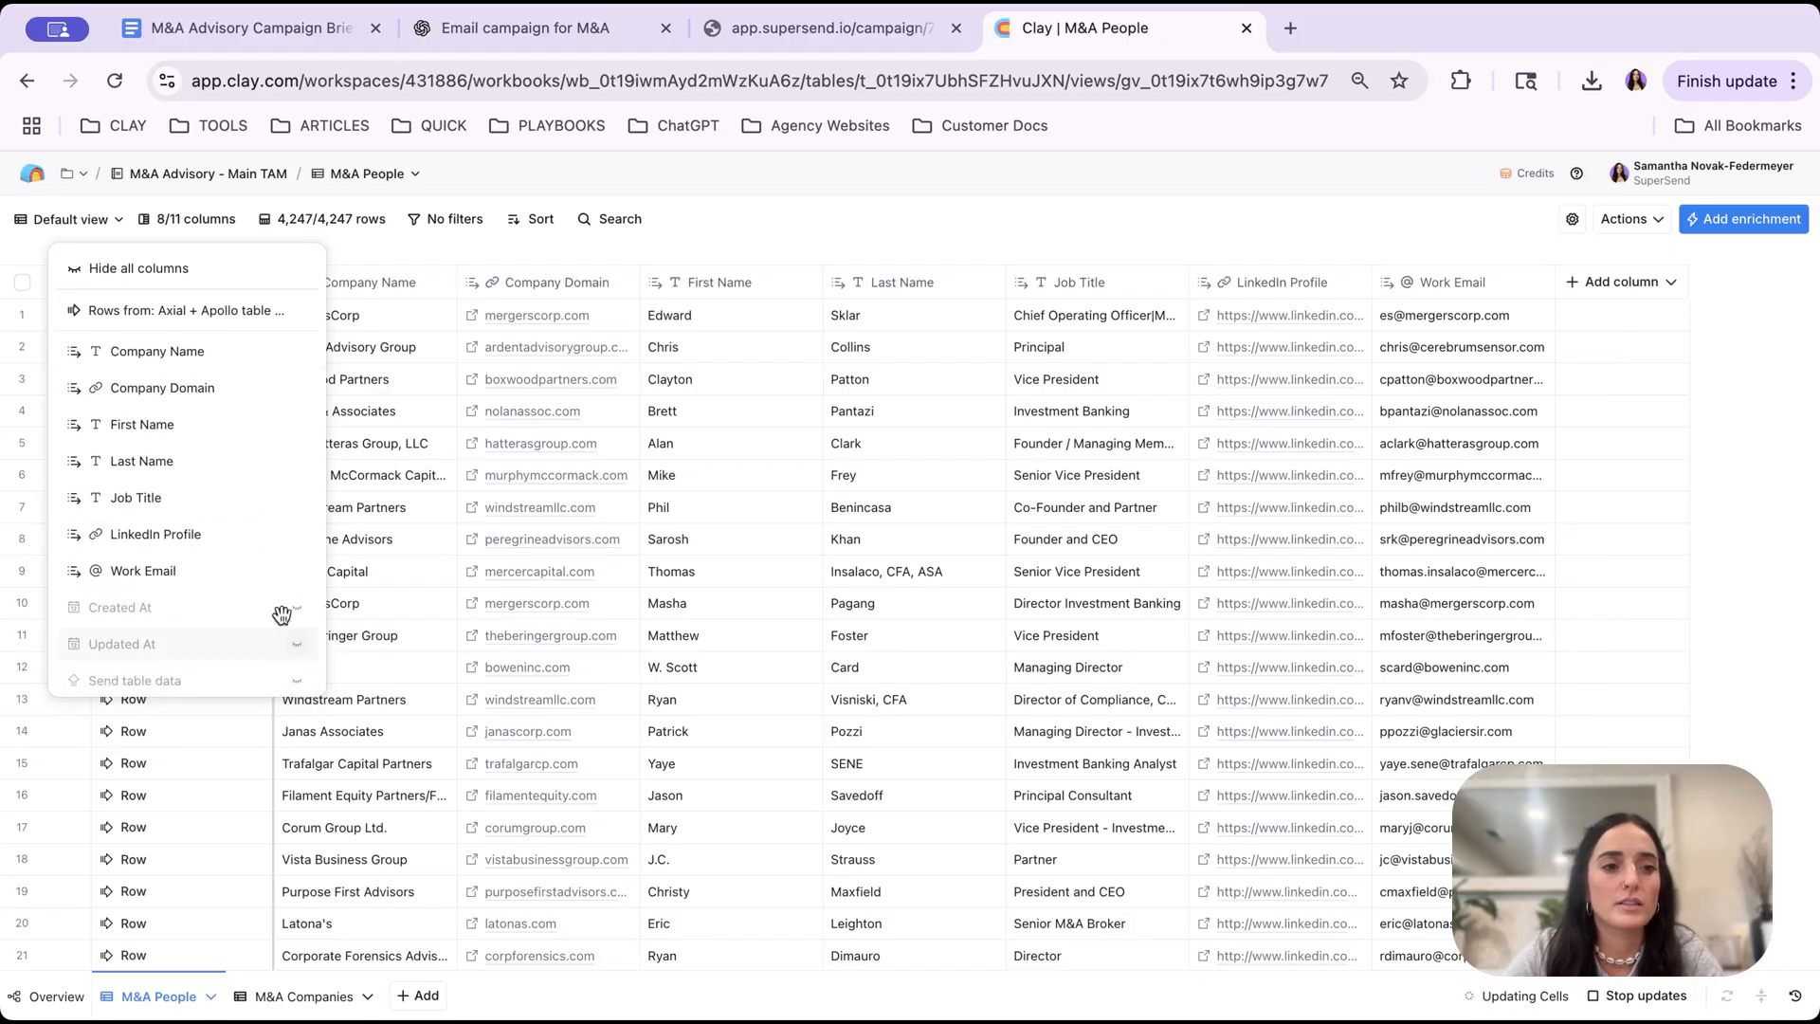
{"action": "left_click", "coordinate": [414, 254]}
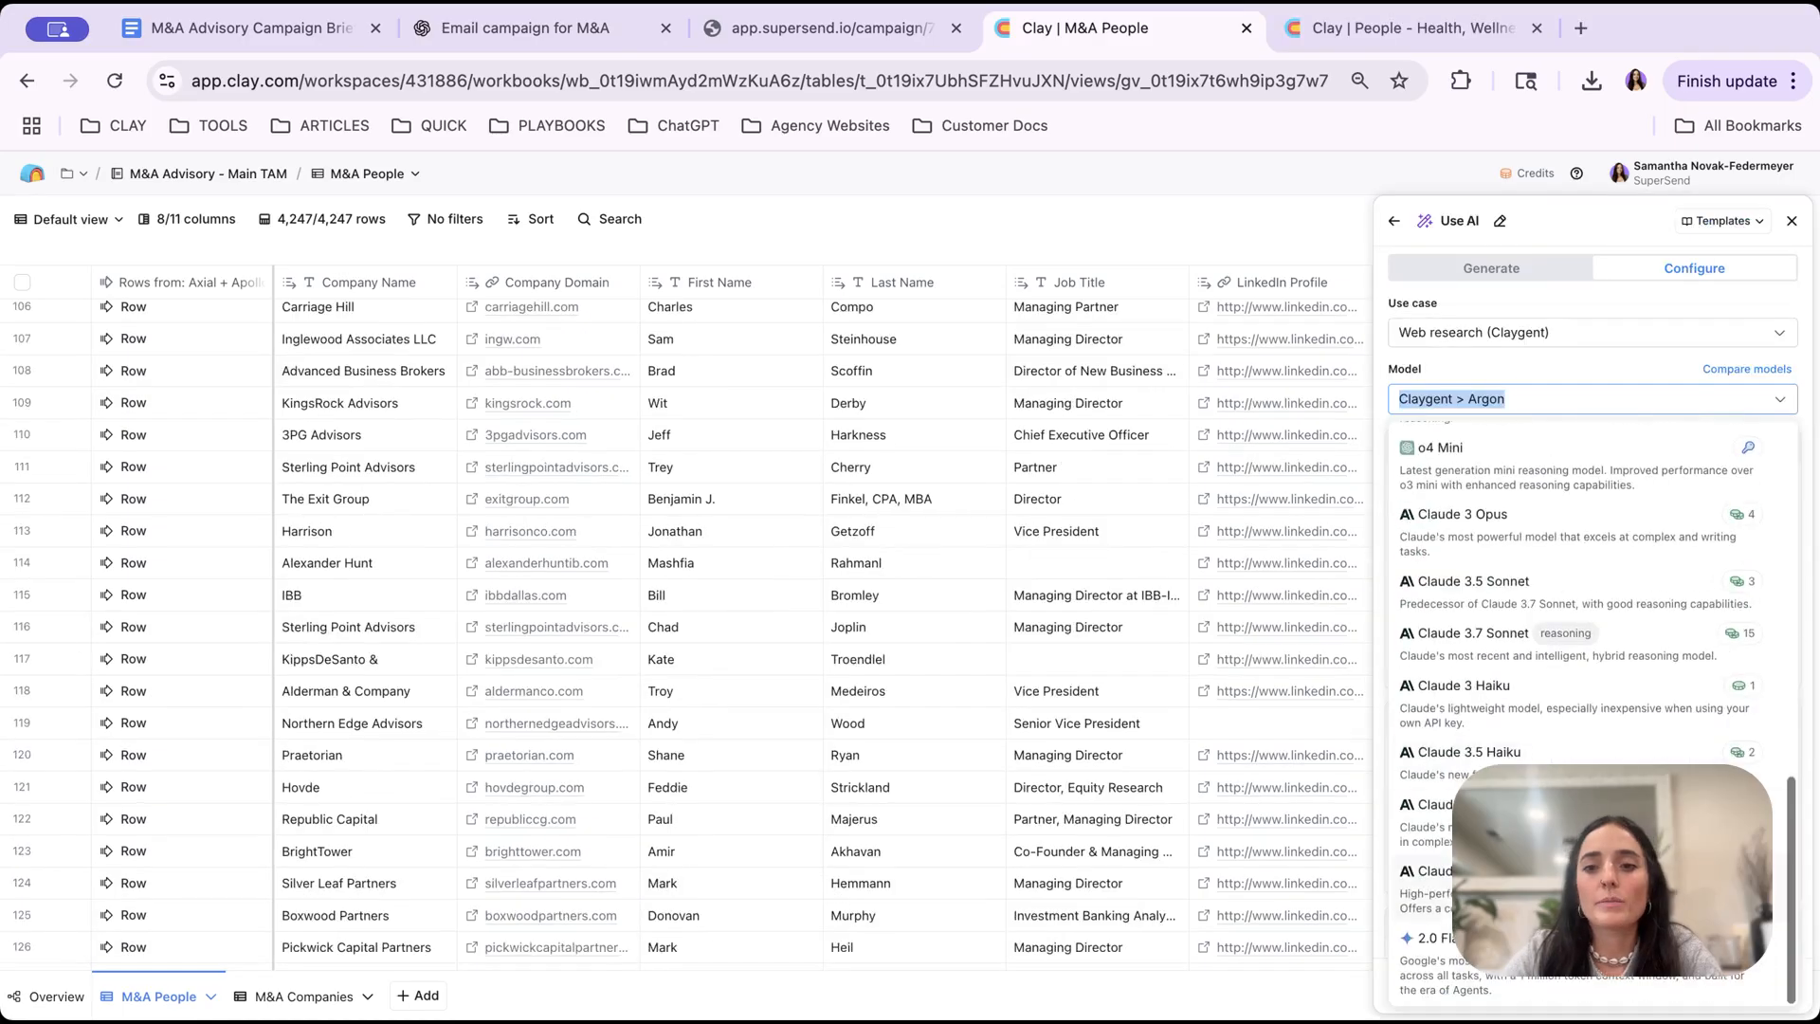
- Set the M&A People Use AI enrichment's model to Gemini 2.0 Flash and paste in the first-name cleaning prompt
{"action": "left_click", "coordinate": [1487, 607]}
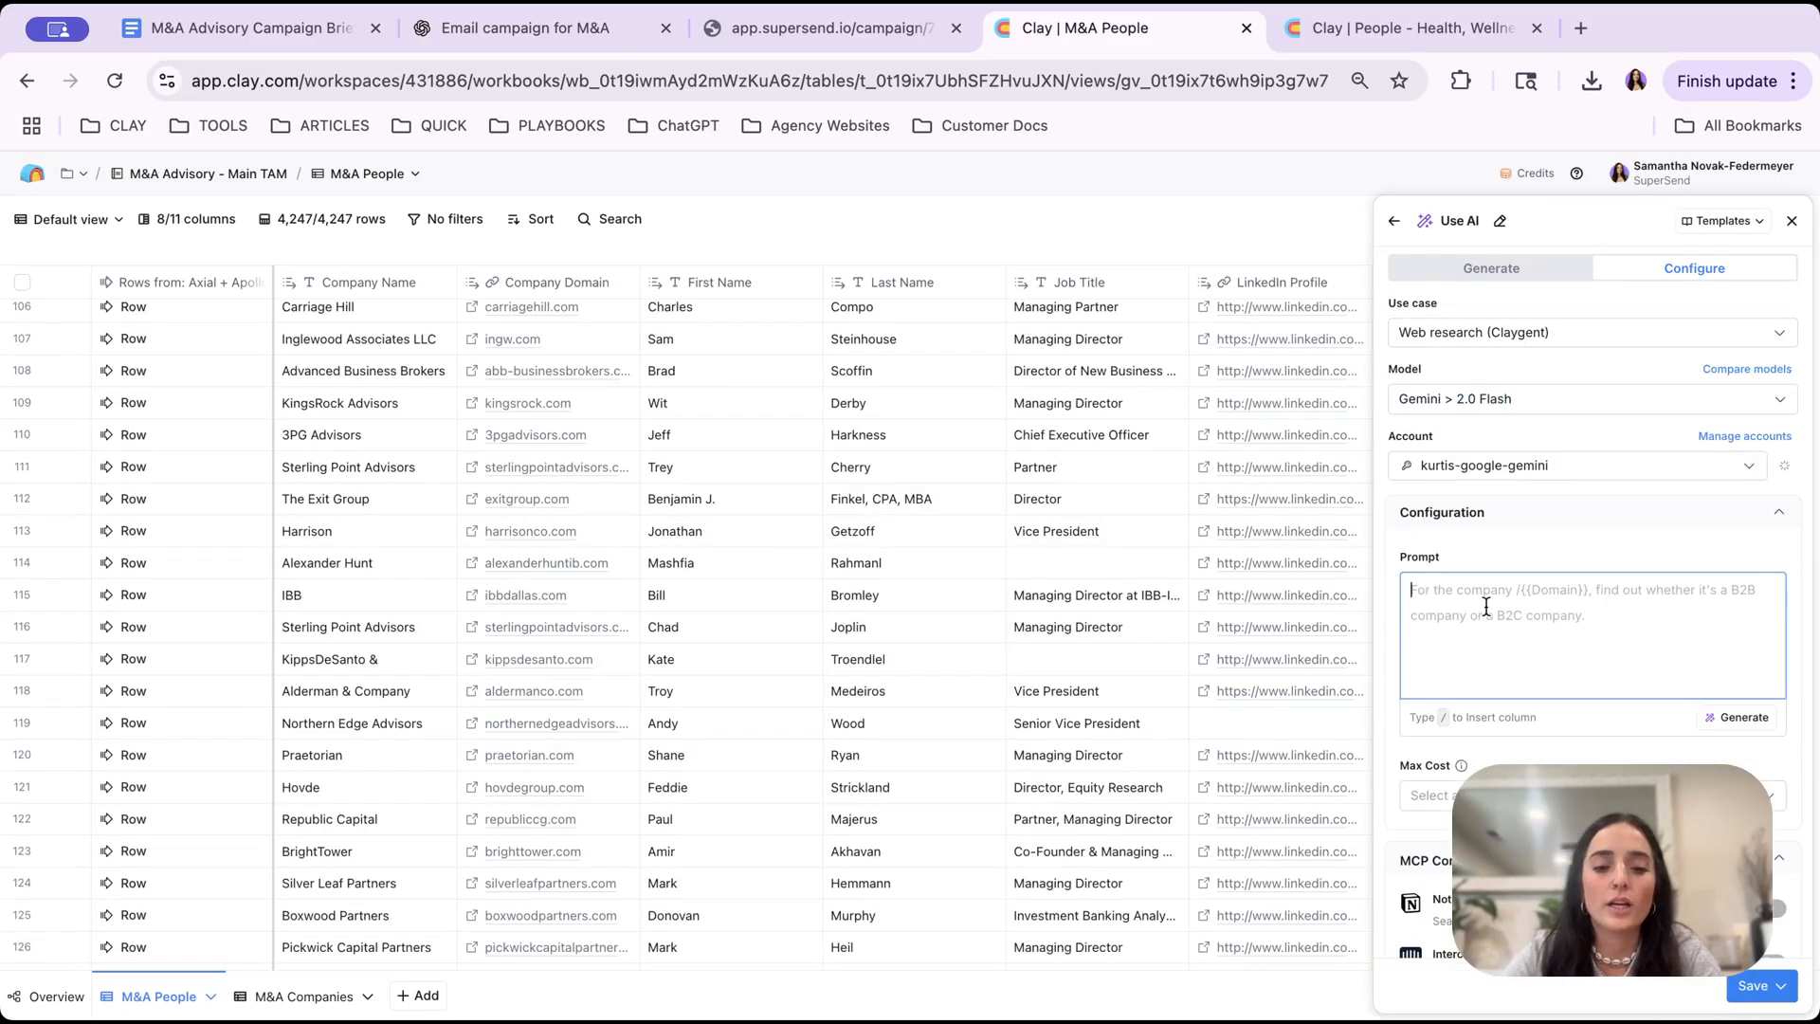
{"action": "key", "text": "ctrl+v"}
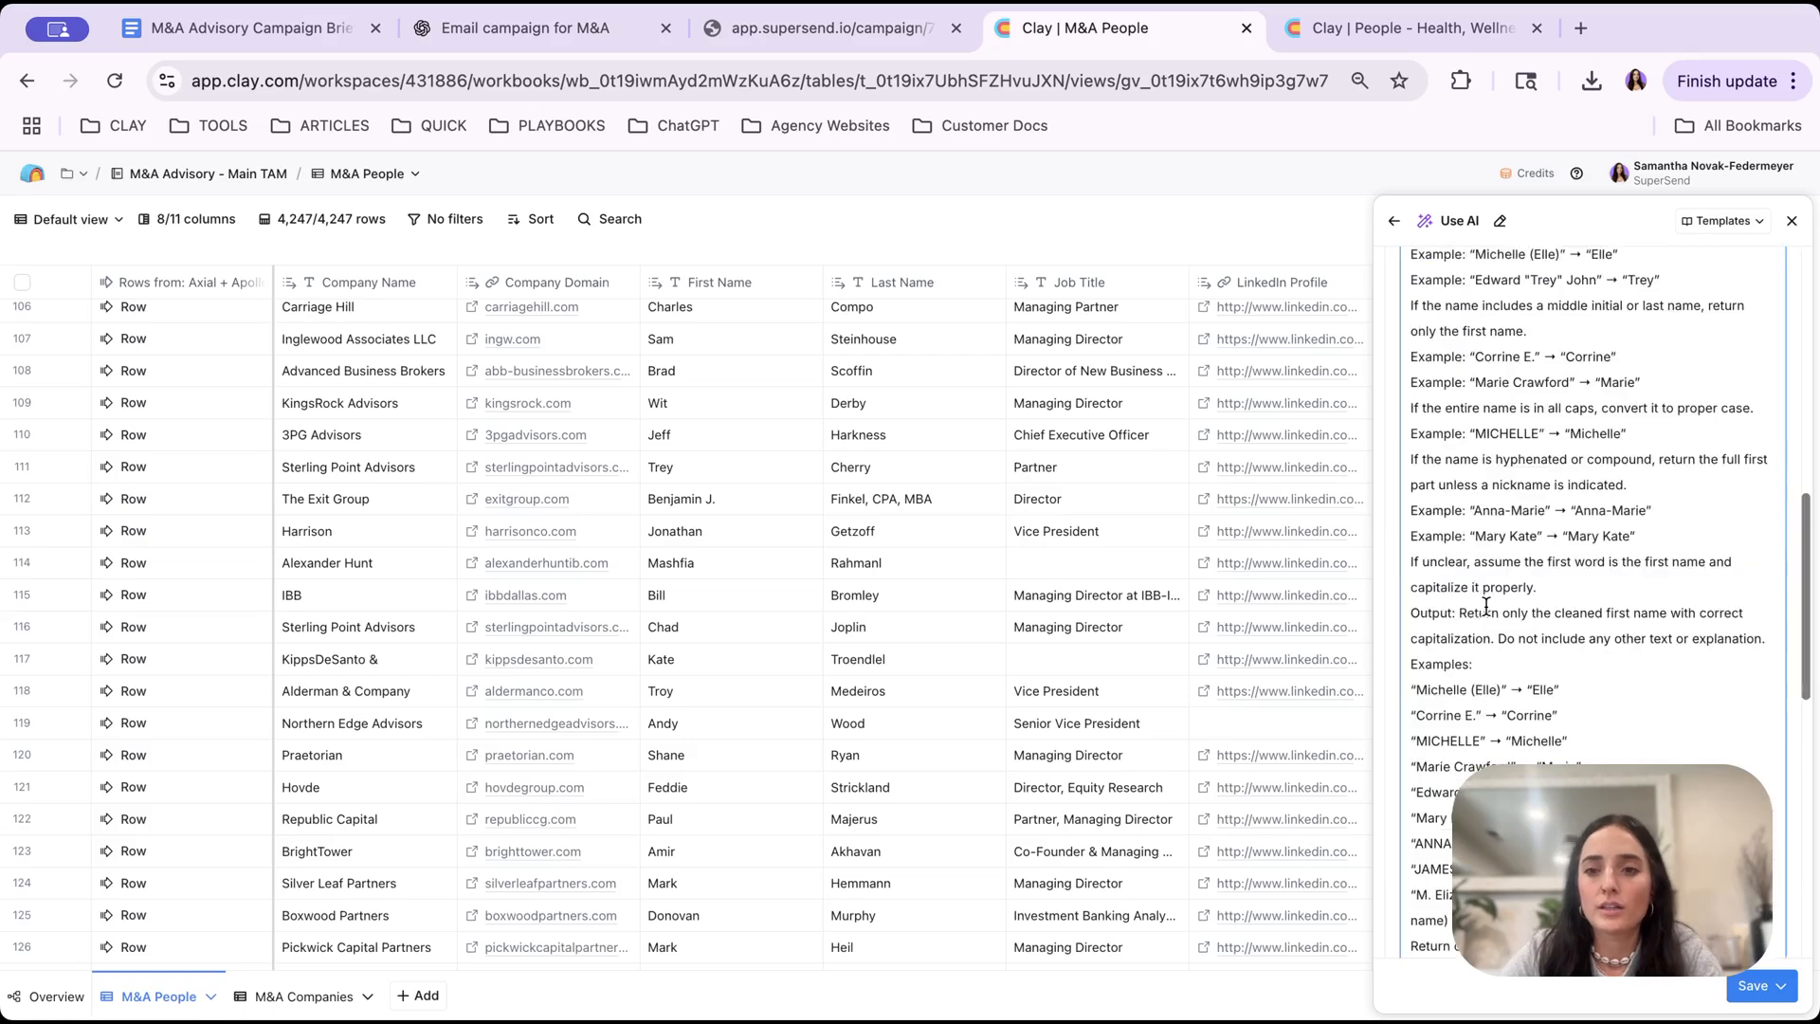
{"action": "scroll", "coordinate": [1502, 728], "scroll_direction": "up", "scroll_amount": 10}
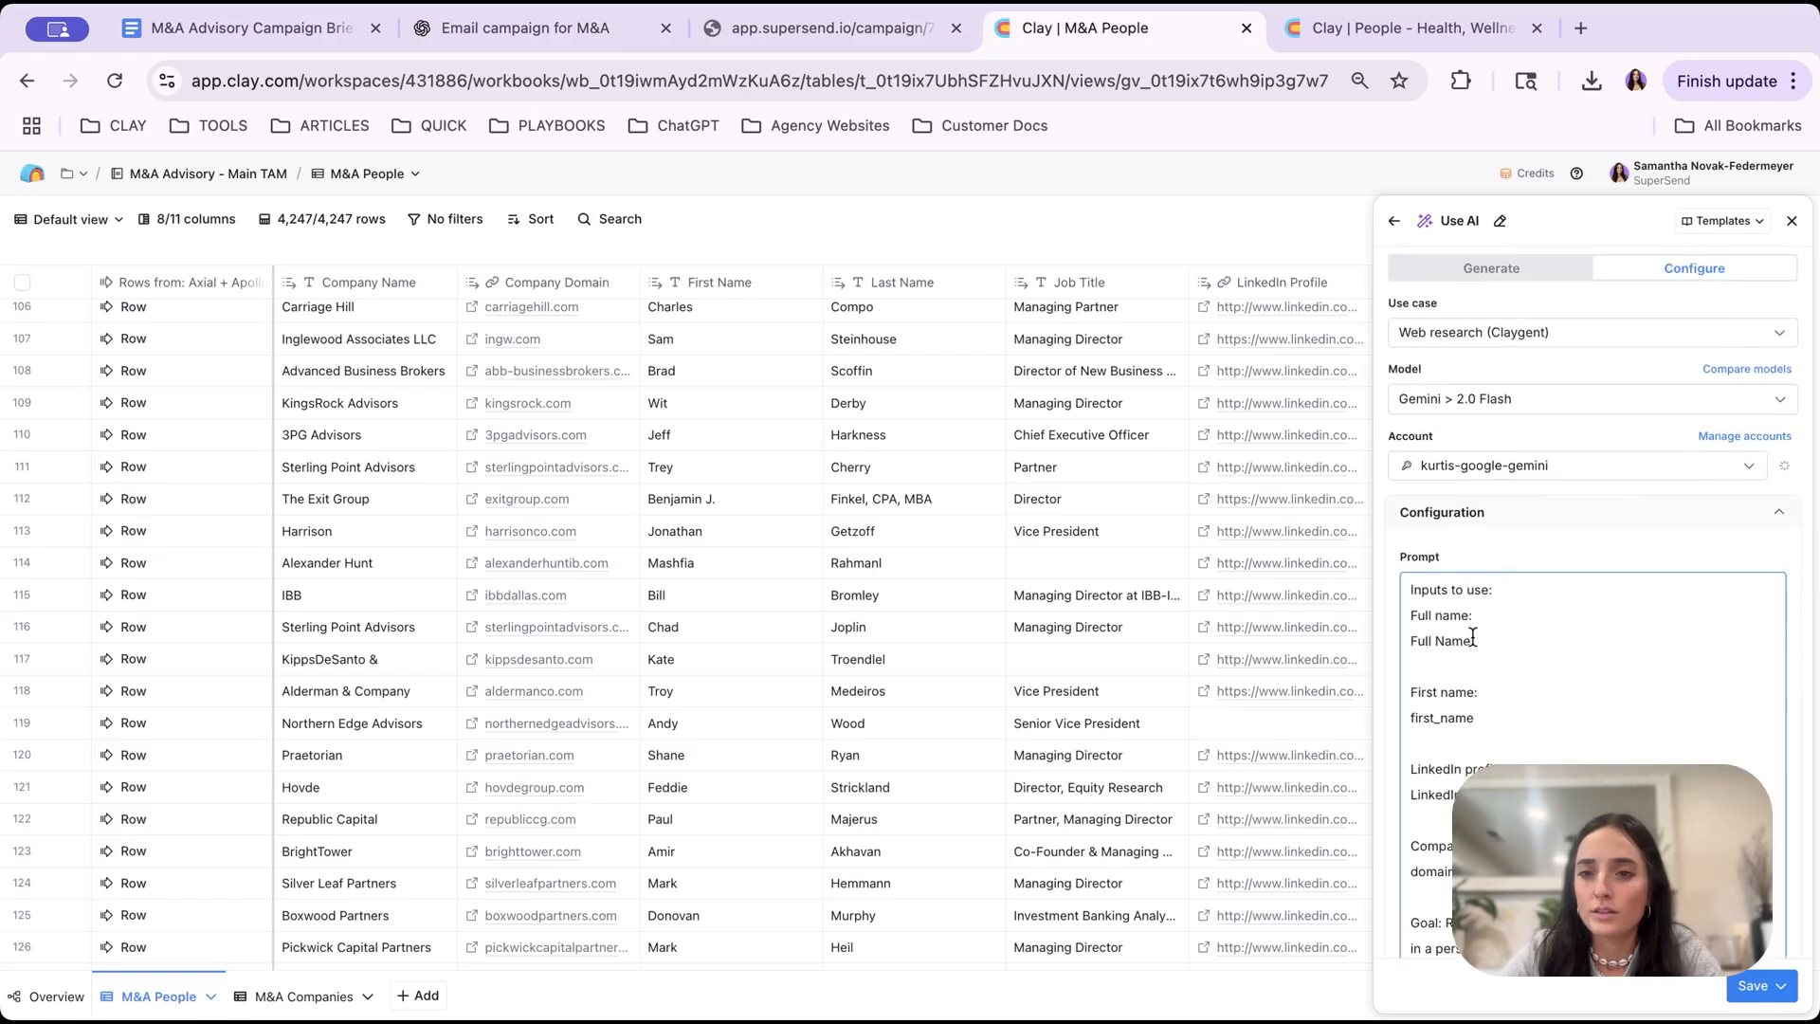
- Delete the Full name input and its placeholder from the first-name cleaning prompt
{"action": "left_click_drag", "start_coordinate": [1475, 641], "coordinate": [1325, 642]}
{"action": "key", "text": "BackSpace"}
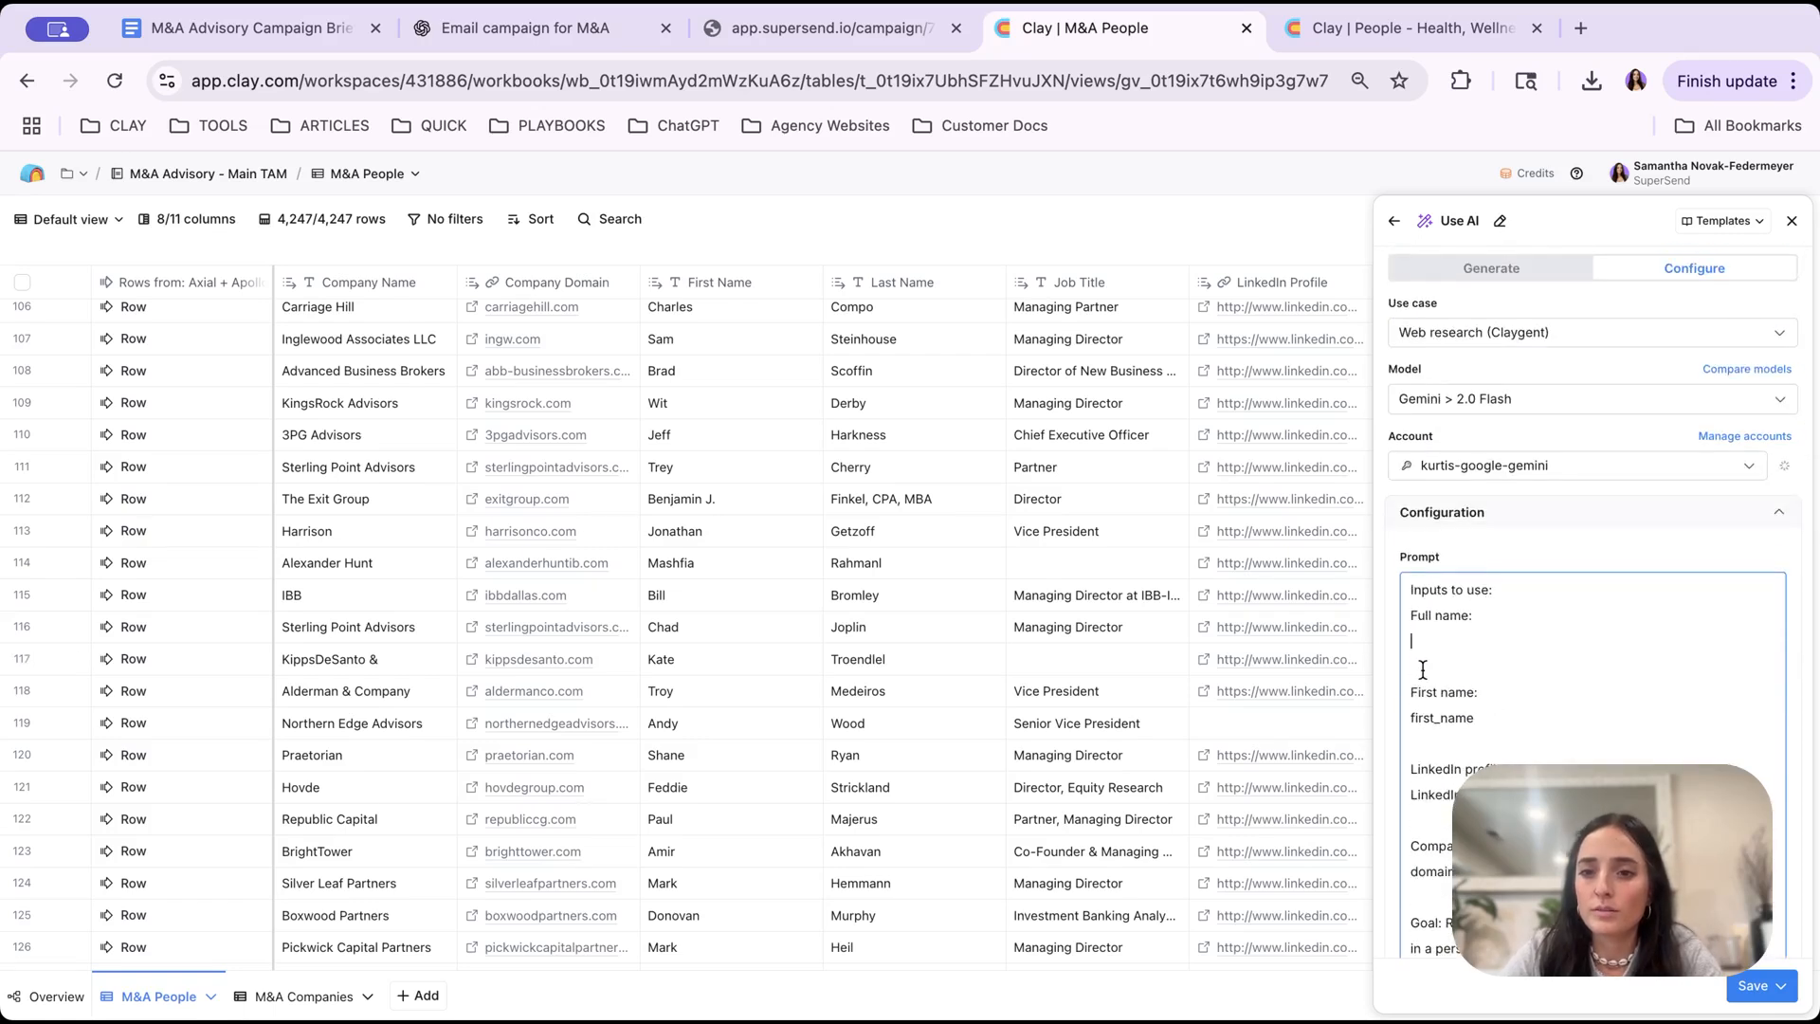
{"action": "key", "text": "BackSpace"}
{"action": "key", "text": "BackSpace"}
{"action": "key", "text": "BackSpace"}
{"action": "key", "text": "BackSpace"}
{"action": "key", "text": "BackSpace"}
{"action": "key", "text": "BackSpace"}
{"action": "key", "text": "BackSpace"}
{"action": "key", "text": "BackSpace"}
{"action": "key", "text": "BackSpace"}
{"action": "key", "text": "BackSpace"}
{"action": "key", "text": "BackSpace"}
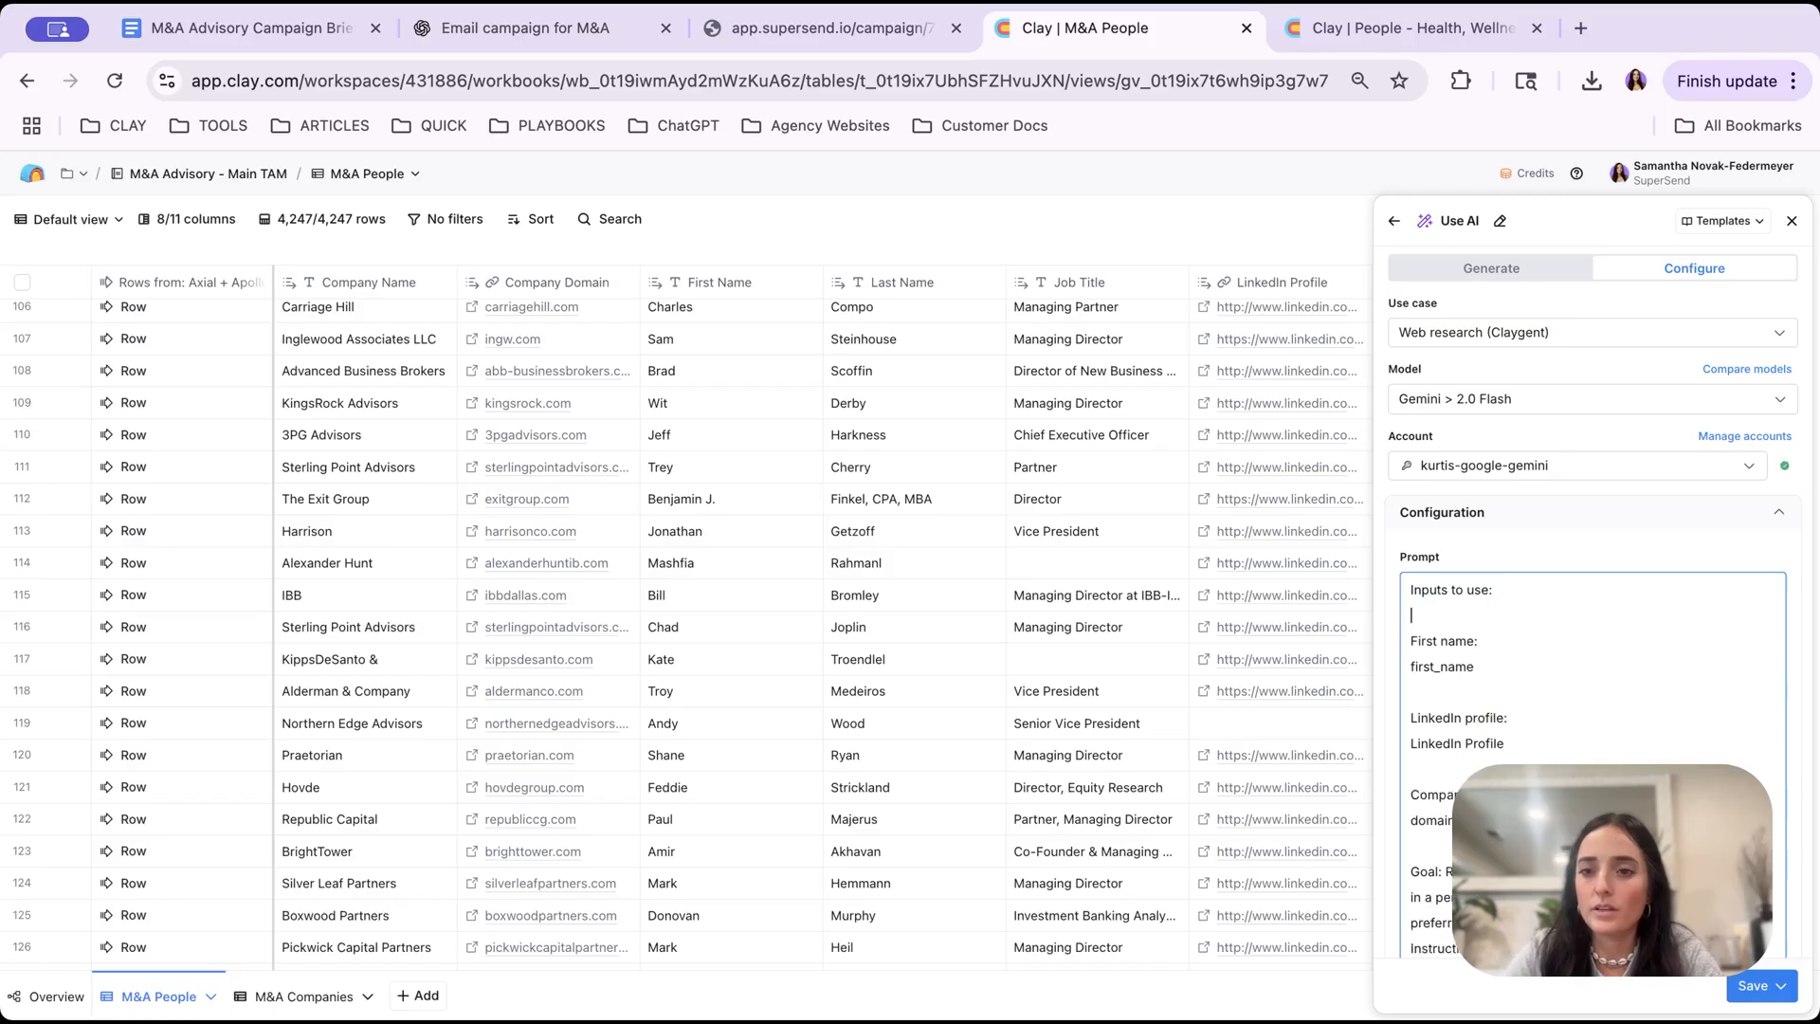
- Replace the first_name placeholder in the cleaning prompt with the First Name column reference
{"action": "left_click_drag", "start_coordinate": [1483, 665], "coordinate": [1356, 660]}
{"action": "key", "text": "BackSpace"}
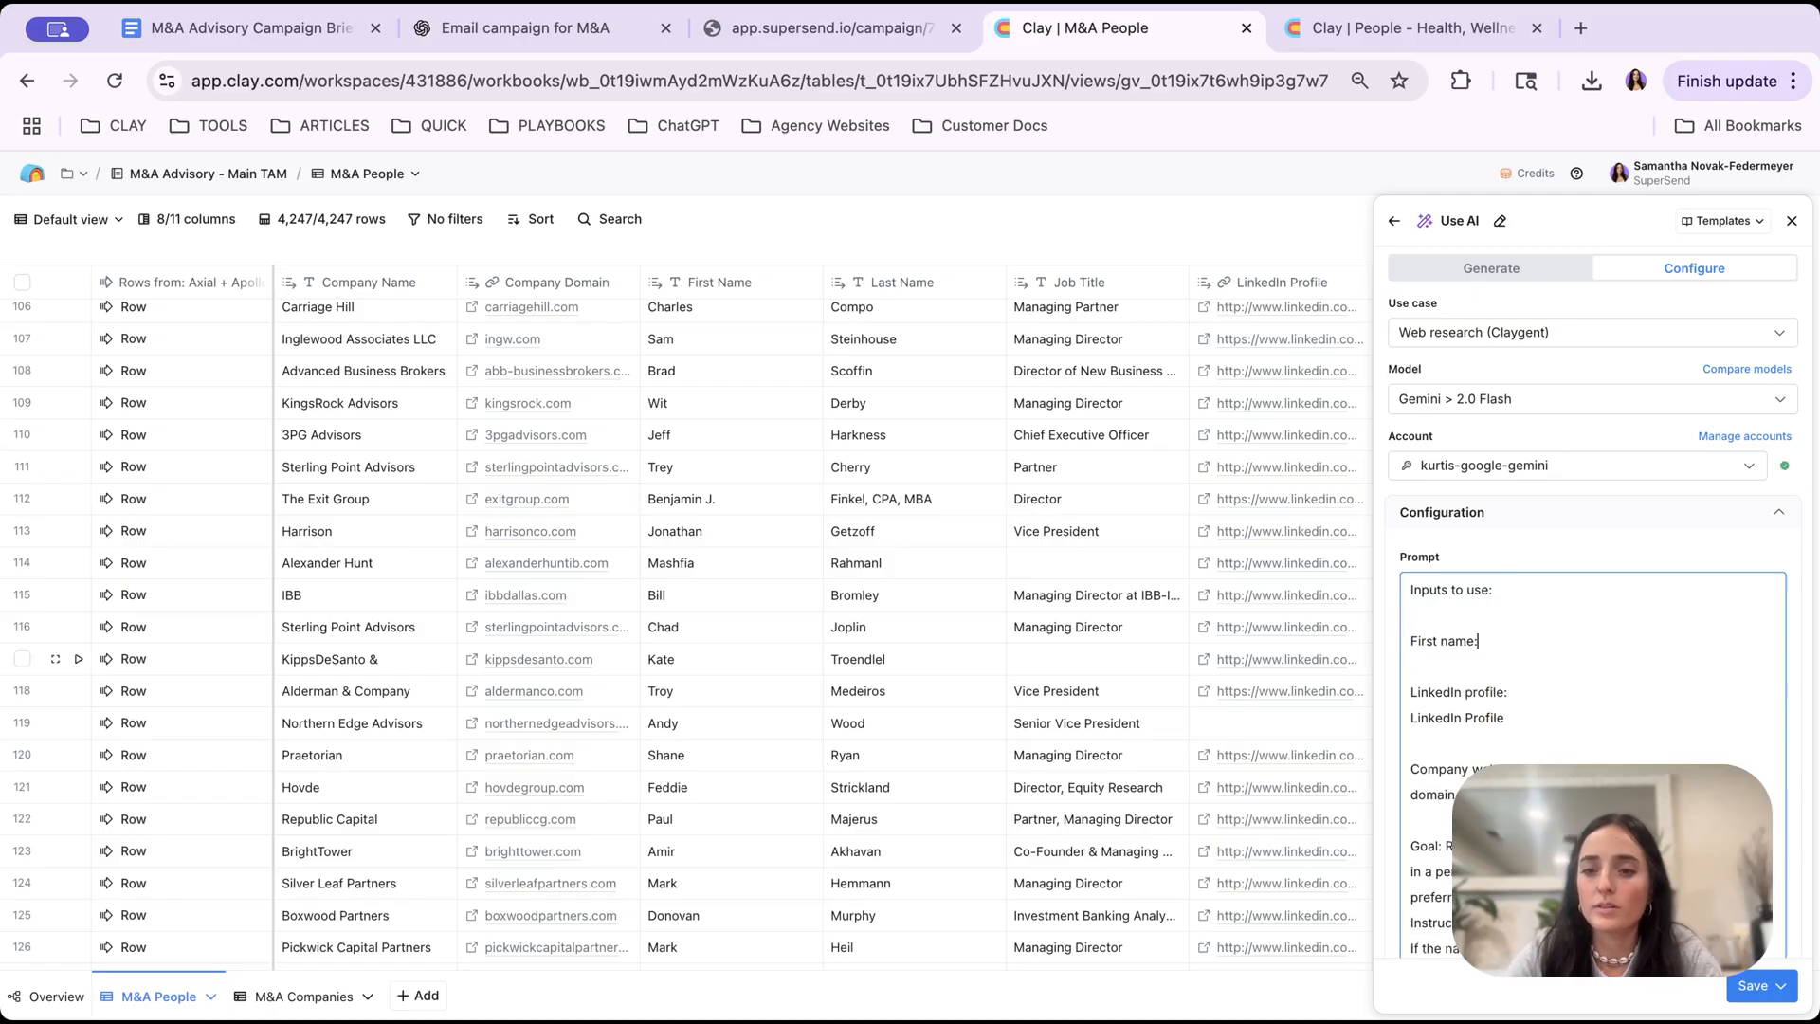
{"action": "type", "text": "/"}
{"action": "type", "text": "fir"}
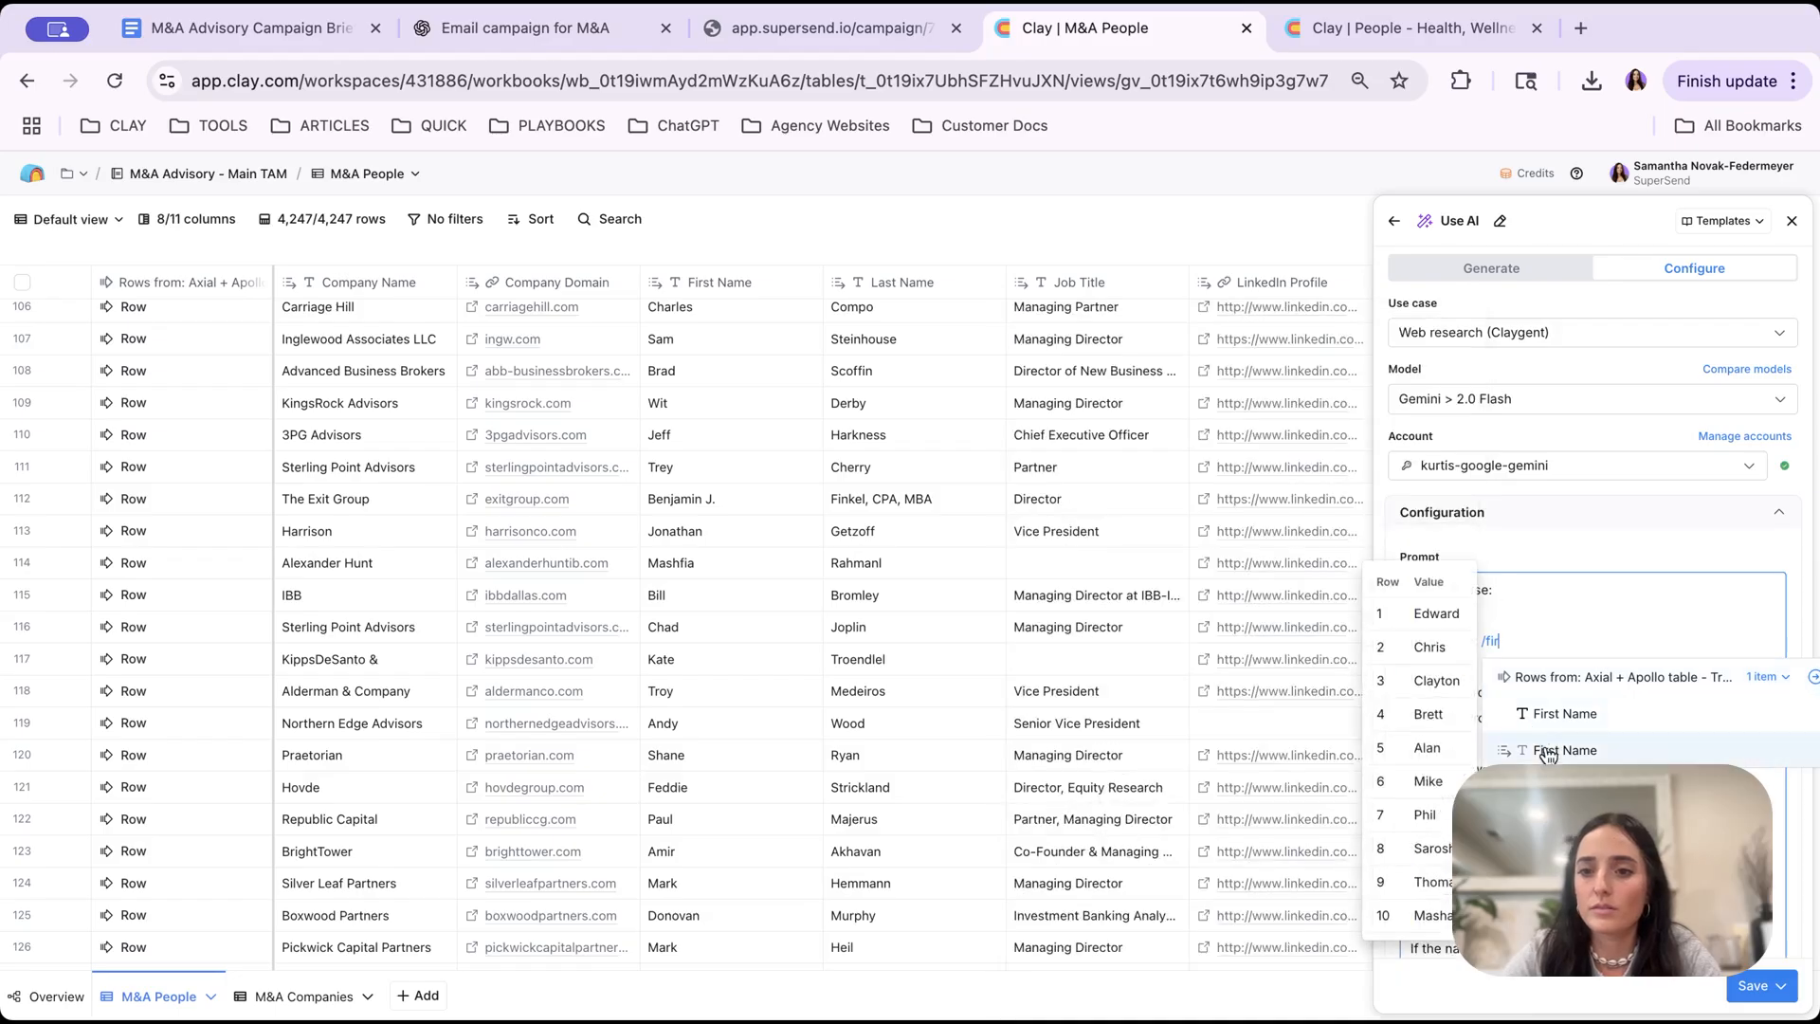
{"action": "left_click", "coordinate": [1556, 717]}
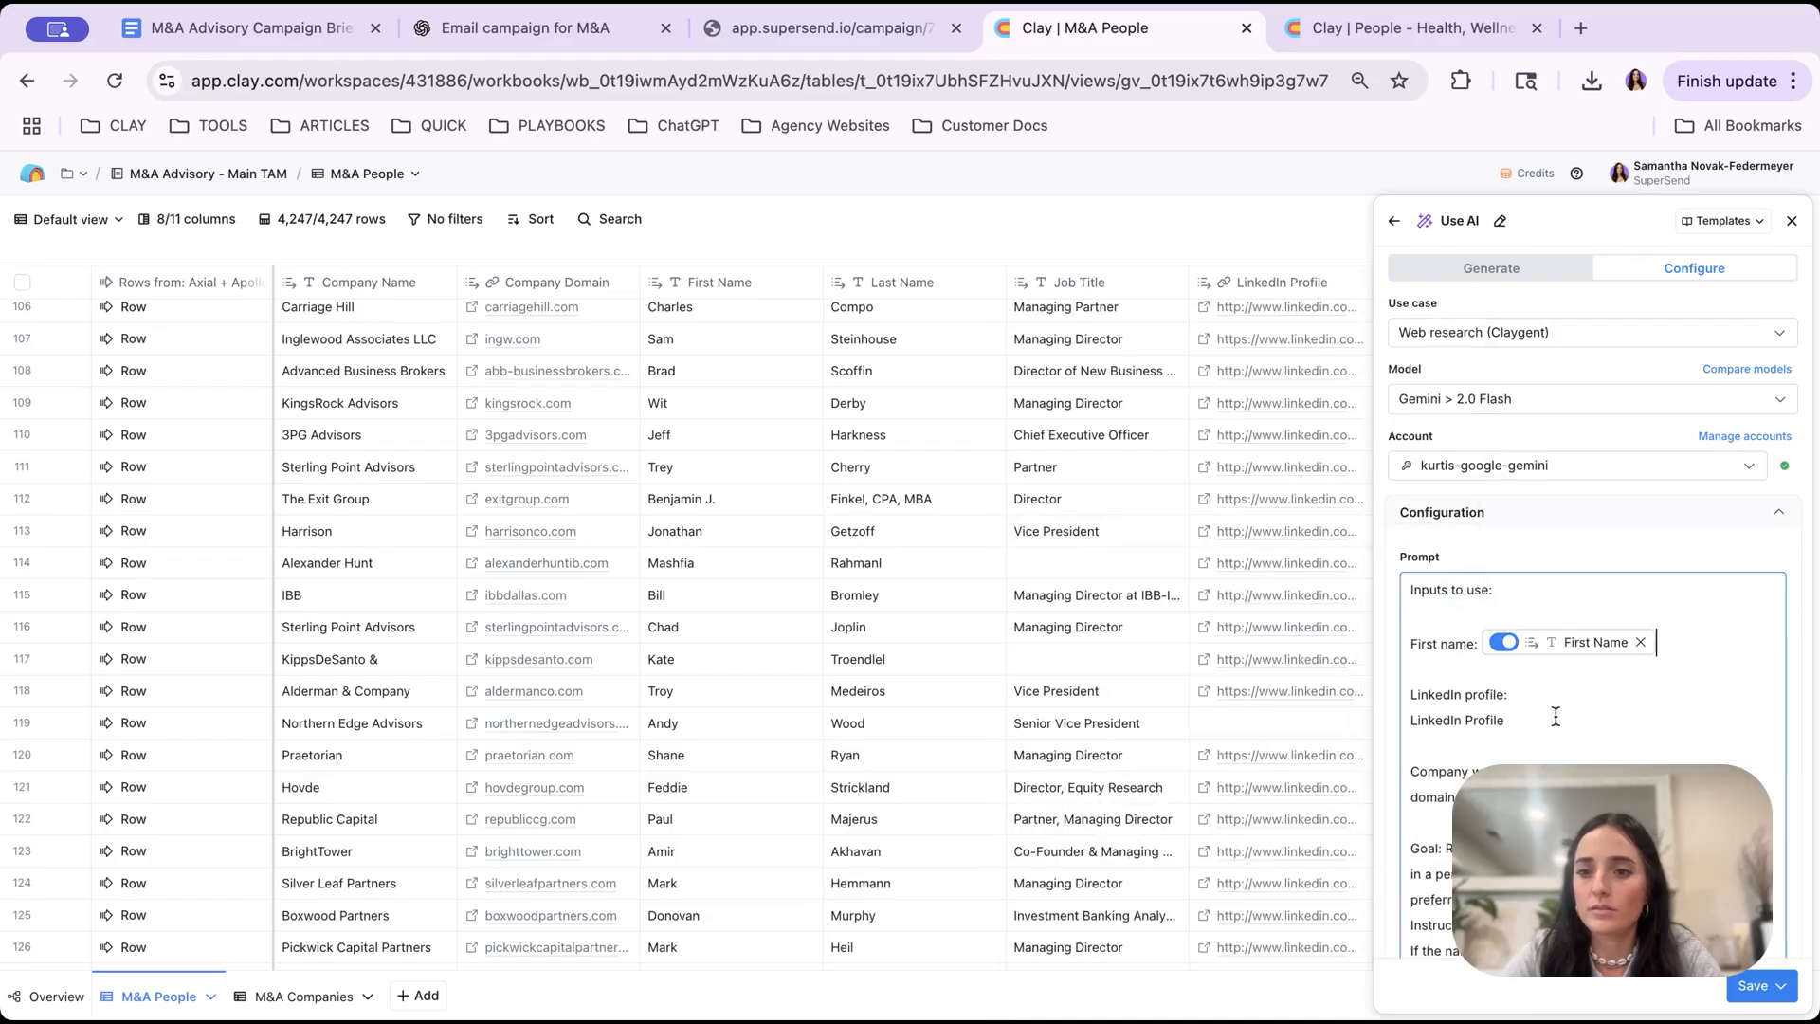
- Insert the LinkedIn Profile column reference for the prompt's LinkedIn profile input and delete the placeholder text below it
{"action": "type", "text": "/link"}
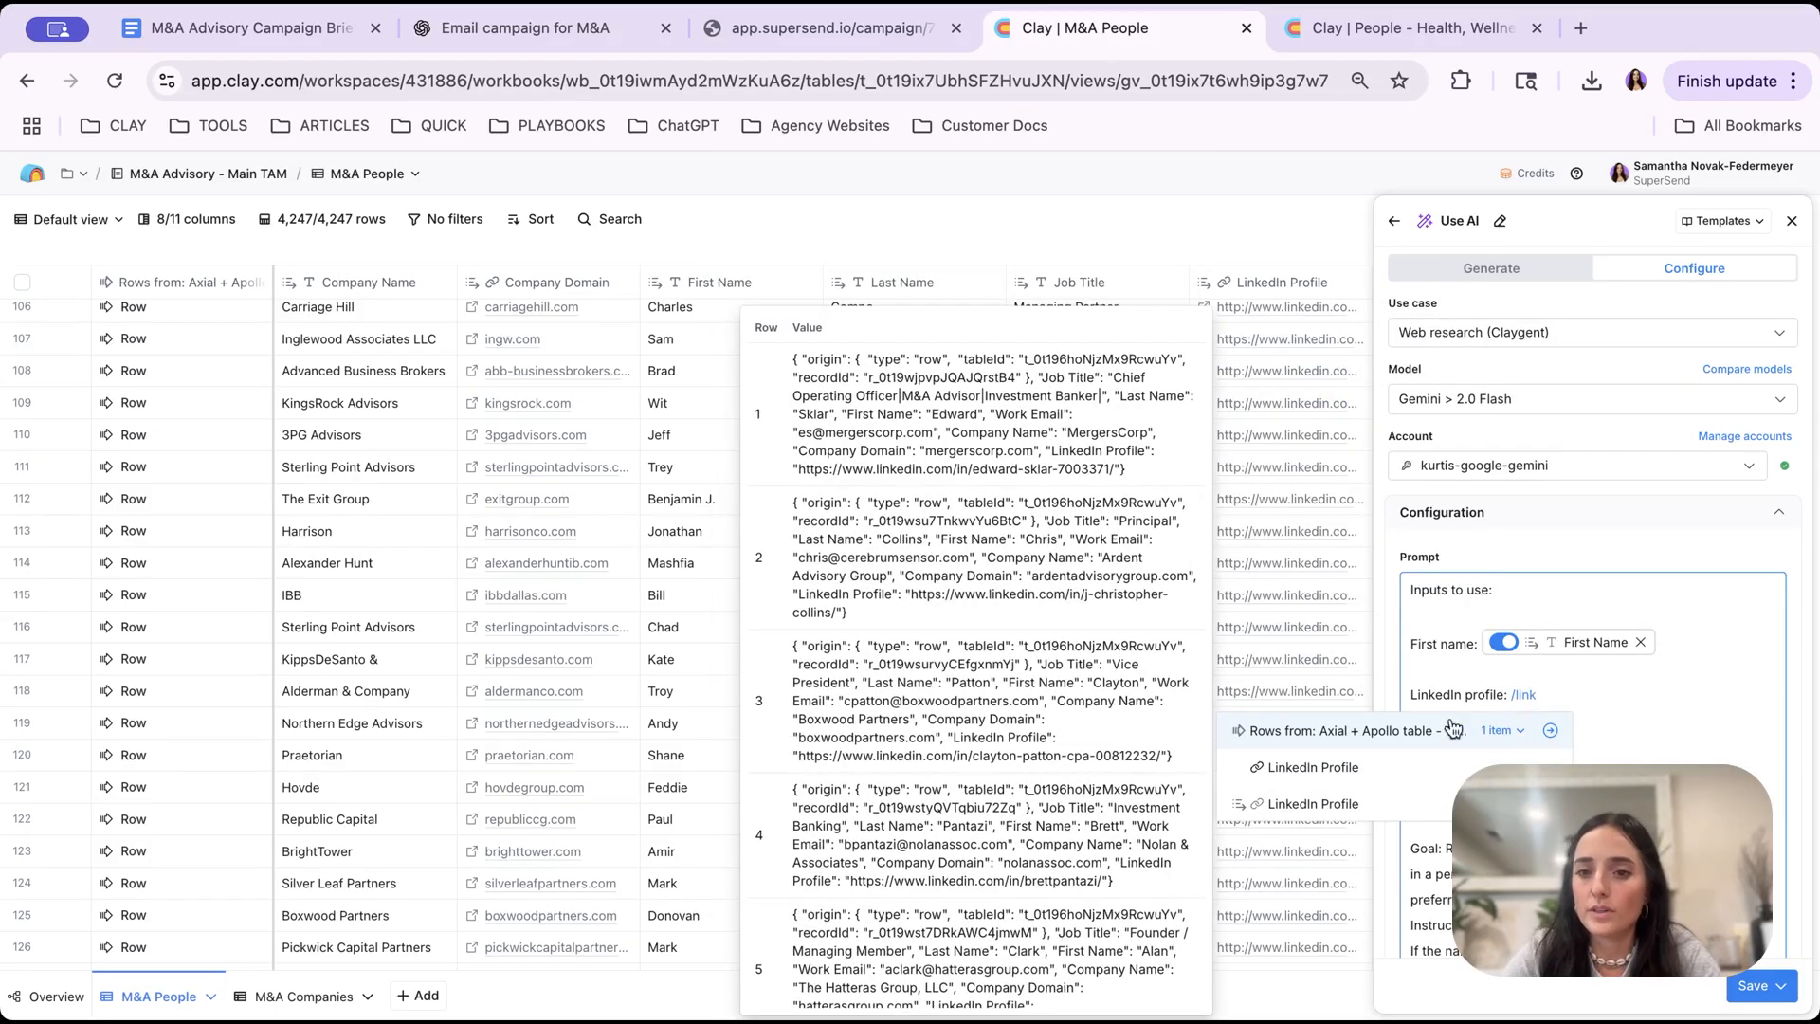
{"action": "left_click", "coordinate": [1394, 769]}
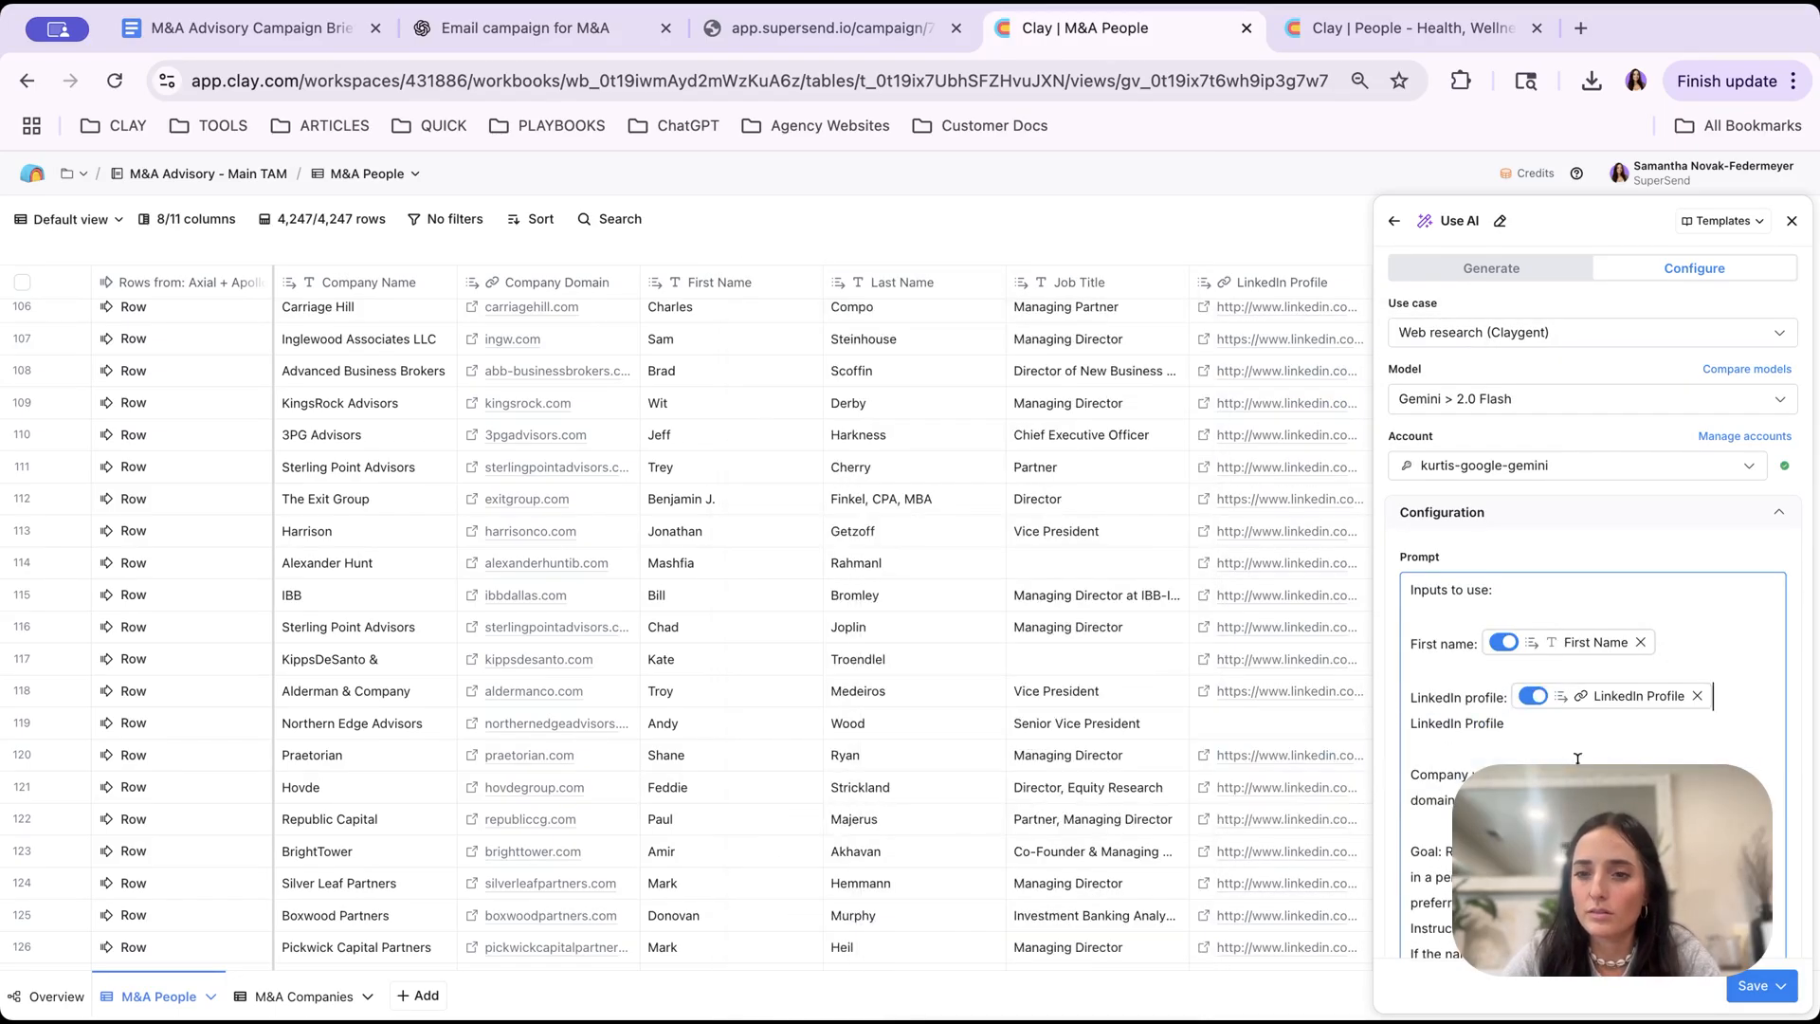
{"action": "left_click_drag", "start_coordinate": [1577, 758], "coordinate": [1337, 731]}
{"action": "key", "text": "BackSpace"}
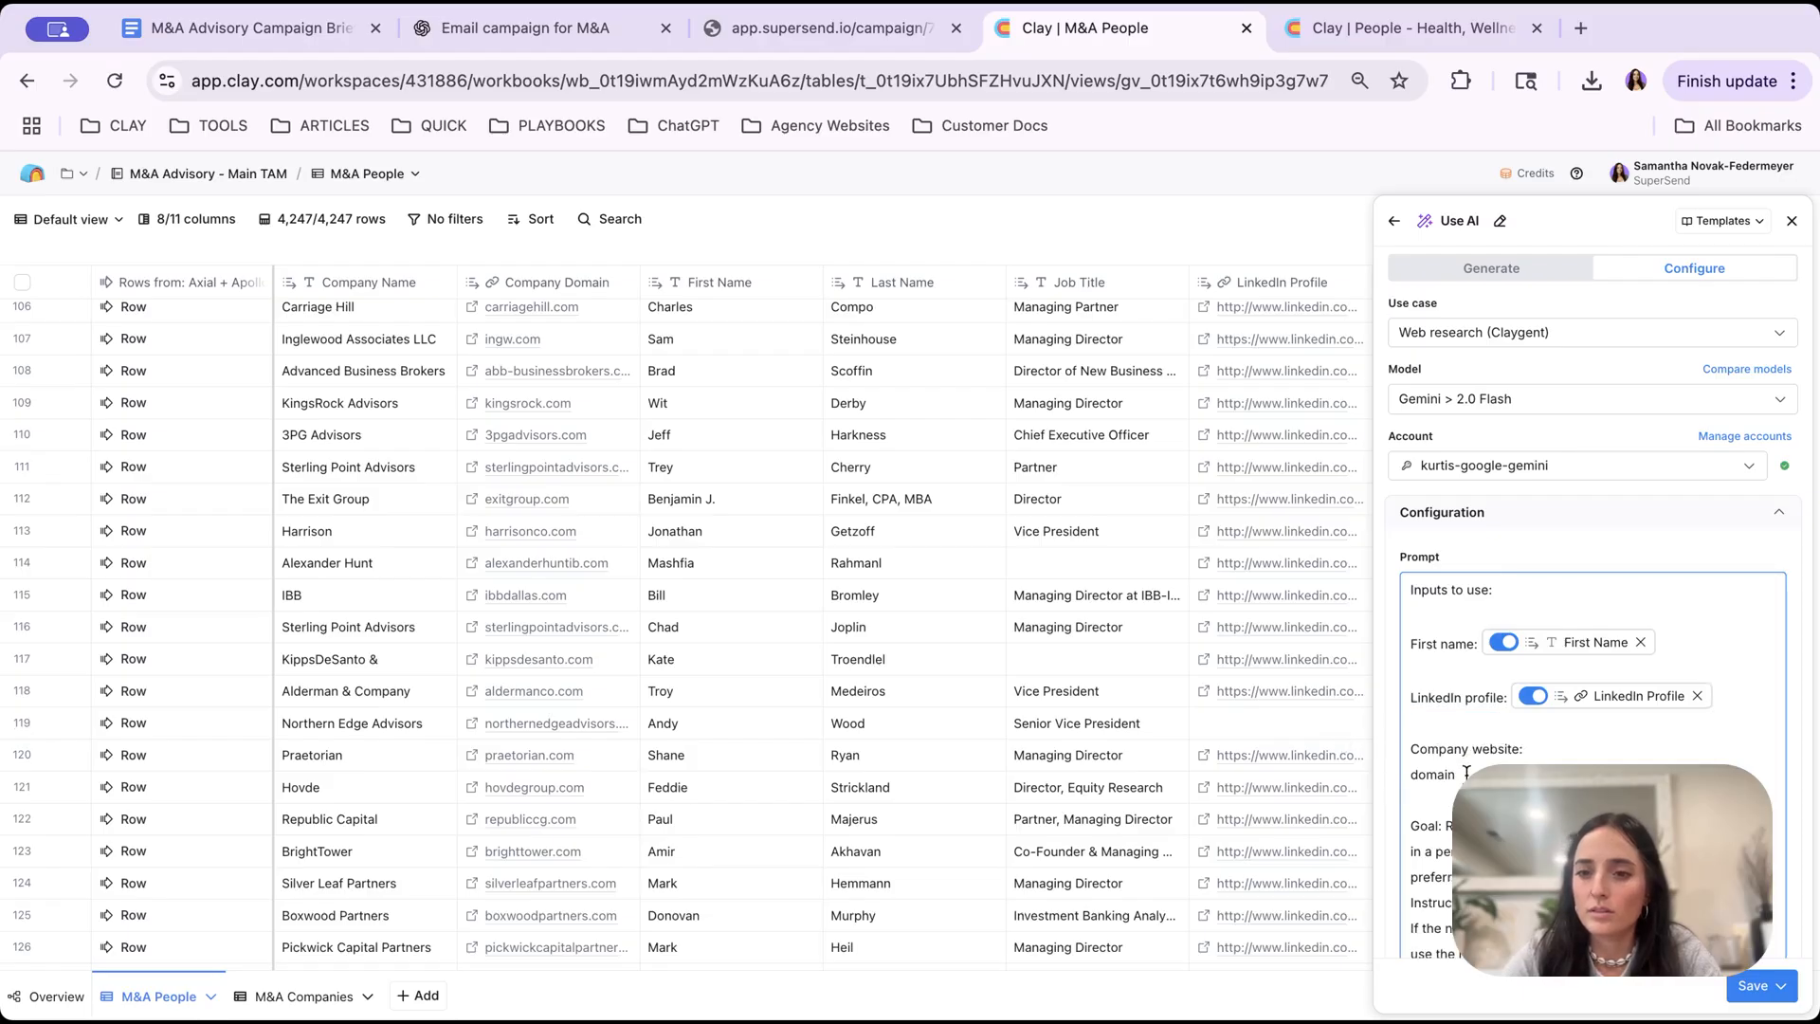
- Replace the domain placeholder under the prompt's Company website input with the Company Domain column reference
{"action": "key", "text": "BackSpace"}
{"action": "key", "text": "BackSpace"}
{"action": "type", "text": "/com"}
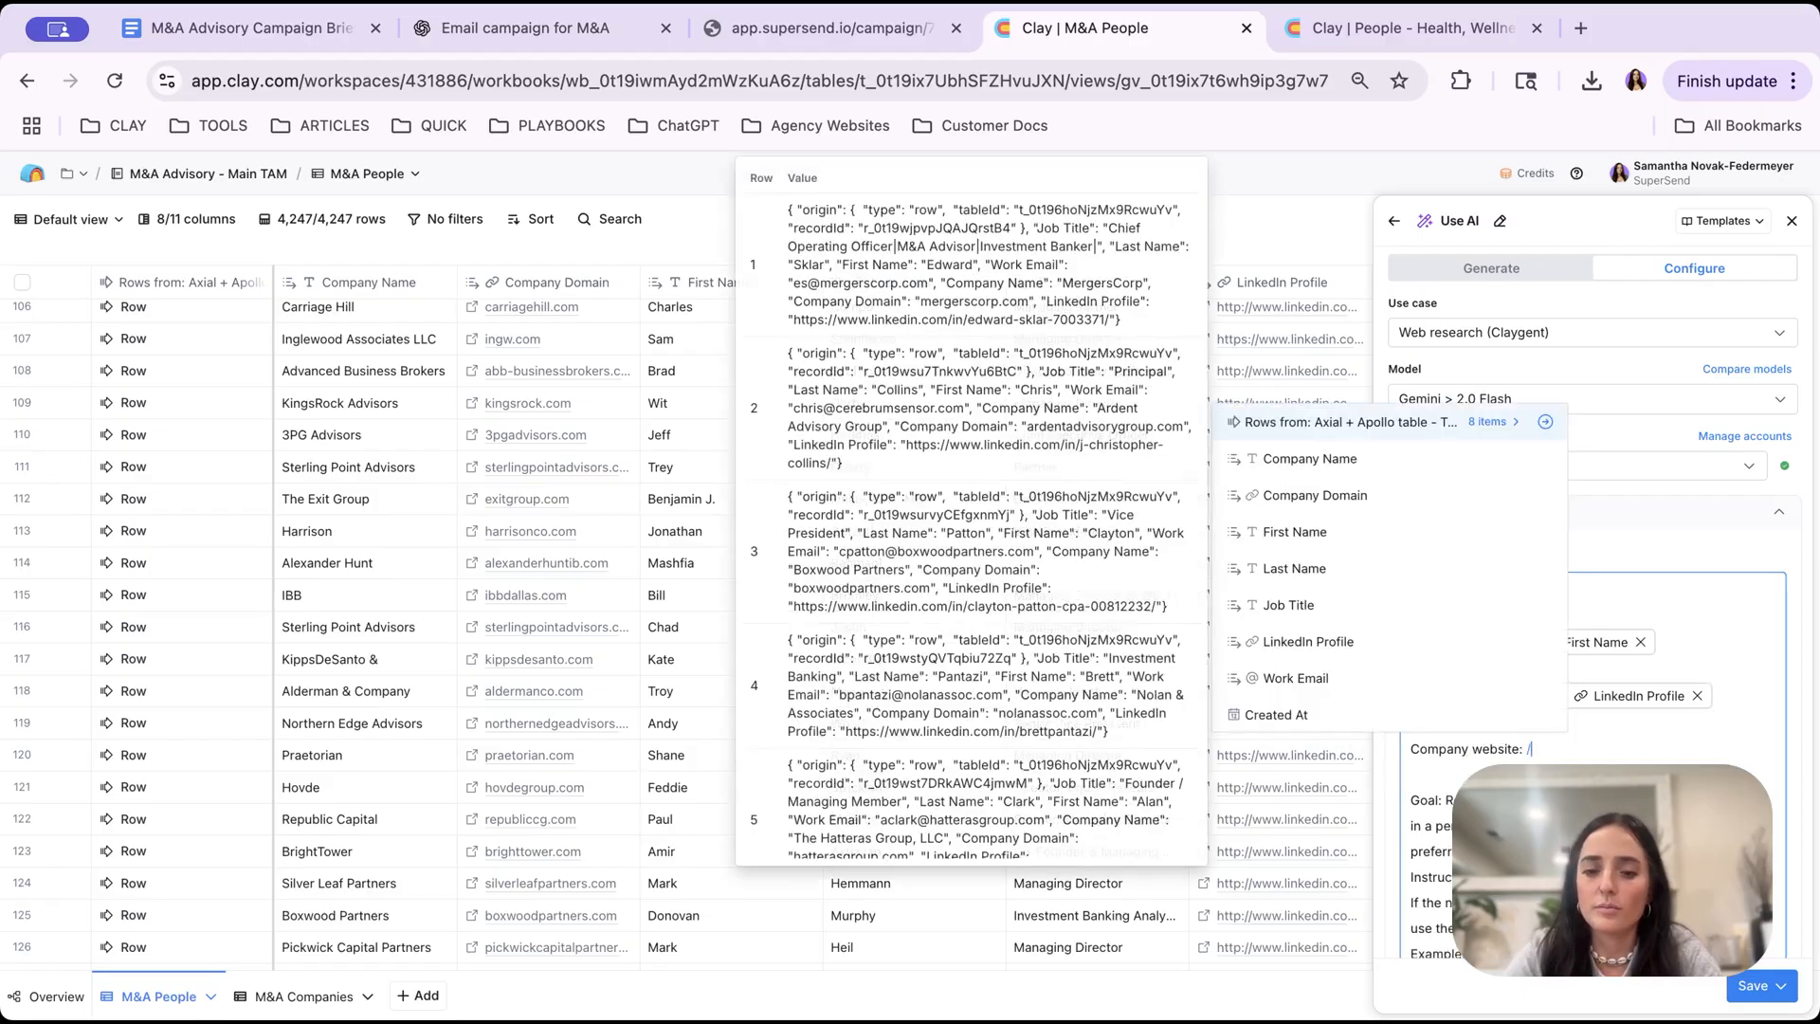
{"action": "type", "text": "p"}
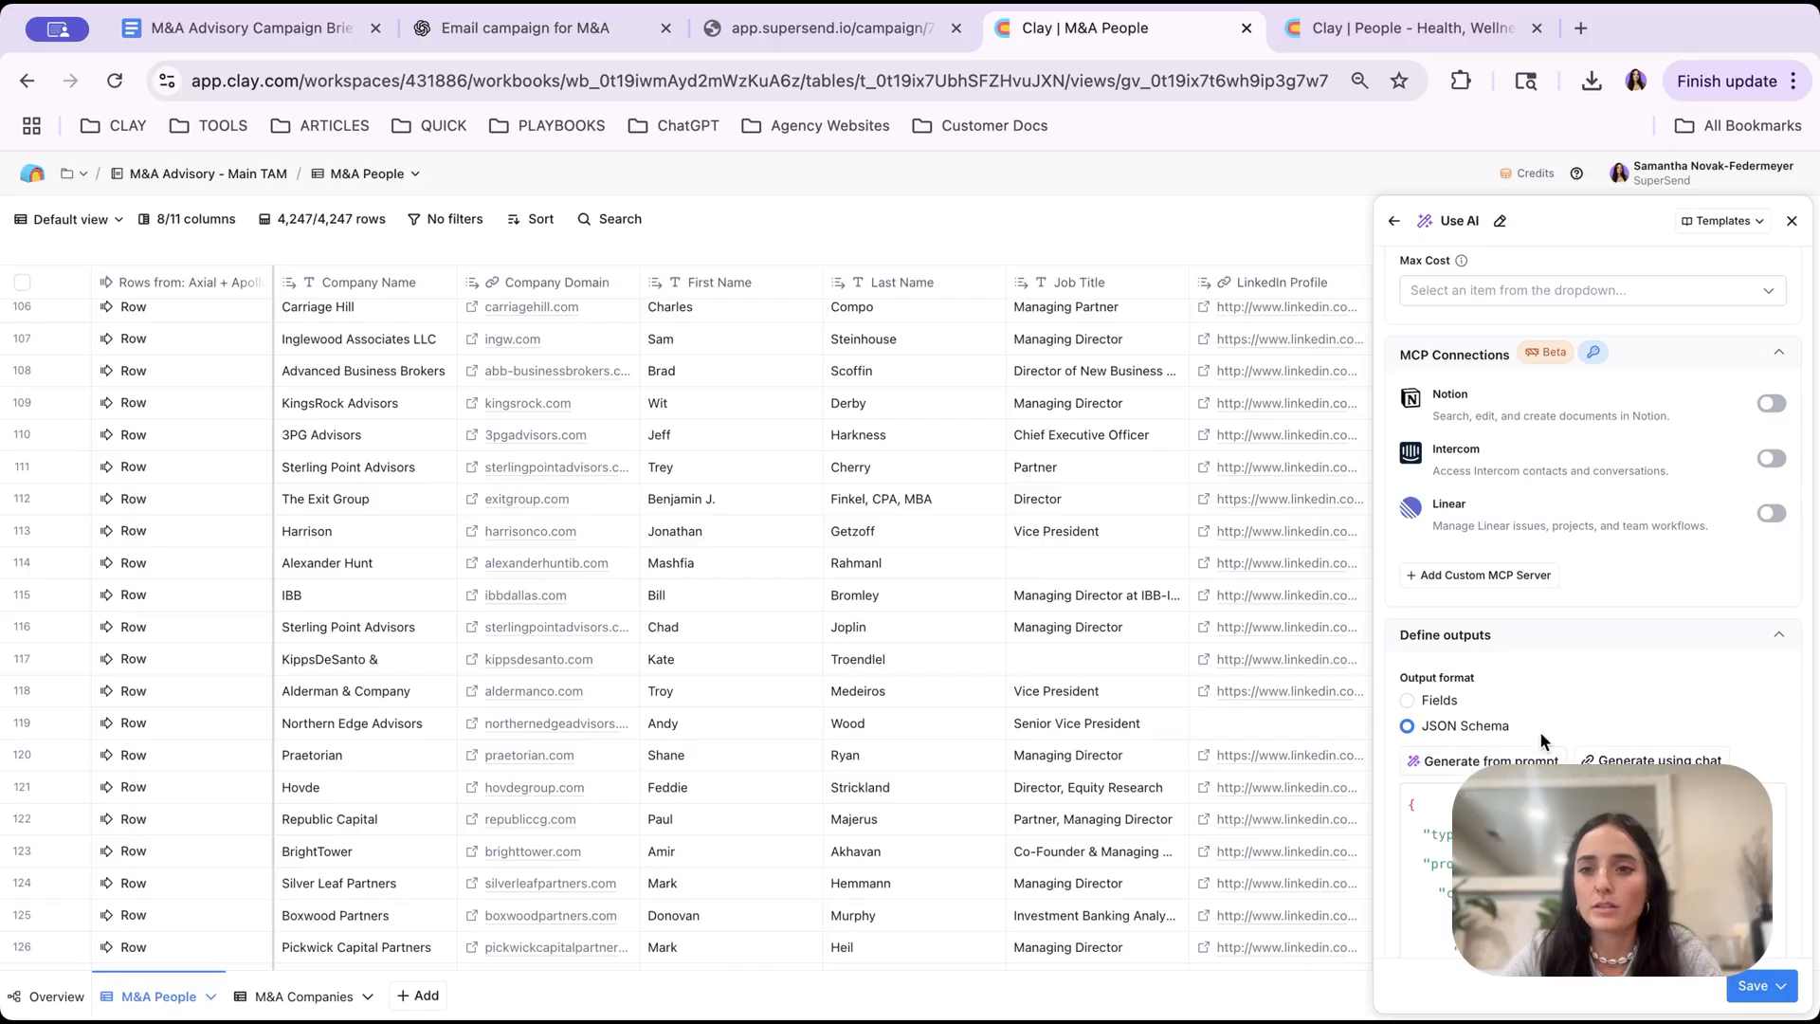
- Check the cleanedFirstName output schema and save the first-name cleaning enrichment without running it on the rows
{"action": "scroll", "coordinate": [1540, 732], "scroll_direction": "down", "scroll_amount": 1}
{"action": "scroll", "coordinate": [1540, 731], "scroll_direction": "down", "scroll_amount": 5}
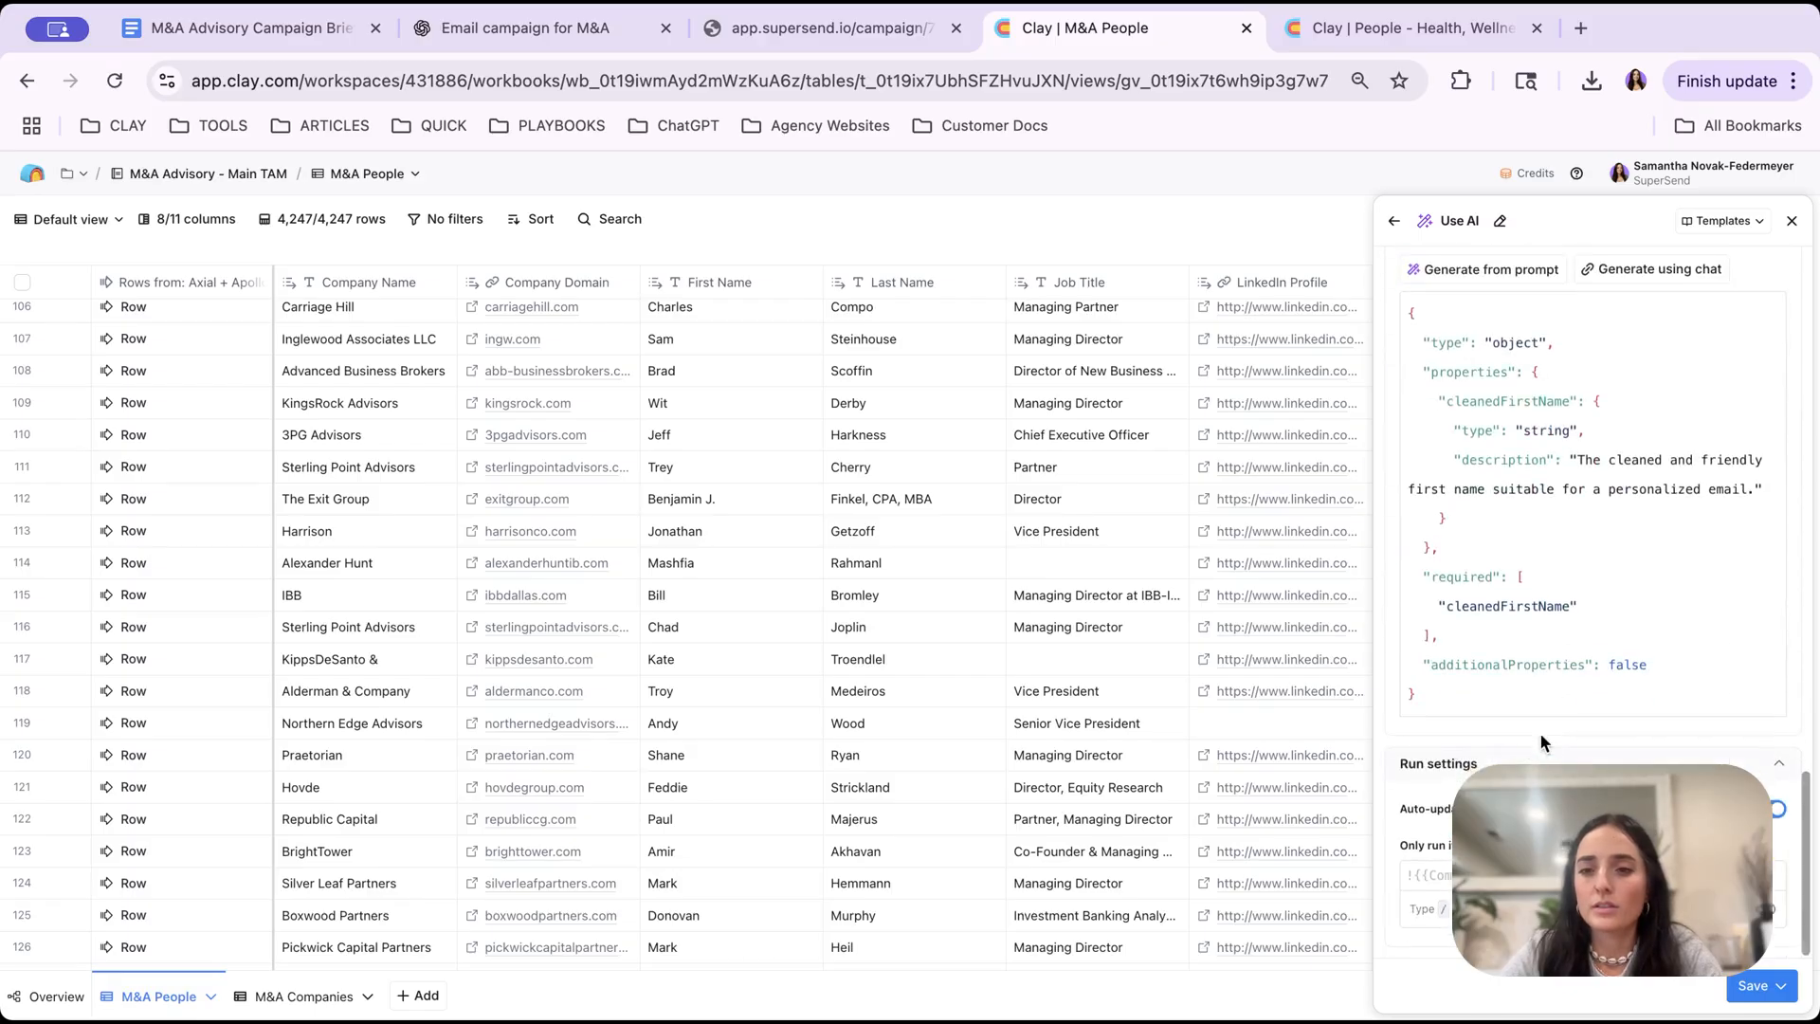
{"action": "left_click", "coordinate": [1781, 987]}
- Test the Clean First Name enrichment on individual rows whose first name includes a middle initial, starting with row 69
{"action": "scroll", "coordinate": [880, 853], "scroll_direction": "down", "scroll_amount": 10}
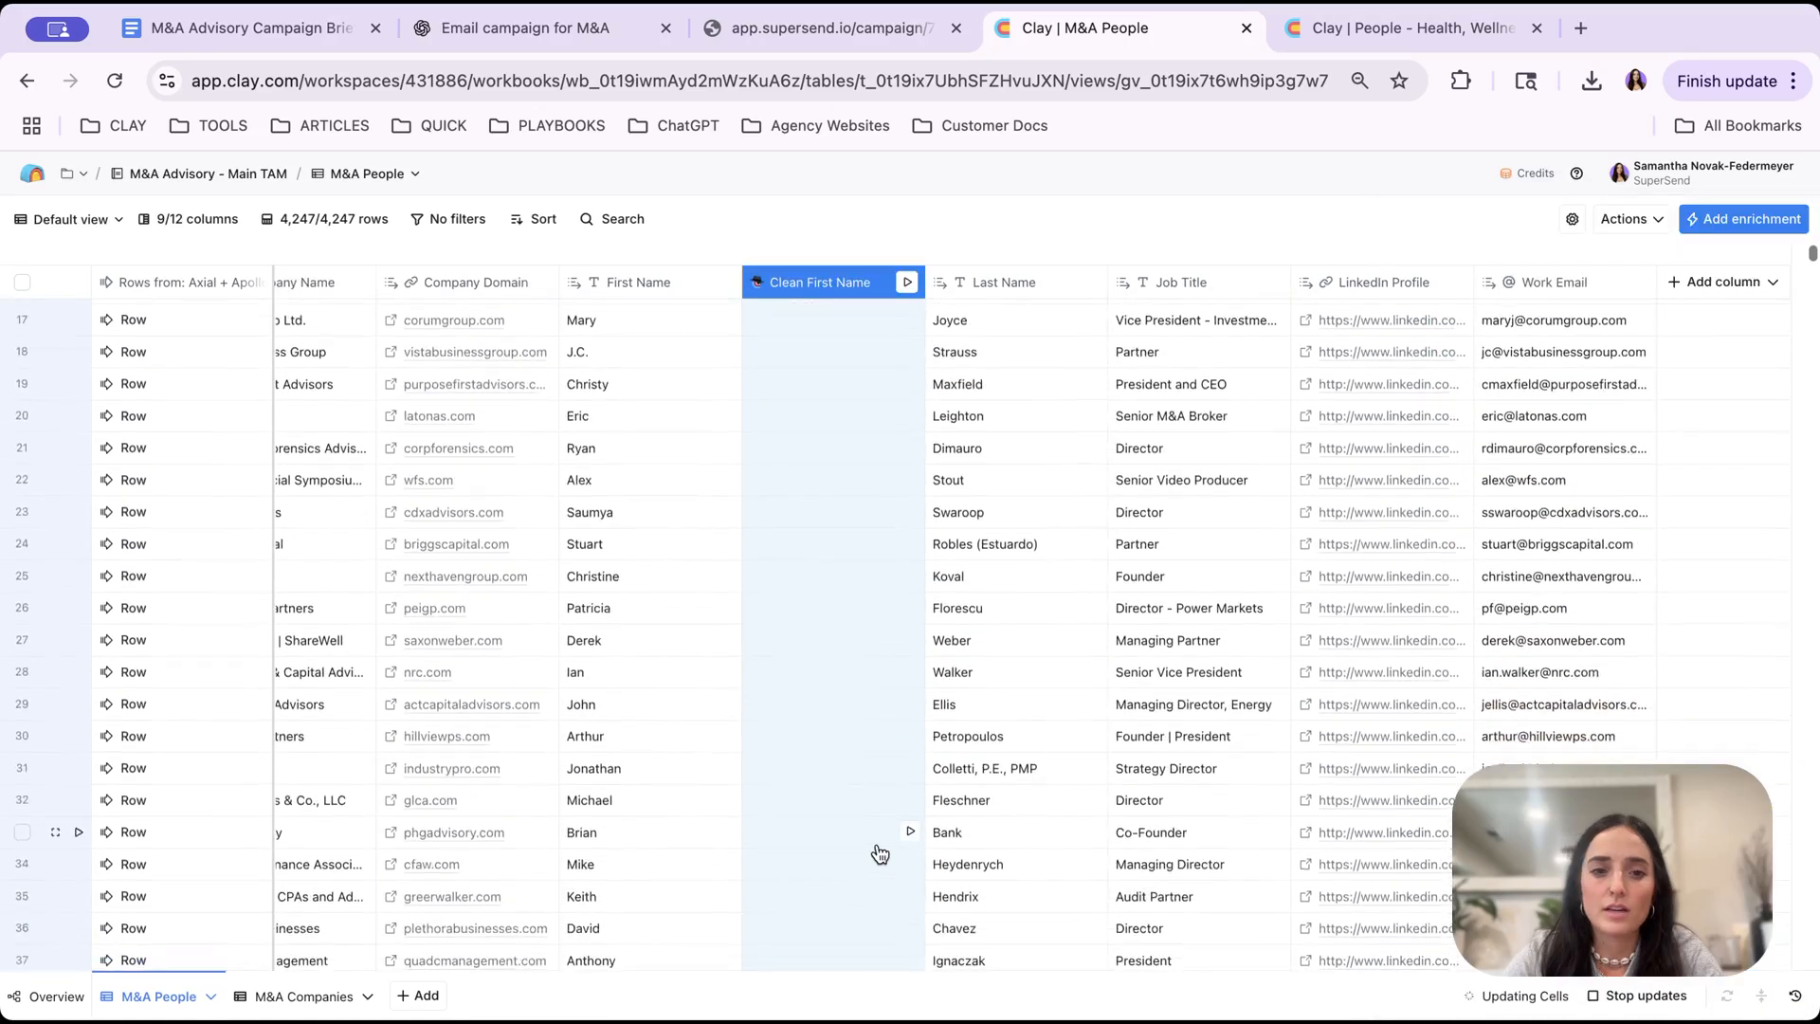
{"action": "scroll", "coordinate": [880, 853], "scroll_direction": "down", "scroll_amount": 10}
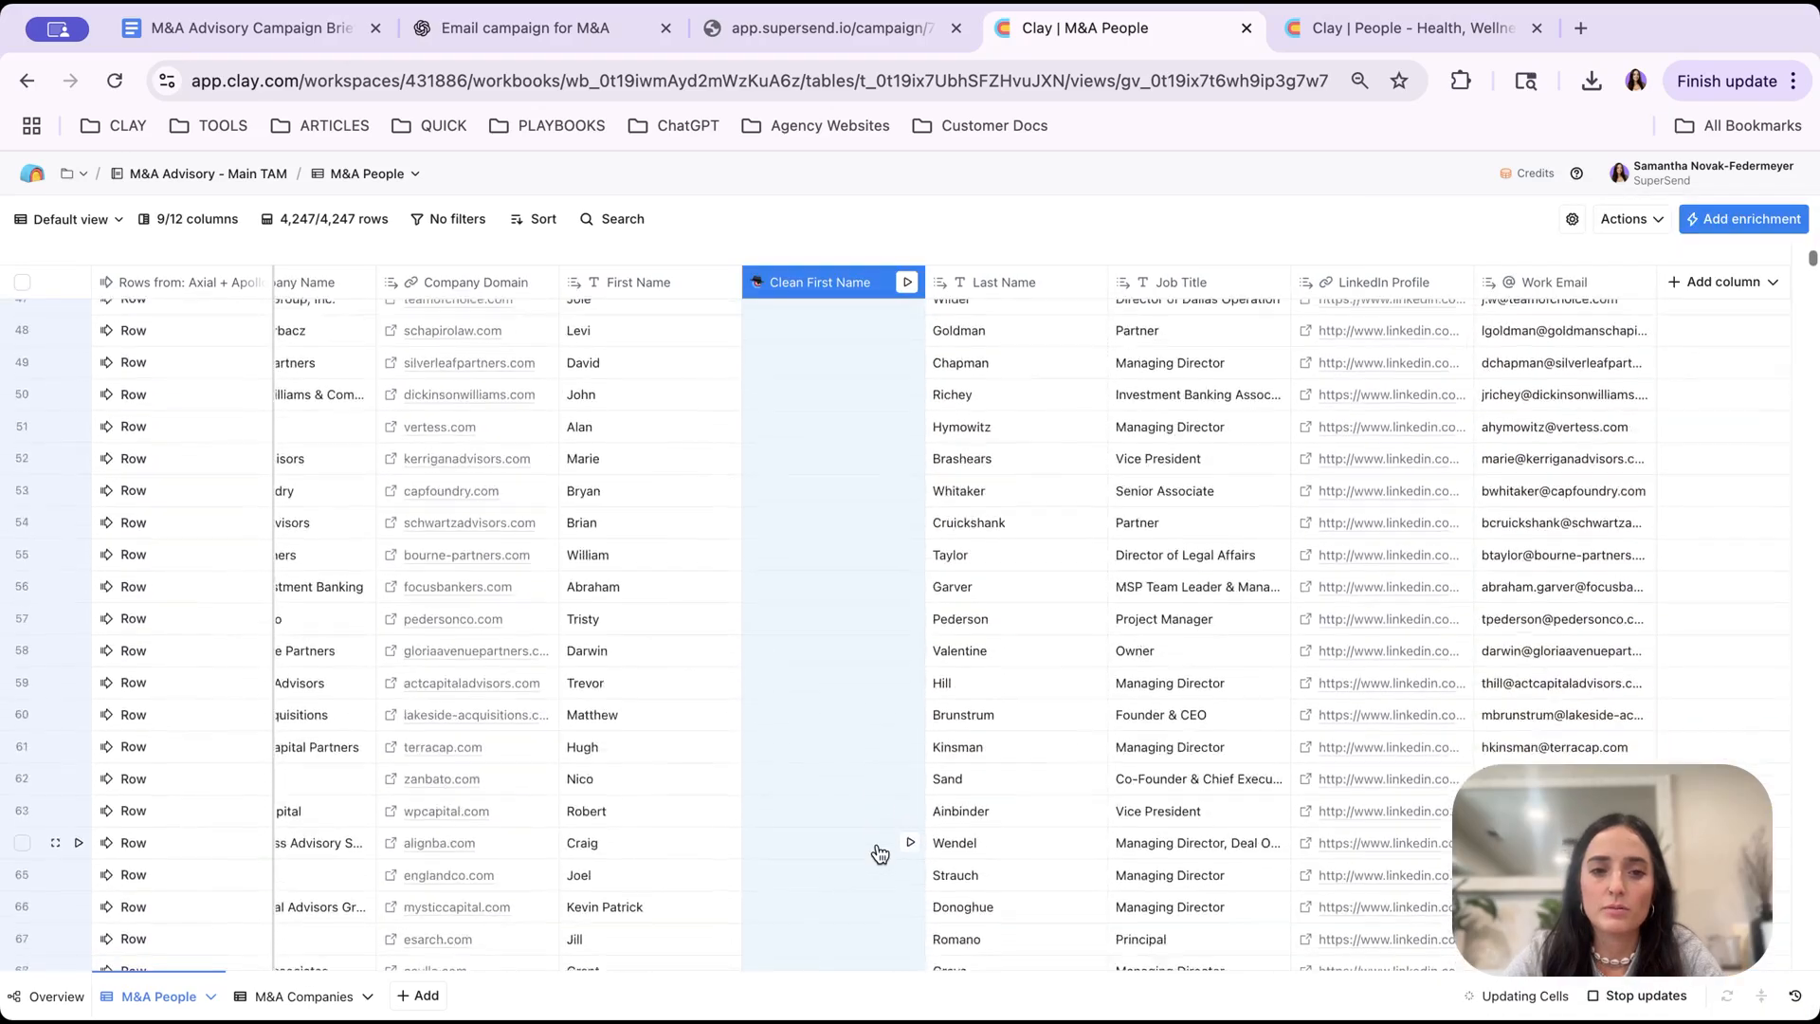
{"action": "left_click", "coordinate": [910, 634]}
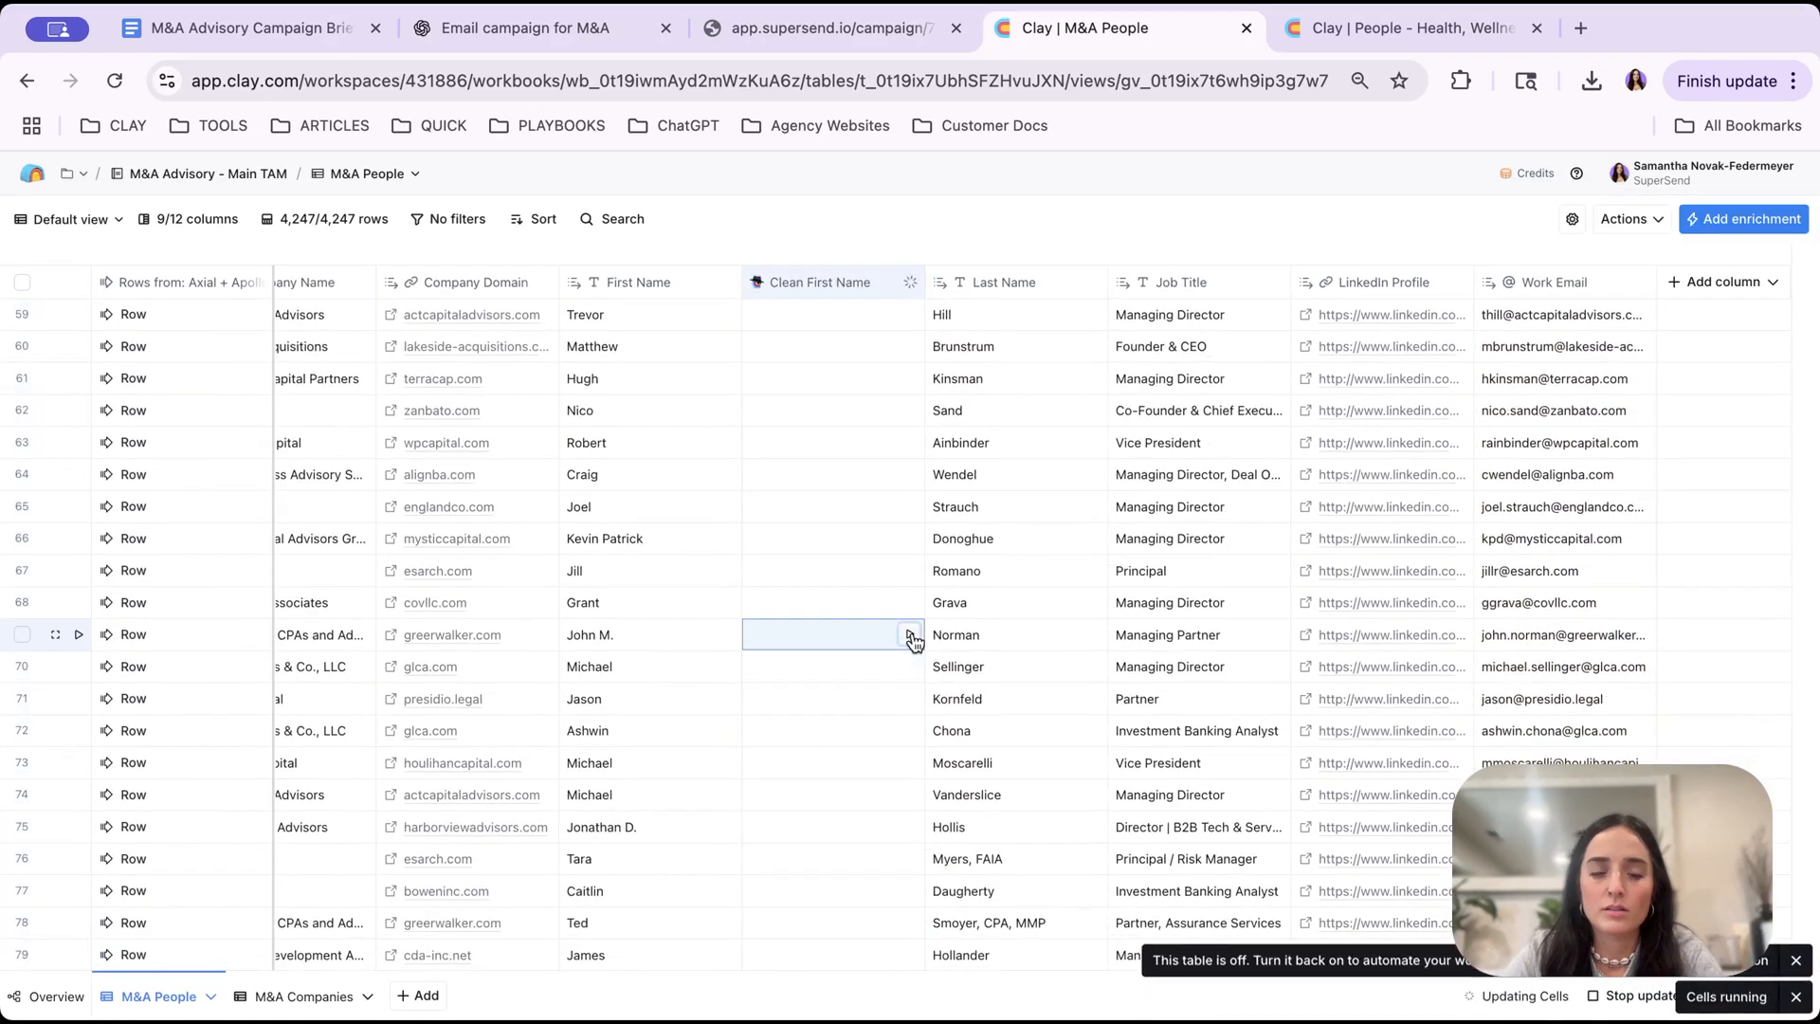
{"action": "scroll", "coordinate": [908, 837], "scroll_direction": "down", "scroll_amount": 9}
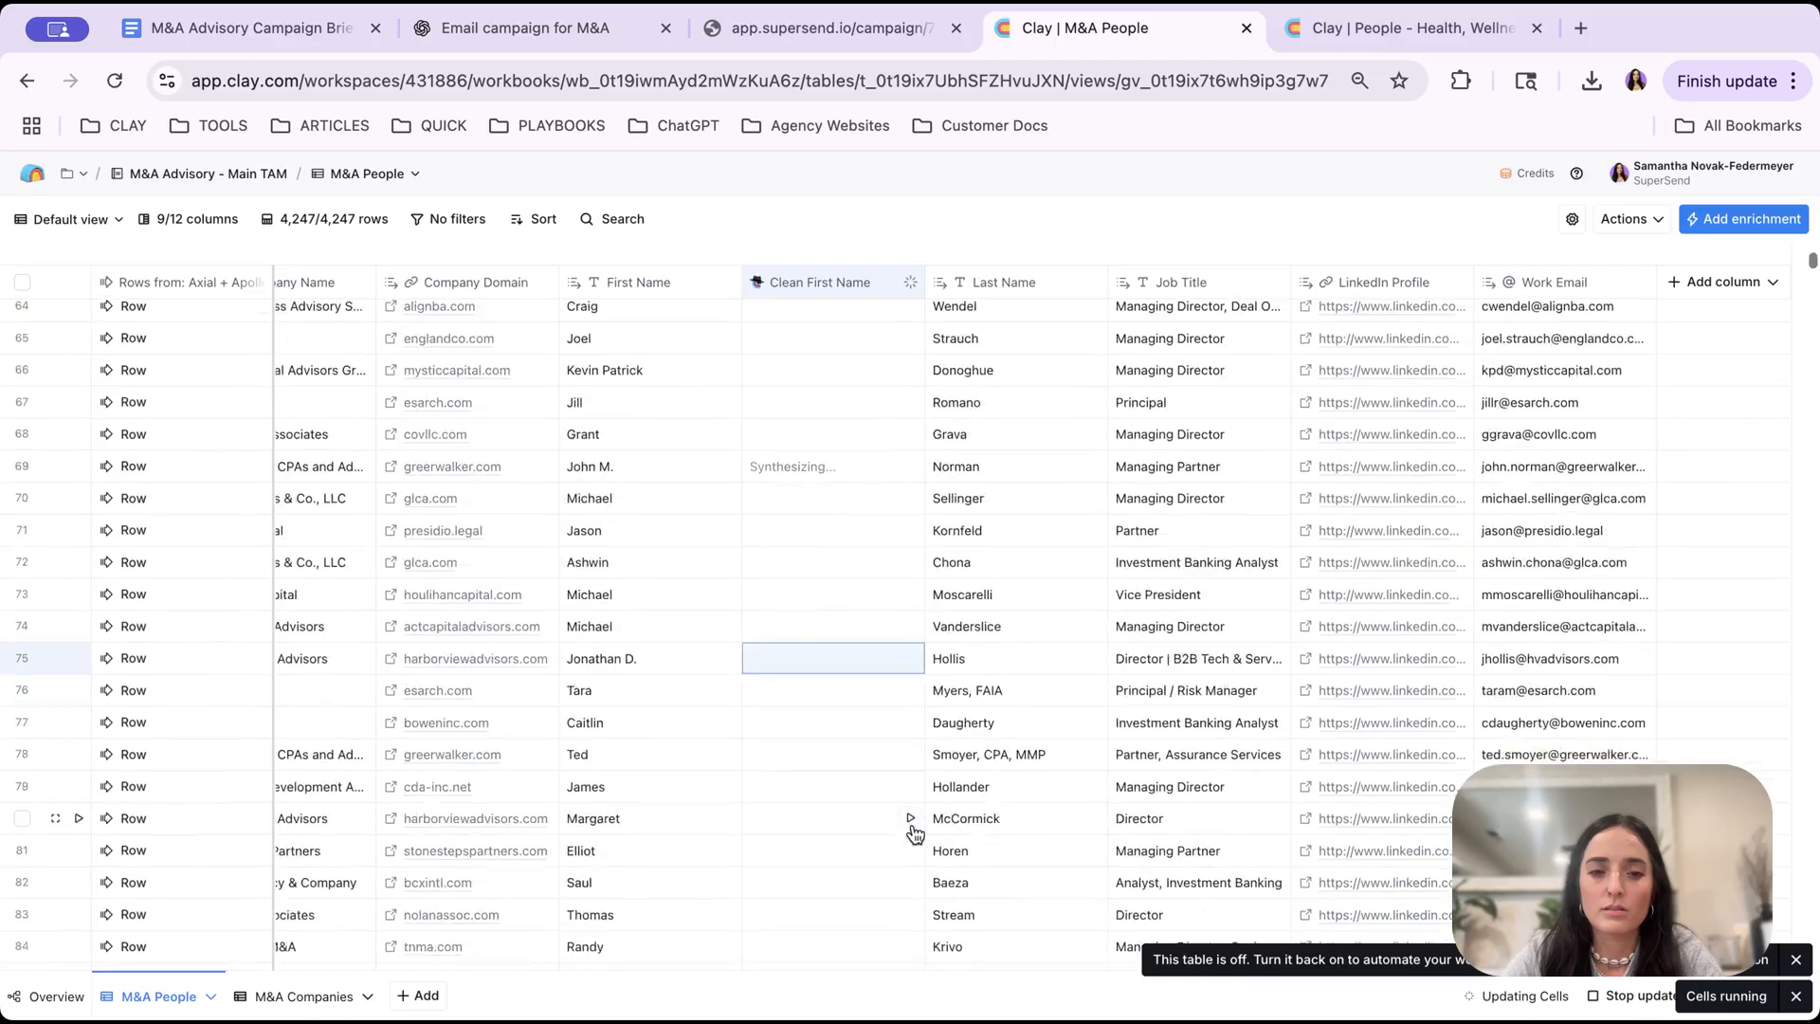
{"action": "scroll", "coordinate": [914, 833], "scroll_direction": "down", "scroll_amount": 12}
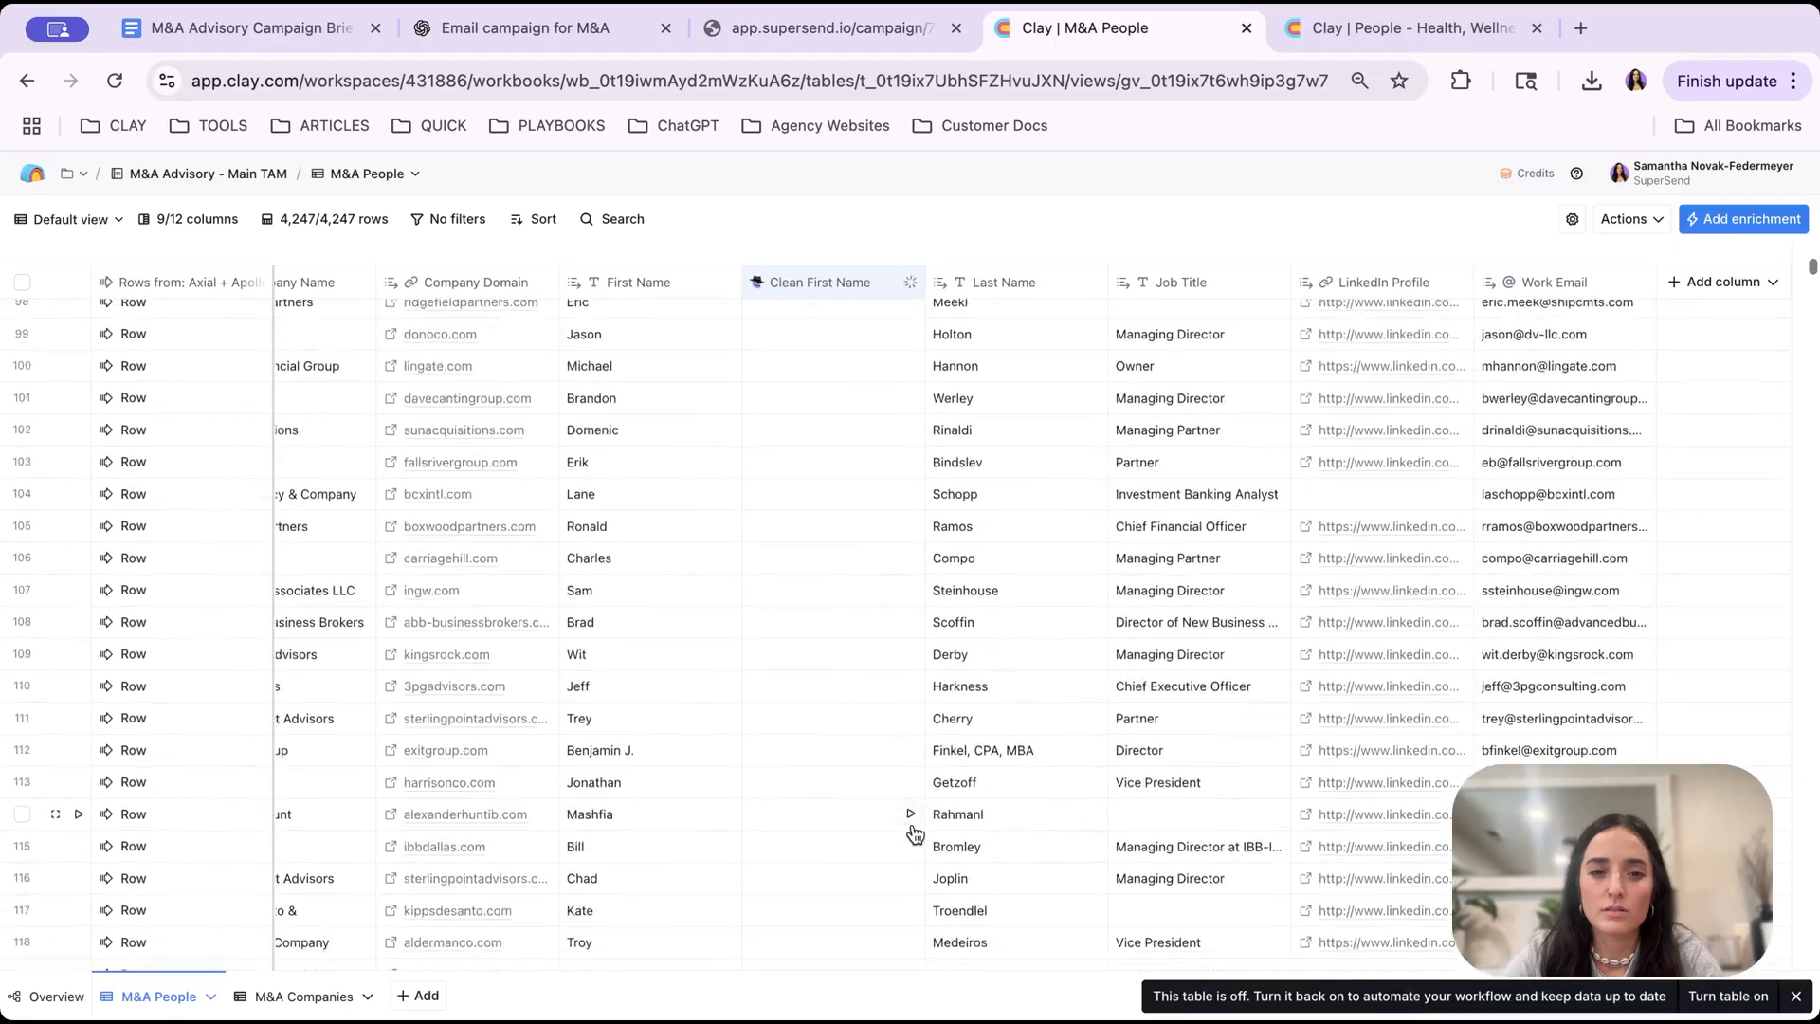